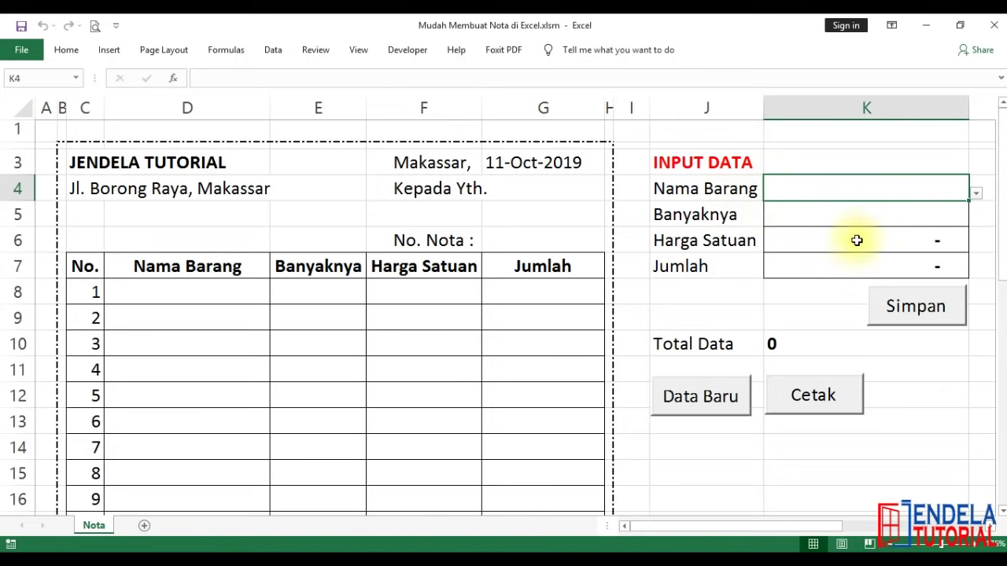
Pick Laptop from the K4 item dropdown and enter quantity 2.
{"action": "left_click", "coordinate": [974, 195]}
{"action": "mouse_move", "coordinate": [967, 248]}
{"action": "left_mouse_down"}
{"action": "mouse_move", "coordinate": [961, 289]}
{"action": "mouse_move", "coordinate": [966, 220]}
{"action": "left_mouse_up"}
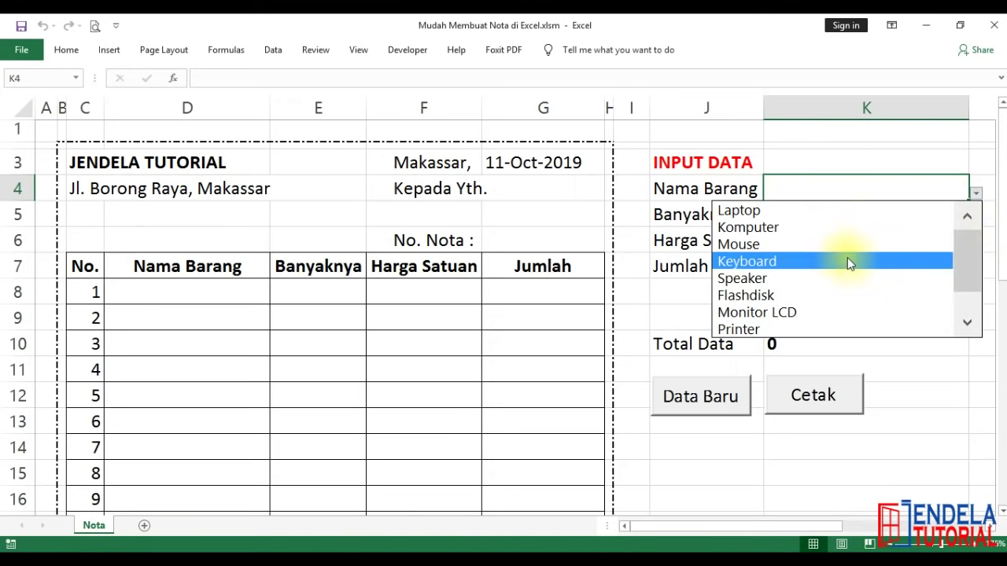
{"action": "left_click", "coordinate": [826, 210]}
{"action": "left_click", "coordinate": [809, 218]}
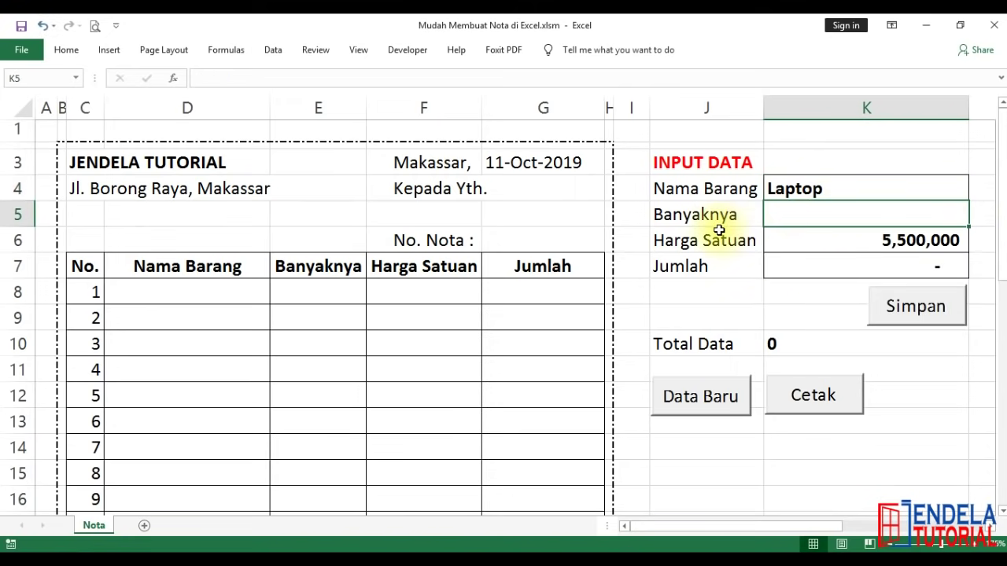
{"action": "type", "text": "2"}
{"action": "key", "text": "Return"}
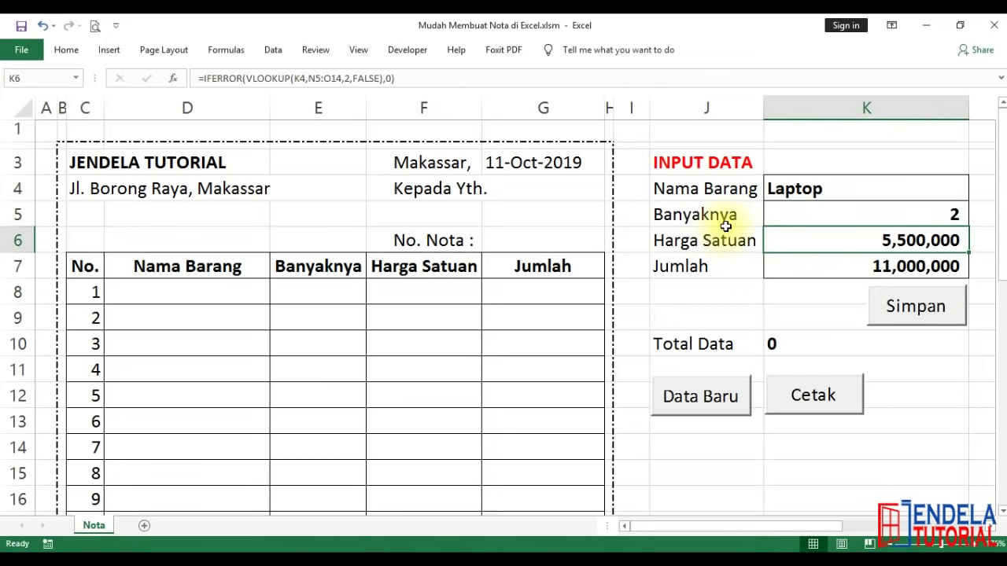
Check the Jumlah formula in K7 and save the Laptop entry into the invoice with Simpan.
{"action": "left_click", "coordinate": [712, 242]}
{"action": "left_click", "coordinate": [801, 245]}
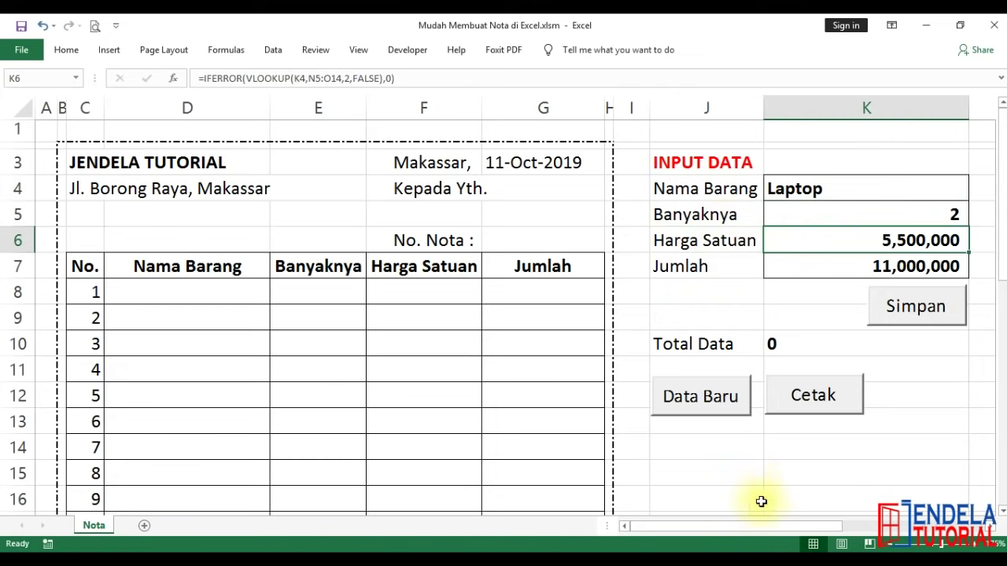
{"action": "left_click_drag", "start_coordinate": [755, 527], "coordinate": [897, 527]}
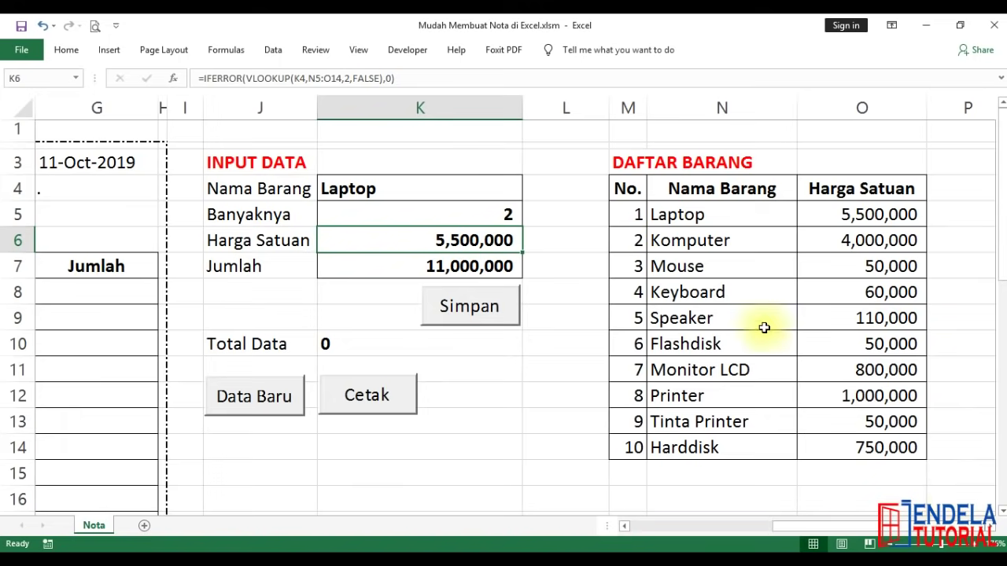
{"action": "left_click_drag", "start_coordinate": [787, 527], "coordinate": [656, 526]}
{"action": "left_click", "coordinate": [785, 265]}
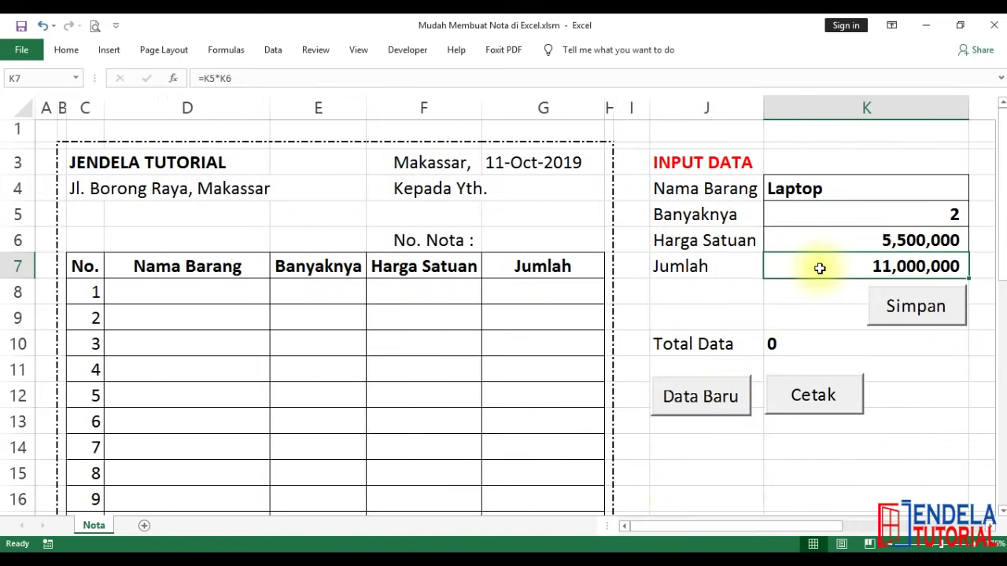
{"action": "left_click", "coordinate": [897, 314]}
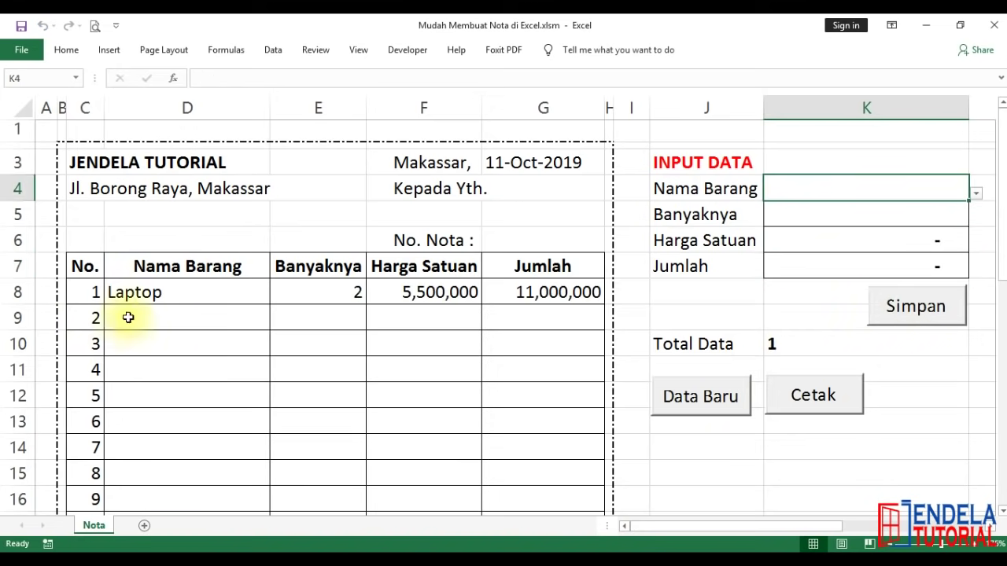
{"action": "left_click", "coordinate": [160, 292]}
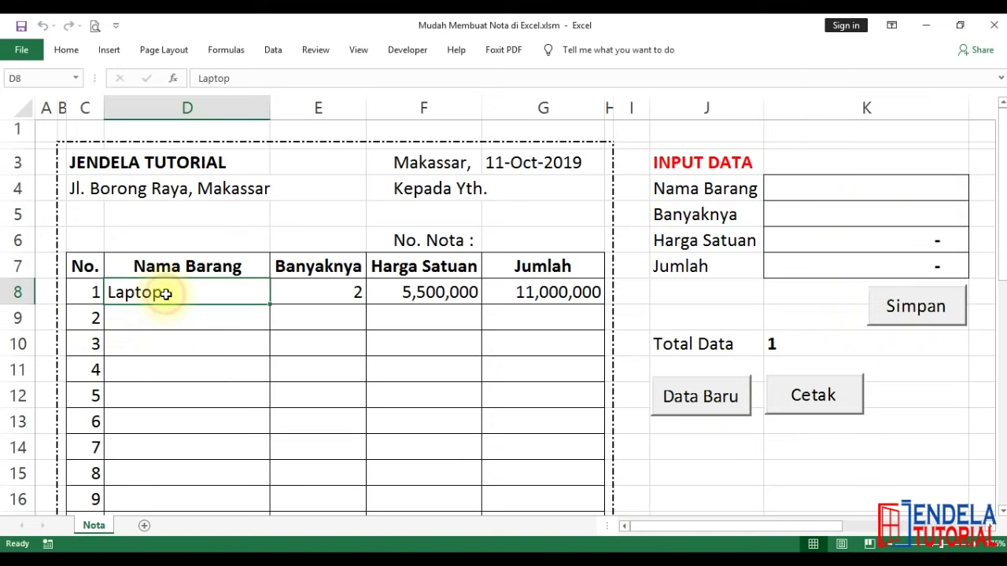
Add Speaker with quantity 1 via Simpan and scroll down to the 11,110,000 total.
{"action": "left_click", "coordinate": [883, 189]}
{"action": "left_click", "coordinate": [976, 193]}
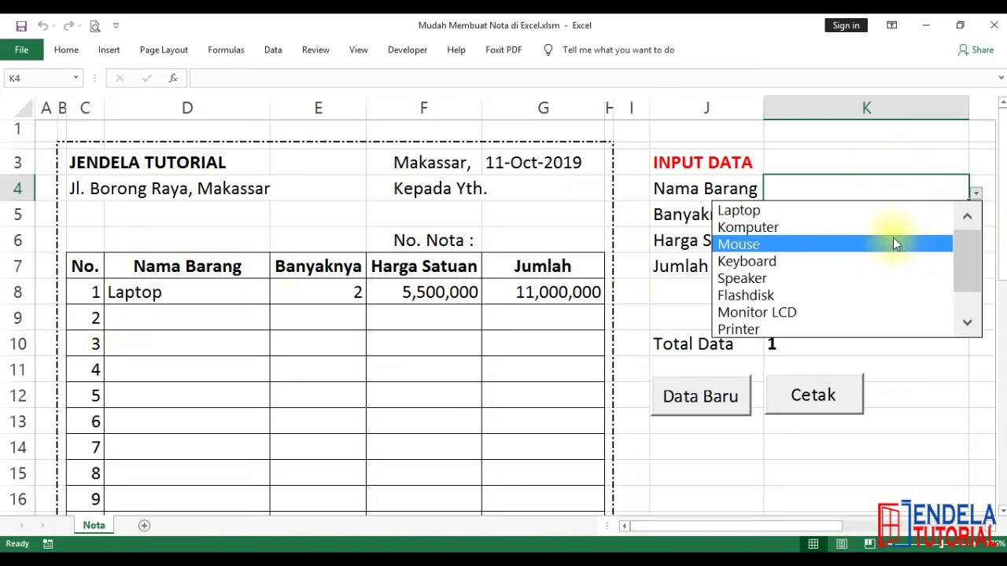
{"action": "left_click", "coordinate": [854, 278]}
{"action": "left_click", "coordinate": [850, 220]}
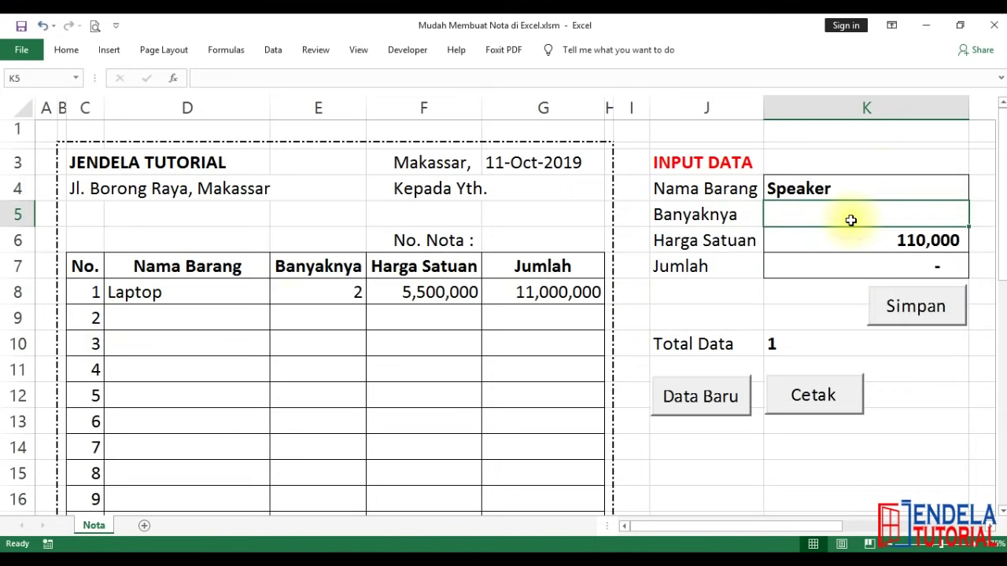
{"action": "type", "text": "1"}
{"action": "key", "text": "Return"}
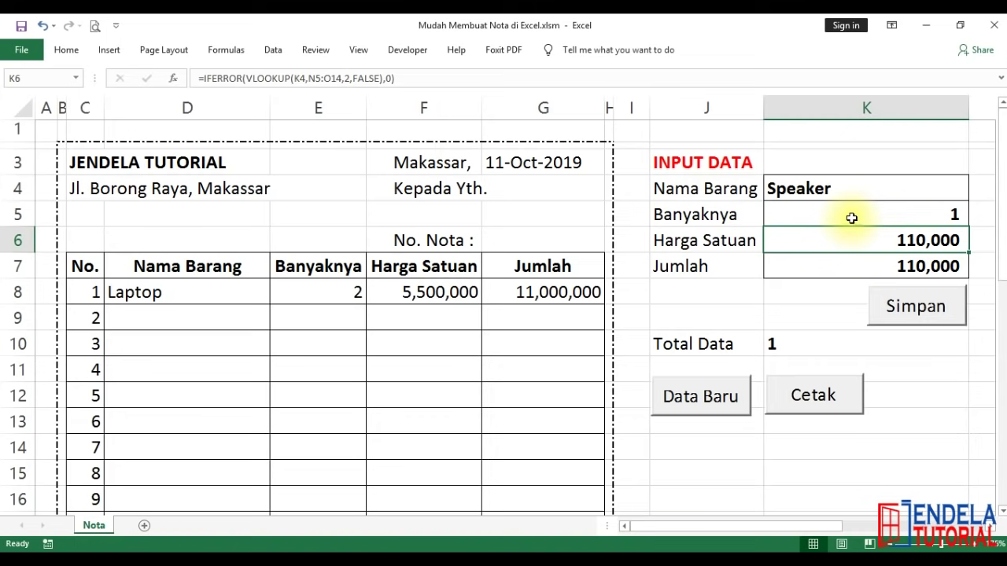
{"action": "left_click", "coordinate": [899, 305]}
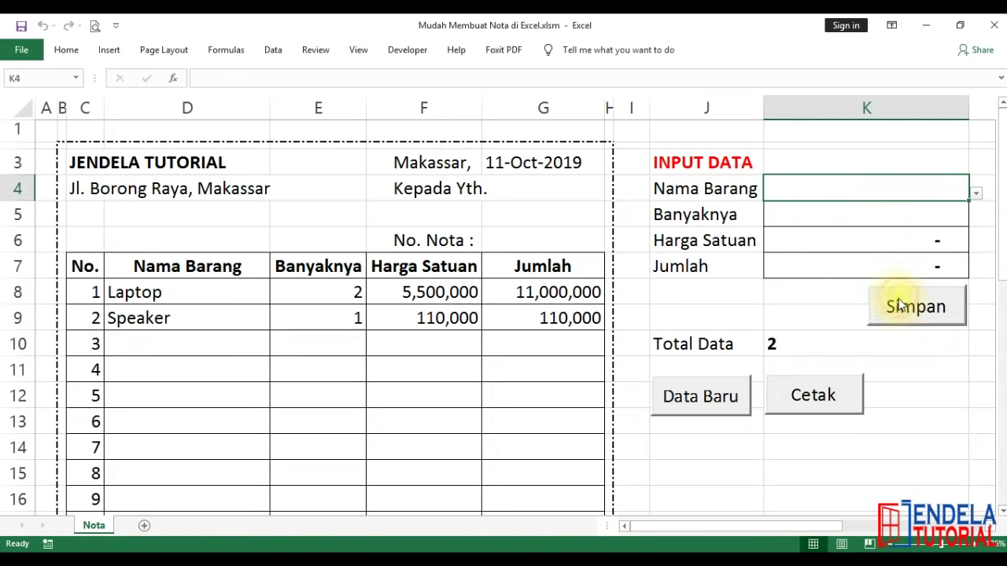
{"action": "left_click", "coordinate": [591, 338]}
{"action": "scroll", "coordinate": [598, 340], "scroll_direction": "down", "scroll_amount": 3}
{"action": "scroll", "coordinate": [598, 340], "scroll_direction": "down", "scroll_amount": 1}
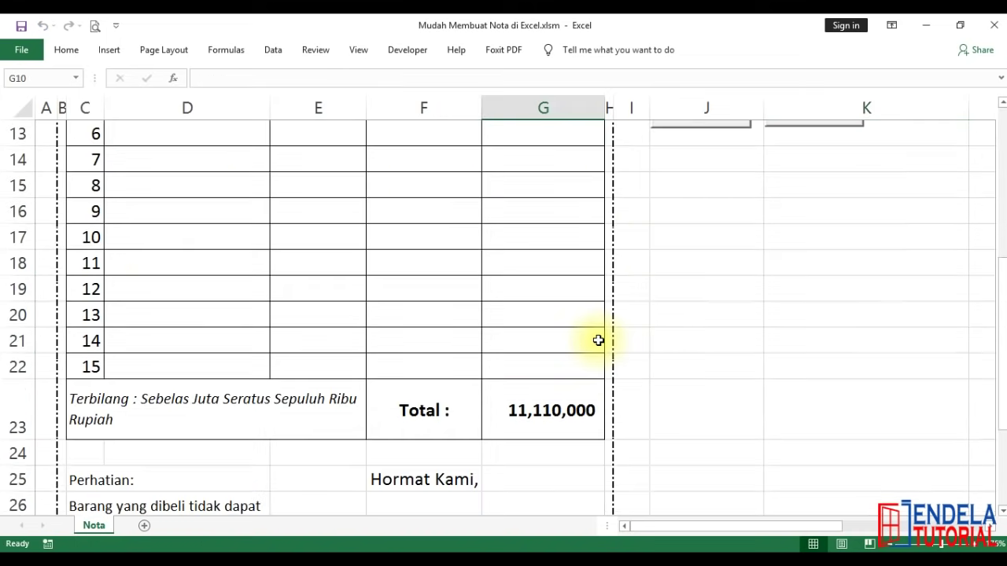
{"action": "left_click", "coordinate": [575, 399]}
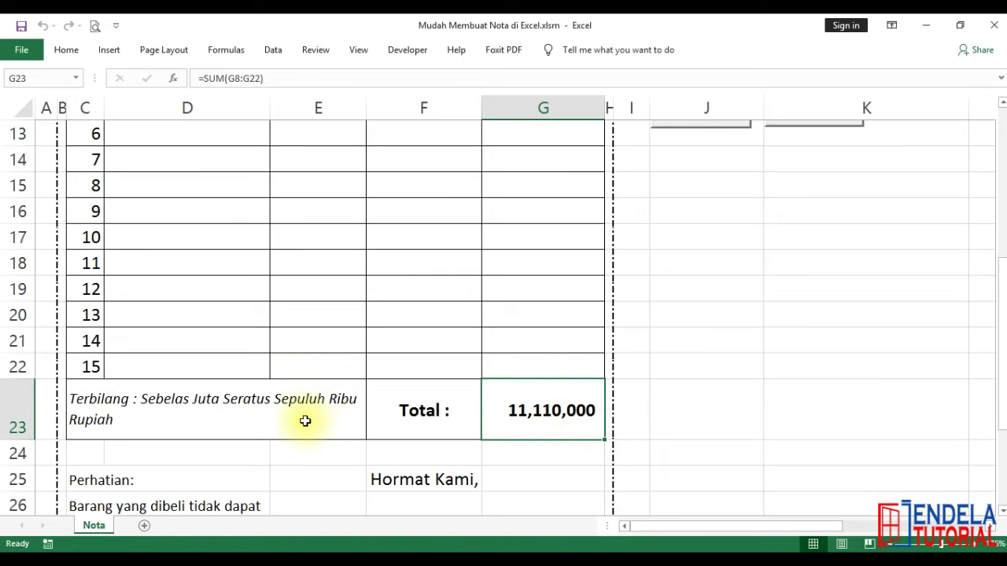
{"action": "left_click", "coordinate": [242, 422]}
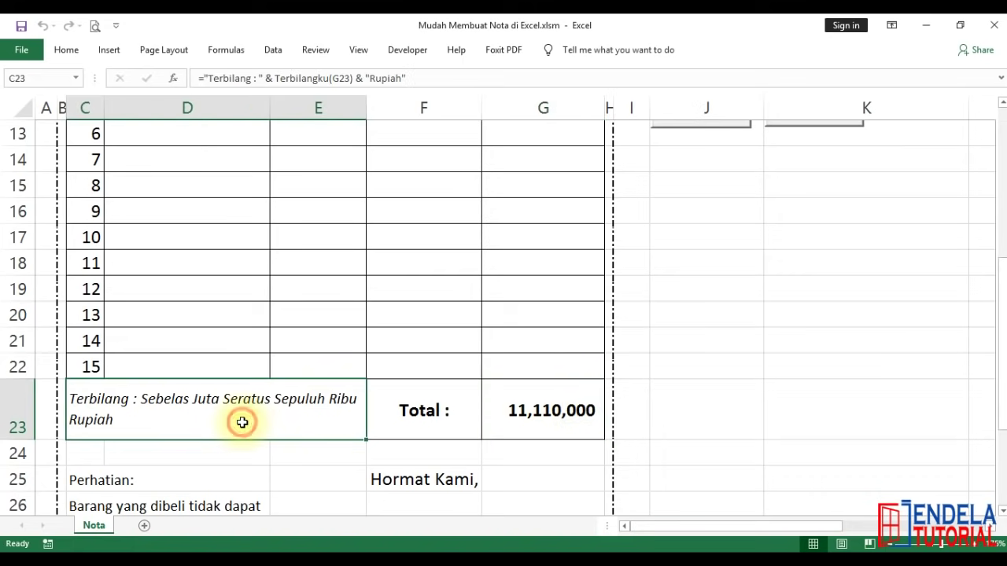
{"action": "left_click", "coordinate": [514, 413]}
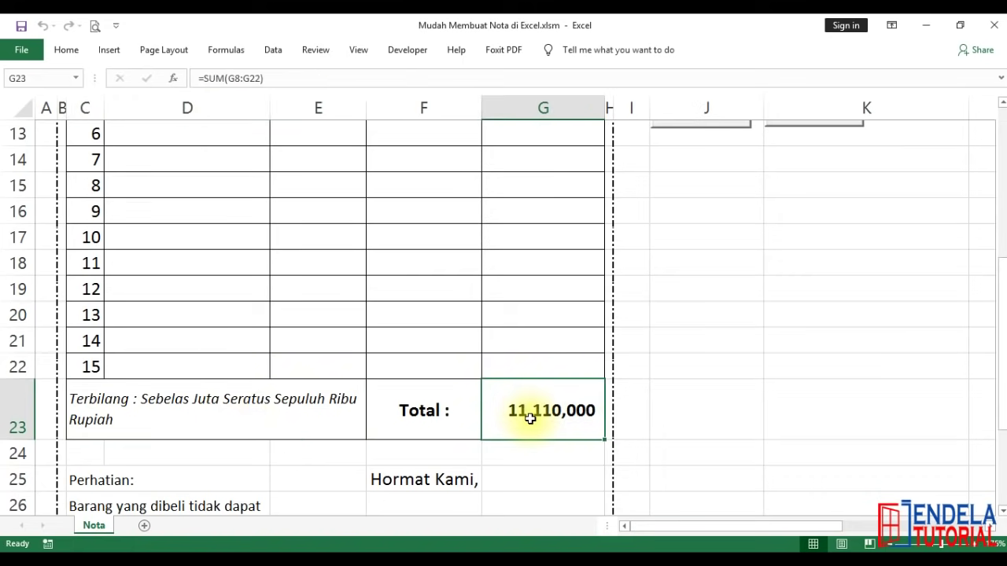
{"action": "scroll", "coordinate": [530, 418], "scroll_direction": "up", "scroll_amount": 3}
{"action": "scroll", "coordinate": [530, 419], "scroll_direction": "up", "scroll_amount": 1}
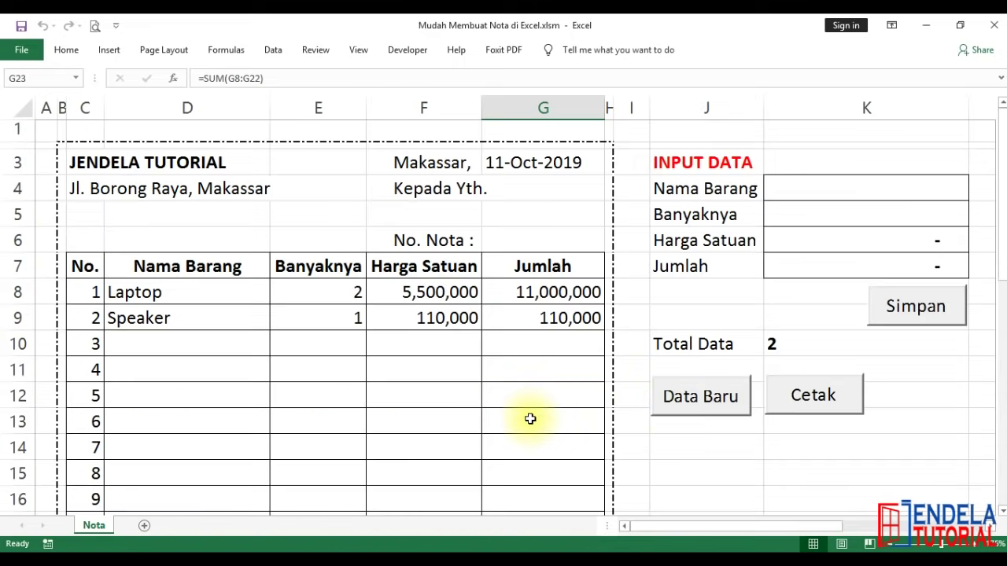
{"action": "left_click", "coordinate": [792, 399]}
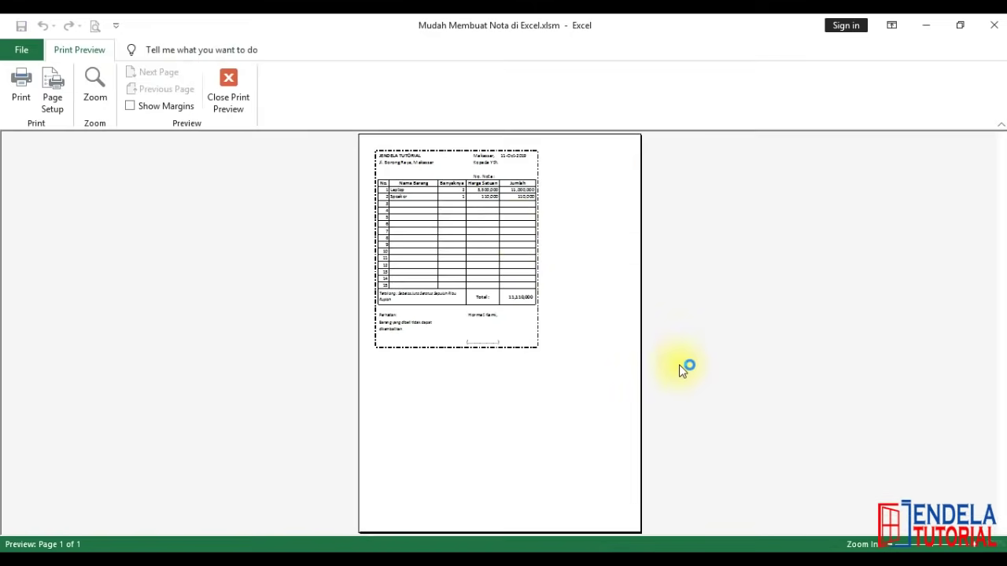
{"action": "left_click", "coordinate": [517, 230]}
{"action": "scroll", "coordinate": [517, 230], "scroll_direction": "up", "scroll_amount": 3}
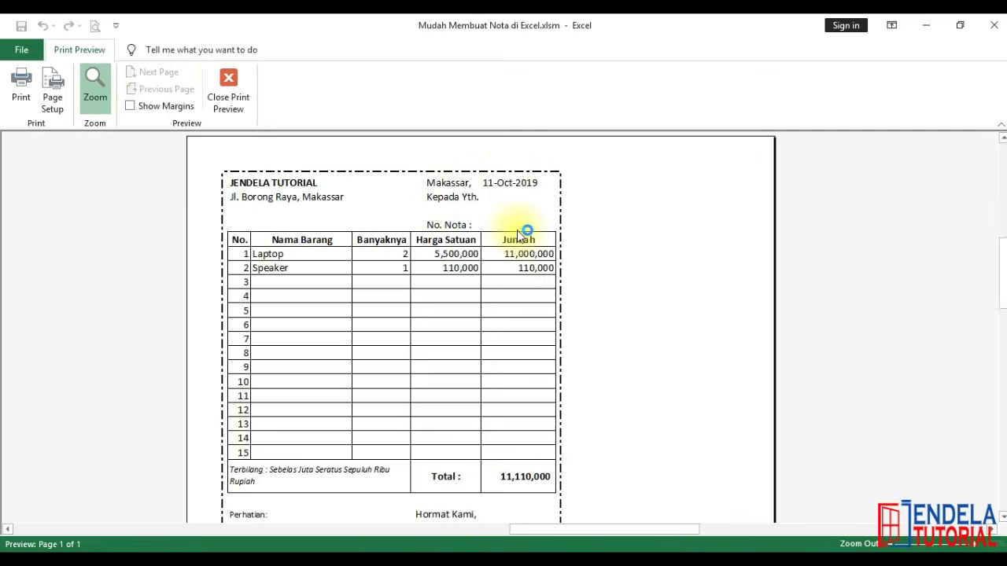
{"action": "left_click", "coordinate": [226, 79]}
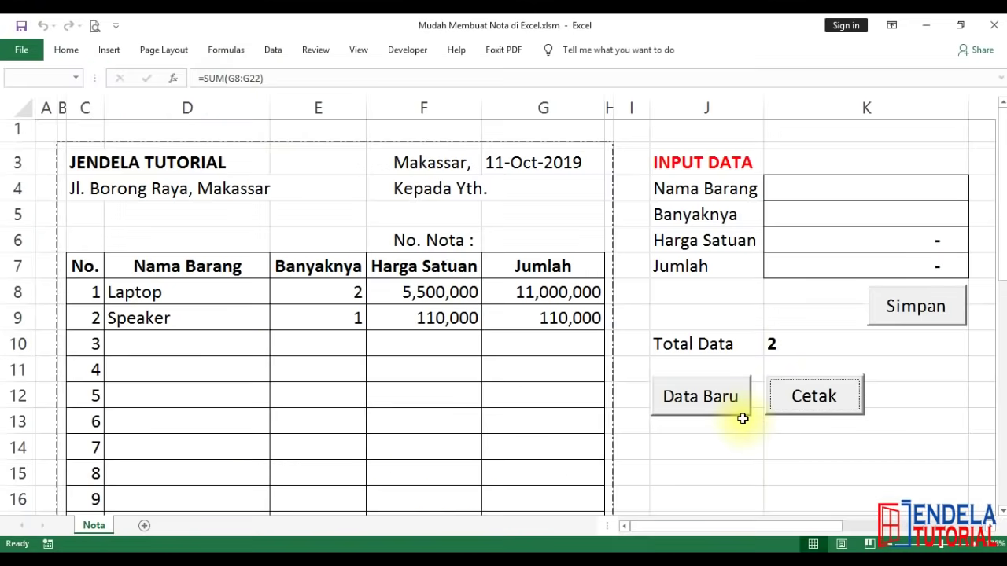
Clear the invoice with Data Baru, answering Yes in the Konfirmasi dialog.
{"action": "left_click", "coordinate": [678, 400]}
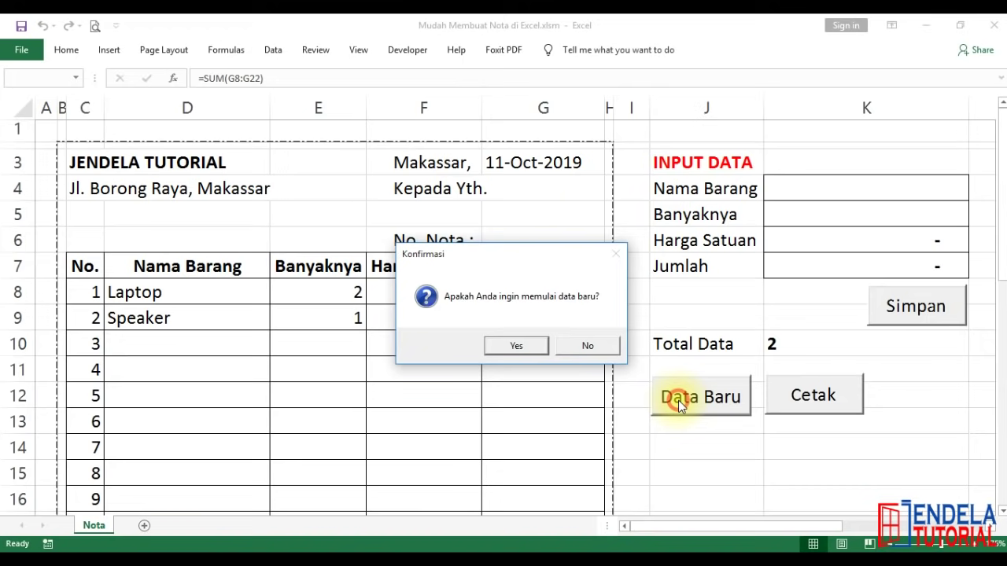
{"action": "left_click", "coordinate": [512, 347]}
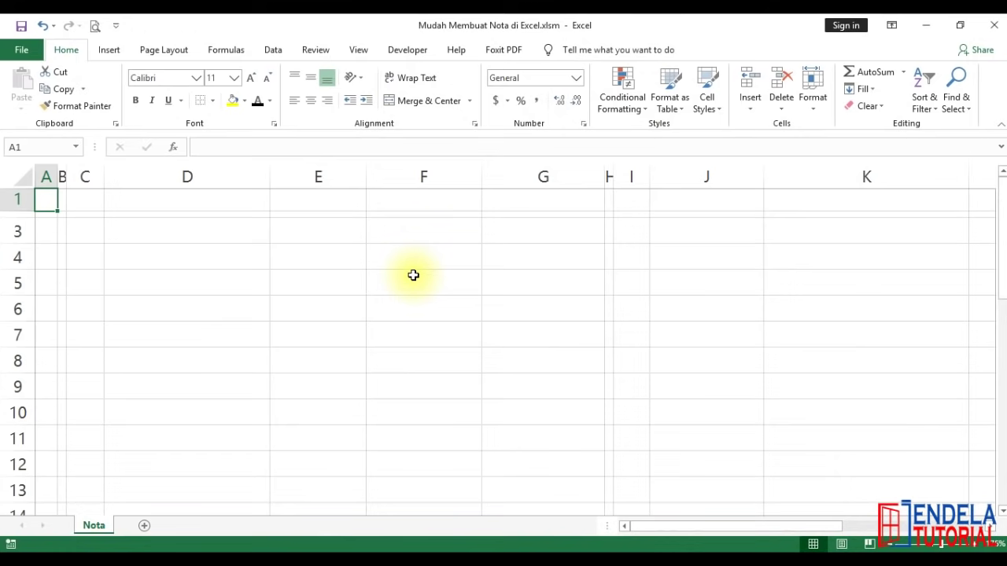
Select the invoice block B2:H29 as the print area.
{"action": "key", "text": "Down"}
{"action": "key", "text": "Right"}
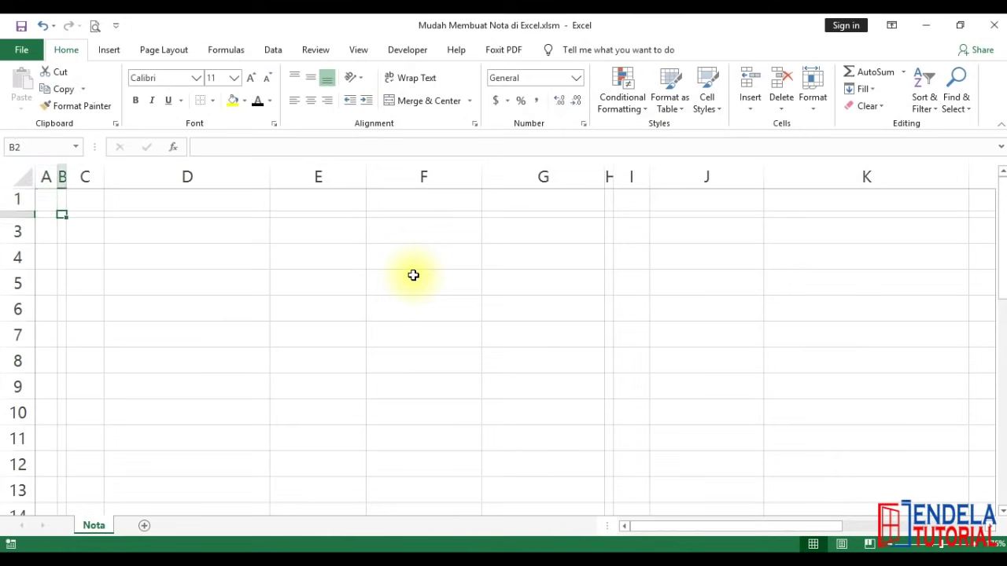
{"action": "key", "text": "shift+Right"}
{"action": "key", "text": "shift+Right"}
{"action": "key", "text": "shift+Right"}
{"action": "key", "text": "shift+Right"}
{"action": "key", "text": "shift+Right"}
{"action": "key", "text": "shift+Right"}
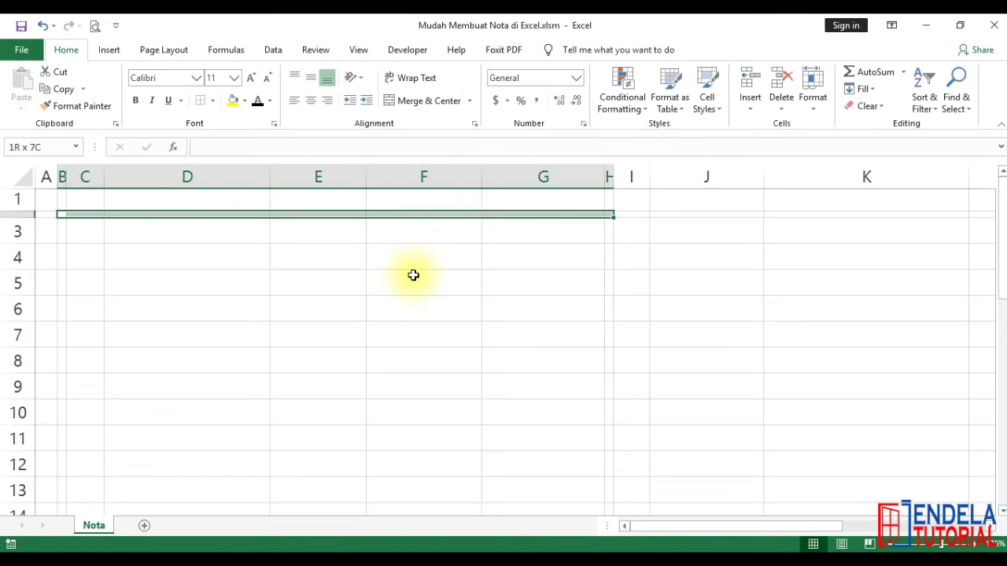
{"action": "key", "text": "shift+Down"}
{"action": "key", "text": "shift+Down"}
{"action": "key", "text": "shift+Down"}
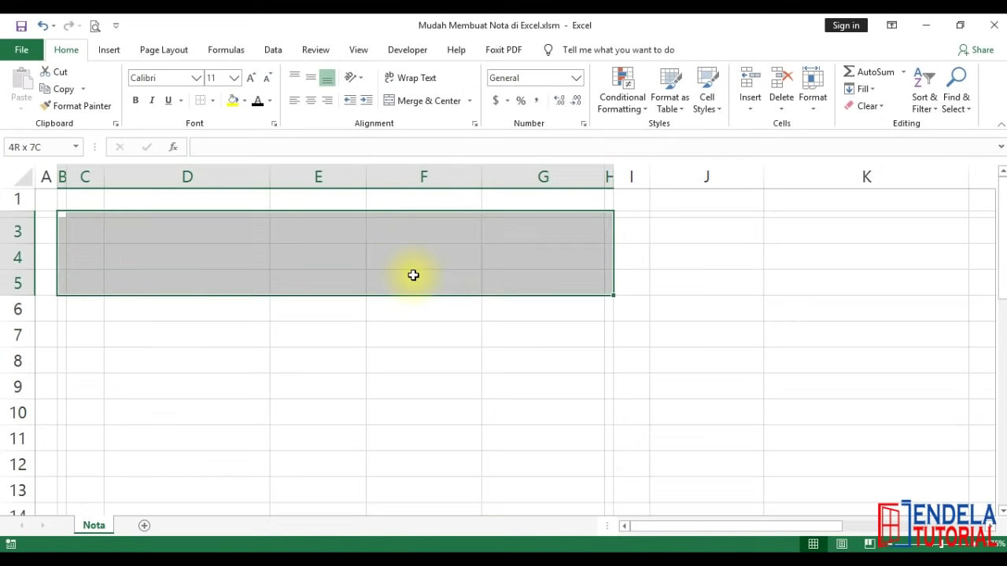
{"action": "key", "text": "shift+Down"}
{"action": "key", "text": "shift+Down"}
{"action": "key", "text": "shift+Down"}
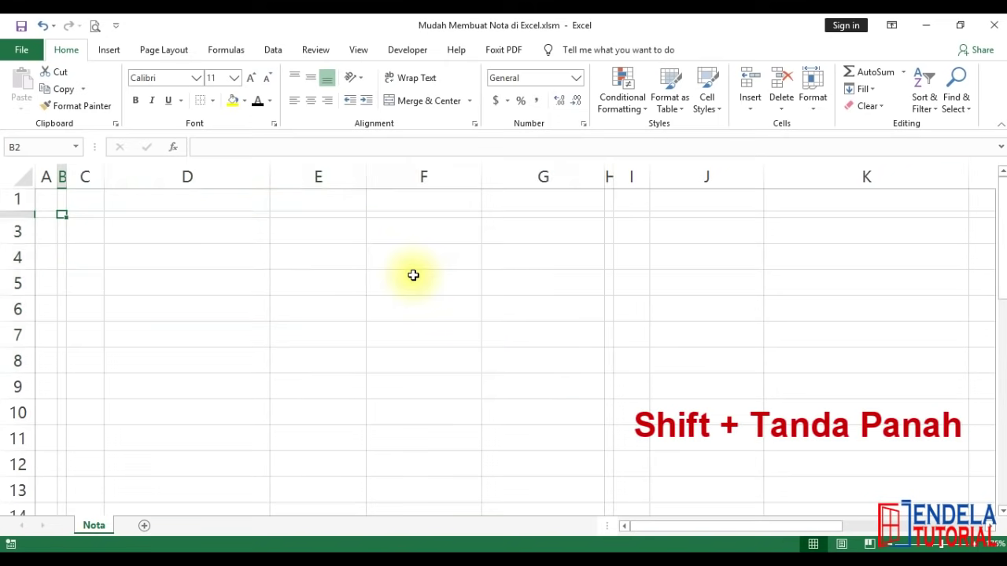
{"action": "key", "text": "shift+Right"}
{"action": "key", "text": "shift+Right"}
{"action": "key", "text": "shift+Right"}
{"action": "key", "text": "shift+Right"}
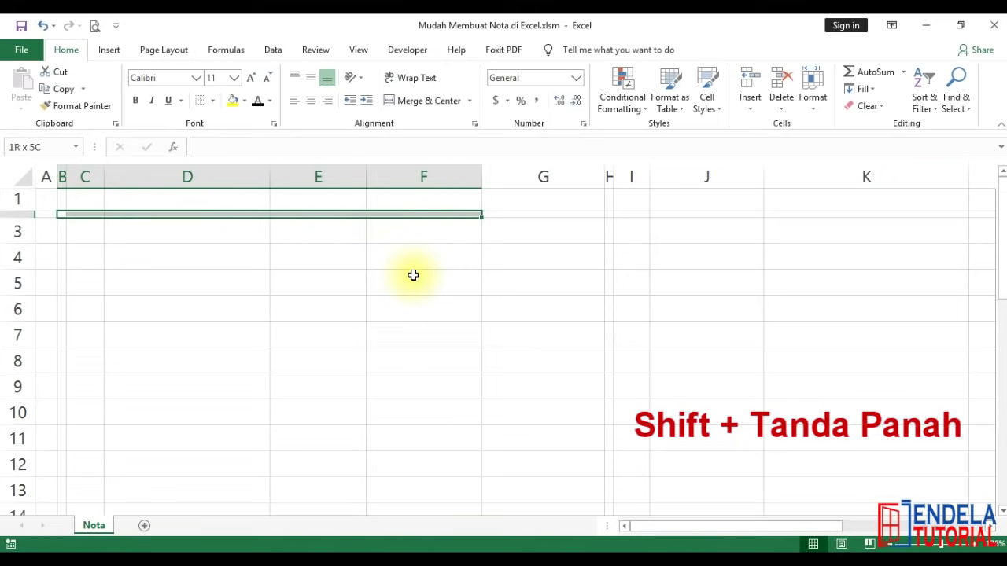
{"action": "key", "text": "shift+Right"}
{"action": "key", "text": "shift+Right"}
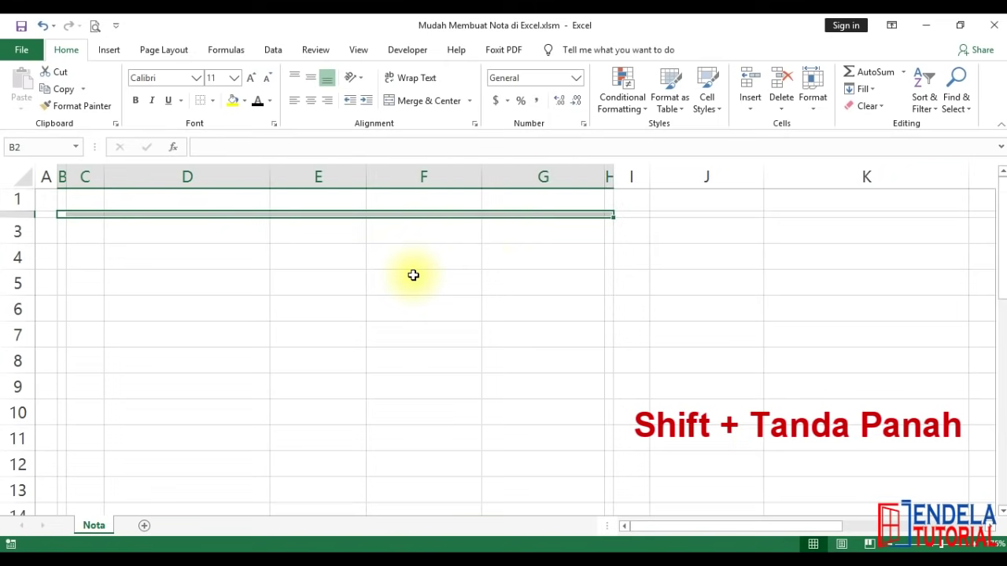
{"action": "key", "text": "shift+Down"}
{"action": "key", "text": "shift+Down"}
{"action": "key", "text": "shift+Down"}
{"action": "key", "text": "shift+Down"}
{"action": "key", "text": "shift+Down"}
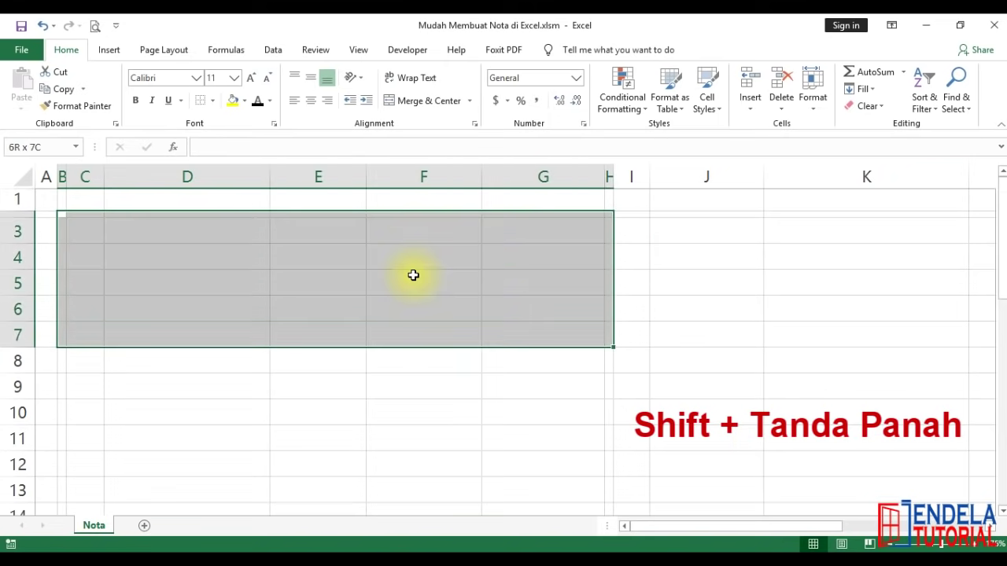
{"action": "key", "text": "shift+Down"}
{"action": "key", "text": "shift+Down"}
{"action": "key", "text": "shift+Down"}
{"action": "key", "text": "shift+Down"}
{"action": "key", "text": "shift+Down"}
{"action": "key", "text": "shift+Down"}
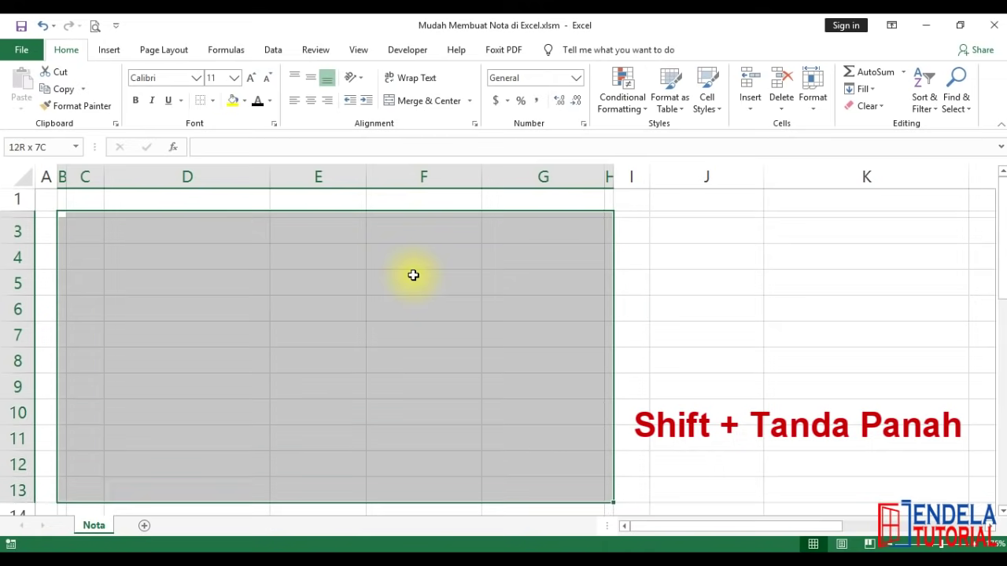
{"action": "key", "text": "shift+Down"}
{"action": "key", "text": "shift+Down"}
{"action": "key", "text": "shift+Down"}
{"action": "key", "text": "shift+Down"}
{"action": "key", "text": "shift+Down"}
{"action": "key", "text": "shift+Down"}
{"action": "key", "text": "shift+Down"}
{"action": "key", "text": "shift+Down"}
{"action": "key", "text": "shift+Down"}
{"action": "key", "text": "shift+Down"}
{"action": "key", "text": "shift+Down"}
{"action": "key", "text": "shift+Down"}
{"action": "key", "text": "shift+Down"}
{"action": "key", "text": "shift+Down"}
{"action": "key", "text": "shift+Down"}
{"action": "key", "text": "shift+Down"}
{"action": "key", "text": "shift+Down"}
{"action": "key", "text": "shift+Down"}
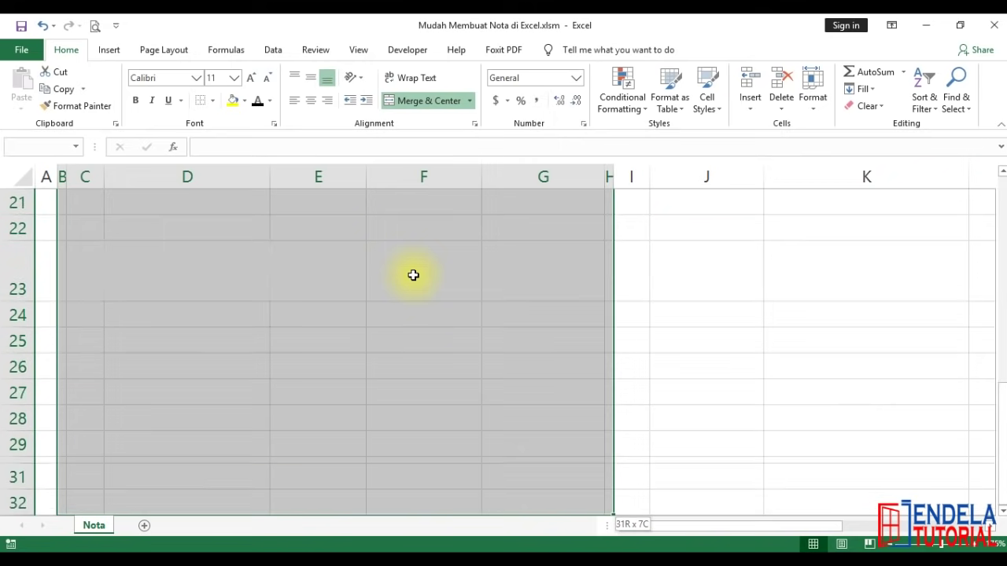
{"action": "key", "text": "shift+Up"}
{"action": "key", "text": "shift+Up"}
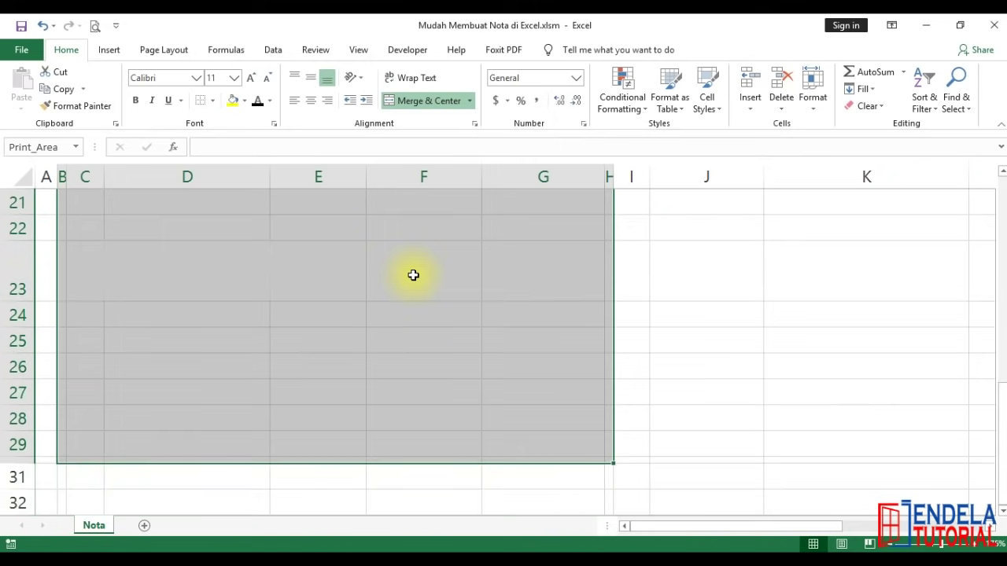
{"action": "scroll", "coordinate": [413, 274], "scroll_direction": "up", "scroll_amount": 4}
{"action": "scroll", "coordinate": [413, 275], "scroll_direction": "up", "scroll_amount": 3}
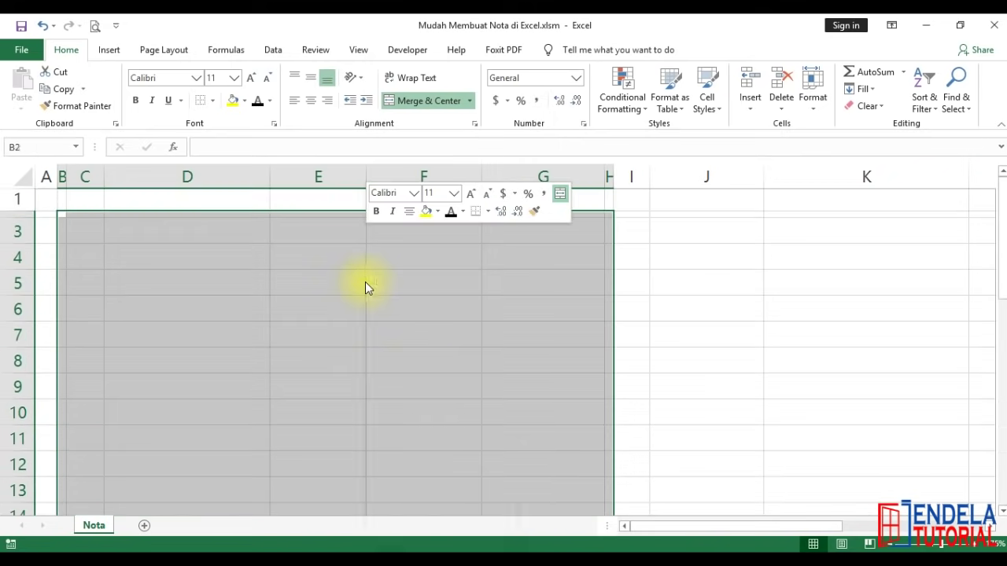
Give B2:H29 a dash-dot outline border through Format Cells.
{"action": "right_click", "coordinate": [365, 282]}
{"action": "left_click", "coordinate": [426, 485]}
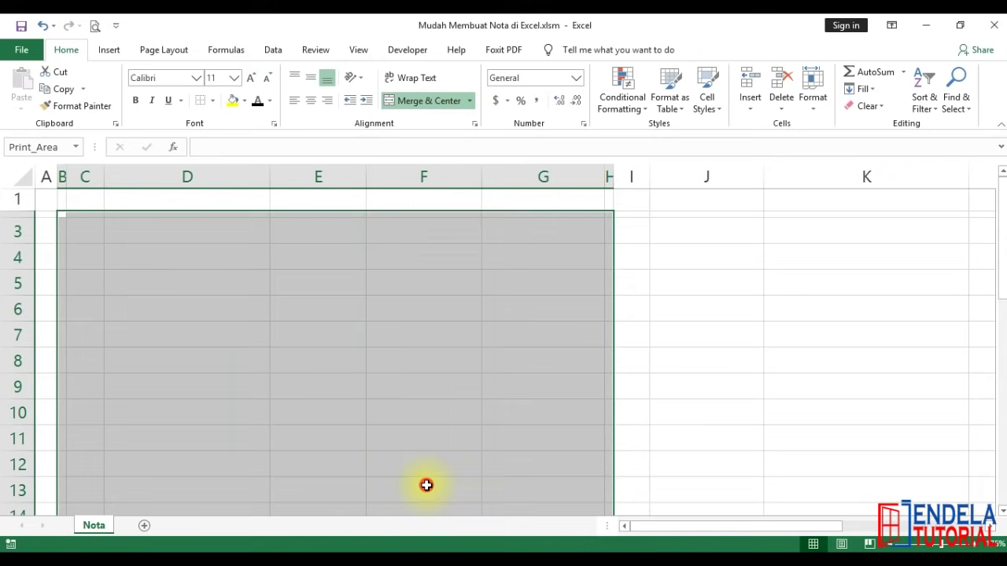
{"action": "left_click", "coordinate": [389, 228]}
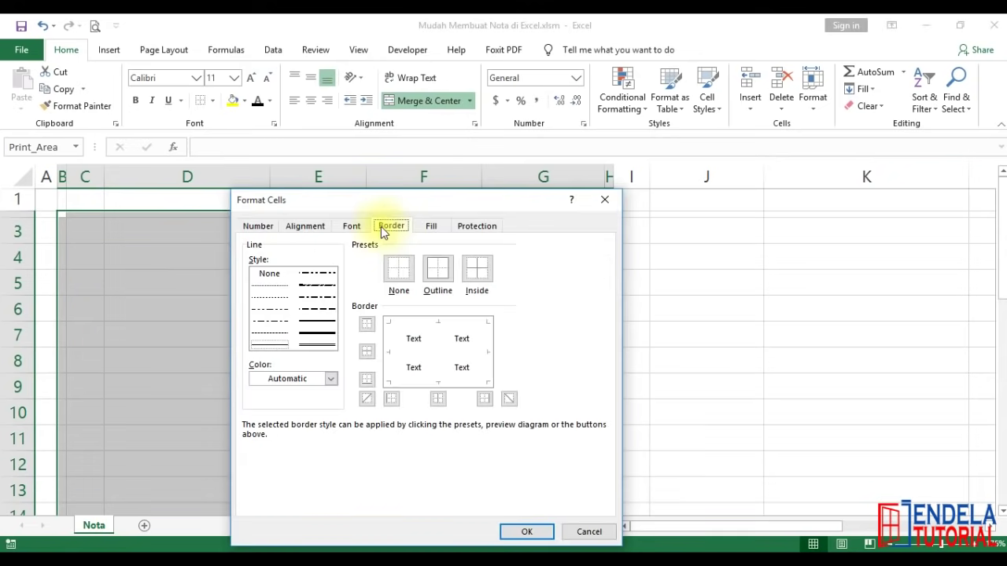
{"action": "left_click", "coordinate": [313, 303]}
{"action": "left_click", "coordinate": [445, 273]}
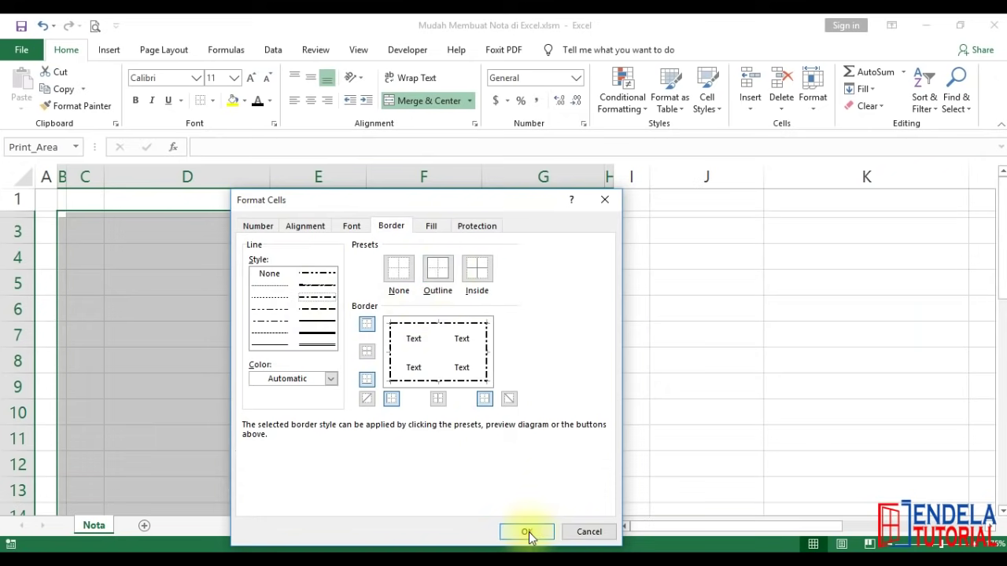
{"action": "left_click", "coordinate": [528, 533]}
{"action": "left_click", "coordinate": [479, 295]}
{"action": "scroll", "coordinate": [481, 296], "scroll_direction": "down", "scroll_amount": 6}
{"action": "scroll", "coordinate": [480, 296], "scroll_direction": "up", "scroll_amount": 3}
{"action": "scroll", "coordinate": [481, 296], "scroll_direction": "up", "scroll_amount": 4}
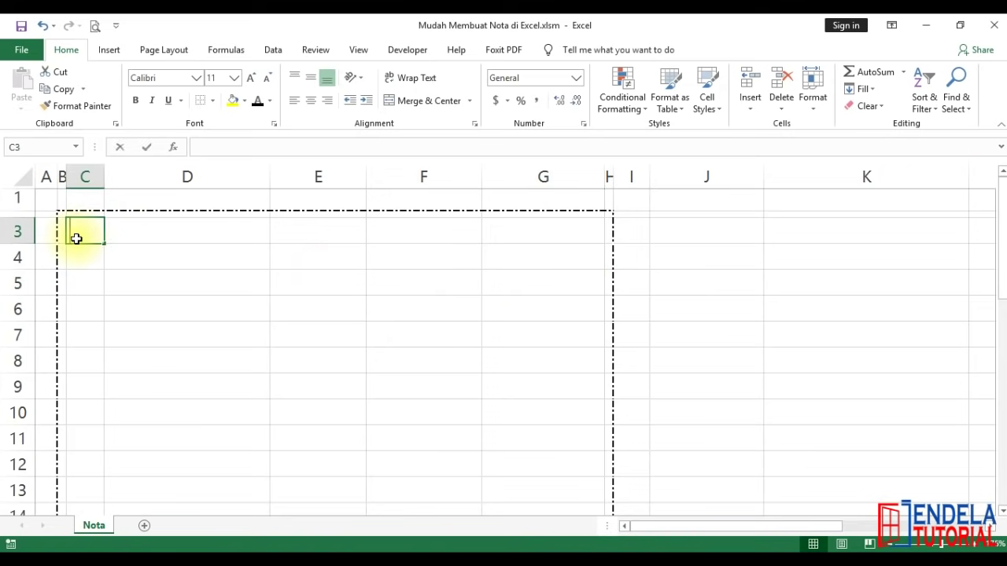
Enter JENDELA TUTORIAL in C3 and the shop's street address in C4.
{"action": "type", "text": "JEJ"}
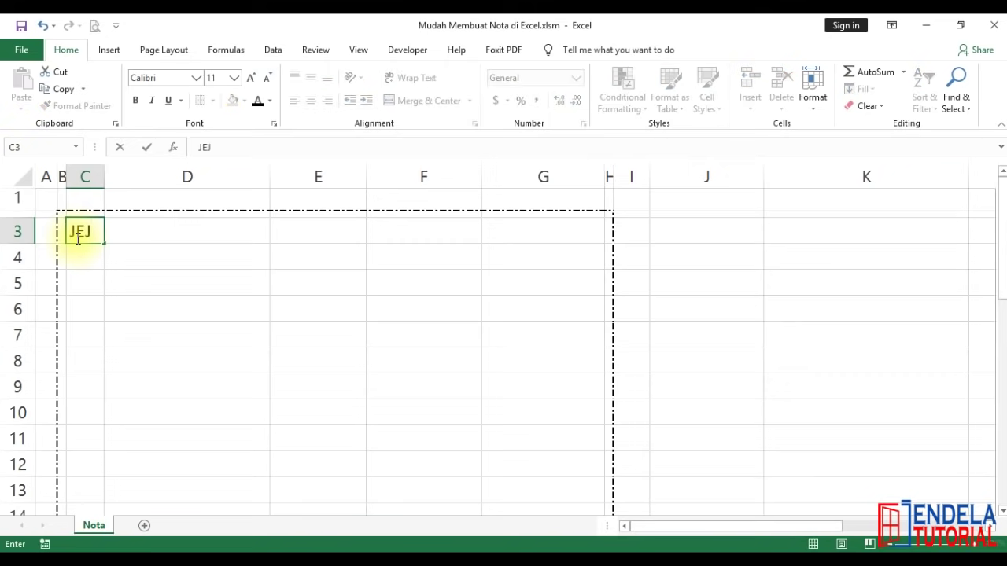
{"action": "type", "text": "NDELA TUTORIAL"}
{"action": "key", "text": "Return"}
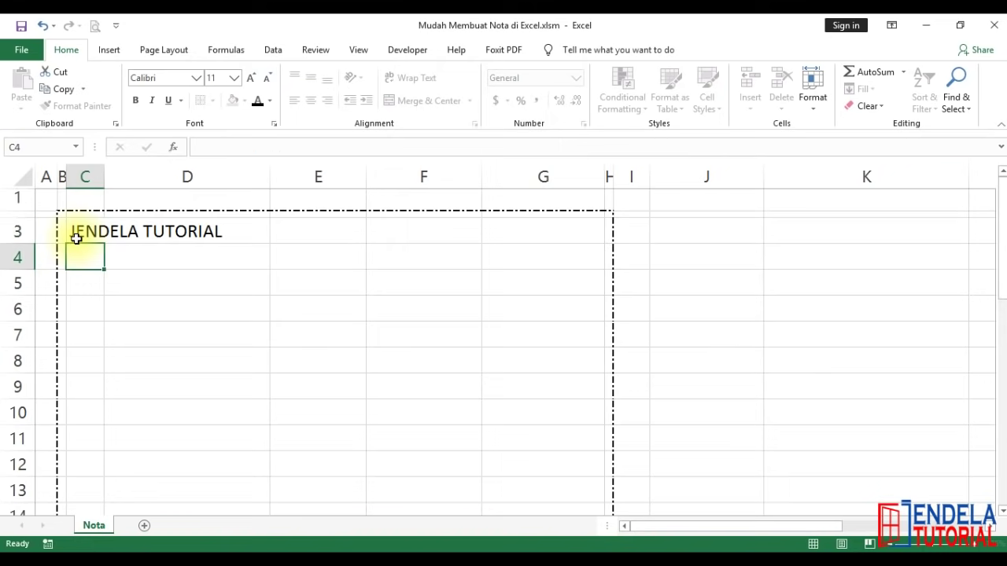
{"action": "type", "text": "Jl. Borong Raya, Makassar"}
{"action": "key", "text": "Return"}
Make the JENDELA TUTORIAL heading in C3 bold.
{"action": "key", "text": "Up"}
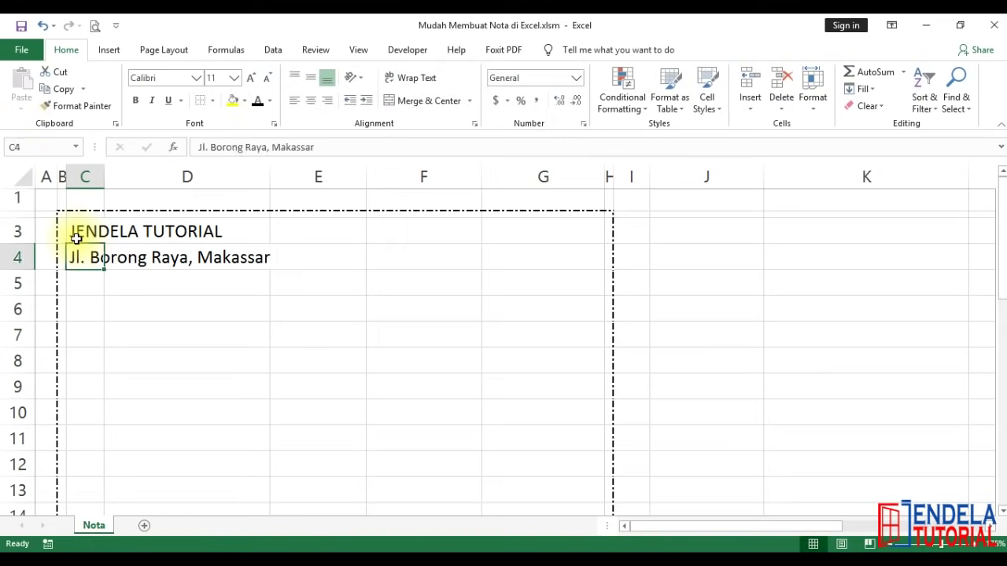
{"action": "key", "text": "Up"}
{"action": "left_click", "coordinate": [137, 100]}
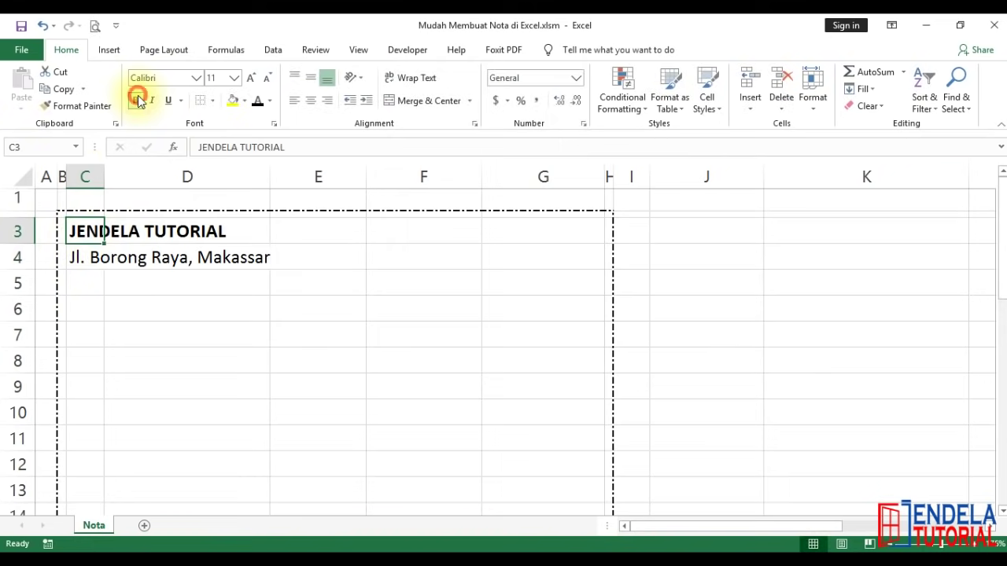
{"action": "left_click", "coordinate": [379, 234]}
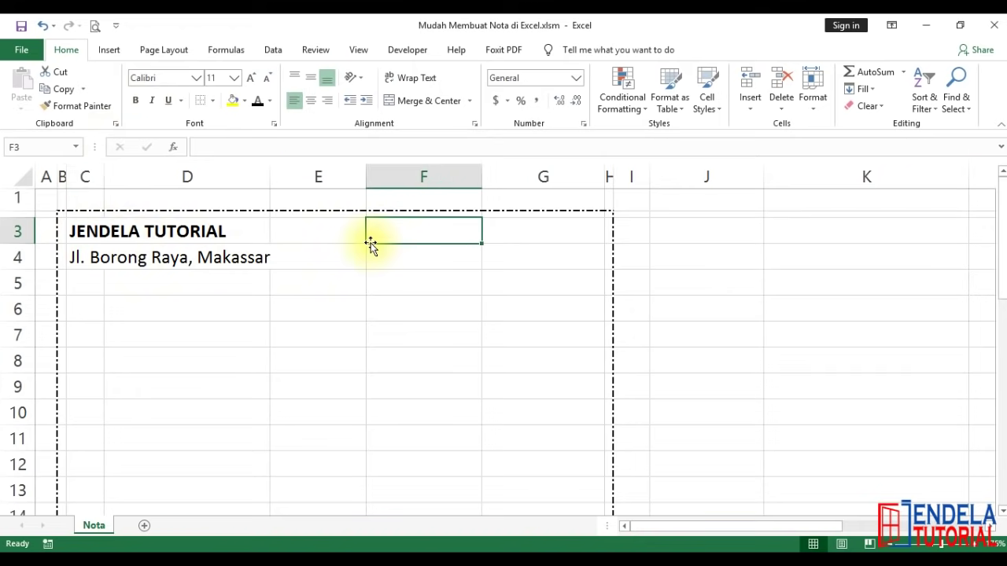
Type 'Makassar,' in F3 and start a TEXT date formula in G3.
{"action": "type", "text": "Makassar,"}
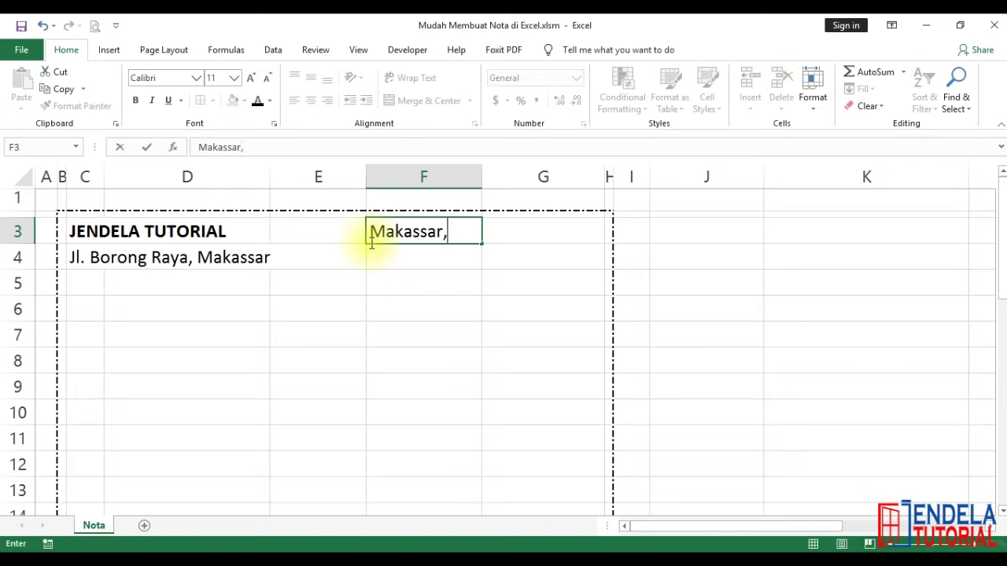
{"action": "key", "text": "Return"}
{"action": "key", "text": "Up"}
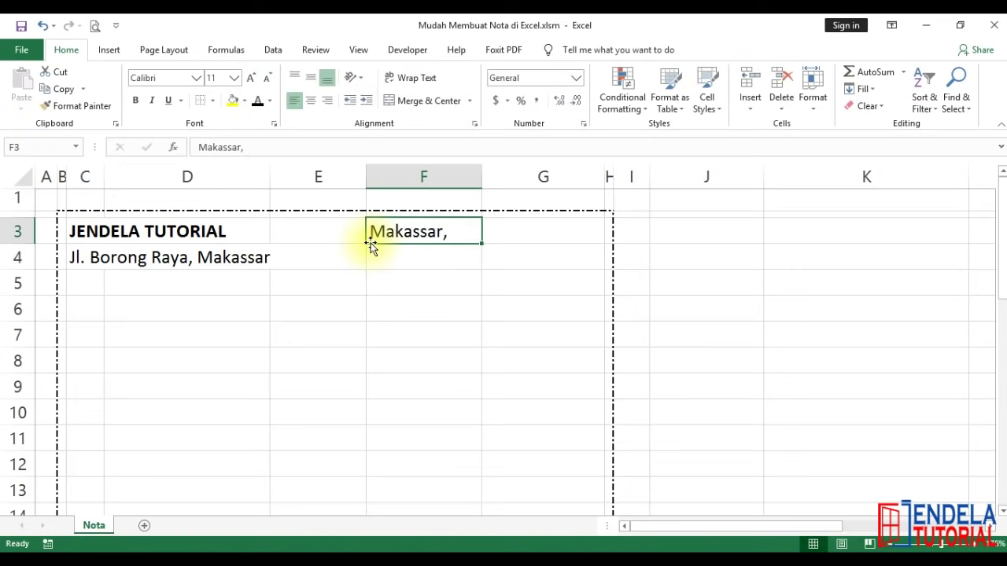
{"action": "left_click", "coordinate": [519, 232]}
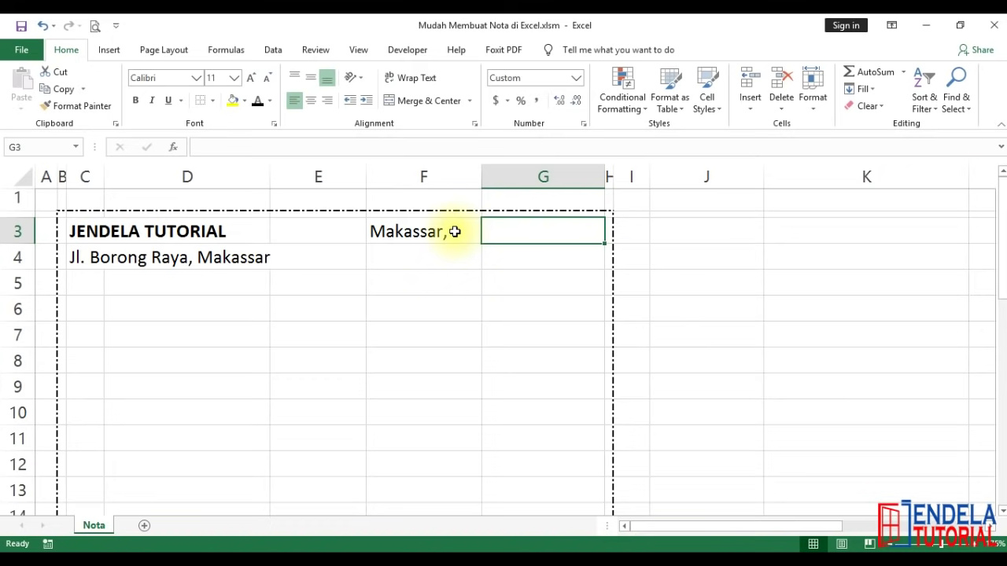
{"action": "left_click", "coordinate": [453, 233]}
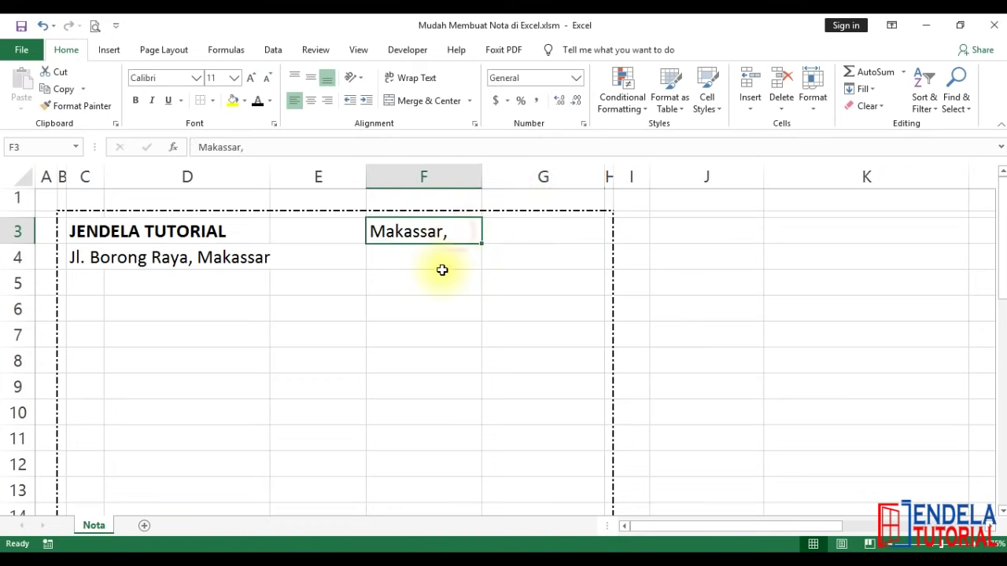
{"action": "left_click", "coordinate": [431, 254]}
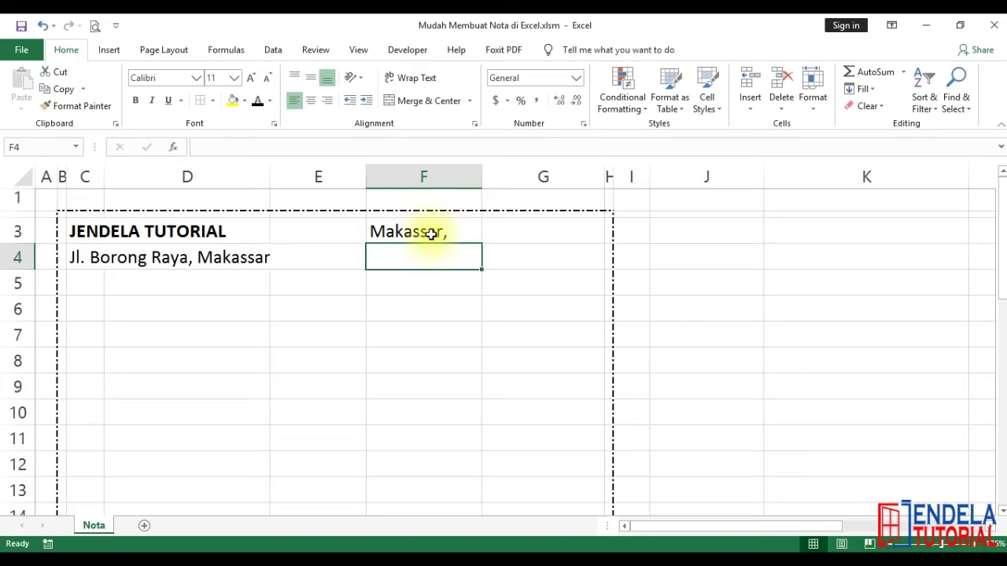
{"action": "left_click", "coordinate": [532, 233]}
{"action": "type", "text": "=t"}
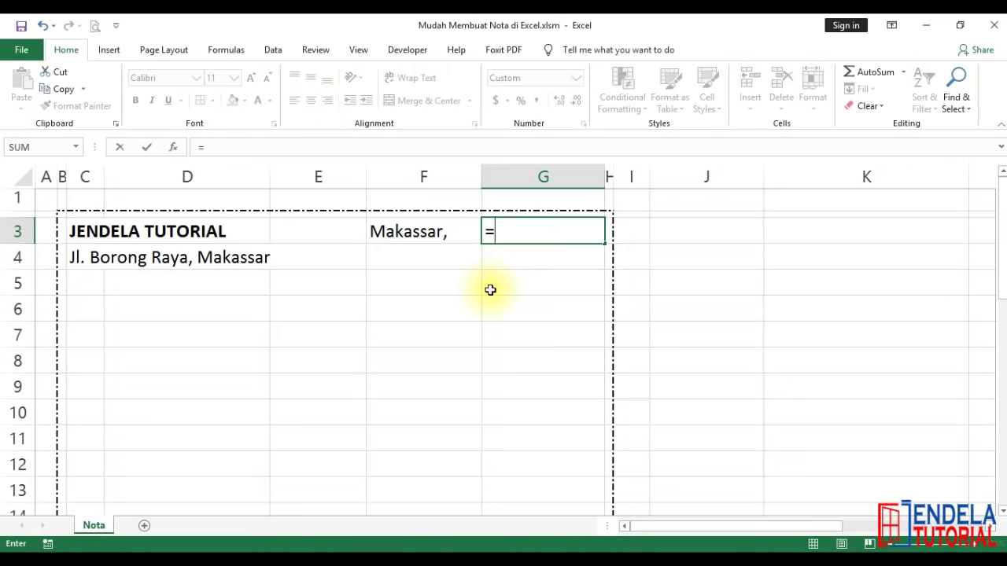
{"action": "type", "text": "ext"}
Complete G3 as =TEXT(TODAY(),"dd-mmm-yyyy") to show today's date.
{"action": "key", "text": "Tab"}
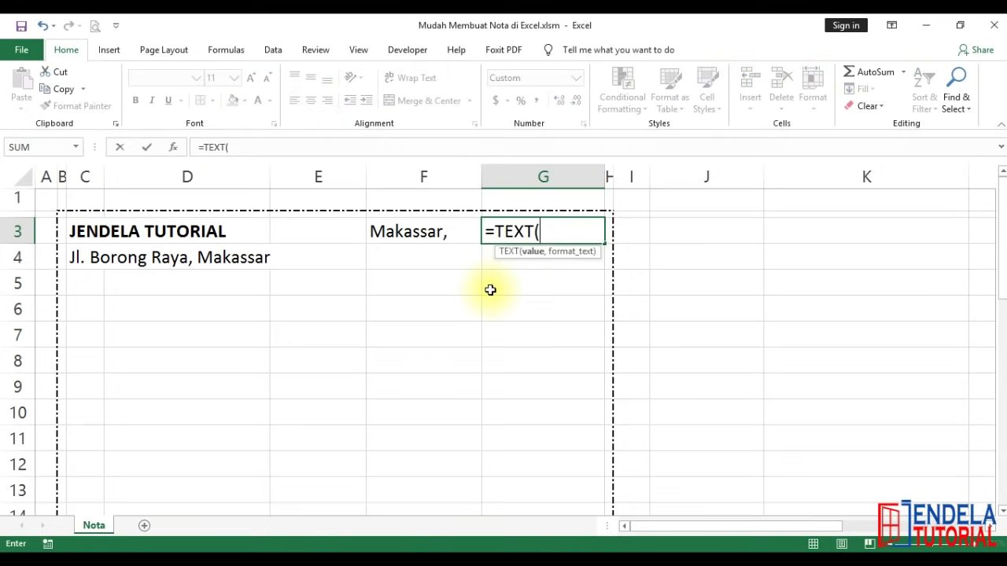
{"action": "type", "text": "today()"}
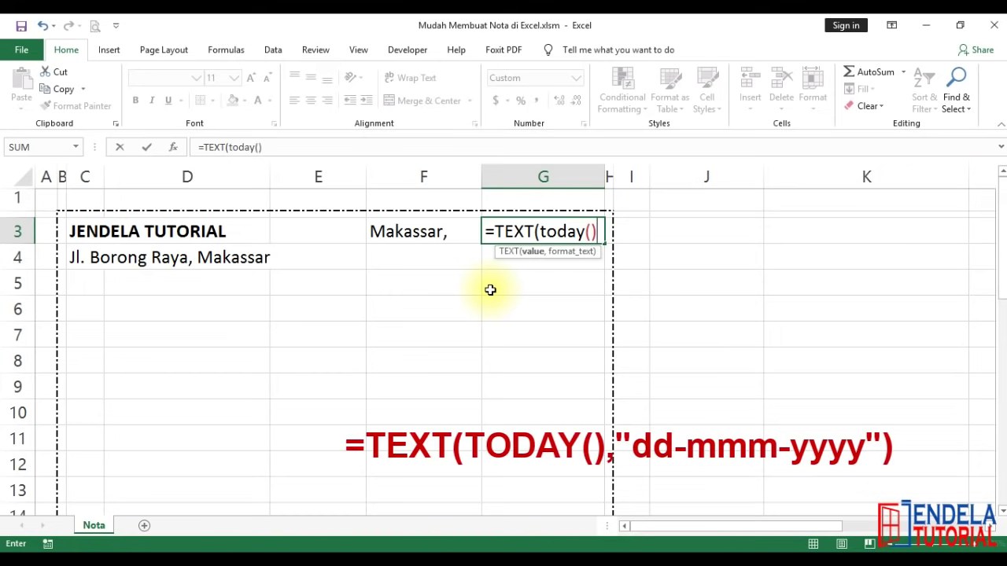
{"action": "type", "text": ",\""}
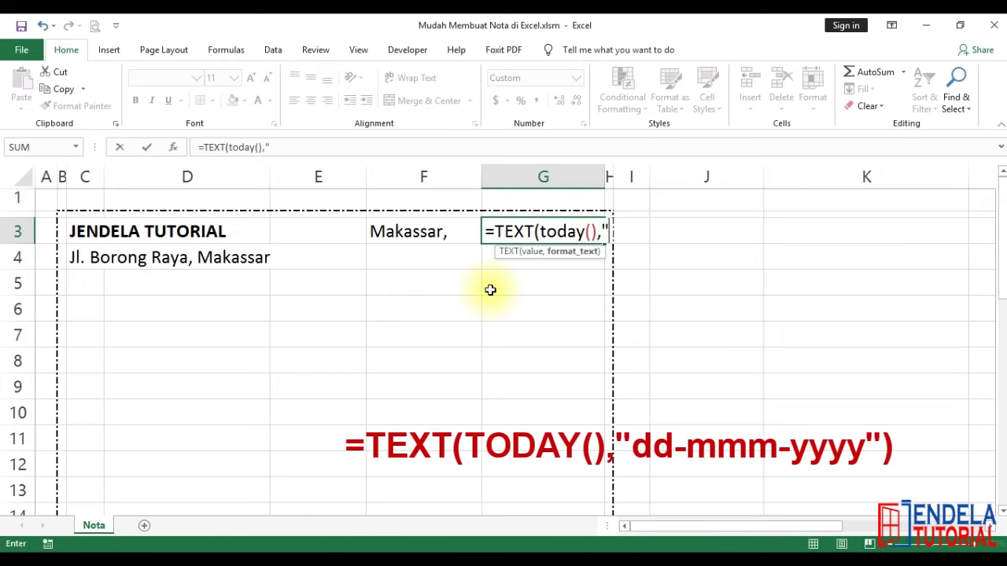
{"action": "type", "text": "dd-"}
{"action": "type", "text": "mmm-yyyy\""}
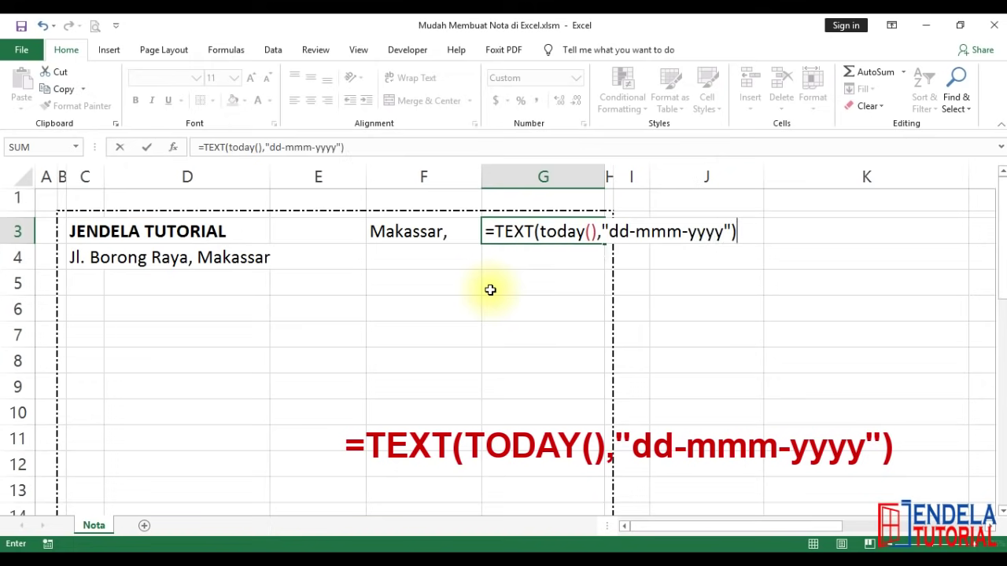
{"action": "key", "text": "Return"}
{"action": "left_click", "coordinate": [490, 290]}
{"action": "left_click", "coordinate": [427, 279]}
{"action": "left_click", "coordinate": [509, 234]}
Try a two-digit yy year code in G3, then restore yyyy to show 13-Oct-2019.
{"action": "double_click", "coordinate": [508, 234]}
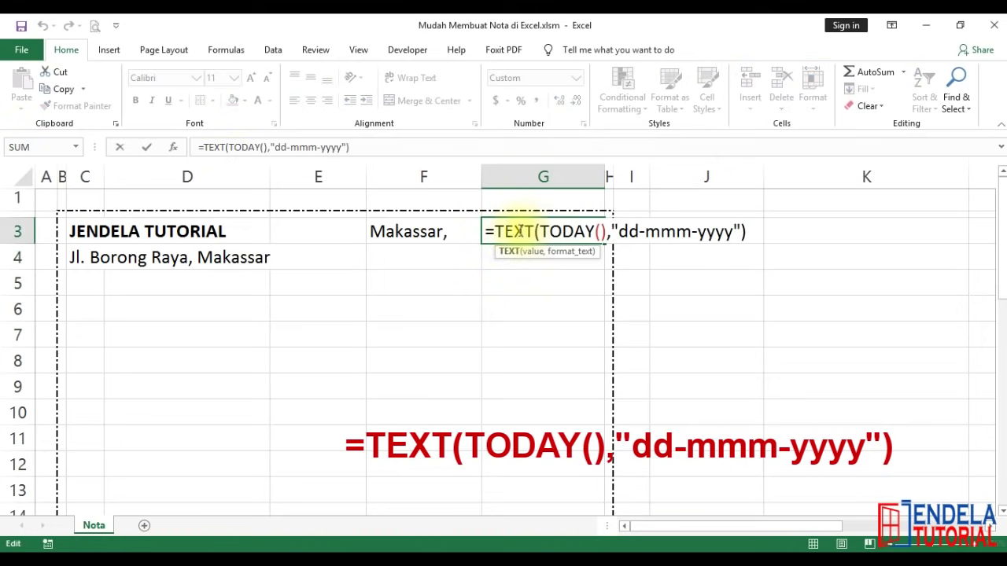
{"action": "left_click_drag", "start_coordinate": [584, 230], "coordinate": [619, 231]}
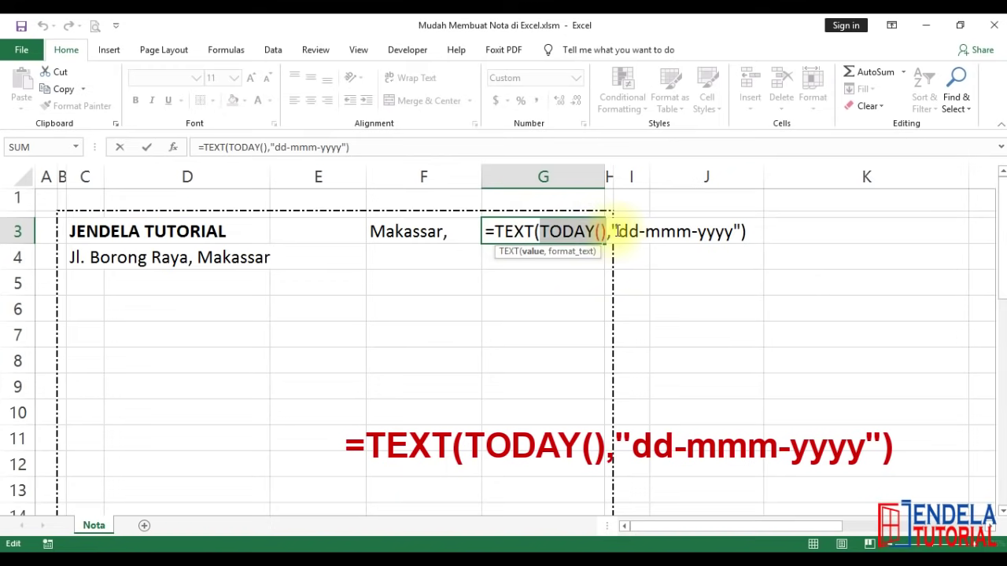
{"action": "left_click_drag", "start_coordinate": [619, 231], "coordinate": [633, 232]}
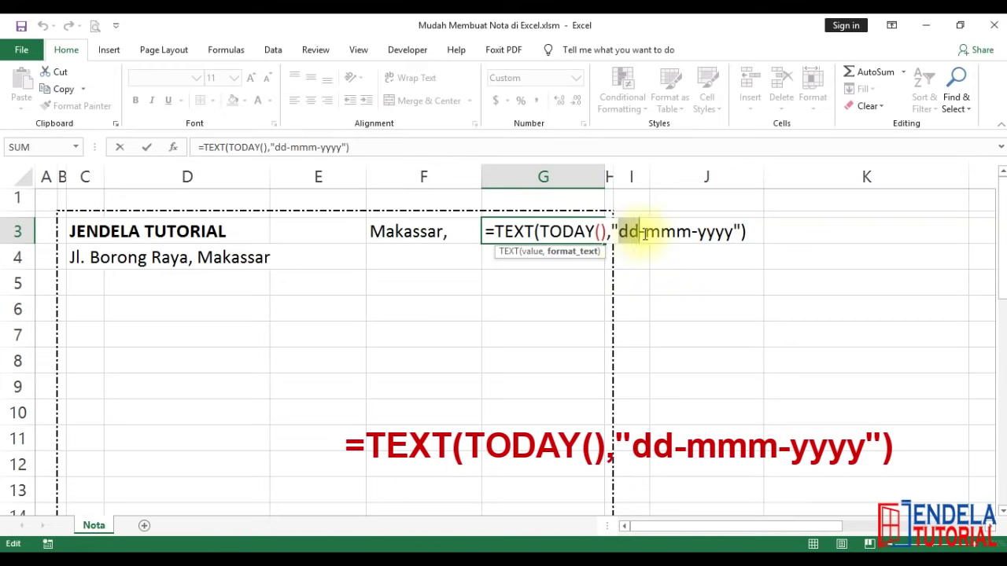
{"action": "left_click_drag", "start_coordinate": [645, 232], "coordinate": [686, 231]}
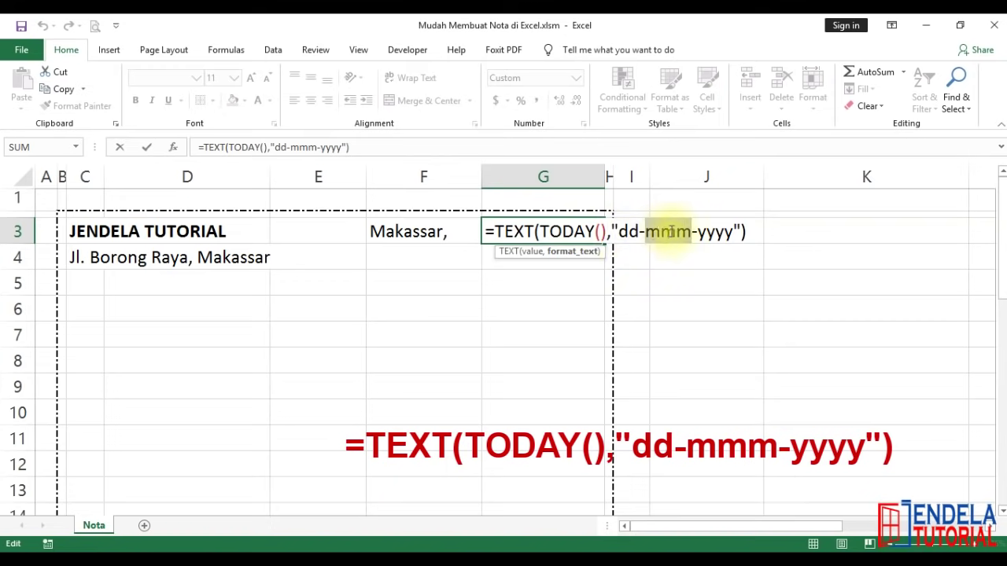
{"action": "left_click_drag", "start_coordinate": [697, 232], "coordinate": [733, 233]}
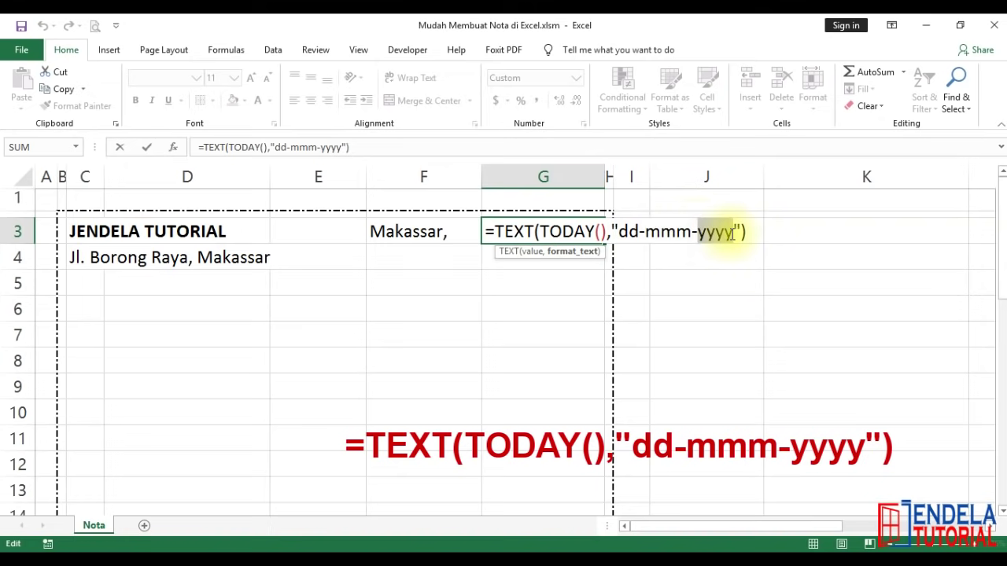
{"action": "left_click", "coordinate": [734, 233]}
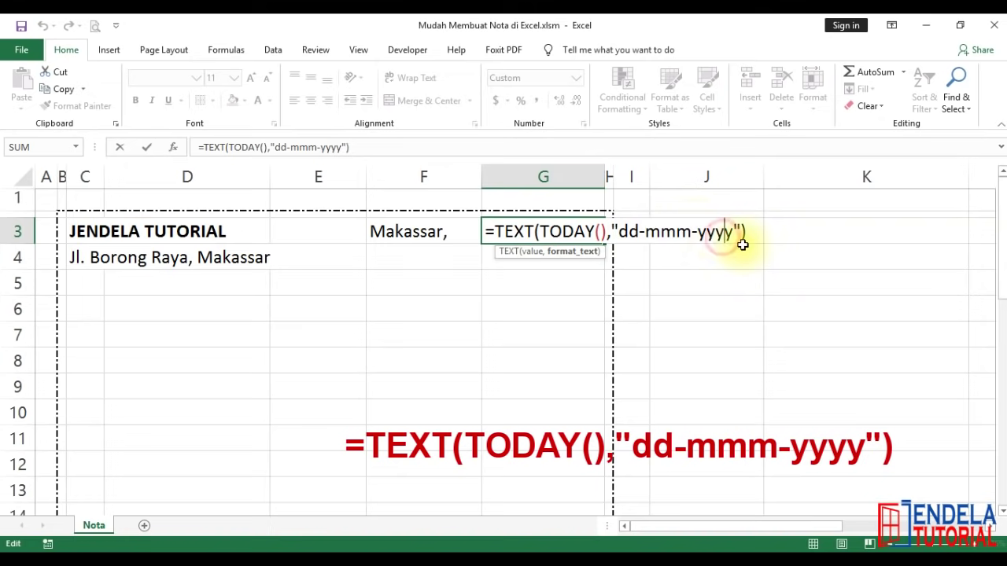
{"action": "key", "text": "BackSpace"}
{"action": "key", "text": "BackSpace"}
{"action": "key", "text": "Return"}
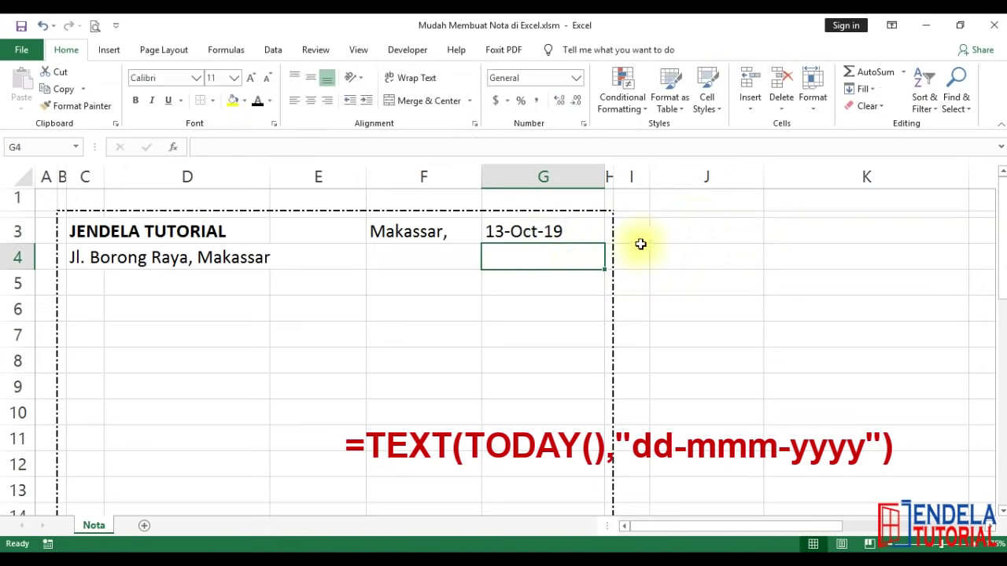
{"action": "double_click", "coordinate": [554, 231]}
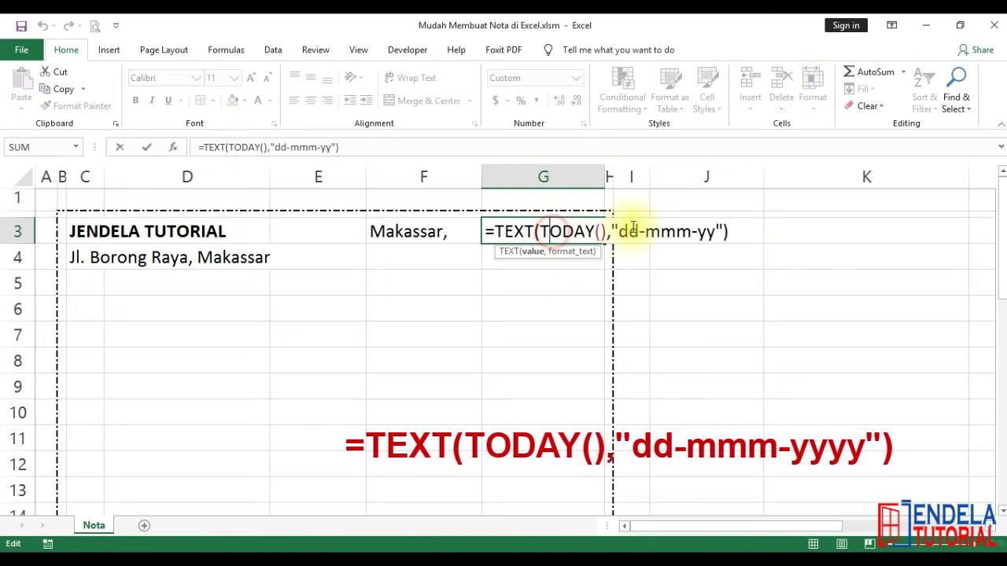
{"action": "type", "text": "yy"}
{"action": "key", "text": "Return"}
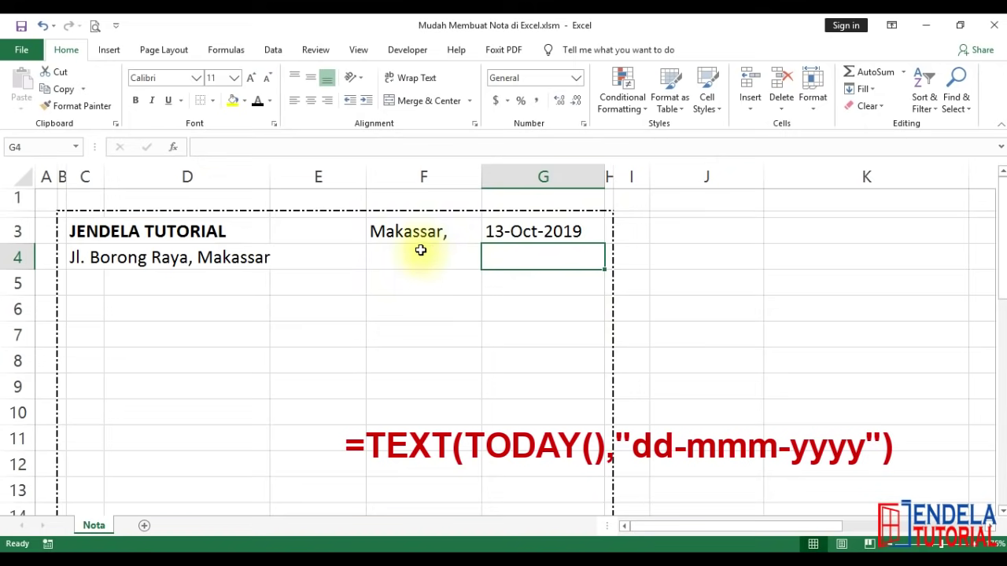
{"action": "left_click", "coordinate": [421, 251]}
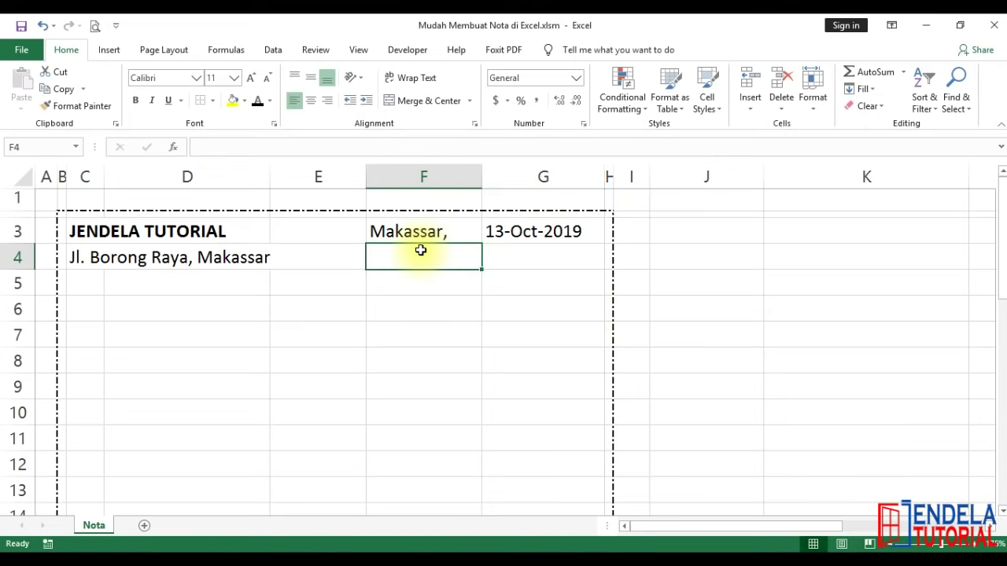
Enter 'Kepada Yth.' in F4 and 'No. Nota :' in F6.
{"action": "type", "text": "Kepada Yth."}
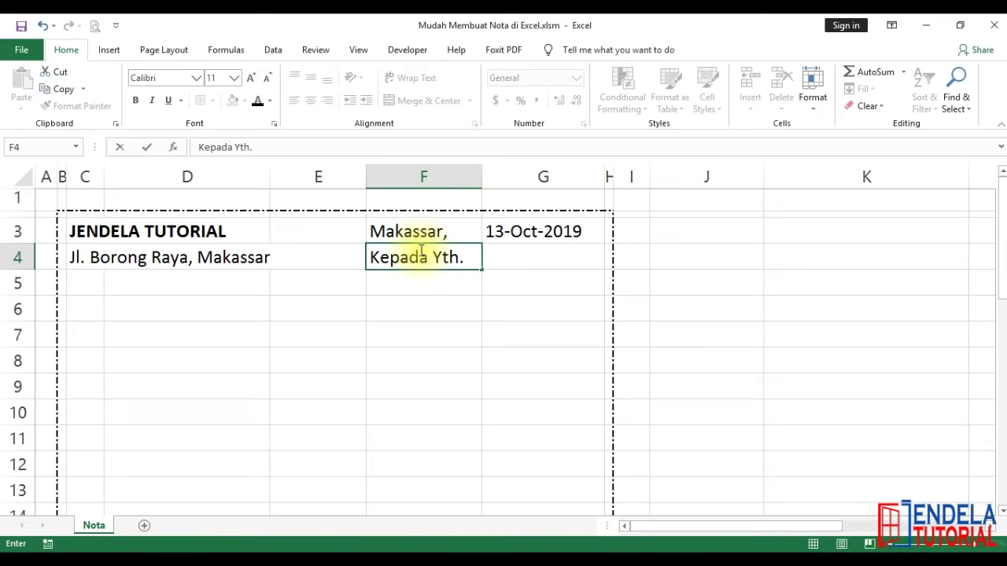
{"action": "key", "text": "Return"}
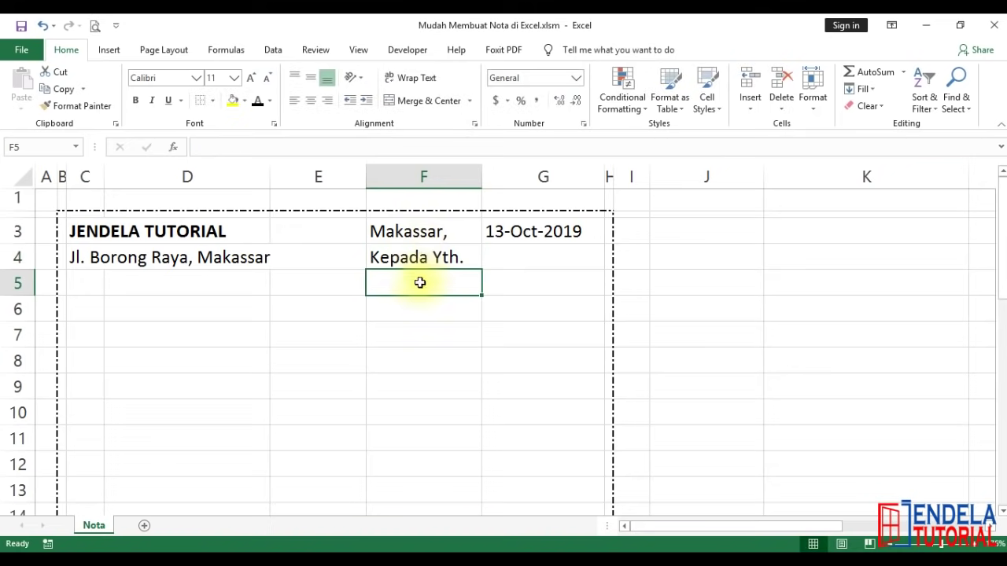
{"action": "left_click", "coordinate": [418, 316]}
{"action": "type", "text": "No"}
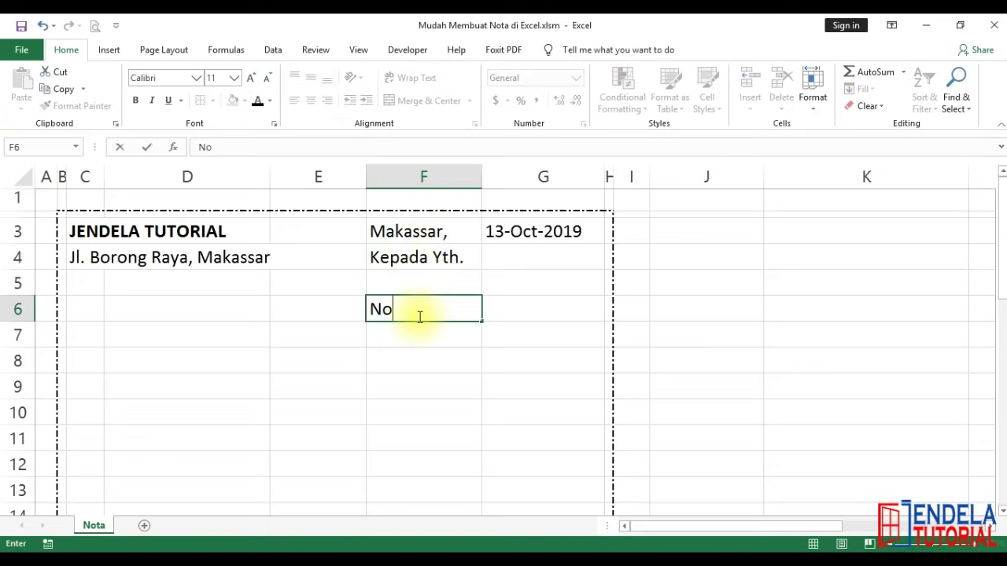
{"action": "type", "text": ". Nota :"}
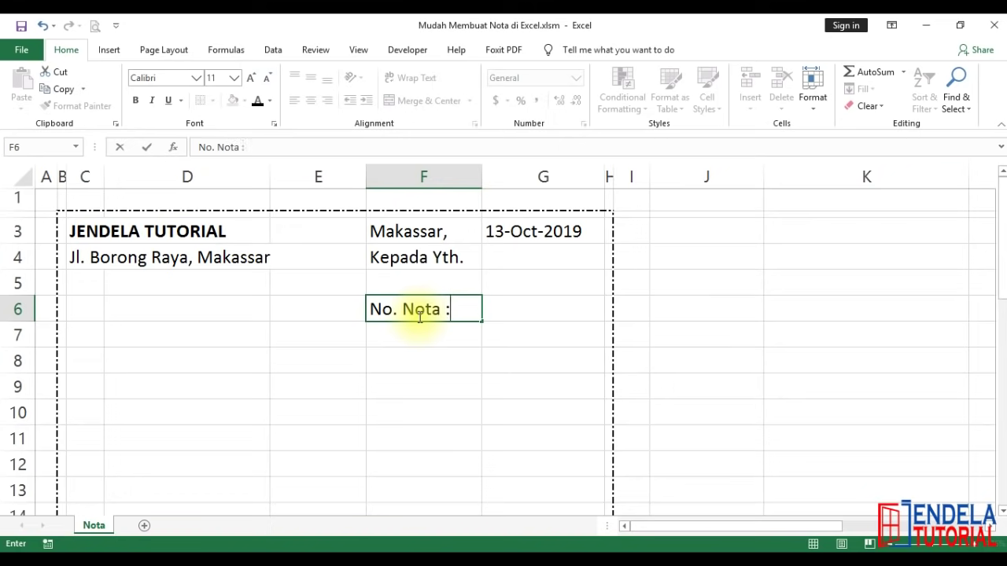
{"action": "key", "text": "Return"}
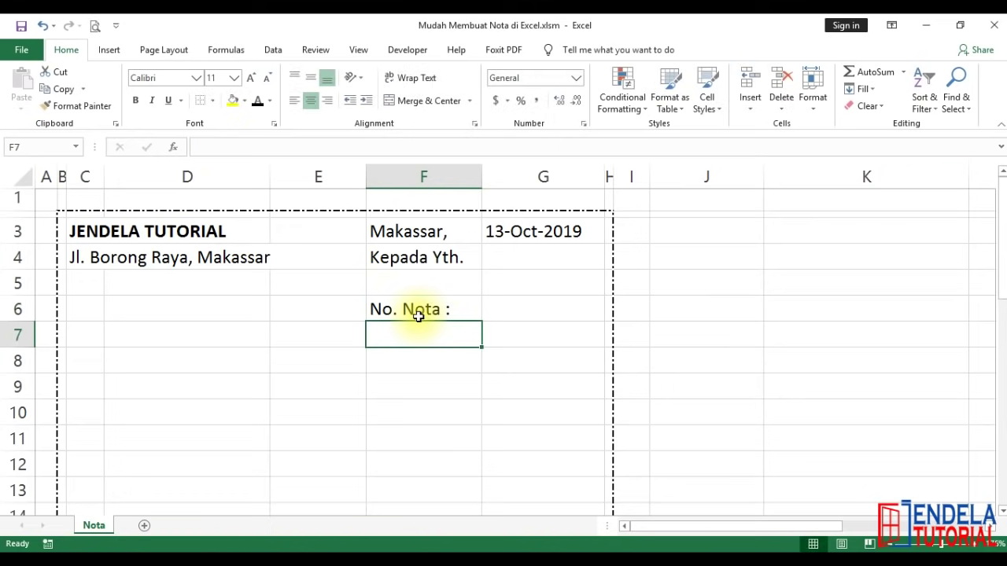
Indent F3, F4 and F6 two steps each so the labels line up.
{"action": "left_click", "coordinate": [439, 230]}
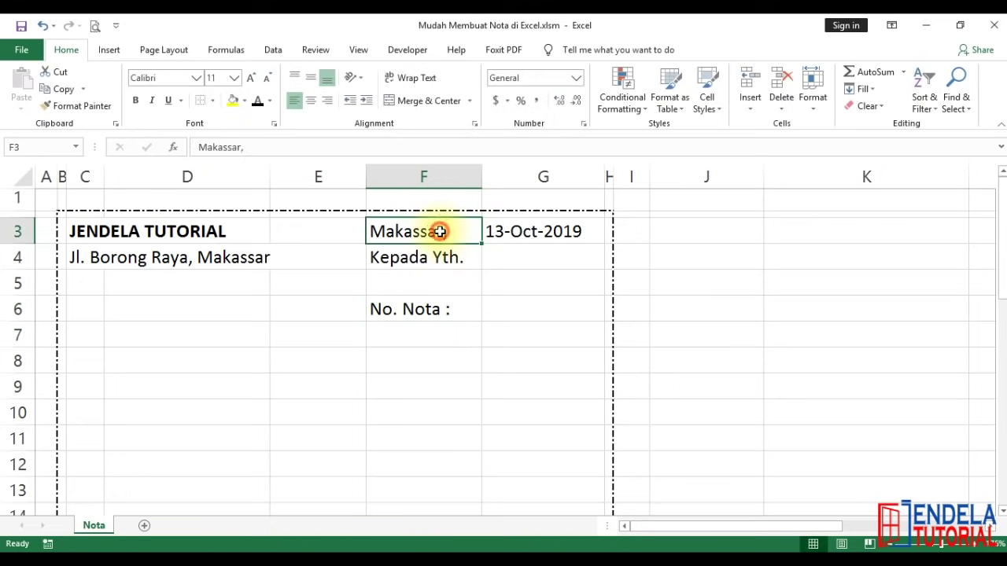
{"action": "left_click", "coordinate": [367, 101]}
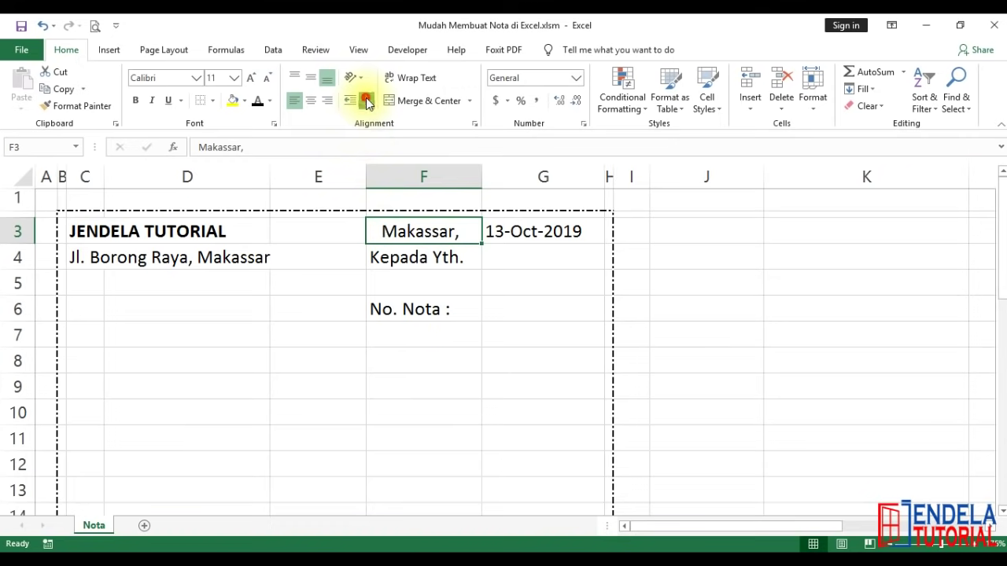
{"action": "left_click", "coordinate": [367, 101]}
{"action": "left_click", "coordinate": [400, 254]}
{"action": "left_click", "coordinate": [366, 102]}
{"action": "left_click", "coordinate": [367, 101]}
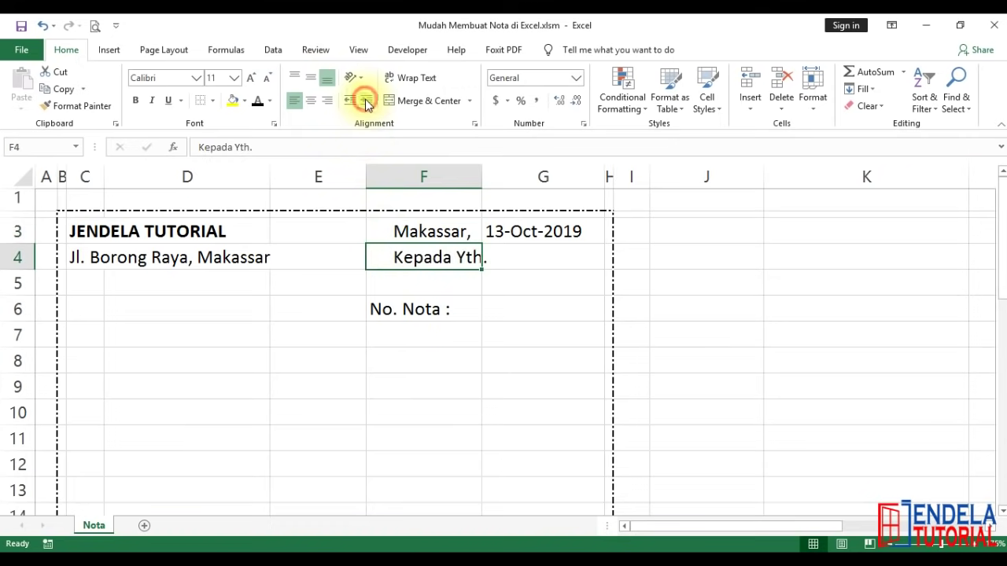
{"action": "left_click", "coordinate": [399, 306]}
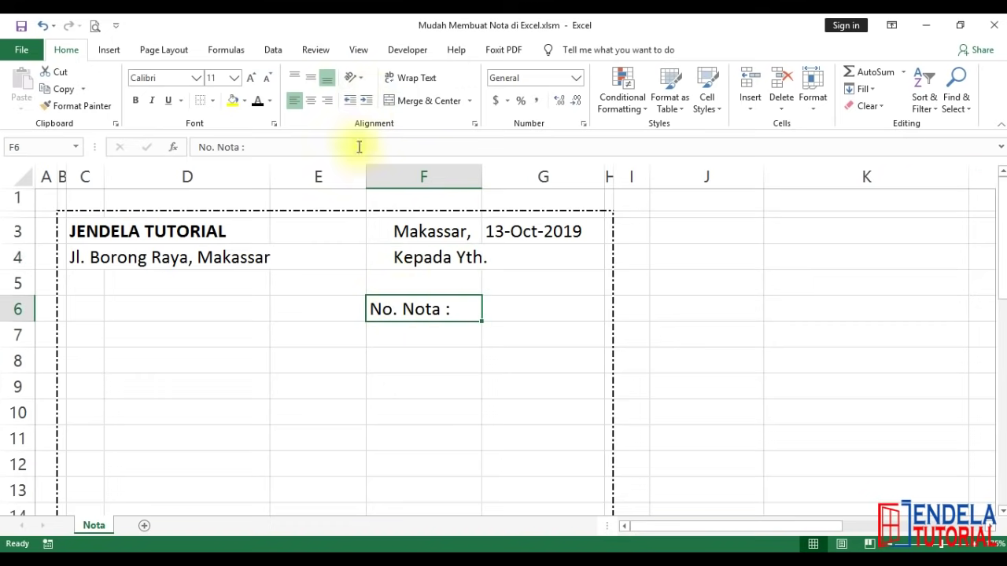
{"action": "left_click", "coordinate": [367, 101]}
{"action": "left_click", "coordinate": [366, 101]}
{"action": "left_click", "coordinate": [334, 326]}
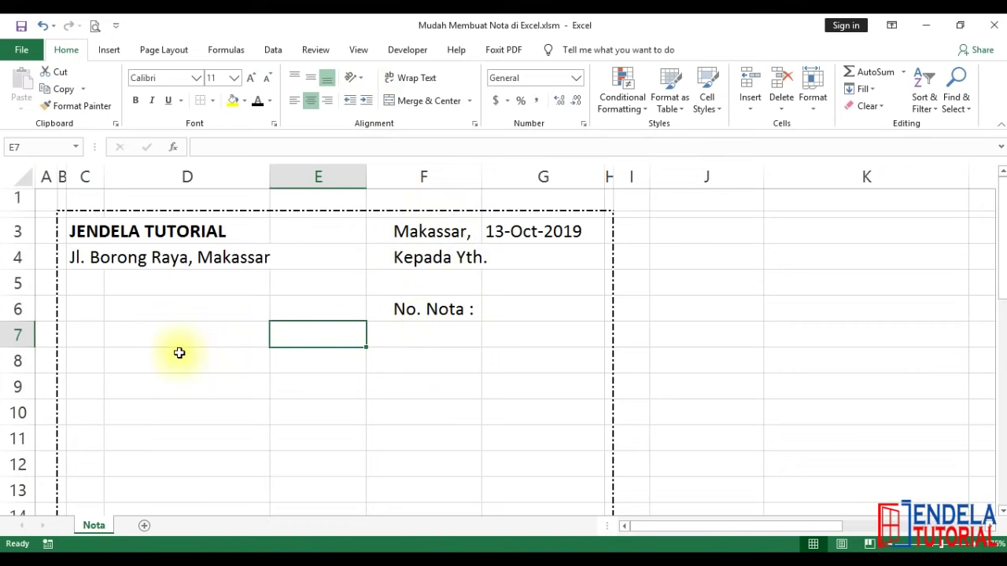
{"action": "left_click", "coordinate": [85, 336]}
Select the item table range C7:G23.
{"action": "mouse_move", "coordinate": [86, 336]}
{"action": "left_mouse_down"}
{"action": "mouse_move", "coordinate": [543, 336]}
{"action": "mouse_move", "coordinate": [543, 413]}
{"action": "left_mouse_up"}
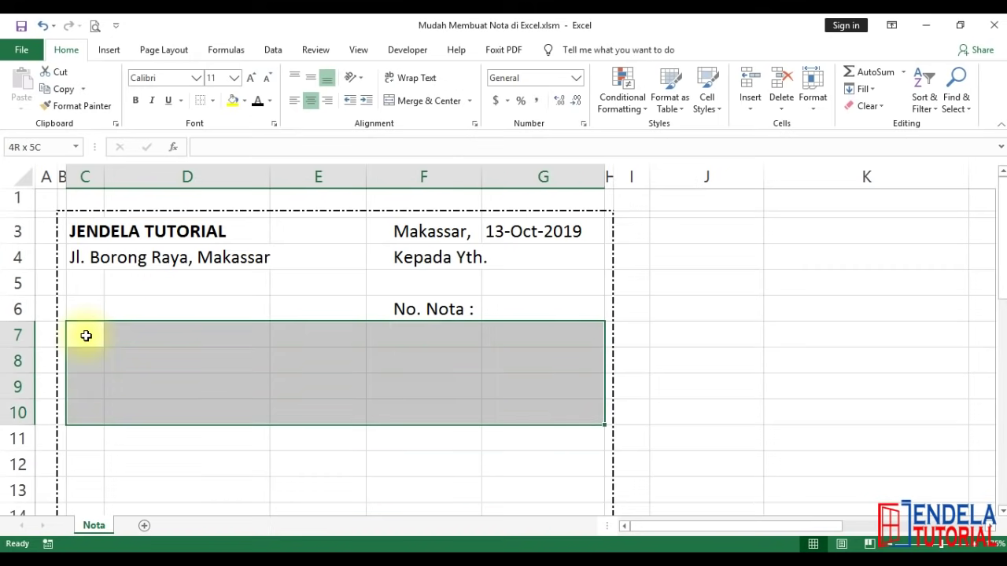
{"action": "key", "text": "shift+Down"}
{"action": "key", "text": "shift+Down"}
{"action": "key", "text": "shift+Down"}
{"action": "key", "text": "shift+Down"}
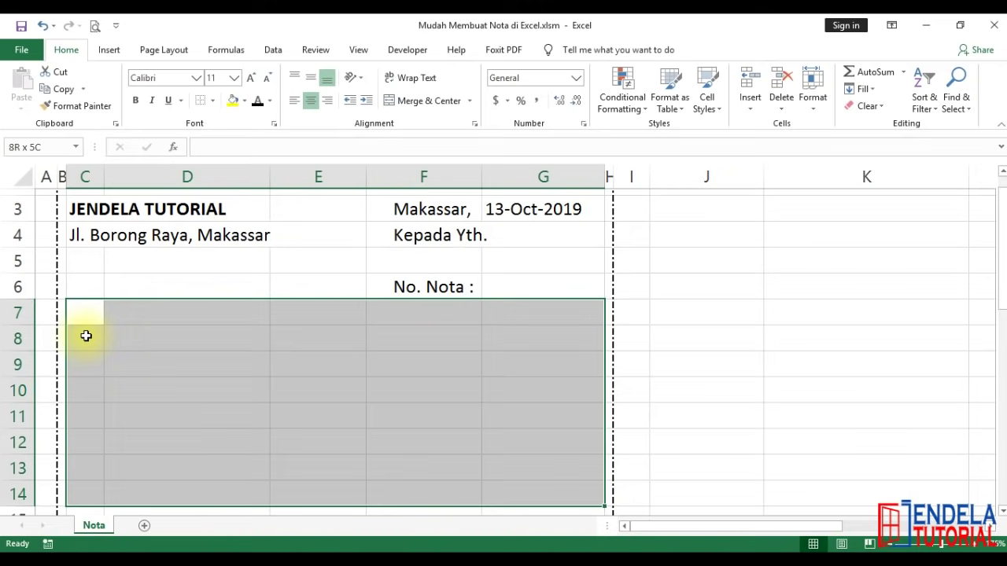
{"action": "left_click_drag", "start_coordinate": [606, 507], "coordinate": [606, 510]}
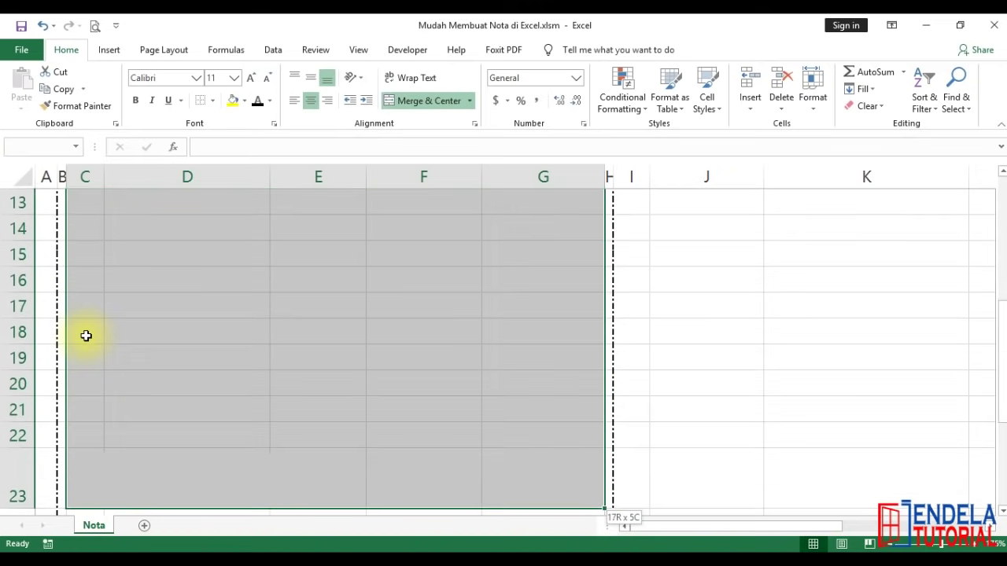
{"action": "scroll", "coordinate": [300, 347], "scroll_direction": "down", "scroll_amount": 1}
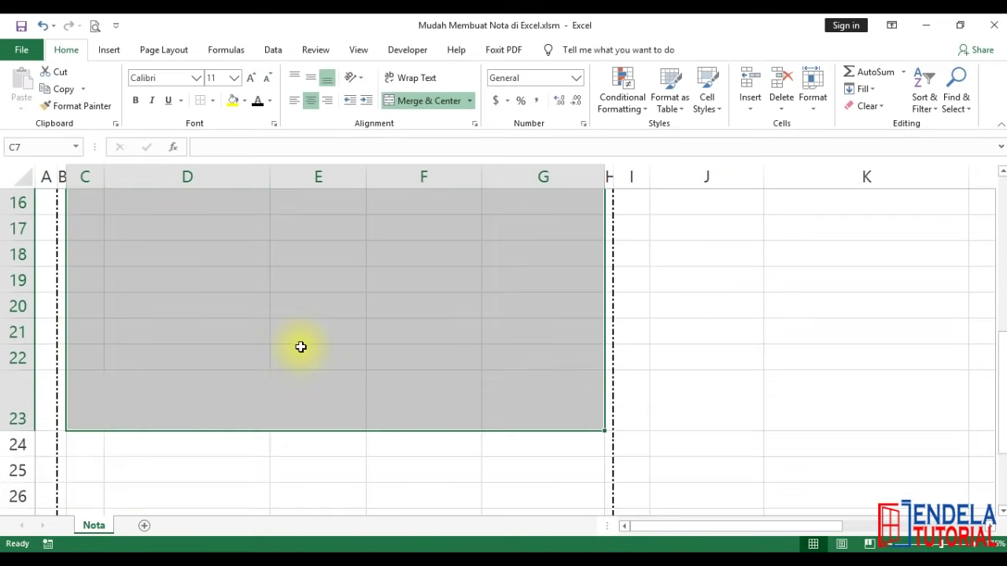
Apply outline and inside borders to C7:G23 via Format Cells.
{"action": "right_click", "coordinate": [319, 295]}
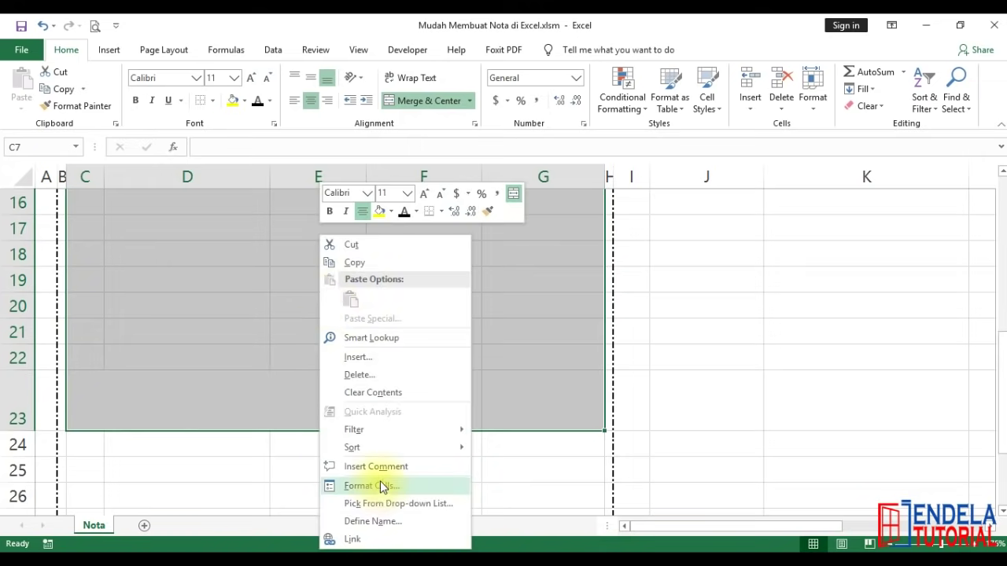
{"action": "left_click", "coordinate": [379, 482]}
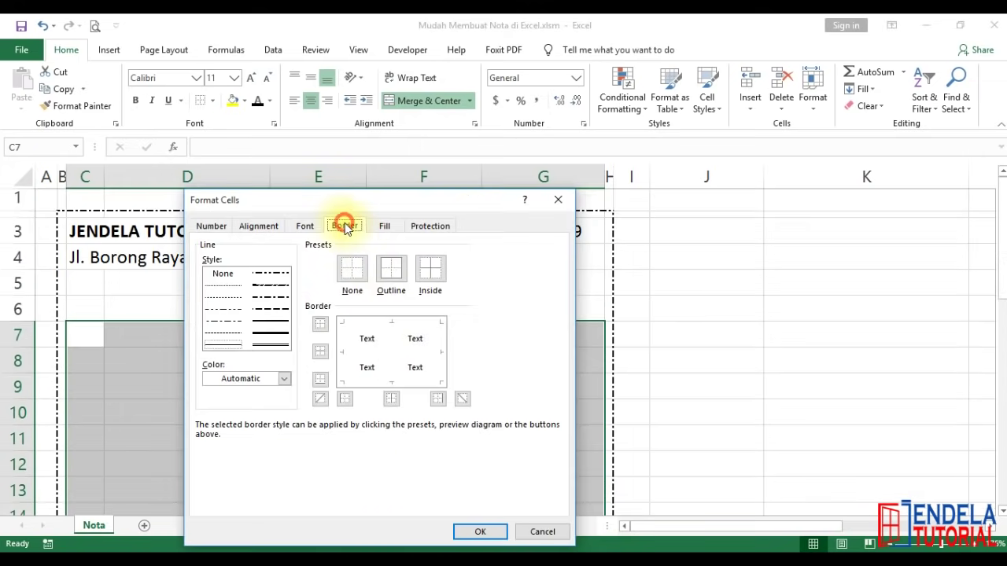
{"action": "left_click", "coordinate": [391, 268]}
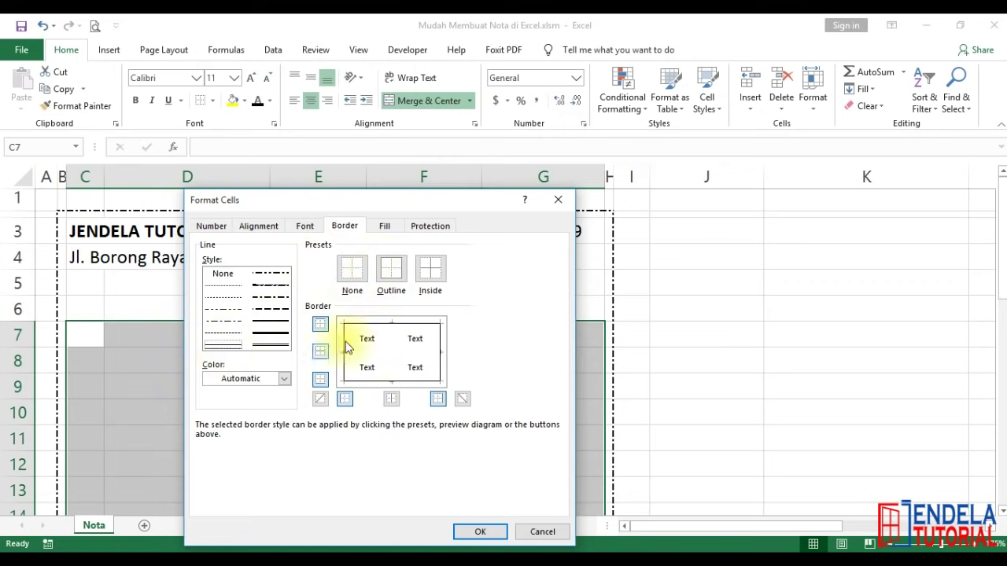
{"action": "left_click", "coordinate": [430, 272]}
{"action": "left_click", "coordinate": [480, 532]}
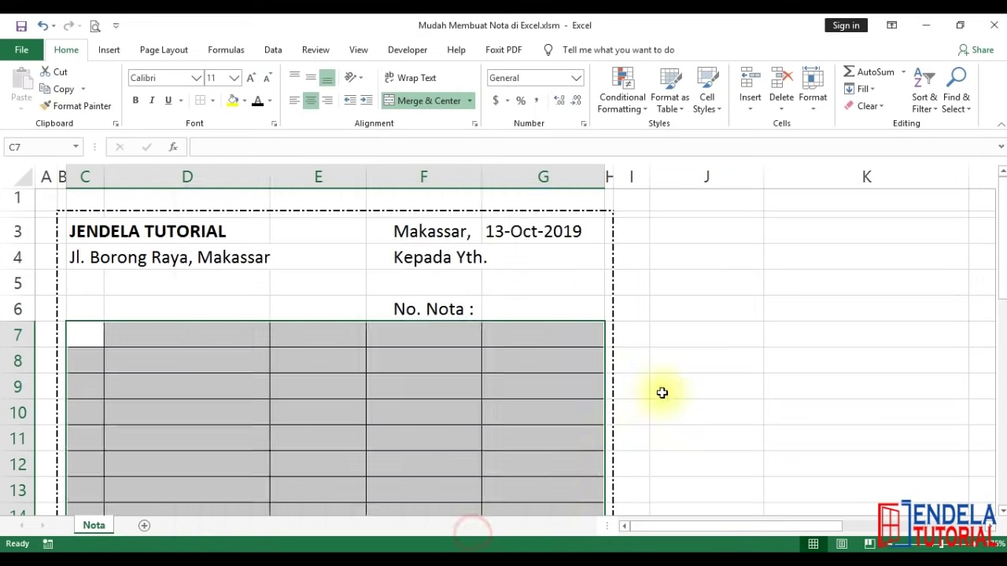
{"action": "left_click", "coordinate": [672, 362]}
{"action": "scroll", "coordinate": [673, 363], "scroll_direction": "down", "scroll_amount": 2}
{"action": "scroll", "coordinate": [674, 365], "scroll_direction": "down", "scroll_amount": 3}
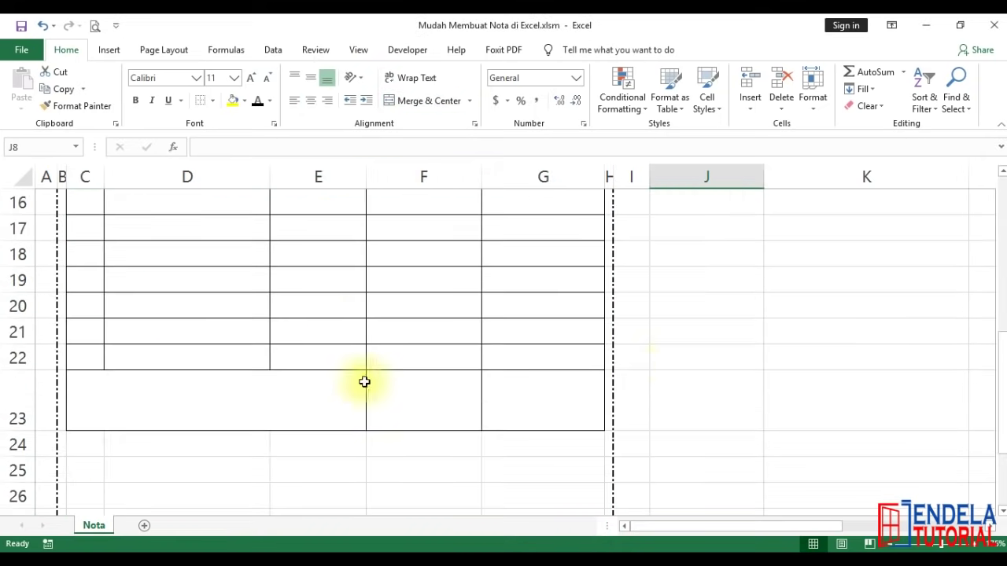
Unmerge C23:E23, then merge C23 through E23 back into one cell.
{"action": "left_click", "coordinate": [265, 405]}
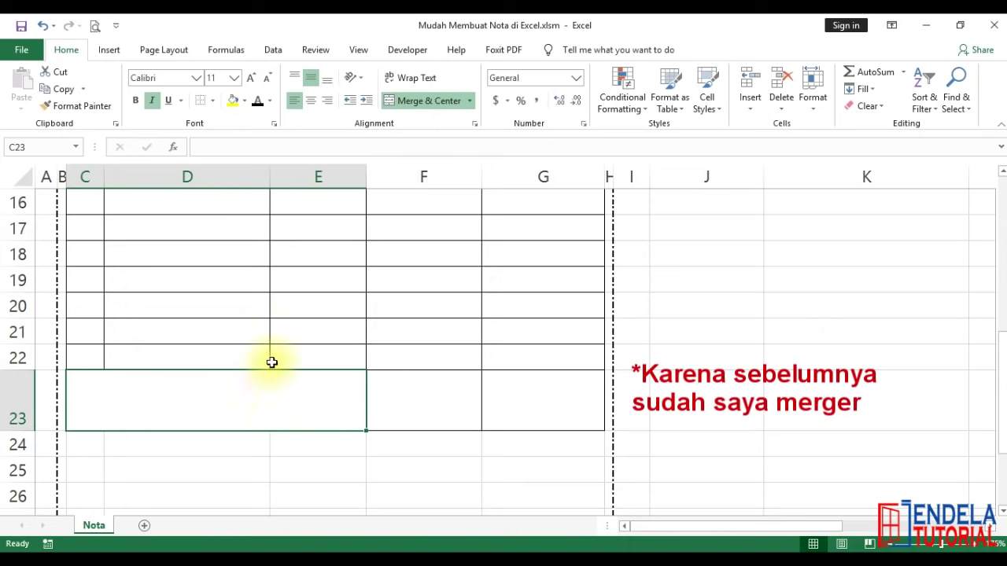
{"action": "left_click", "coordinate": [433, 101]}
{"action": "left_click", "coordinate": [388, 394]}
{"action": "left_click", "coordinate": [322, 393]}
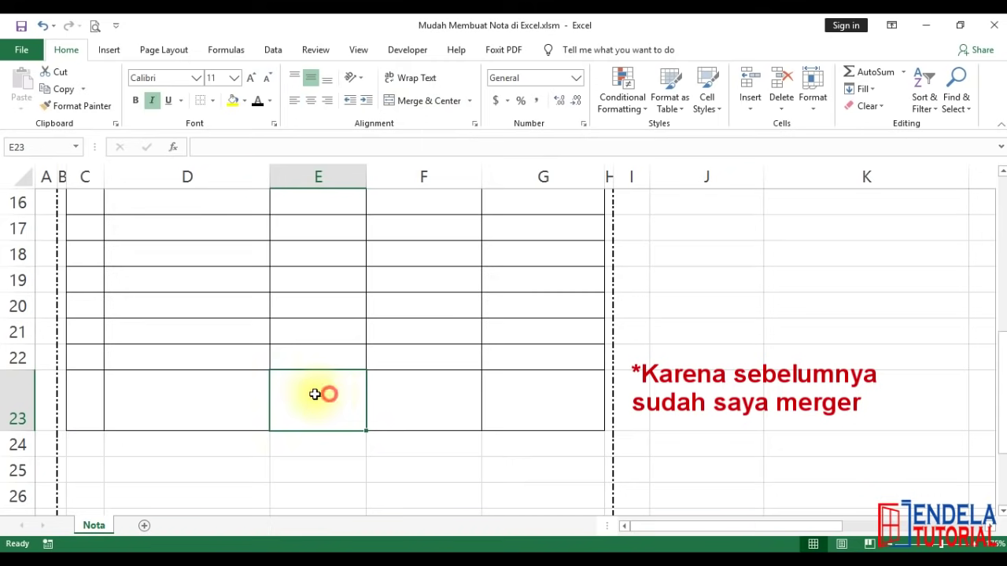
{"action": "left_click_drag", "start_coordinate": [84, 394], "coordinate": [307, 389]}
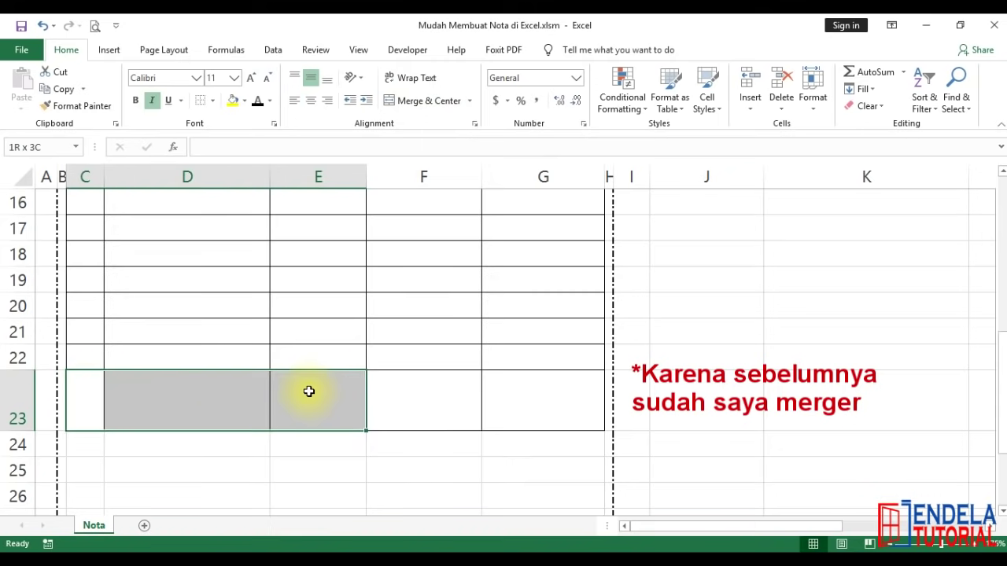
{"action": "left_click", "coordinate": [421, 106]}
{"action": "left_click", "coordinate": [420, 414]}
{"action": "scroll", "coordinate": [423, 414], "scroll_direction": "up", "scroll_amount": 5}
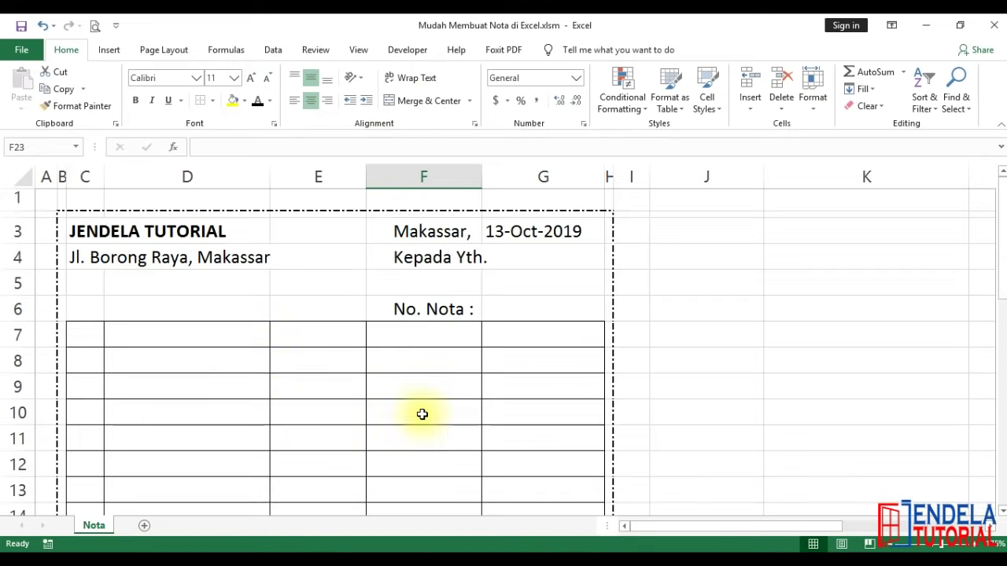
{"action": "left_click", "coordinate": [81, 336]}
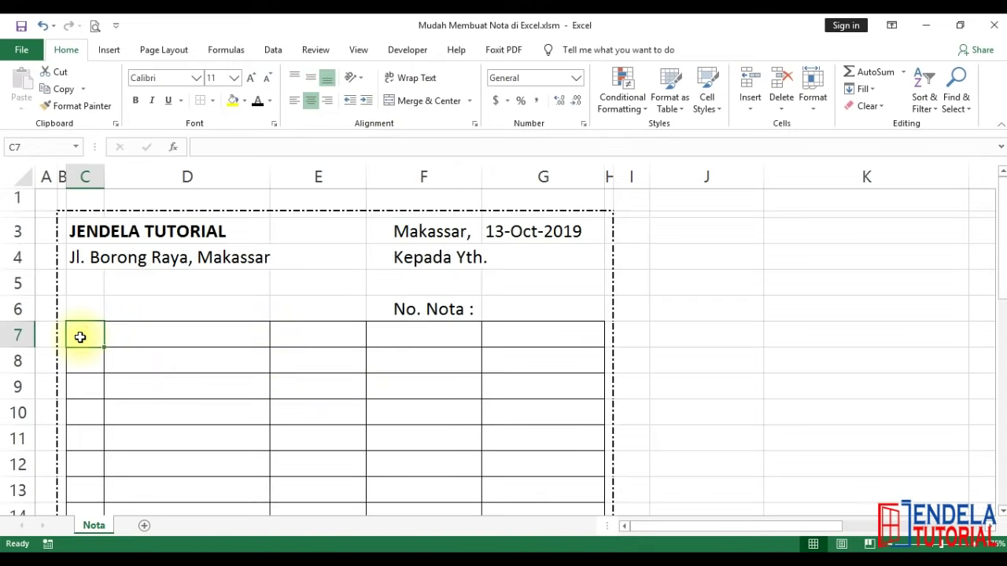
Enter headers No., Nama Barang, Banyaknya, Harga Satuan and Jumlah across C7:G7.
{"action": "type", "text": "No."}
{"action": "key", "text": "Tab"}
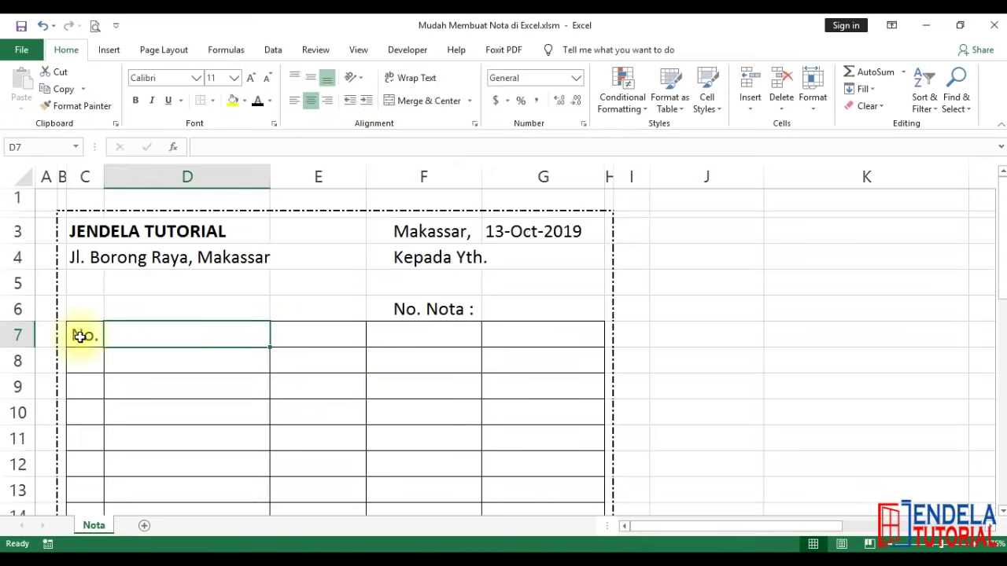
{"action": "type", "text": "Nama Barang\tBanyaknya\tHarga Satuan\tJumlah"}
{"action": "key", "text": "Return"}
Make the header row C7:G7 bold.
{"action": "left_click_drag", "start_coordinate": [81, 337], "coordinate": [520, 337]}
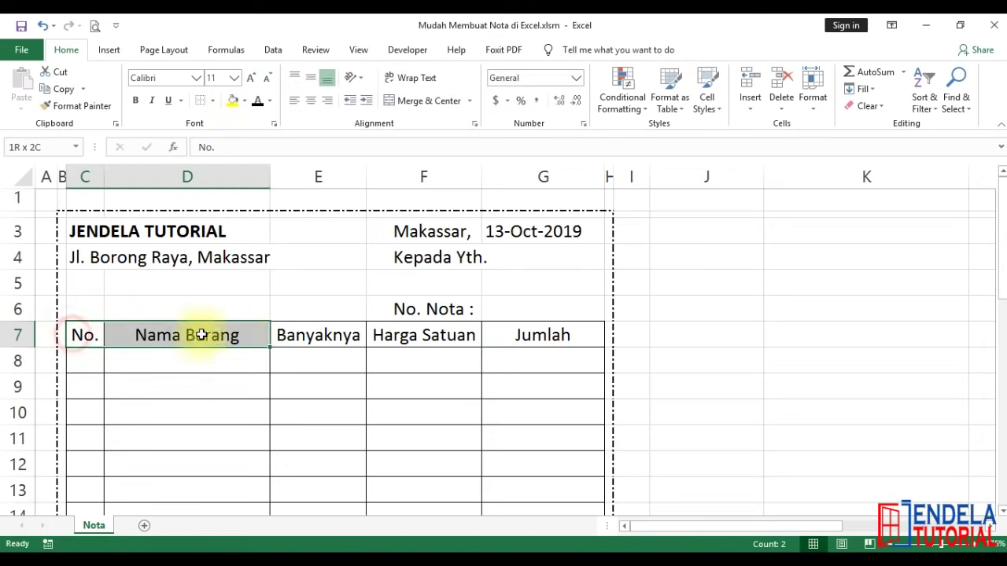
{"action": "left_click", "coordinate": [135, 100]}
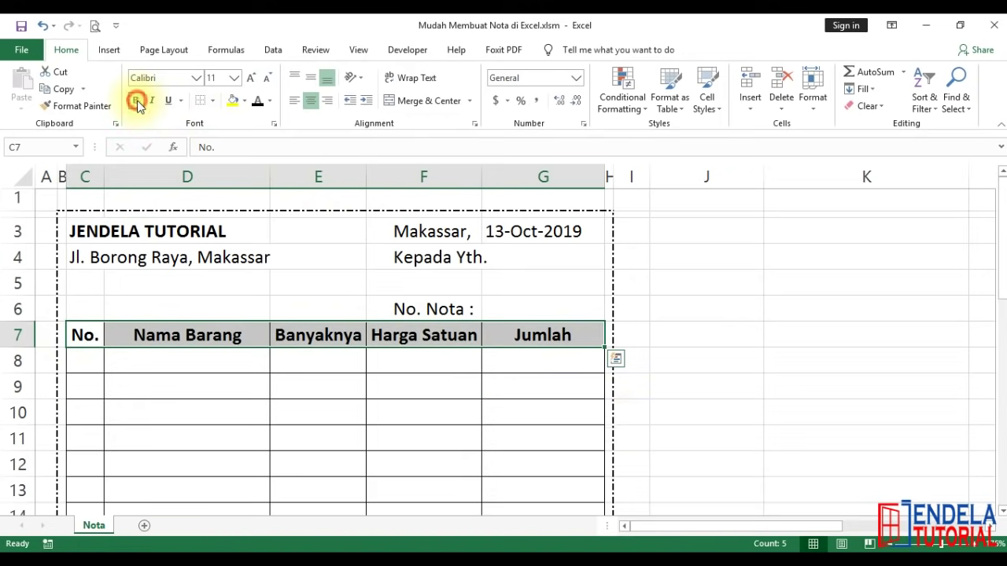
{"action": "left_click", "coordinate": [520, 410]}
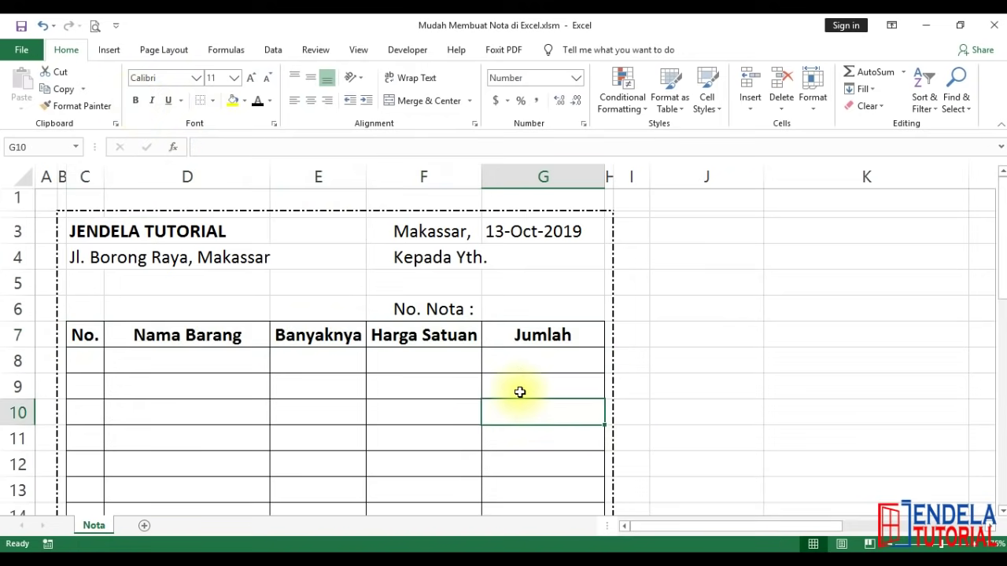
{"action": "scroll", "coordinate": [519, 391], "scroll_direction": "down", "scroll_amount": 1}
{"action": "scroll", "coordinate": [516, 440], "scroll_direction": "down", "scroll_amount": 1}
{"action": "scroll", "coordinate": [512, 461], "scroll_direction": "down", "scroll_amount": 2}
{"action": "scroll", "coordinate": [495, 457], "scroll_direction": "down", "scroll_amount": 1}
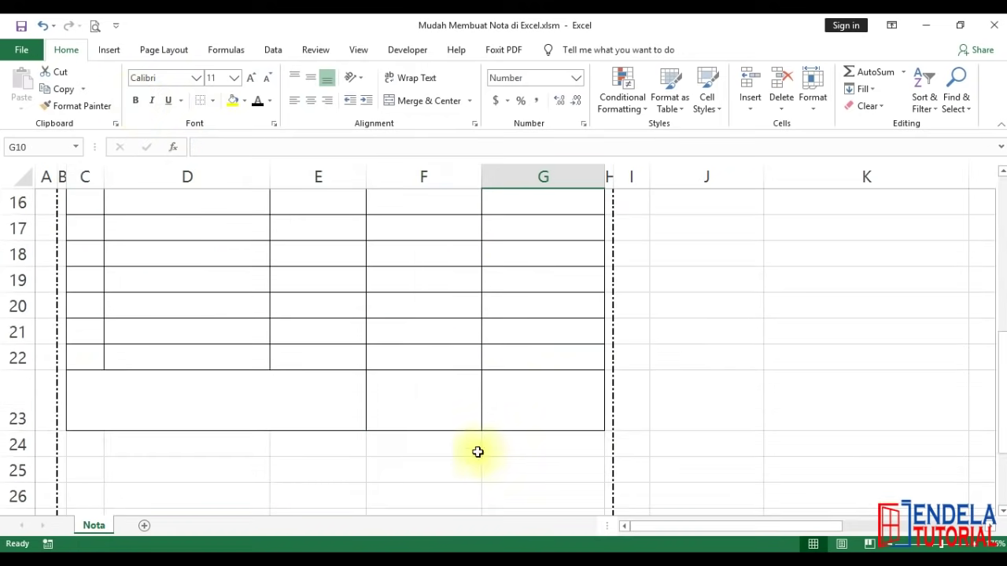
Relabel F23 as 'Total :' and make F23:G23 bold.
{"action": "left_click", "coordinate": [431, 408]}
{"action": "type", "text": "Total "}
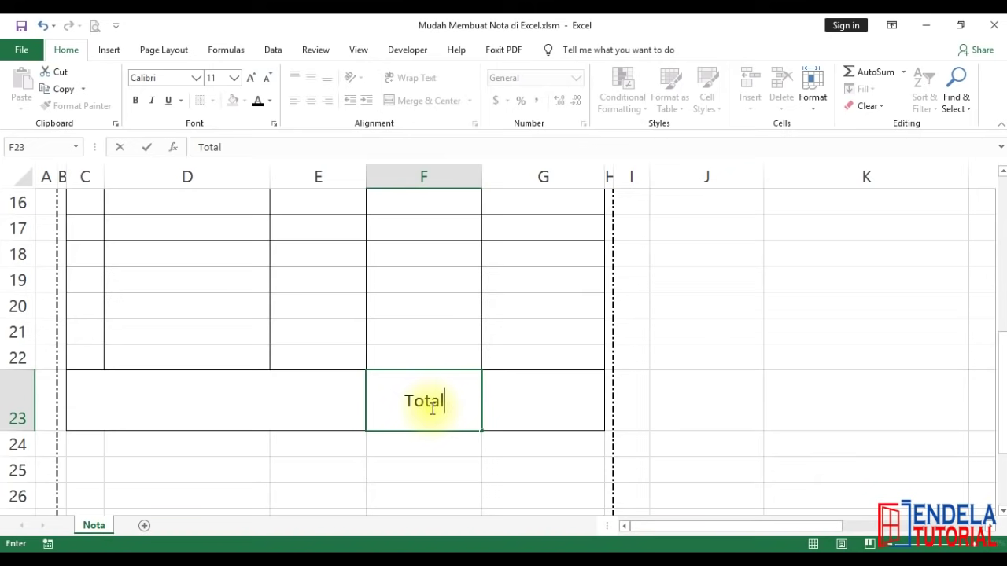
{"action": "type", "text": ":"}
{"action": "key", "text": "Return"}
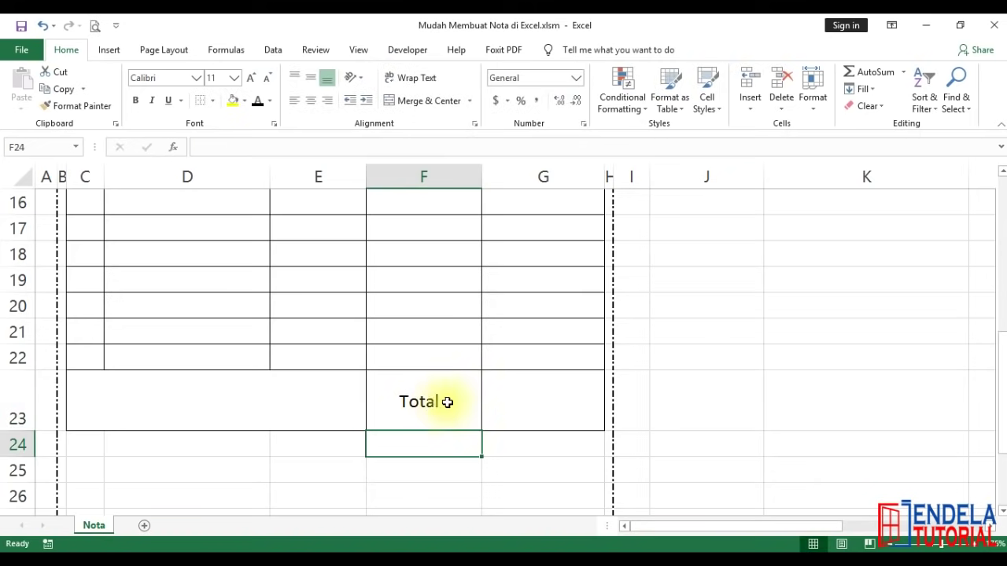
{"action": "left_click", "coordinate": [522, 394]}
{"action": "left_click_drag", "start_coordinate": [418, 399], "coordinate": [501, 399]}
{"action": "left_click", "coordinate": [135, 100]}
Enter 'Terbilang :' in the merged C23:E23 cell.
{"action": "left_click", "coordinate": [207, 376]}
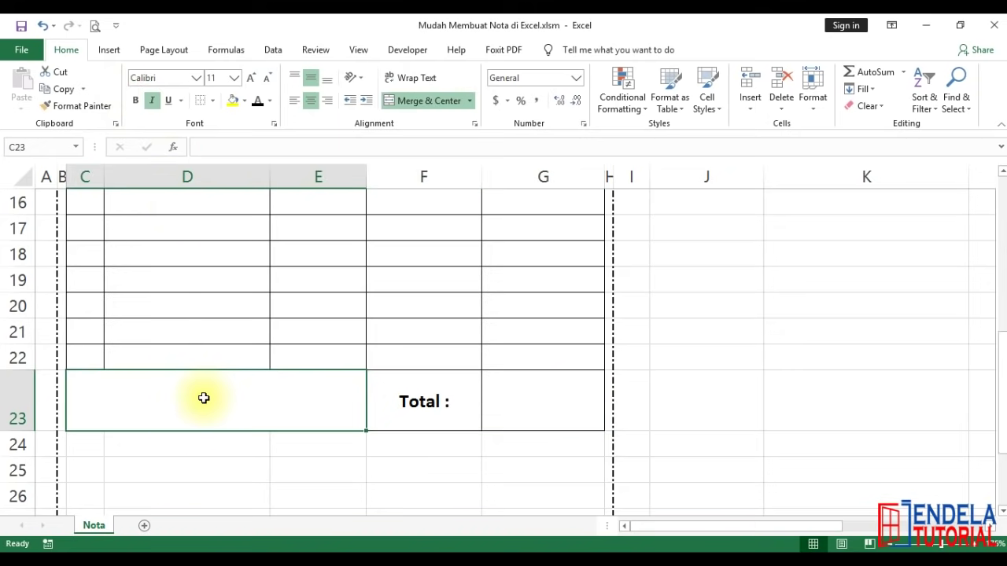
{"action": "type", "text": "Terbilang :"}
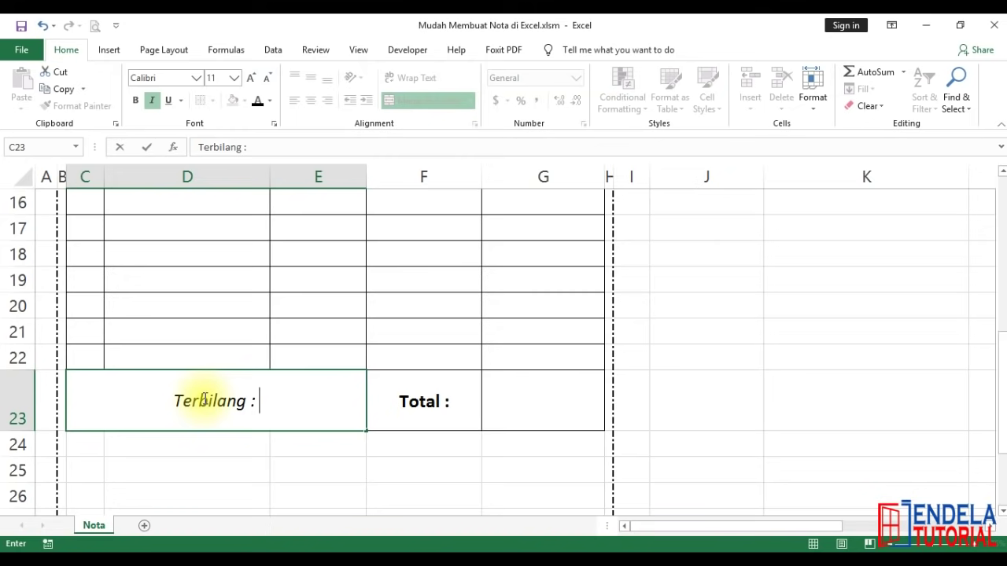
{"action": "key", "text": "Return"}
Format the Terbilang cell to font size 9, left-aligned with wrapped text.
{"action": "left_click", "coordinate": [203, 399]}
{"action": "left_click", "coordinate": [266, 78]}
{"action": "left_click", "coordinate": [267, 79]}
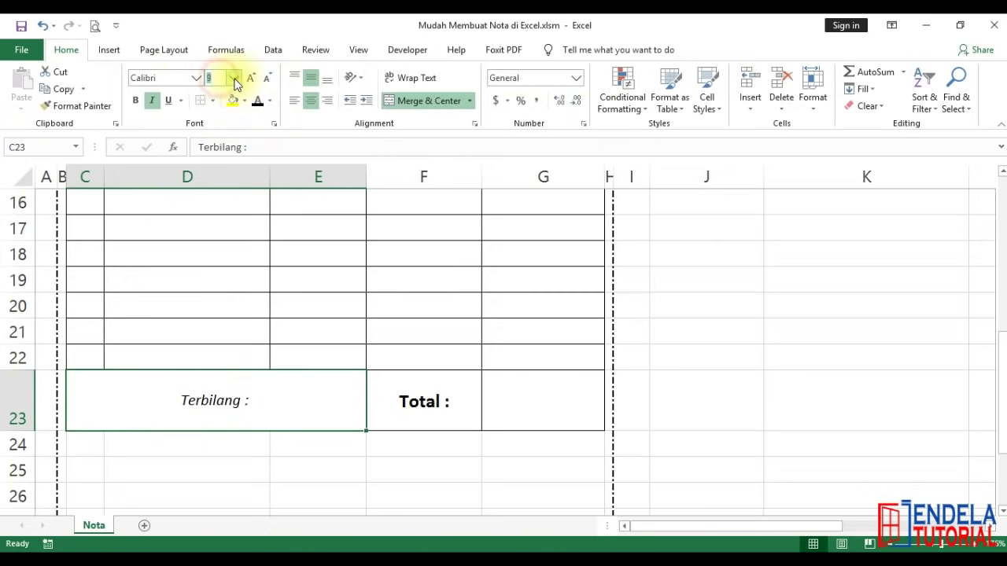
{"action": "left_click", "coordinate": [234, 78]}
{"action": "left_click", "coordinate": [216, 110]}
{"action": "left_click", "coordinate": [293, 100]}
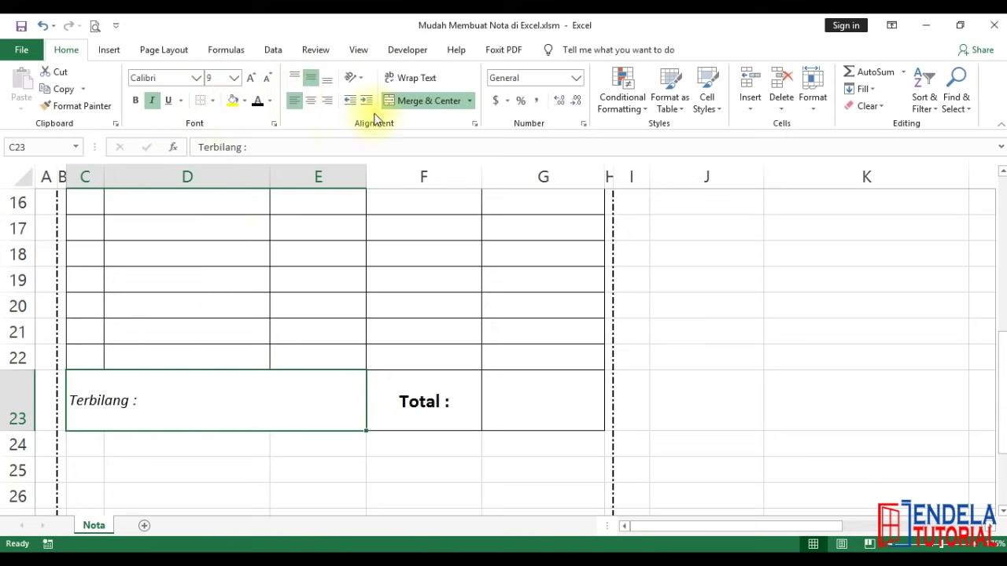
{"action": "left_click", "coordinate": [411, 82]}
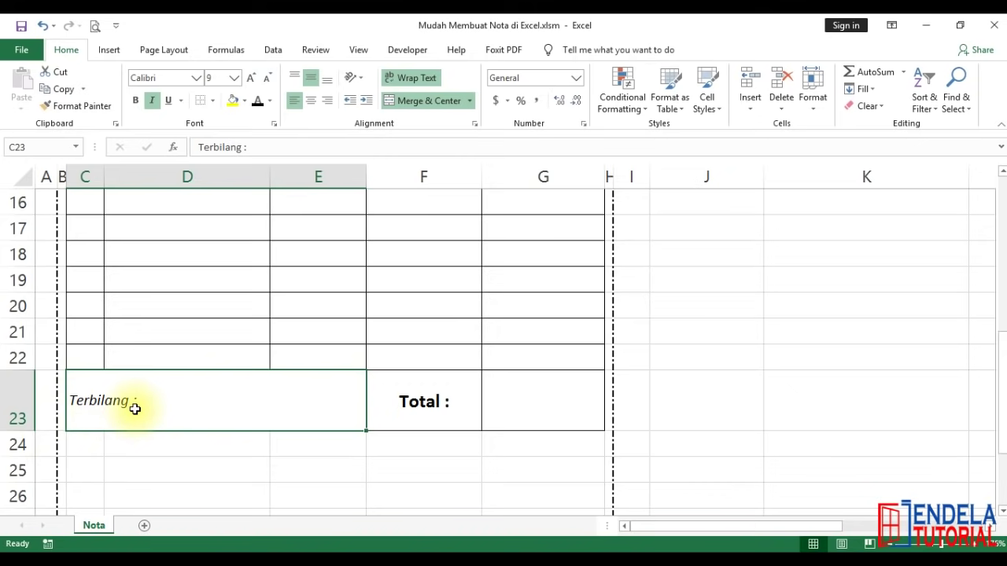
{"action": "left_click", "coordinate": [99, 449]}
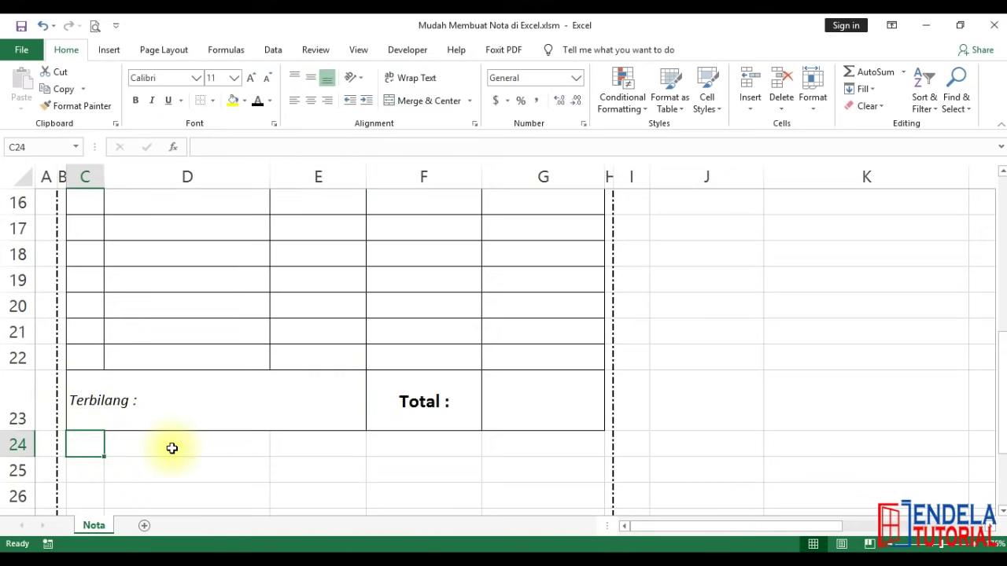
Type the note 'Pertian: Barang yang dibeli tidak dapat dikembalikan' in C25.
{"action": "scroll", "coordinate": [172, 449], "scroll_direction": "down", "scroll_amount": 1}
{"action": "left_click", "coordinate": [83, 395]}
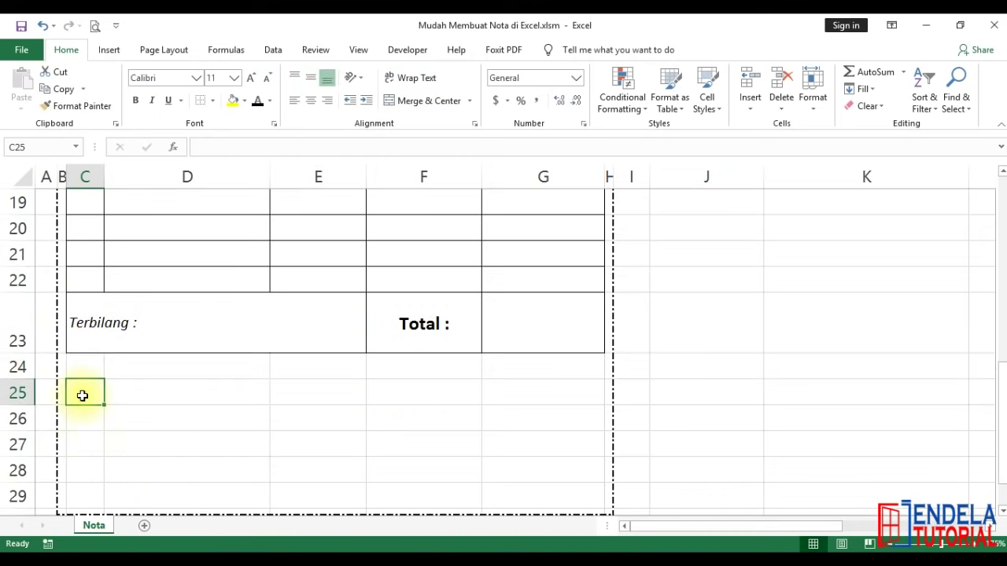
{"action": "type", "text": "Per"}
{"action": "type", "text": "hatian: Barang yang dibeli tidak dapat dikembalikan"}
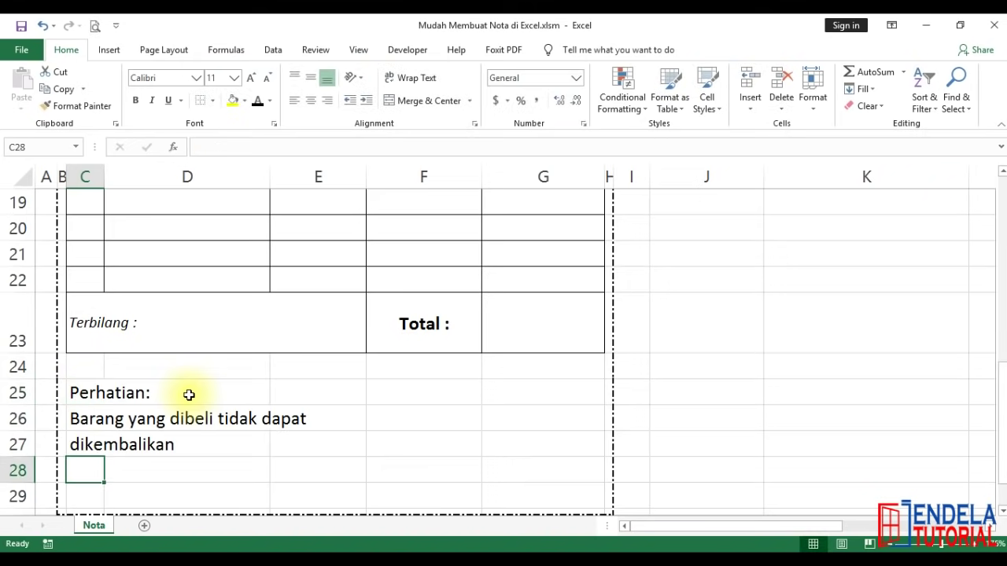
{"action": "key", "text": "Up"}
{"action": "key", "text": "Up"}
{"action": "key", "text": "Right"}
{"action": "key", "text": "Right"}
{"action": "key", "text": "Up"}
Add 'Hormat Kami,' in F25 and the signature line '(........................)' in F29.
{"action": "key", "text": "Right"}
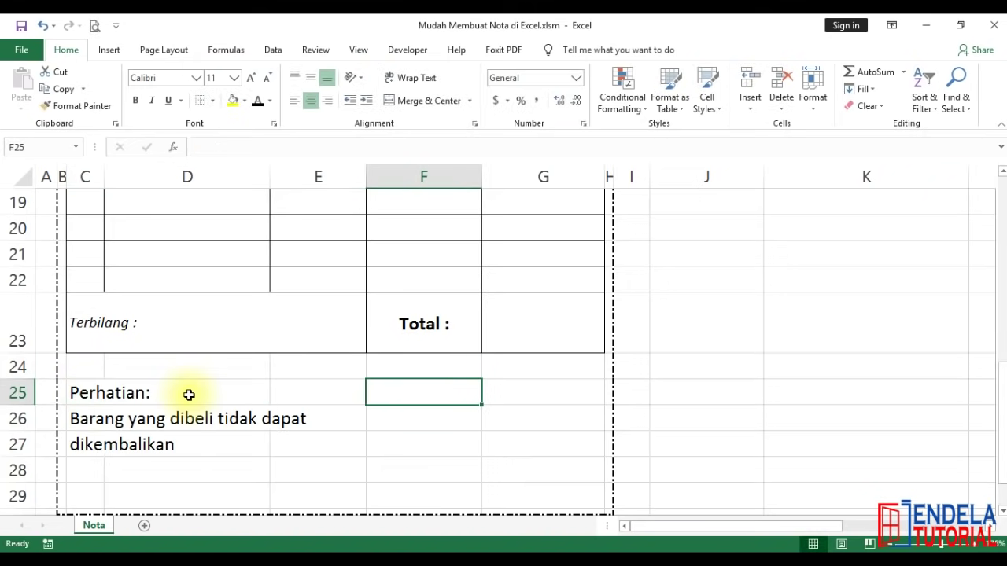
{"action": "type", "text": "Hormat Kami,"}
{"action": "key", "text": "Return"}
{"action": "key", "text": "Return"}
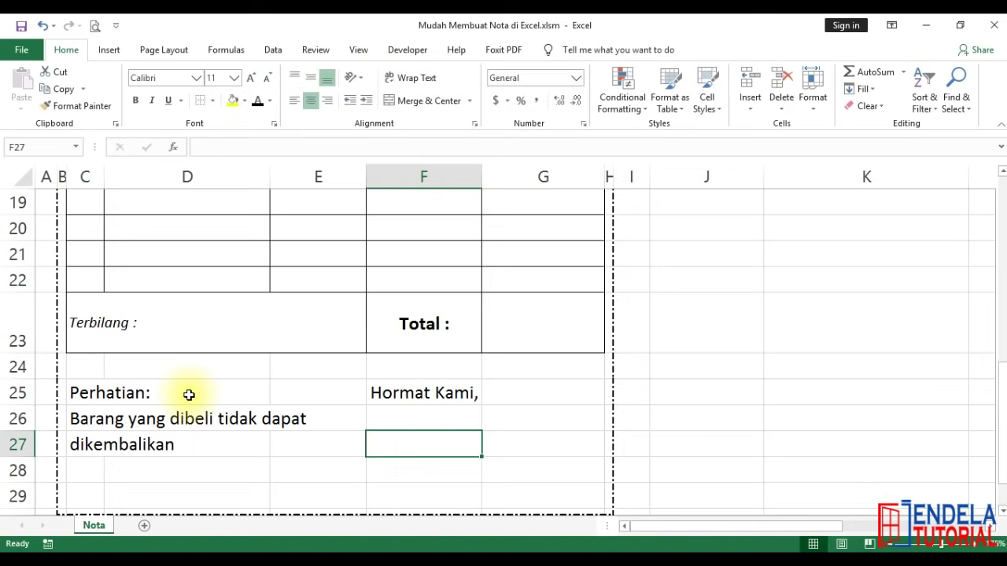
{"action": "key", "text": "Return"}
{"action": "key", "text": "Return"}
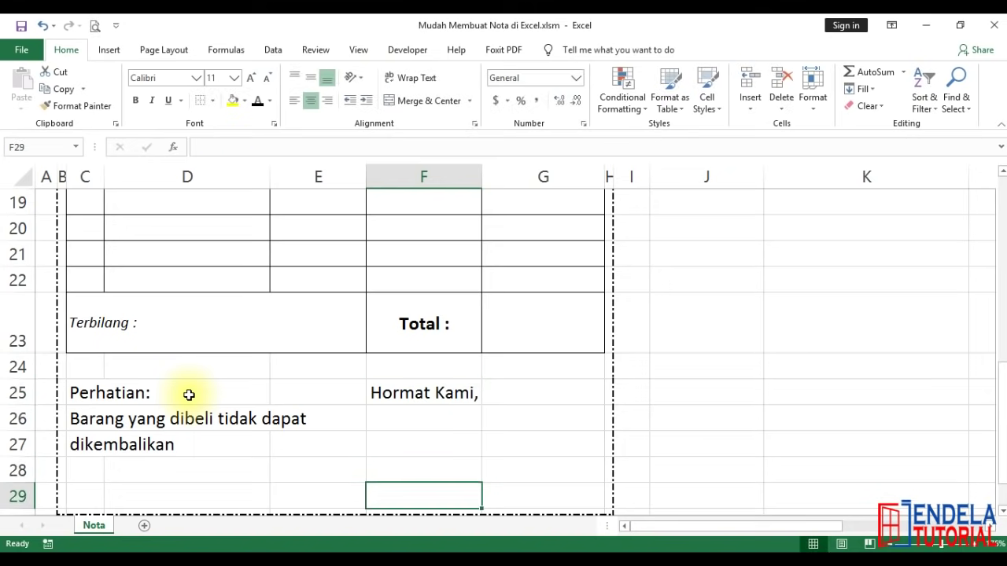
{"action": "type", "text": "("}
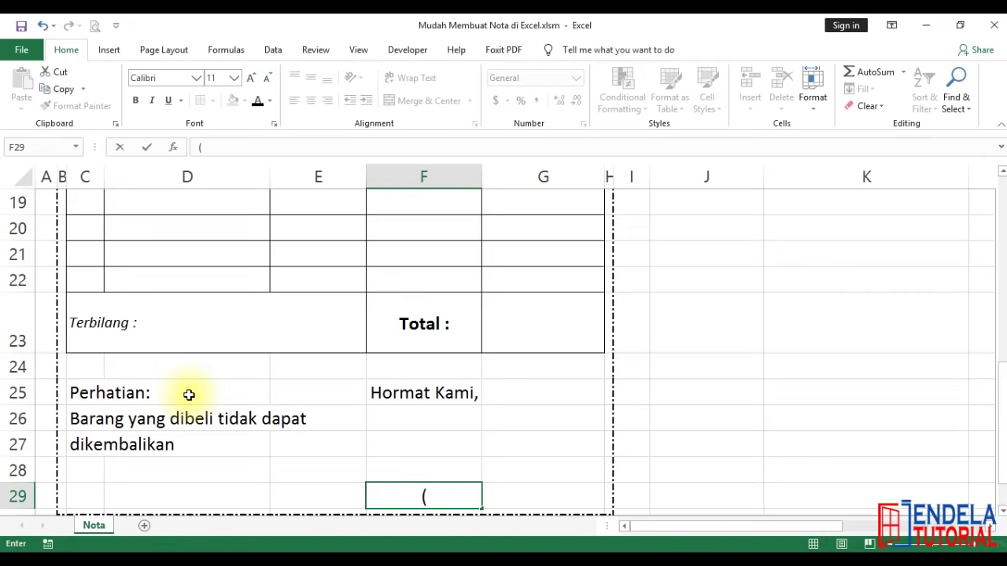
{"action": "type", "text": "......................"}
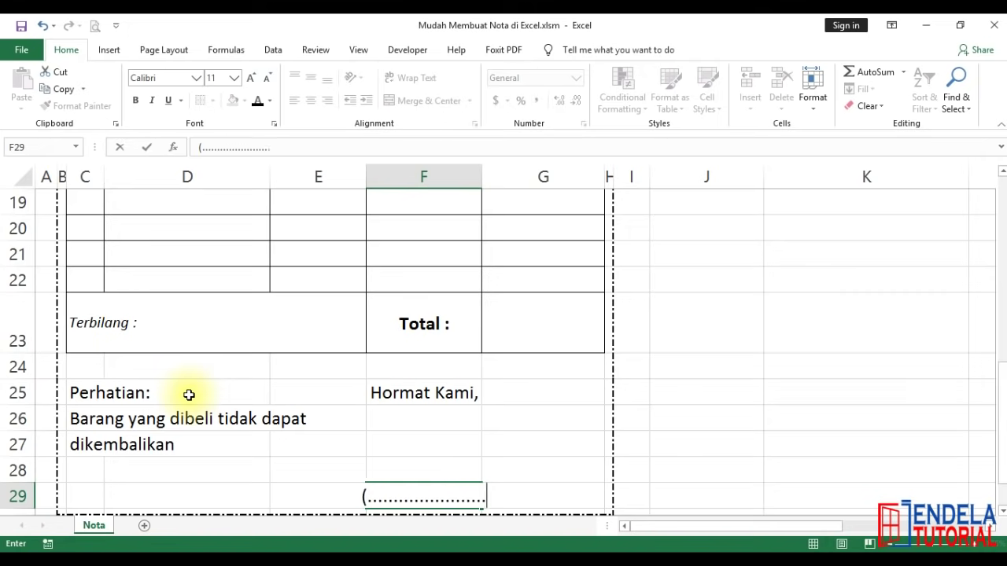
{"action": "type", "text": "..)"}
{"action": "key", "text": "Return"}
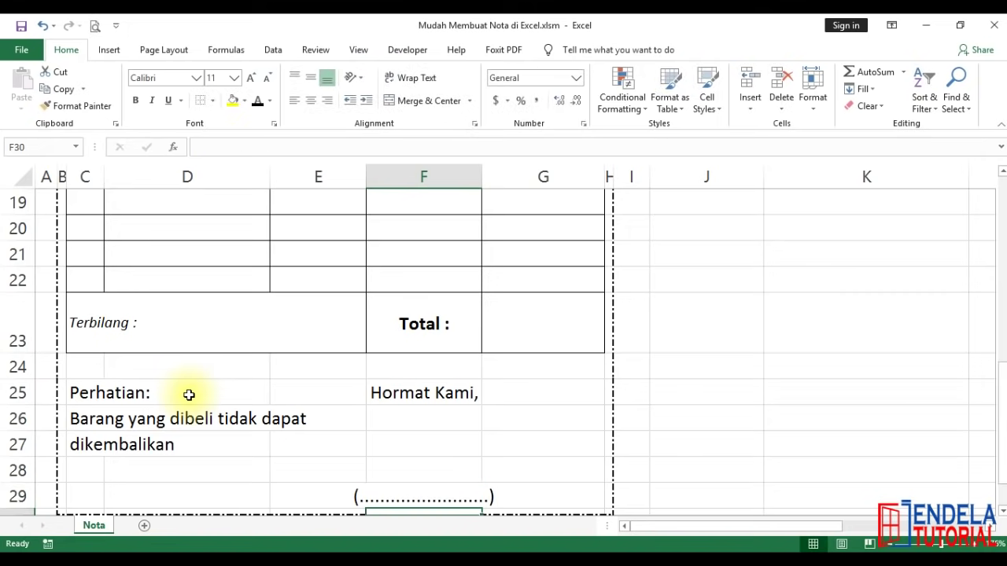
{"action": "scroll", "coordinate": [188, 395], "scroll_direction": "up", "scroll_amount": 5}
Enter 1 as the first item number in C8.
{"action": "scroll", "coordinate": [236, 393], "scroll_direction": "up", "scroll_amount": 1}
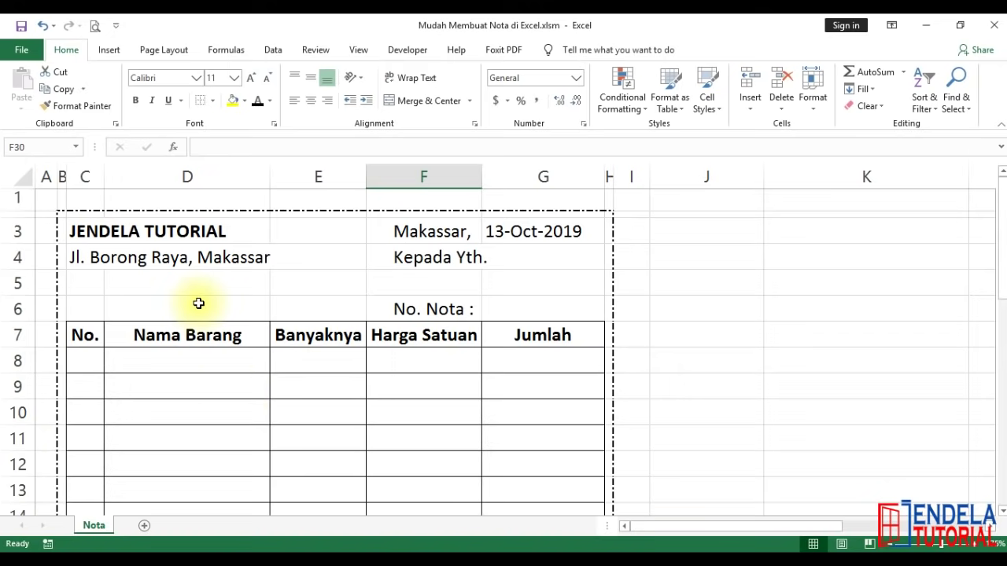
{"action": "scroll", "coordinate": [198, 346], "scroll_direction": "down", "scroll_amount": 1}
{"action": "scroll", "coordinate": [197, 351], "scroll_direction": "down", "scroll_amount": 2}
{"action": "scroll", "coordinate": [198, 351], "scroll_direction": "down", "scroll_amount": 3}
{"action": "scroll", "coordinate": [199, 352], "scroll_direction": "up", "scroll_amount": 1}
{"action": "scroll", "coordinate": [199, 351], "scroll_direction": "up", "scroll_amount": 3}
{"action": "left_click", "coordinate": [80, 232]}
{"action": "scroll", "coordinate": [146, 328], "scroll_direction": "up", "scroll_amount": 1}
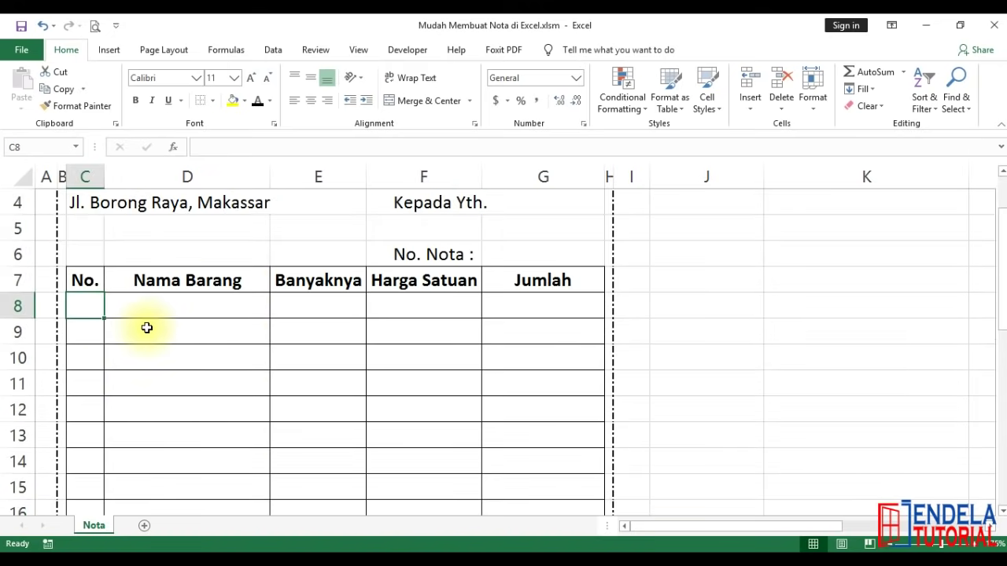
{"action": "type", "text": "1"}
{"action": "key", "text": "Return"}
Put the formula =C8+1 in C9.
{"action": "type", "text": "="}
{"action": "key", "text": "Up"}
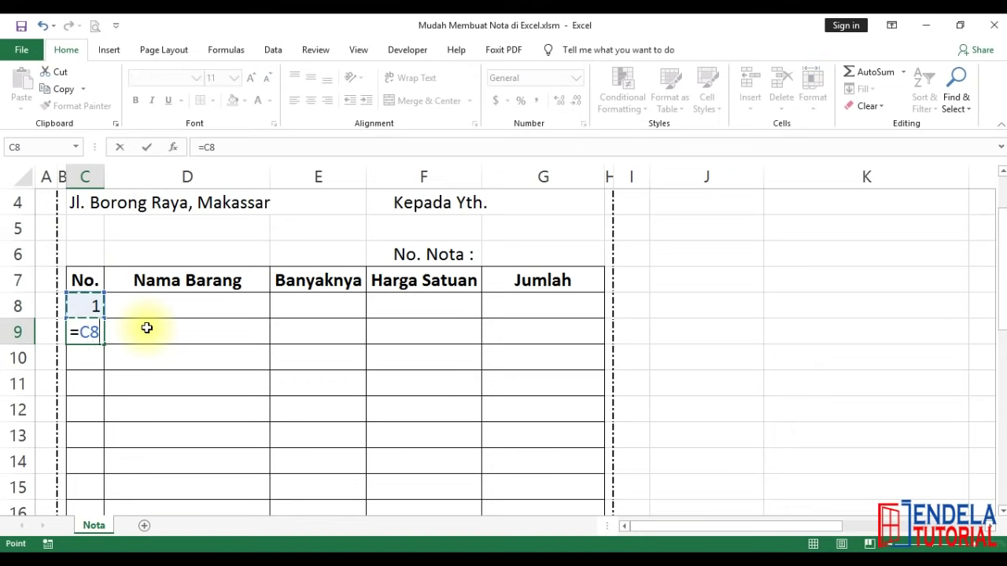
{"action": "type", "text": "+1"}
{"action": "key", "text": "Return"}
{"action": "key", "text": "Up"}
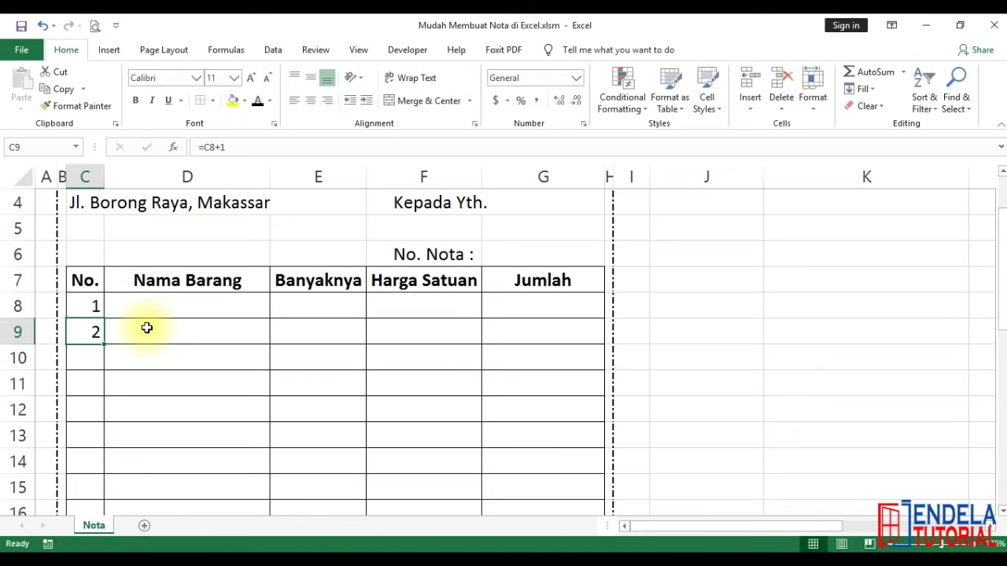
{"action": "key", "text": "Up"}
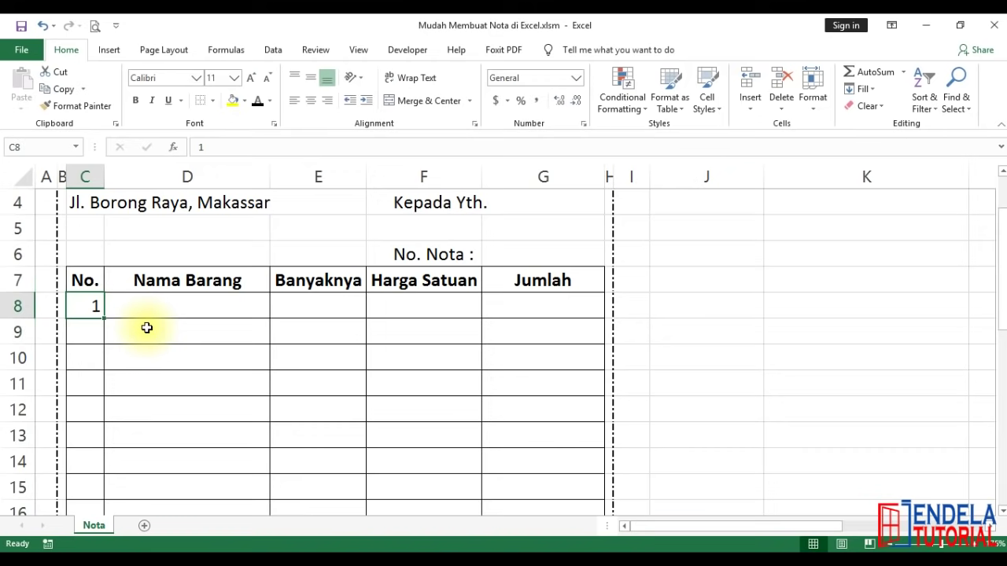
{"action": "key", "text": "Down"}
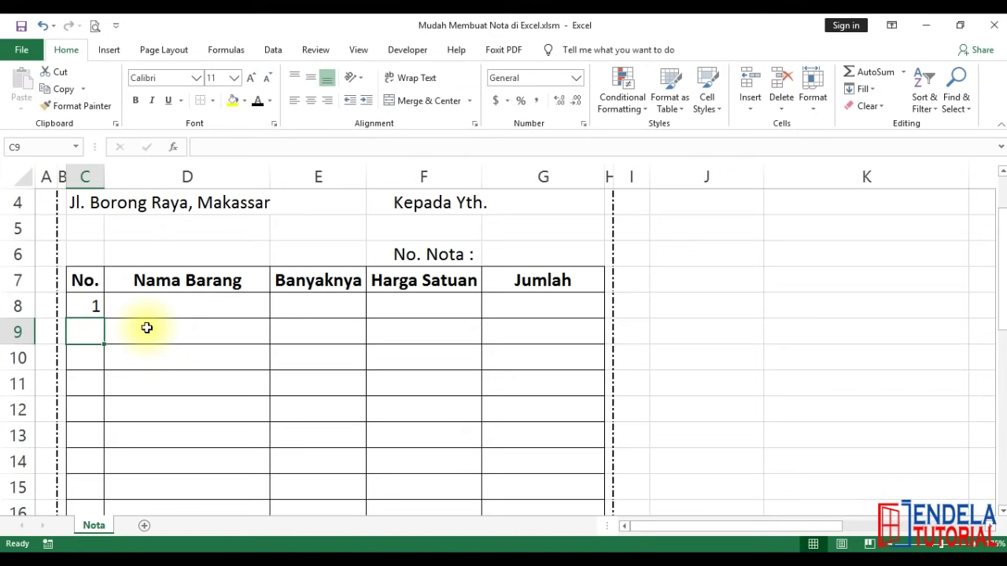
{"action": "type", "text": "="}
{"action": "key", "text": "Up"}
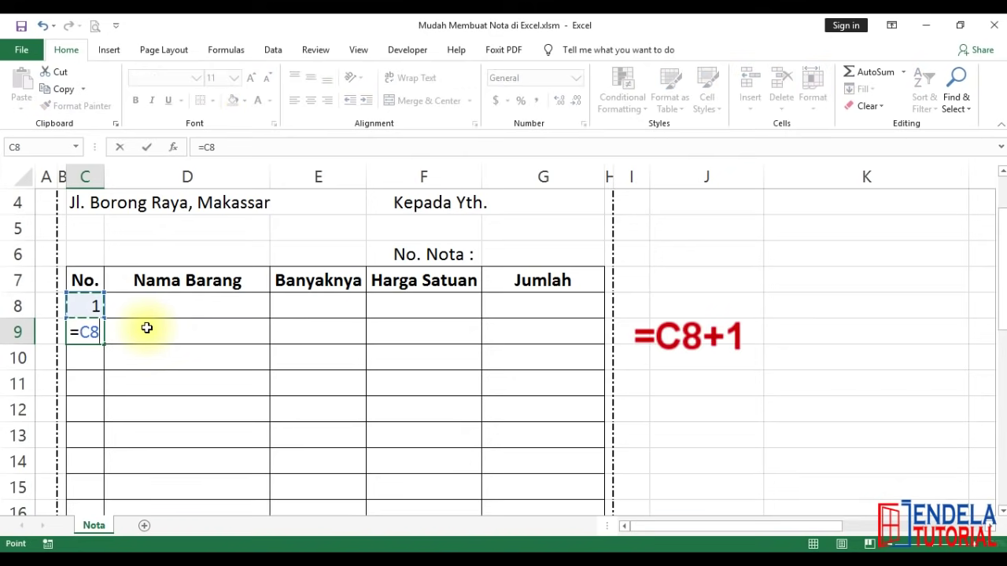
{"action": "type", "text": "+1"}
{"action": "key", "text": "Return"}
Fill C9's formula down to C22 so the No. column counts 1 to 15.
{"action": "left_click", "coordinate": [97, 333]}
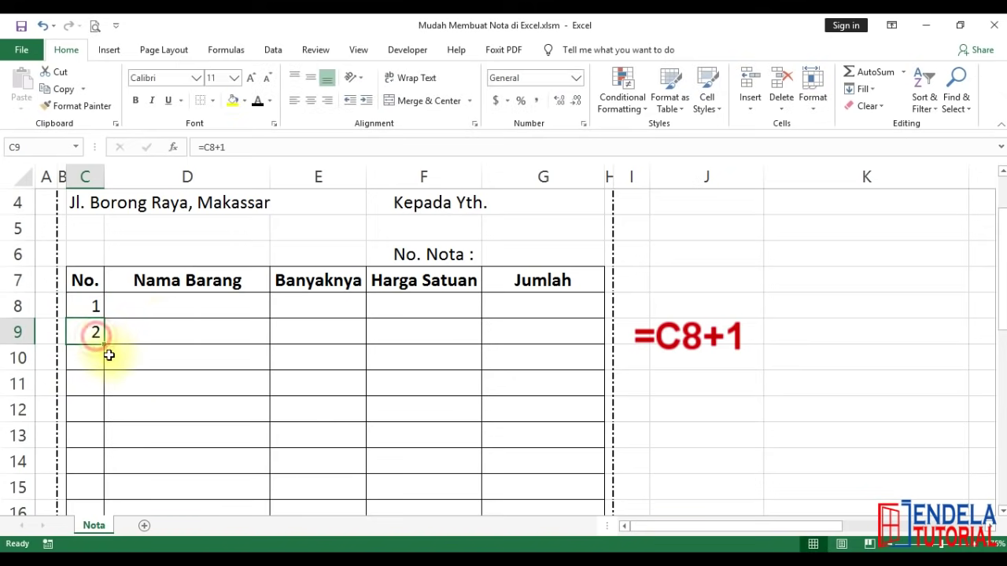
{"action": "left_click_drag", "start_coordinate": [105, 347], "coordinate": [101, 507]}
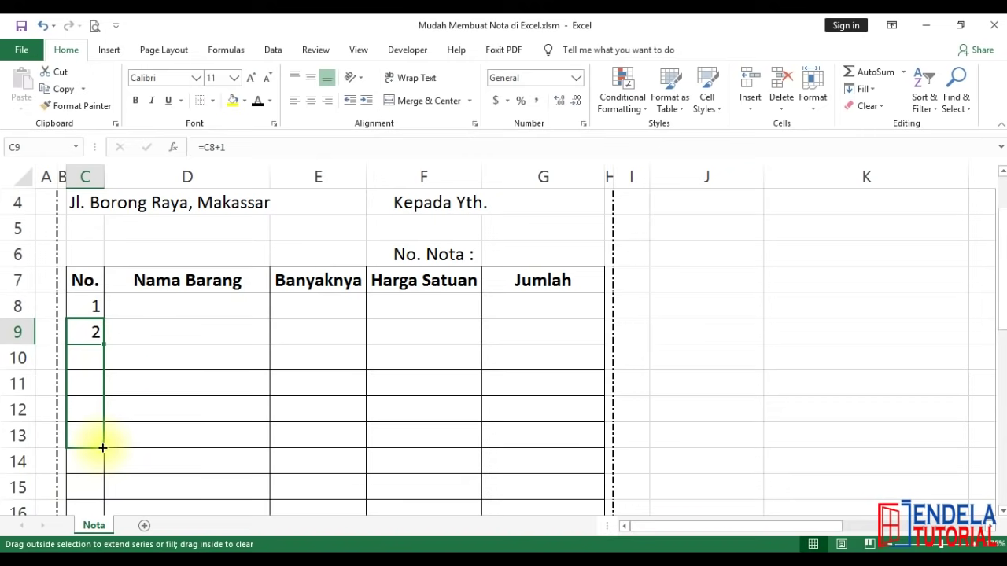
{"action": "left_click_drag", "start_coordinate": [102, 507], "coordinate": [126, 381]}
{"action": "left_click", "coordinate": [92, 331]}
{"action": "scroll", "coordinate": [106, 356], "scroll_direction": "up", "scroll_amount": 1}
{"action": "scroll", "coordinate": [100, 314], "scroll_direction": "up", "scroll_amount": 1}
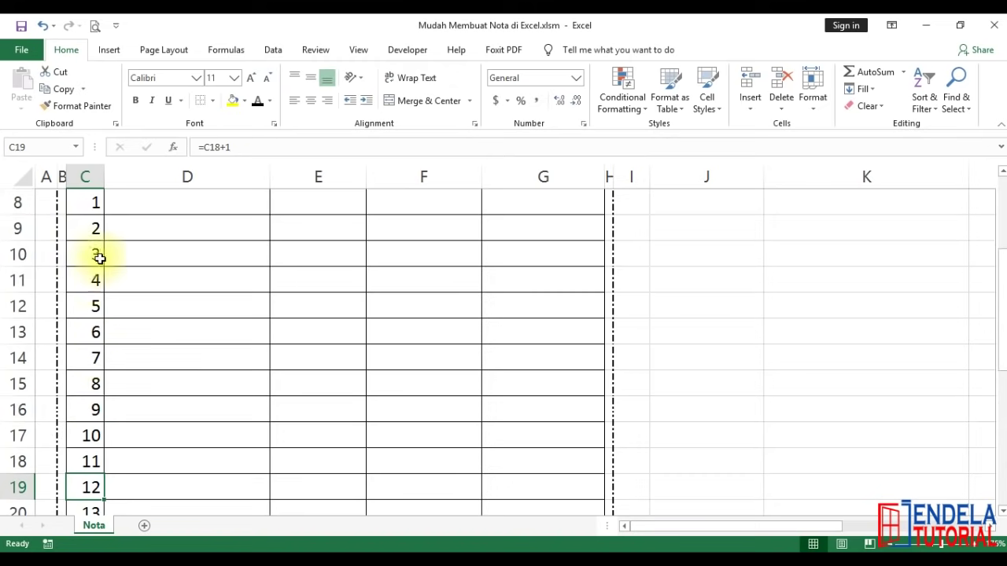
{"action": "scroll", "coordinate": [99, 260], "scroll_direction": "up", "scroll_amount": 1}
{"action": "left_click", "coordinate": [94, 274]}
{"action": "scroll", "coordinate": [107, 350], "scroll_direction": "down", "scroll_amount": 2}
{"action": "scroll", "coordinate": [107, 349], "scroll_direction": "up", "scroll_amount": 1}
{"action": "scroll", "coordinate": [105, 348], "scroll_direction": "up", "scroll_amount": 1}
Add an INPUT DATA heading in J3 with labels Nama Barang through Jumlah in J4:J7.
{"action": "scroll", "coordinate": [114, 315], "scroll_direction": "up", "scroll_amount": 1}
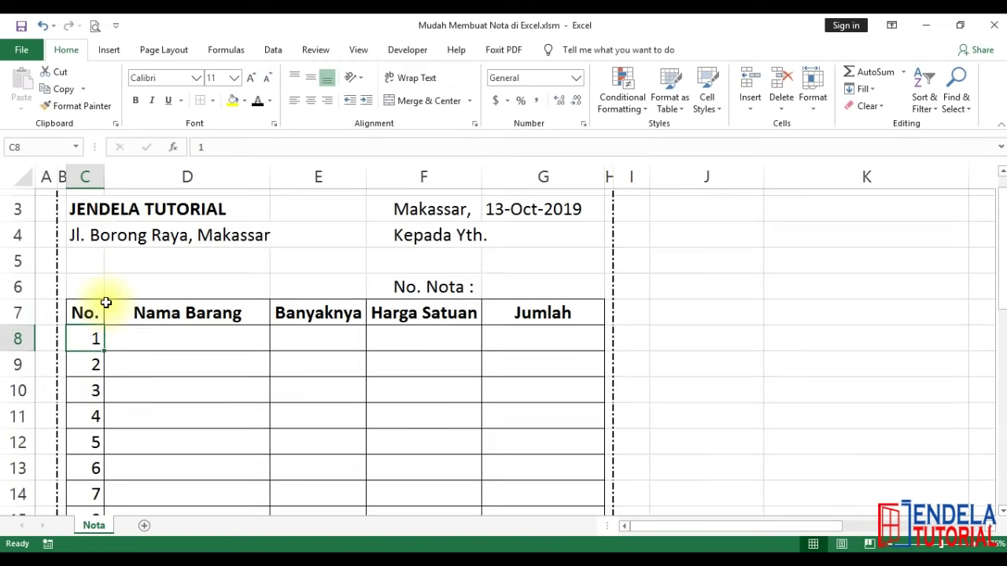
{"action": "left_click", "coordinate": [137, 334]}
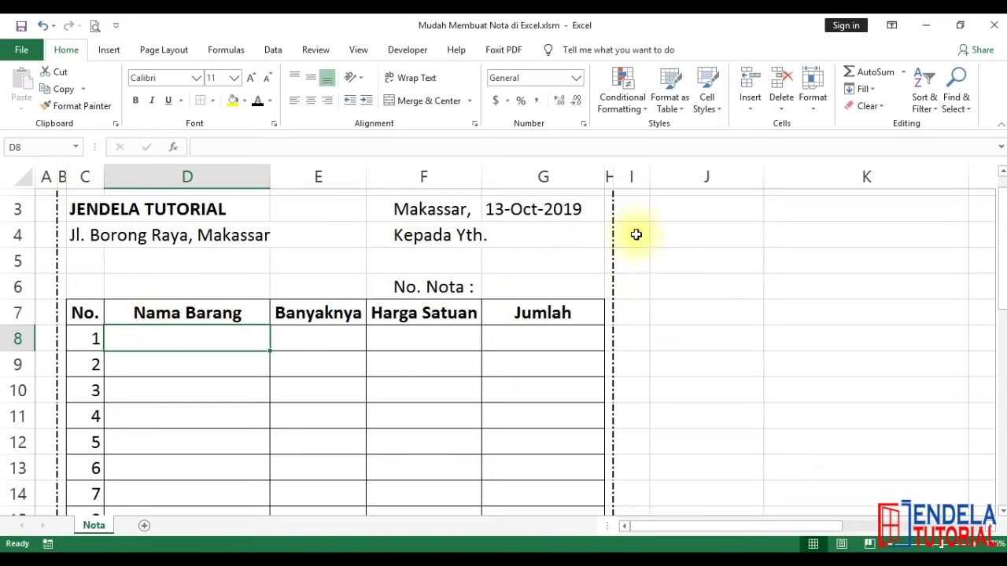
{"action": "left_click", "coordinate": [700, 214]}
{"action": "scroll", "coordinate": [626, 413], "scroll_direction": "up", "scroll_amount": 1}
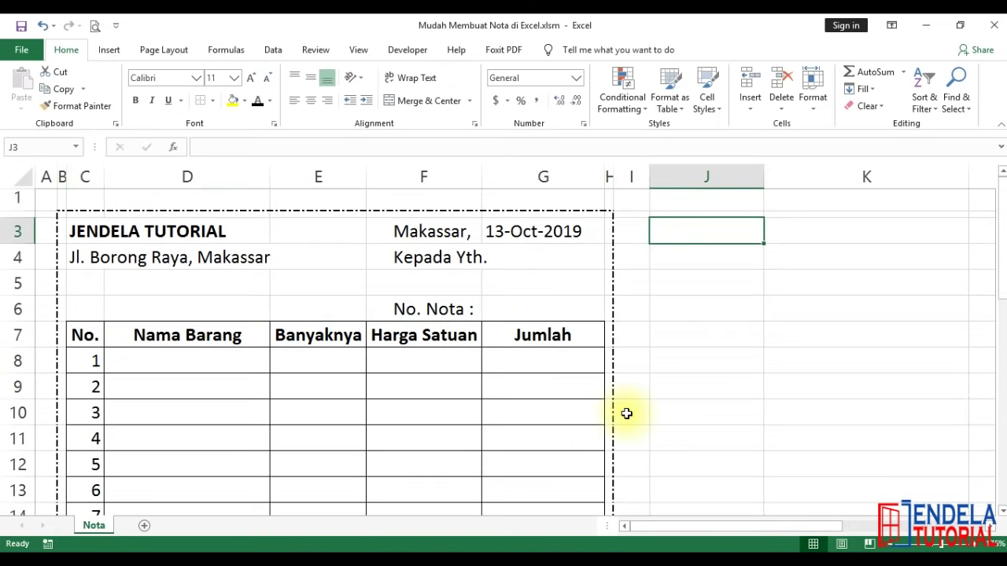
{"action": "type", "text": "IN"}
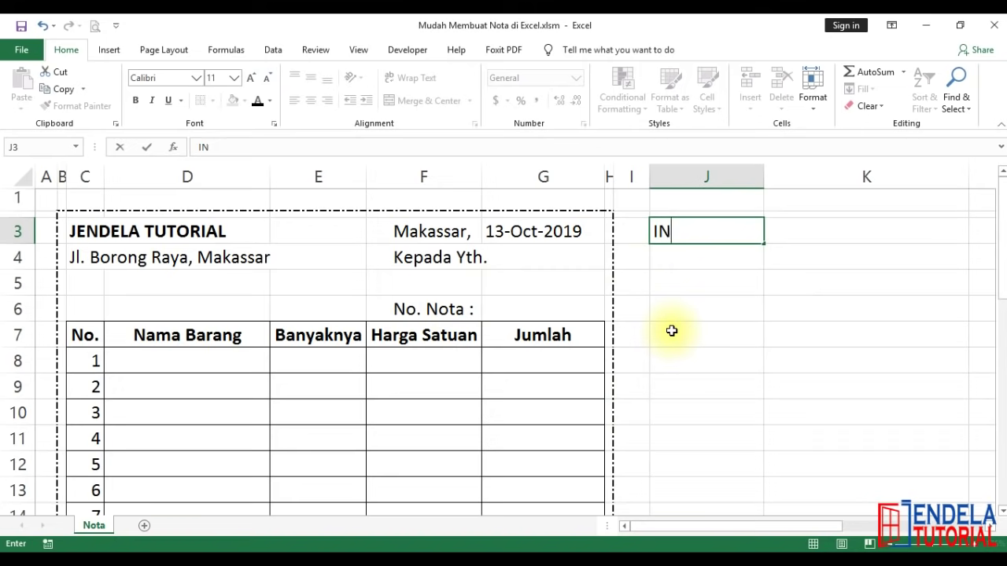
{"action": "type", "text": "PUT DATA"}
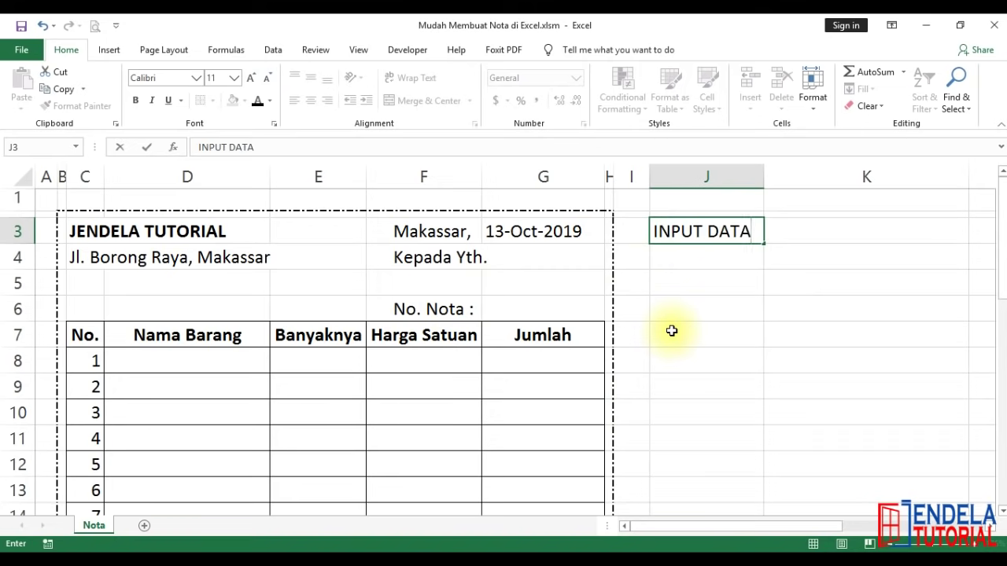
{"action": "key", "text": "Return"}
{"action": "type", "text": "Nama Barang"}
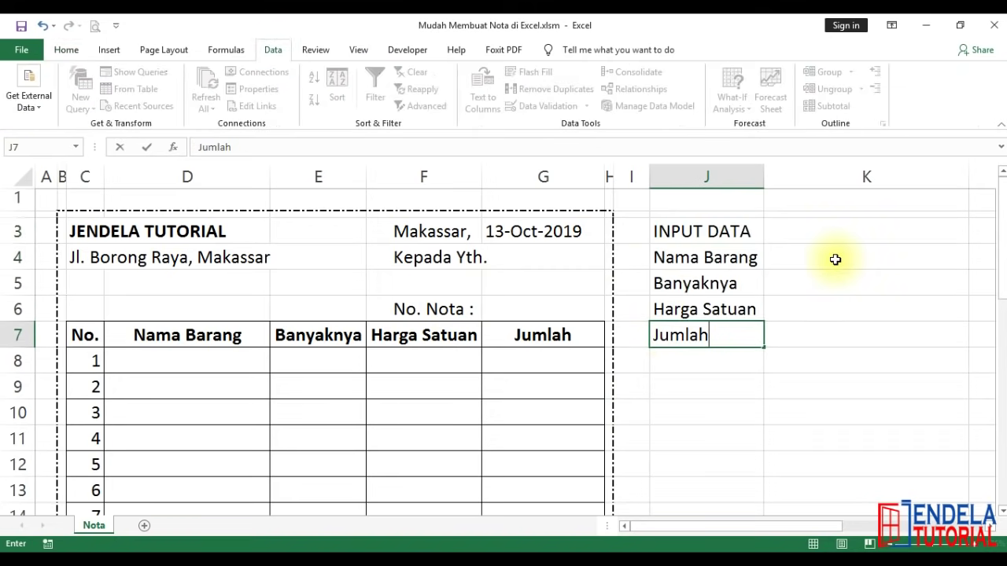
{"action": "key", "text": "Return"}
{"action": "key", "text": "Up"}
{"action": "key", "text": "Up"}
{"action": "key", "text": "Up"}
Apply All Borders to the input cells K4:K7.
{"action": "left_click", "coordinate": [836, 260]}
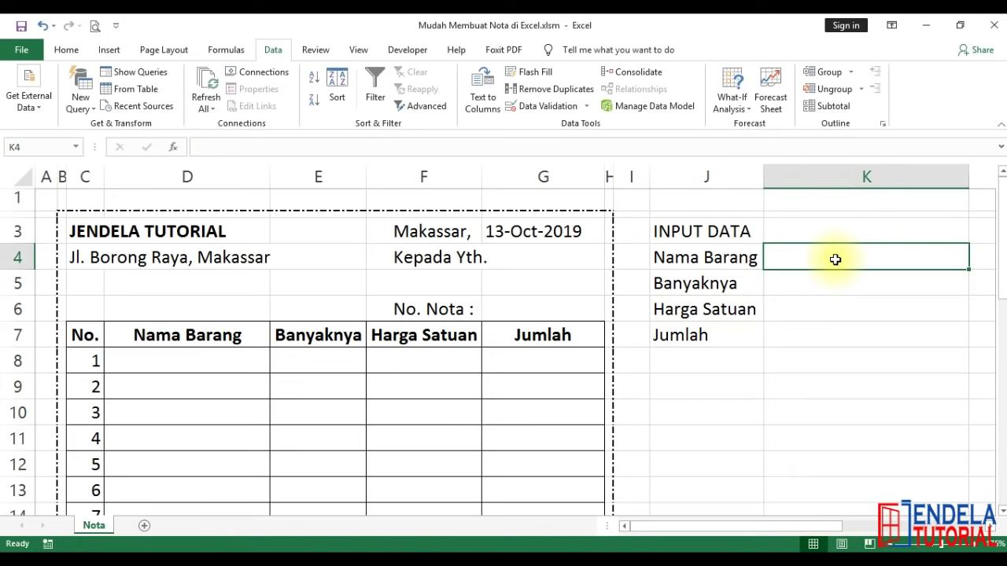
{"action": "key", "text": "shift+Down"}
{"action": "key", "text": "shift+Down"}
{"action": "key", "text": "shift+Down"}
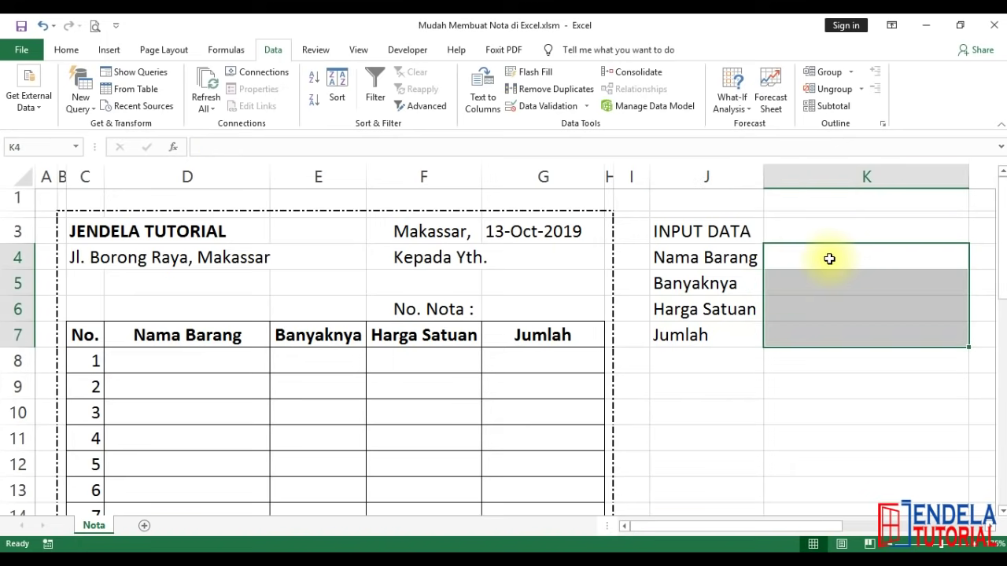
{"action": "left_click", "coordinate": [64, 51]}
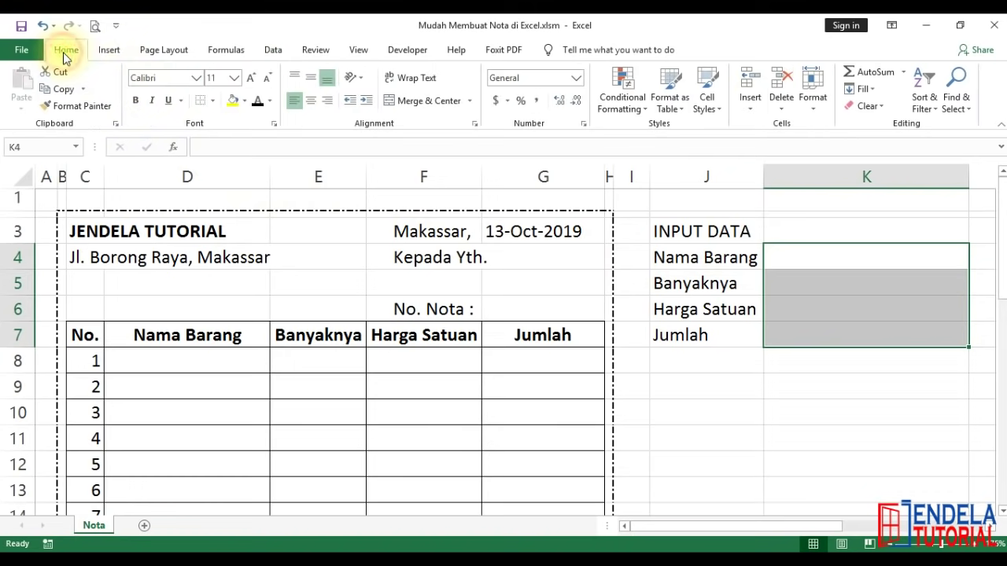
{"action": "left_click", "coordinate": [212, 102]}
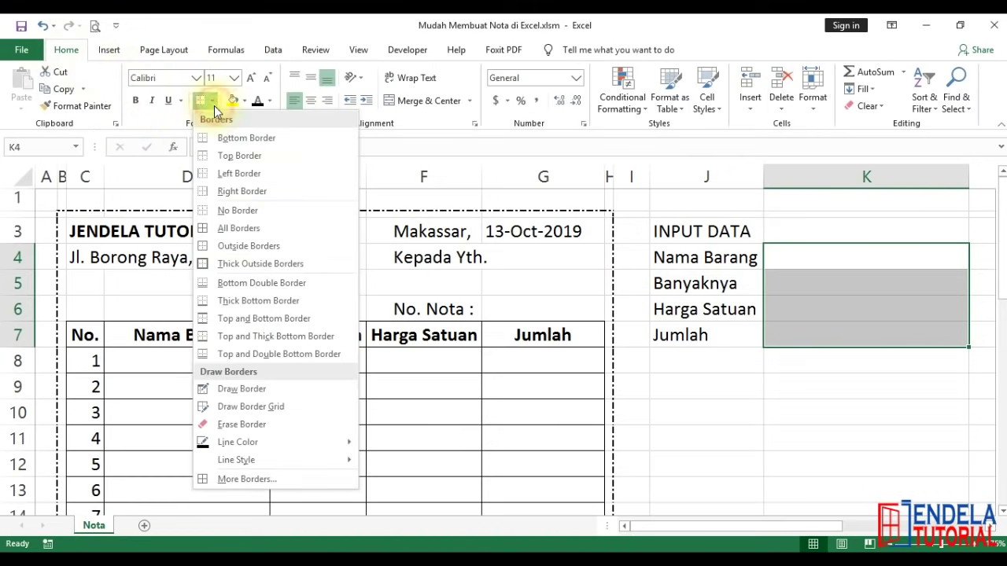
{"action": "left_click", "coordinate": [226, 233]}
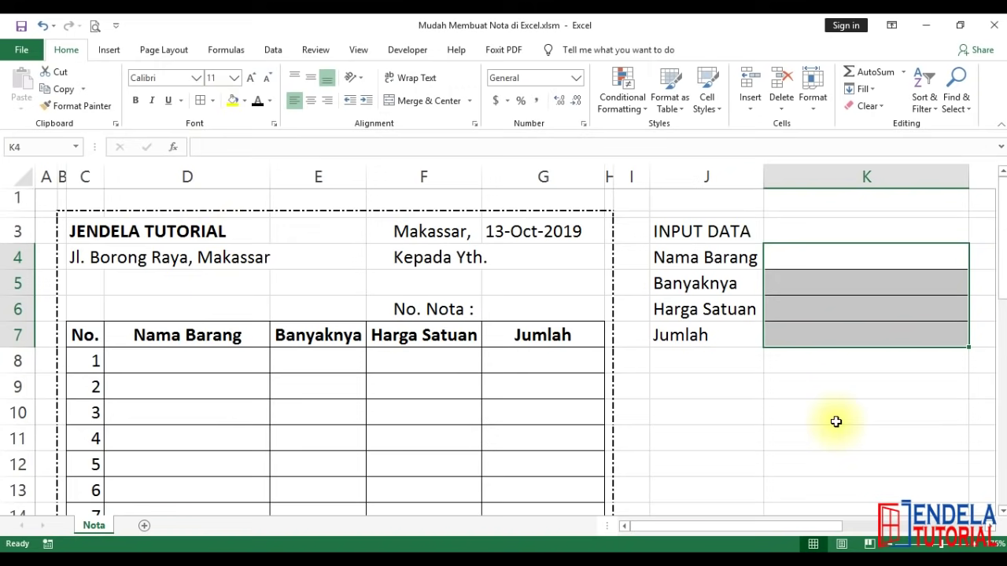
{"action": "left_click", "coordinate": [834, 420]}
{"action": "left_click", "coordinate": [794, 258]}
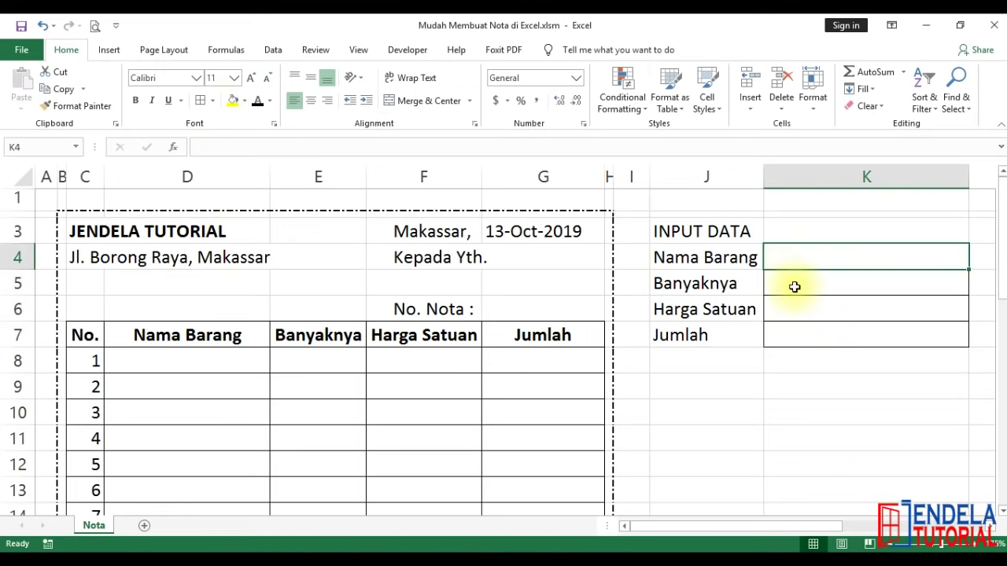
{"action": "left_click", "coordinate": [795, 385]}
{"action": "left_click", "coordinate": [713, 386]}
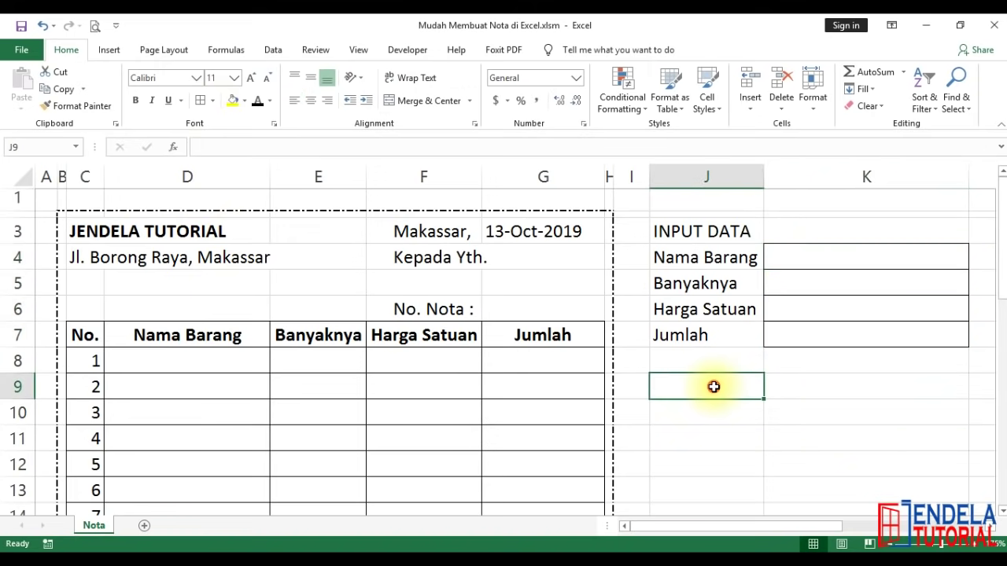
{"action": "left_click", "coordinate": [698, 413]}
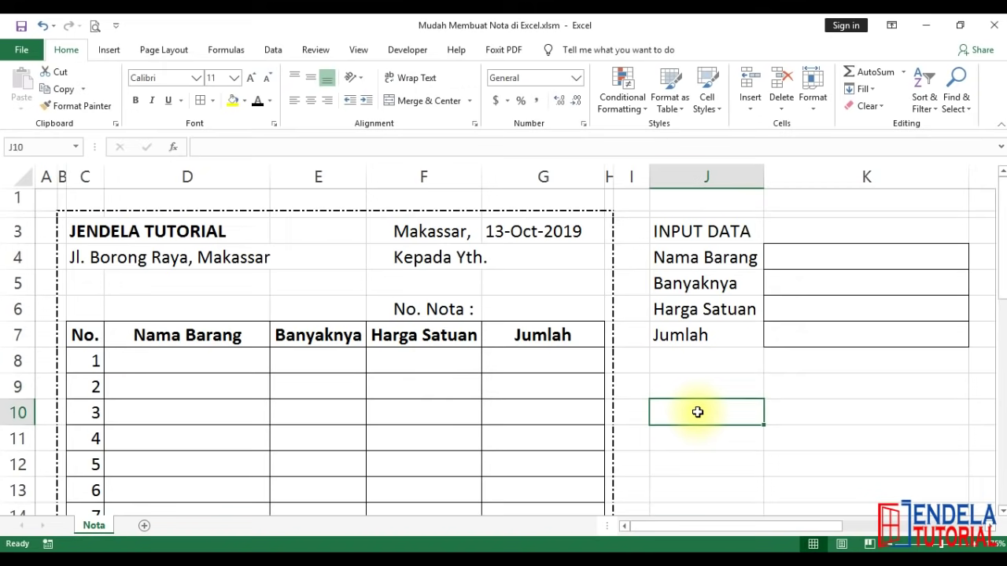
Label J10 'Total Data'.
{"action": "type", "text": "Total D"}
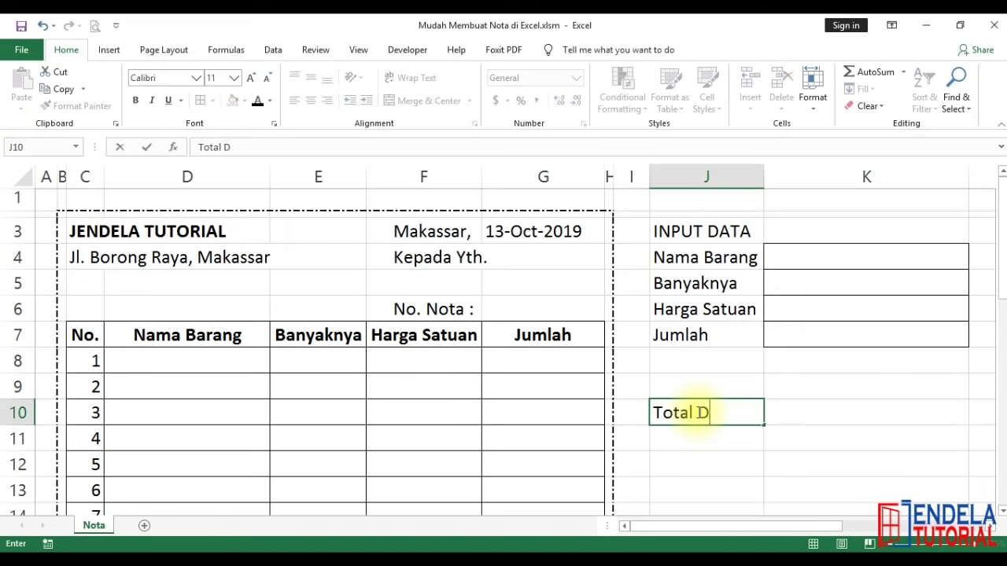
{"action": "type", "text": "a"}
{"action": "key", "text": "Return"}
{"action": "left_click", "coordinate": [699, 413]}
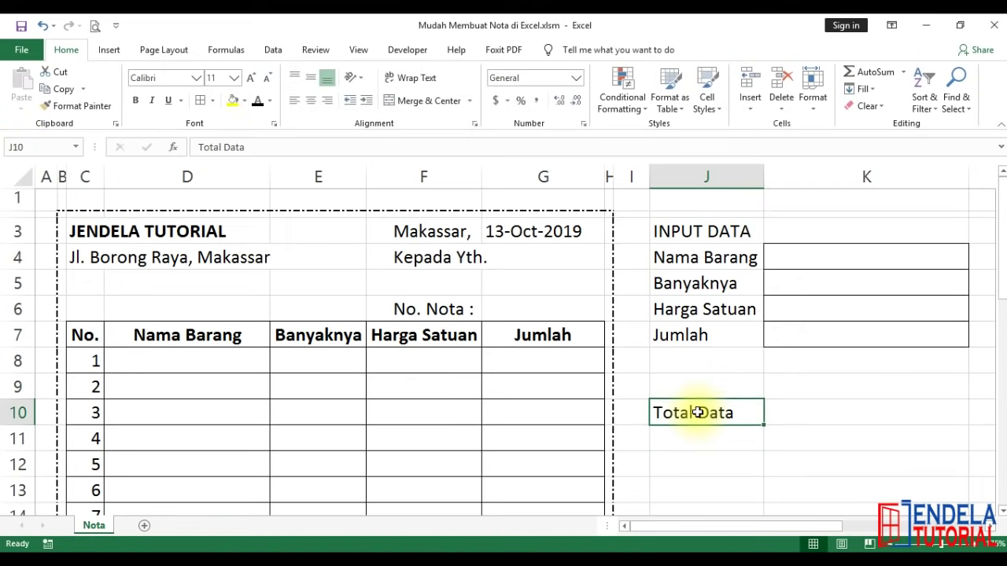
{"action": "key", "text": "Right"}
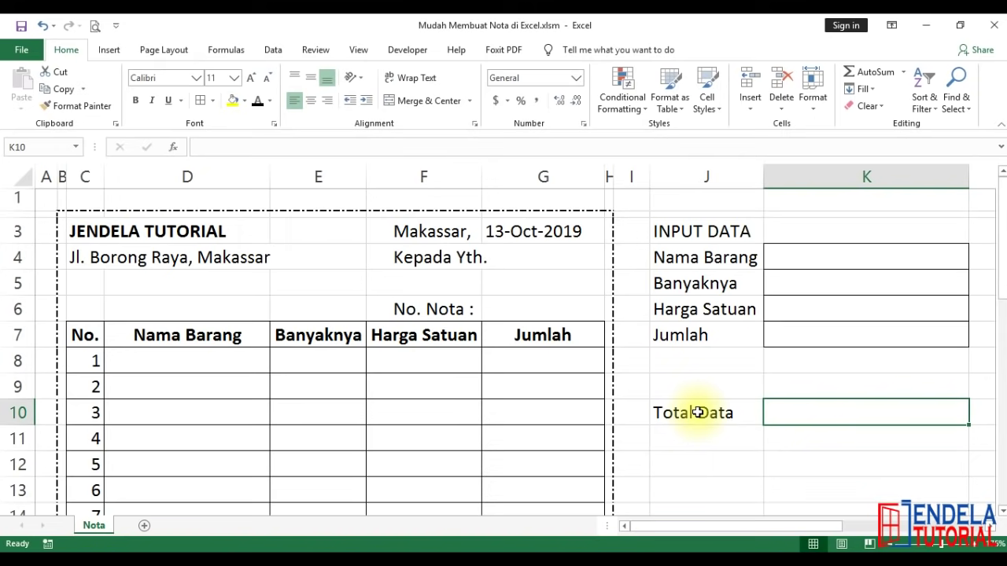
Enter =COUNTA(D8:D22) in K10 to count the item names.
{"action": "type", "text": "=counta"}
{"action": "key", "text": "Tab"}
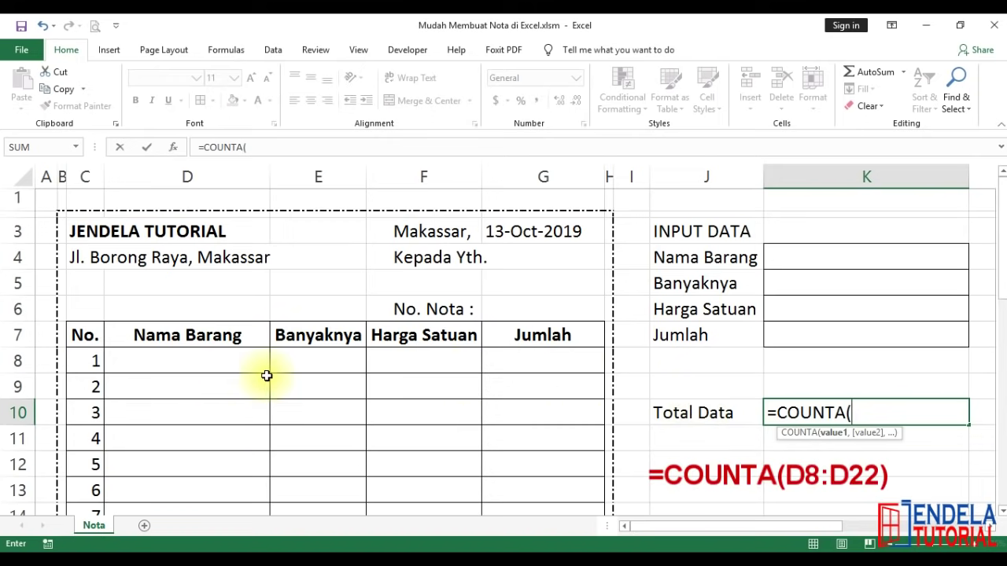
{"action": "scroll", "coordinate": [267, 376], "scroll_direction": "down", "scroll_amount": 1}
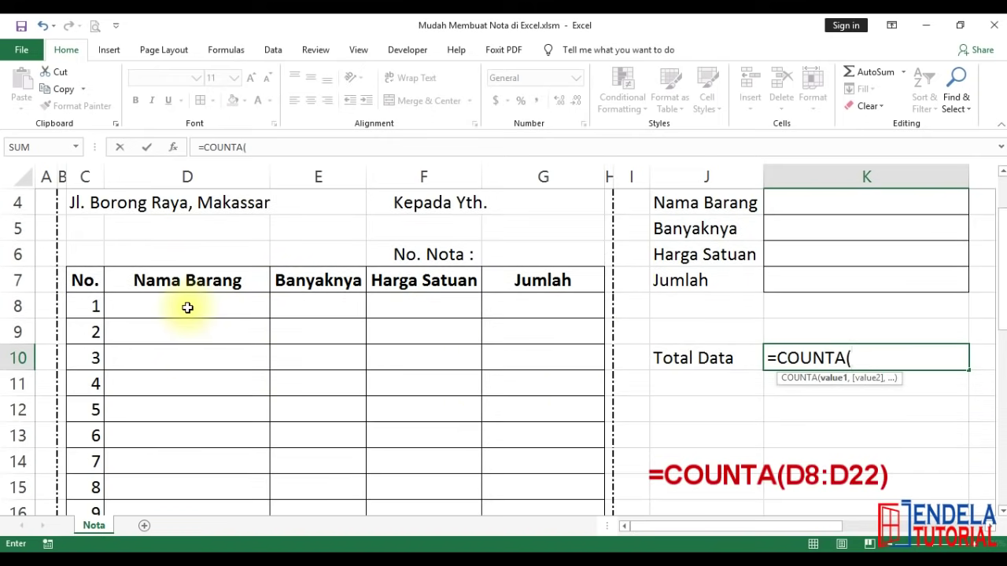
{"action": "scroll", "coordinate": [187, 308], "scroll_direction": "down", "scroll_amount": 1}
{"action": "scroll", "coordinate": [173, 295], "scroll_direction": "down", "scroll_amount": 1}
{"action": "scroll", "coordinate": [173, 452], "scroll_direction": "down", "scroll_amount": 1}
{"action": "scroll", "coordinate": [178, 443], "scroll_direction": "up", "scroll_amount": 2}
{"action": "scroll", "coordinate": [182, 338], "scroll_direction": "up", "scroll_amount": 1}
{"action": "left_click", "coordinate": [183, 307]}
{"action": "key", "text": "shift+Down"}
{"action": "key", "text": "shift+Down"}
{"action": "key", "text": "shift+Down"}
{"action": "key", "text": "shift+Down"}
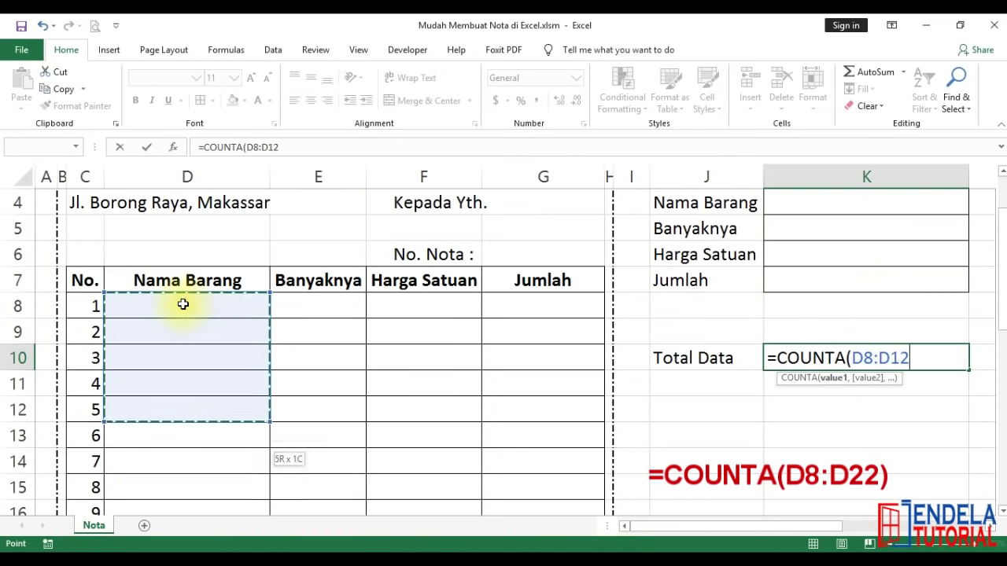
{"action": "key", "text": "shift+Down"}
{"action": "key", "text": "shift+Down"}
{"action": "key", "text": "shift+Down"}
{"action": "key", "text": "shift+Down"}
{"action": "key", "text": "shift+Down"}
{"action": "key", "text": "shift+Down"}
{"action": "key", "text": "shift+Down"}
{"action": "key", "text": "shift+Down"}
{"action": "key", "text": "shift+Down"}
{"action": "key", "text": "shift+Down"}
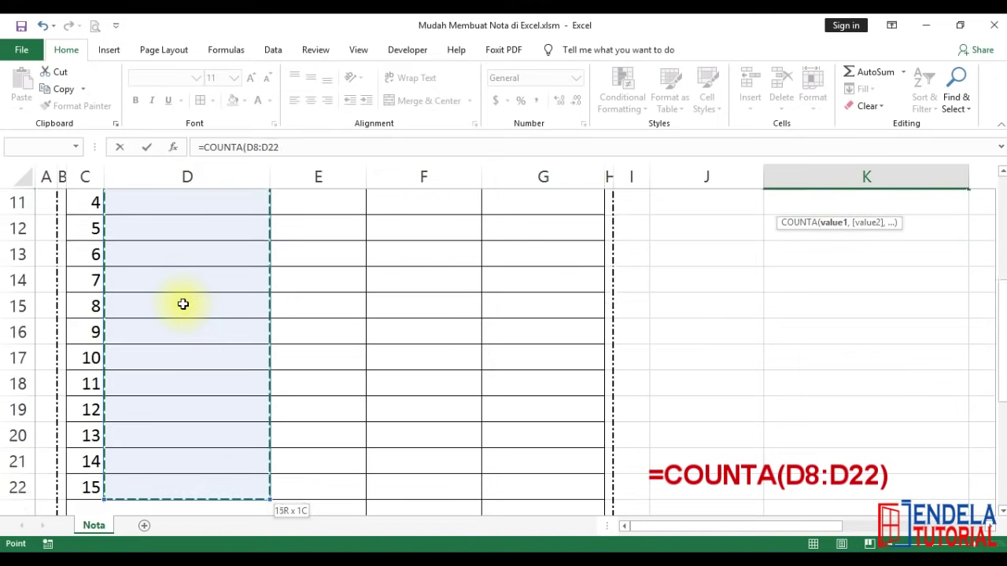
{"action": "key", "text": "shift+Right"}
{"action": "key", "text": "shift+Left"}
{"action": "scroll", "coordinate": [189, 346], "scroll_direction": "up", "scroll_amount": 4}
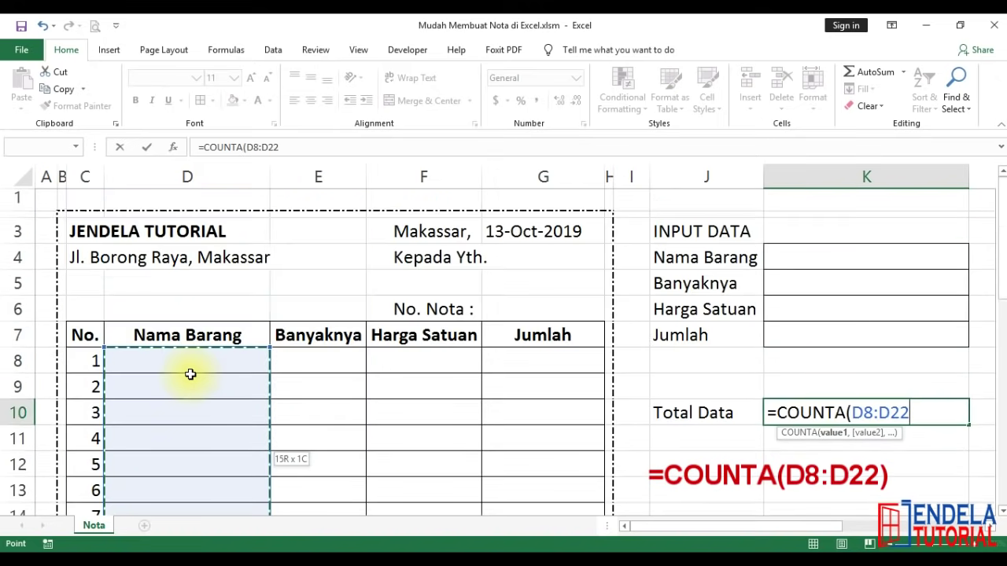
{"action": "key", "text": "Return"}
{"action": "key", "text": "Up"}
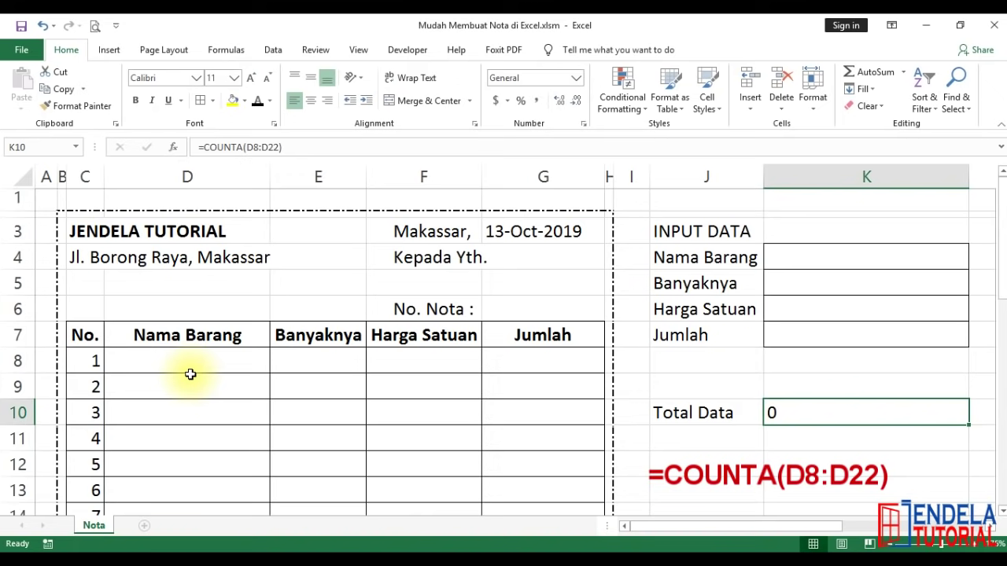
Make the Total Data count in K10 and the input cells K4:K7 bold.
{"action": "left_click", "coordinate": [135, 100]}
{"action": "left_click_drag", "start_coordinate": [835, 256], "coordinate": [832, 333]}
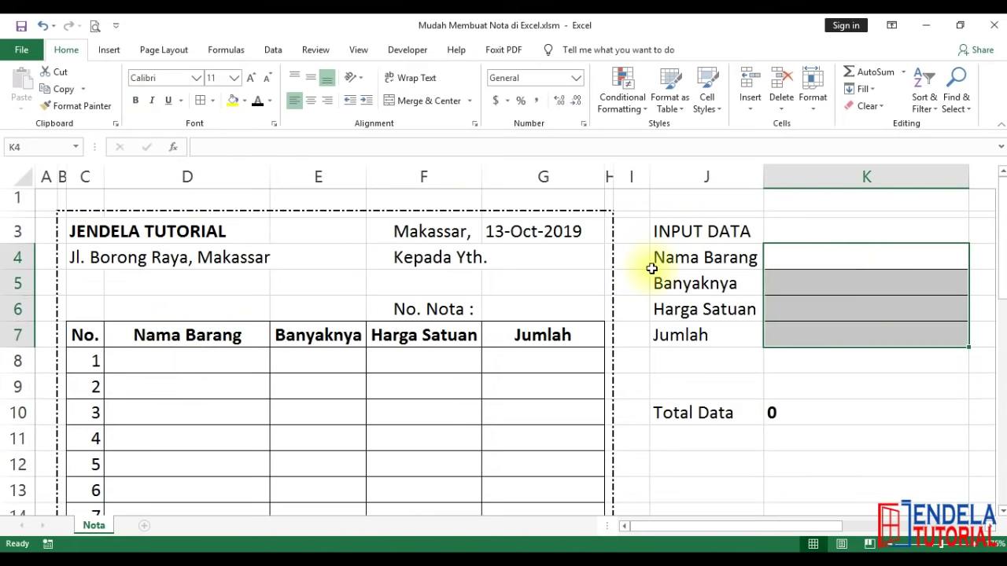
{"action": "left_click", "coordinate": [138, 101]}
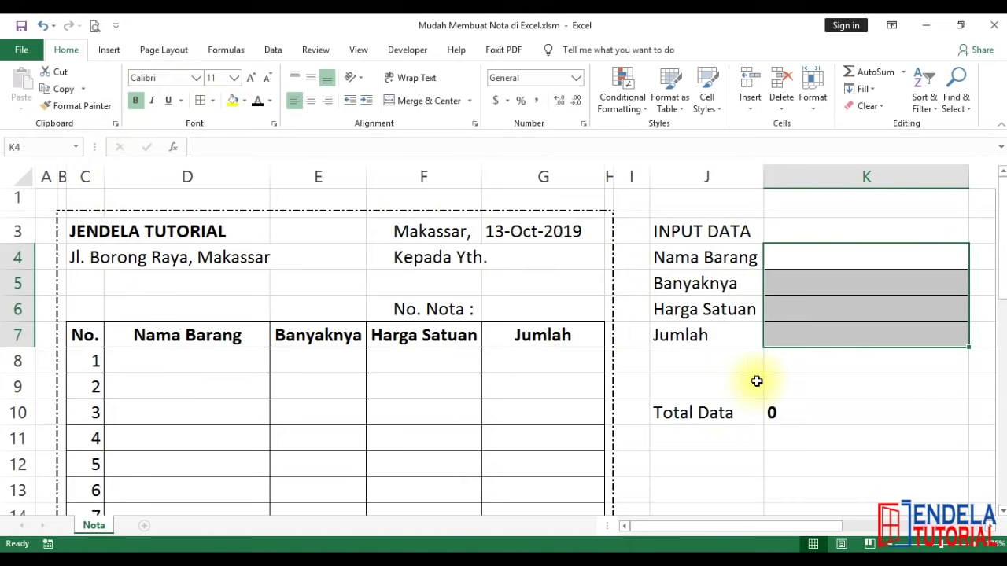
{"action": "left_click", "coordinate": [756, 381]}
{"action": "left_click_drag", "start_coordinate": [775, 527], "coordinate": [859, 526]}
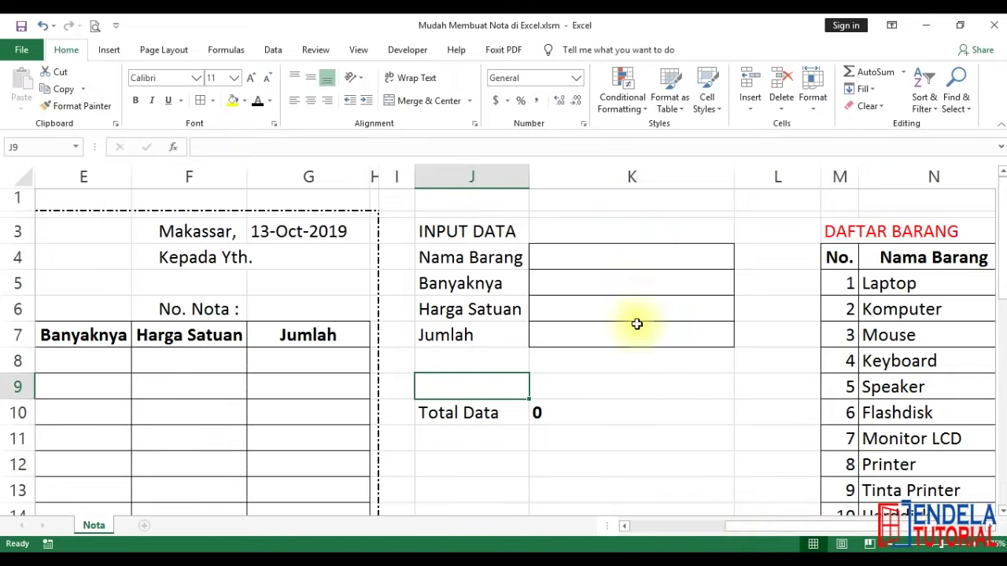
{"action": "left_click", "coordinate": [624, 262]}
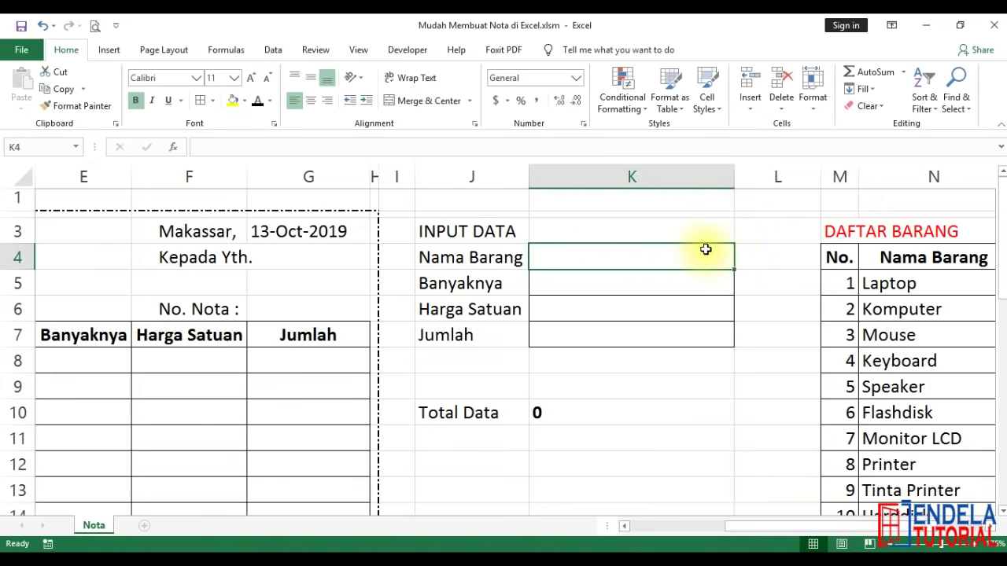
{"action": "left_click_drag", "start_coordinate": [774, 528], "coordinate": [825, 525]}
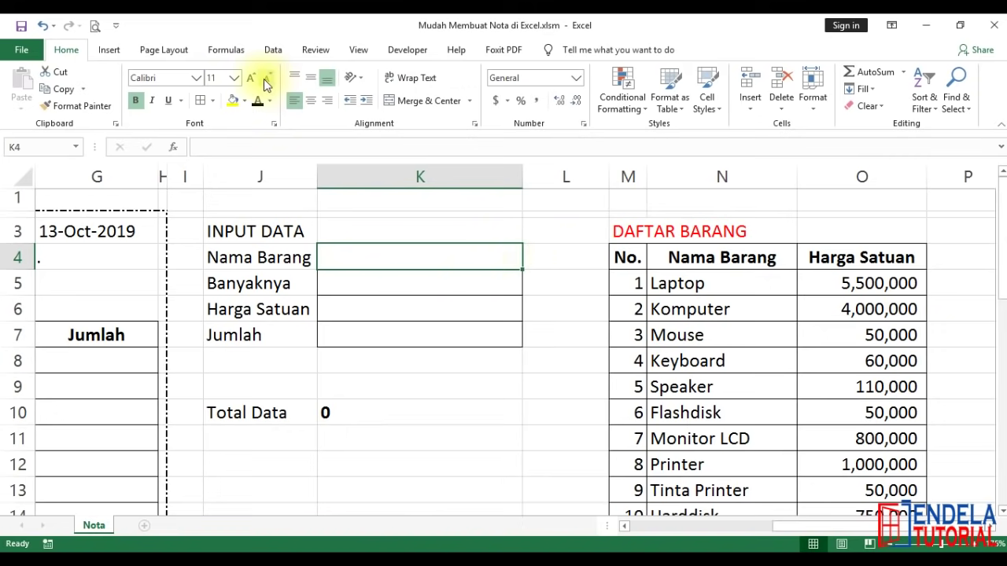
{"action": "left_click", "coordinate": [269, 50]}
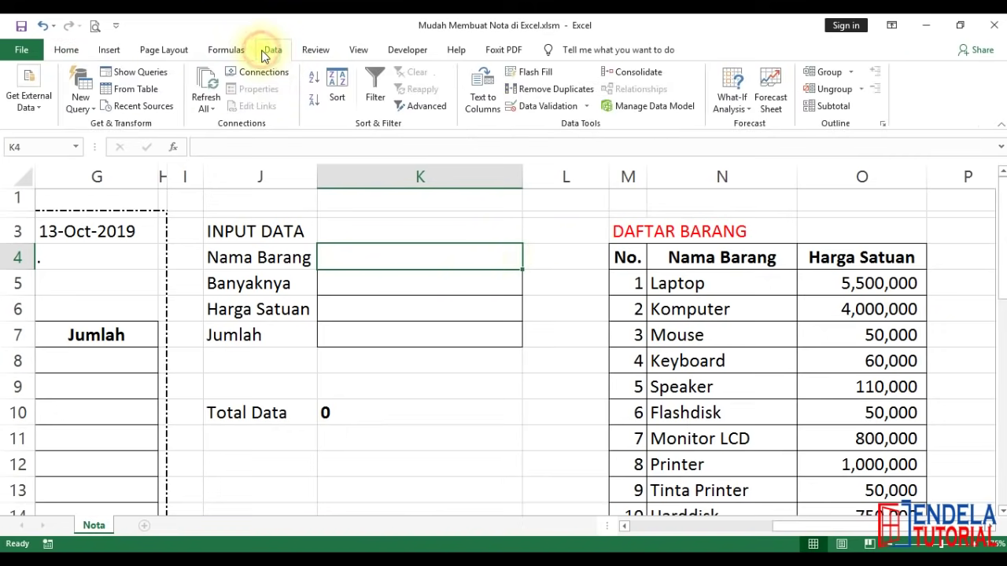
Give K4 list validation sourced from =$N$5:$N$14, the ten DAFTAR BARANG item names.
{"action": "left_click", "coordinate": [563, 110]}
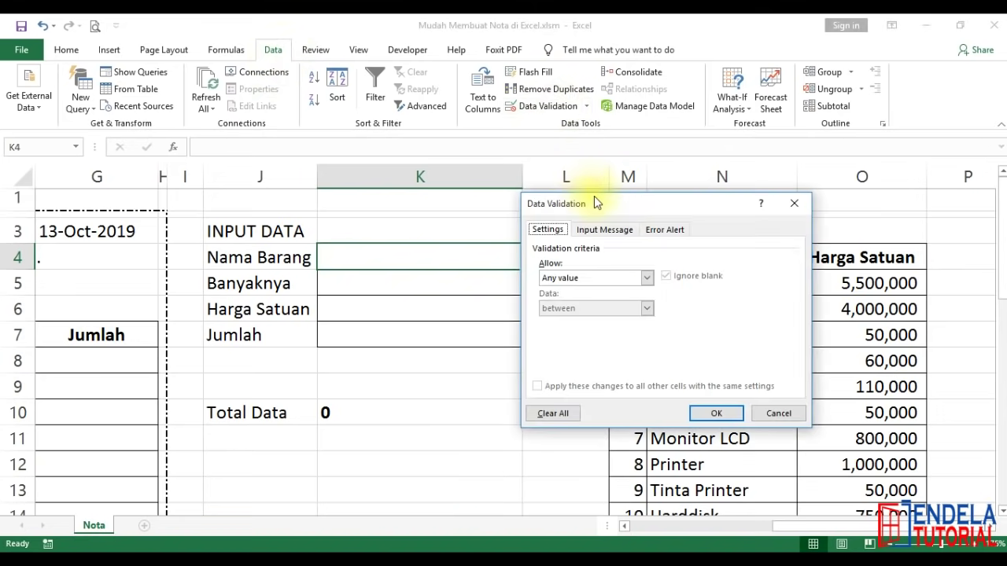
{"action": "left_click_drag", "start_coordinate": [594, 203], "coordinate": [251, 313]}
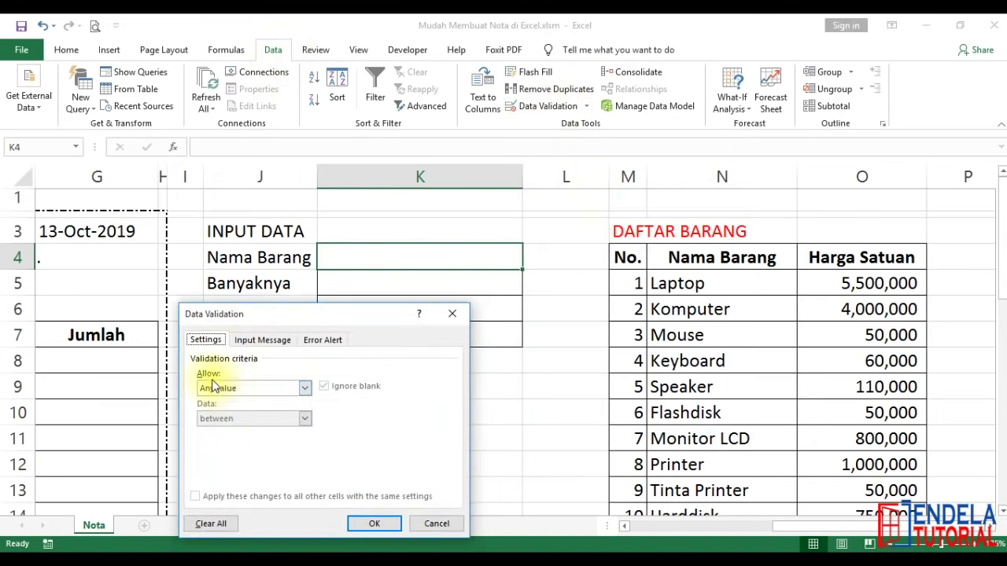
{"action": "left_click", "coordinate": [212, 391]}
{"action": "left_click", "coordinate": [213, 433]}
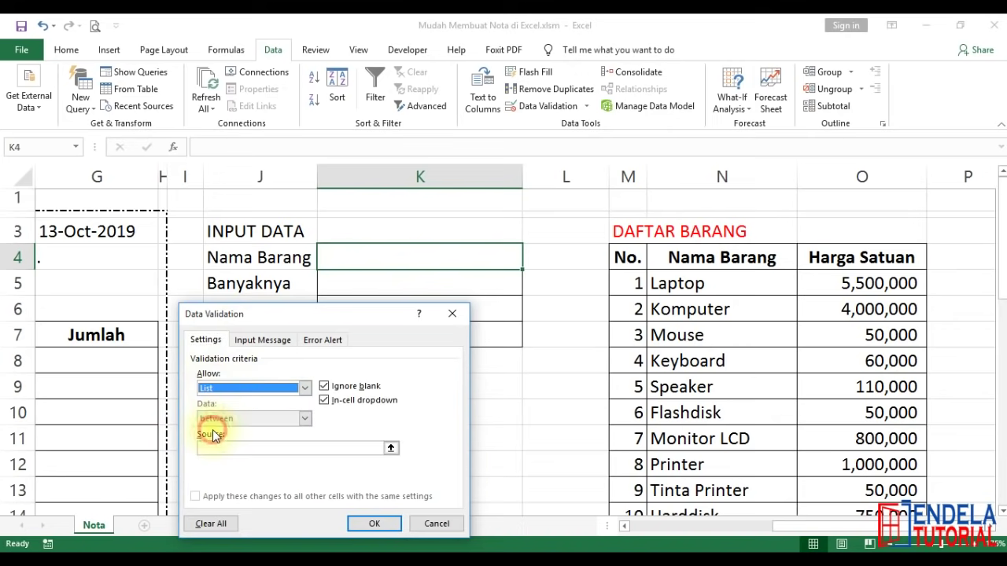
{"action": "left_click_drag", "start_coordinate": [315, 312], "coordinate": [150, 295]}
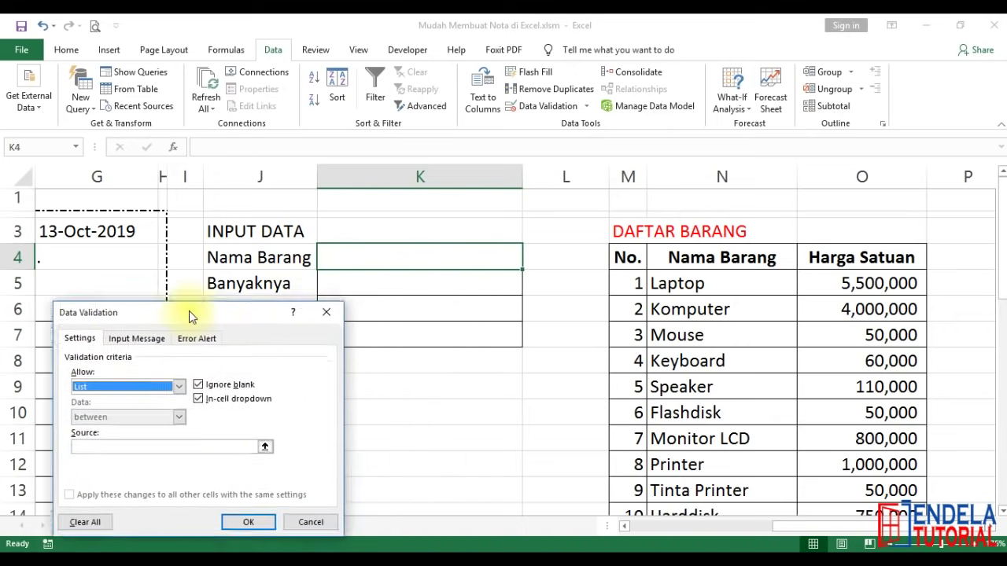
{"action": "left_click", "coordinate": [131, 426]}
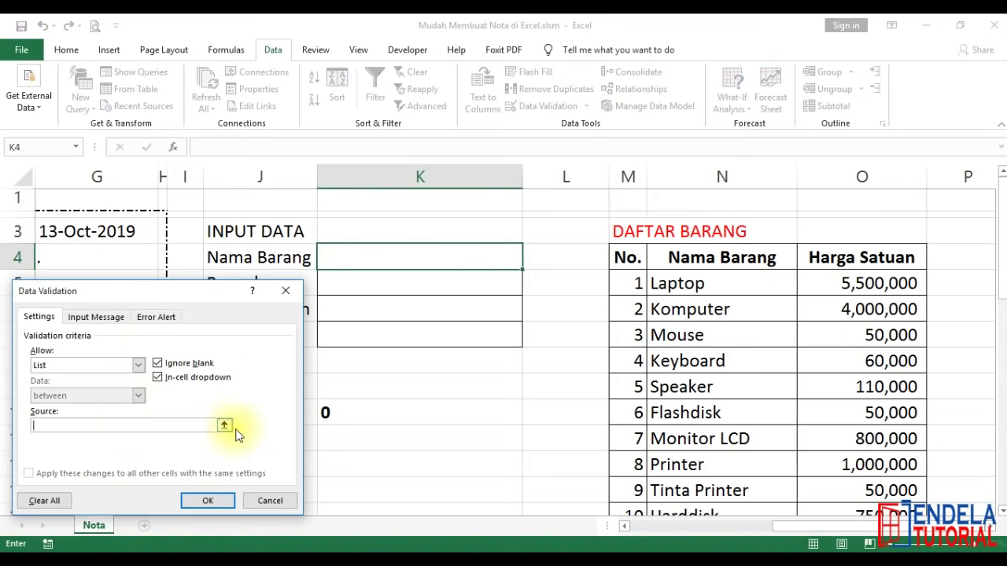
{"action": "left_click", "coordinate": [225, 426]}
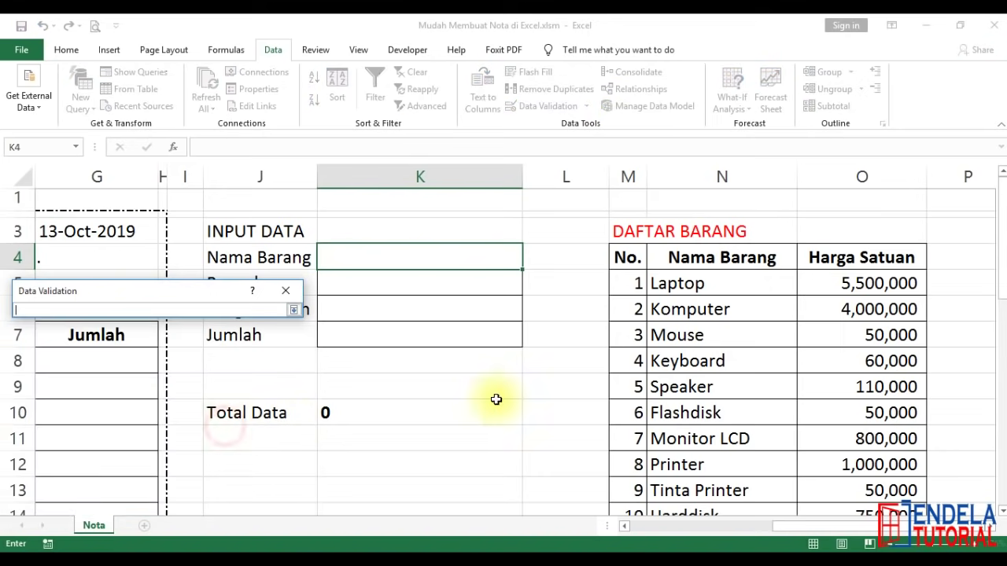
{"action": "left_click", "coordinate": [688, 283]}
{"action": "key", "text": "shift+Down"}
{"action": "key", "text": "shift+Down"}
{"action": "key", "text": "shift+Down"}
{"action": "key", "text": "shift+Down"}
{"action": "key", "text": "shift+Down"}
{"action": "key", "text": "shift+Down"}
{"action": "key", "text": "shift+Down"}
{"action": "key", "text": "shift+Down"}
{"action": "key", "text": "shift+Down"}
{"action": "key", "text": "shift+Down"}
{"action": "key", "text": "shift+Up"}
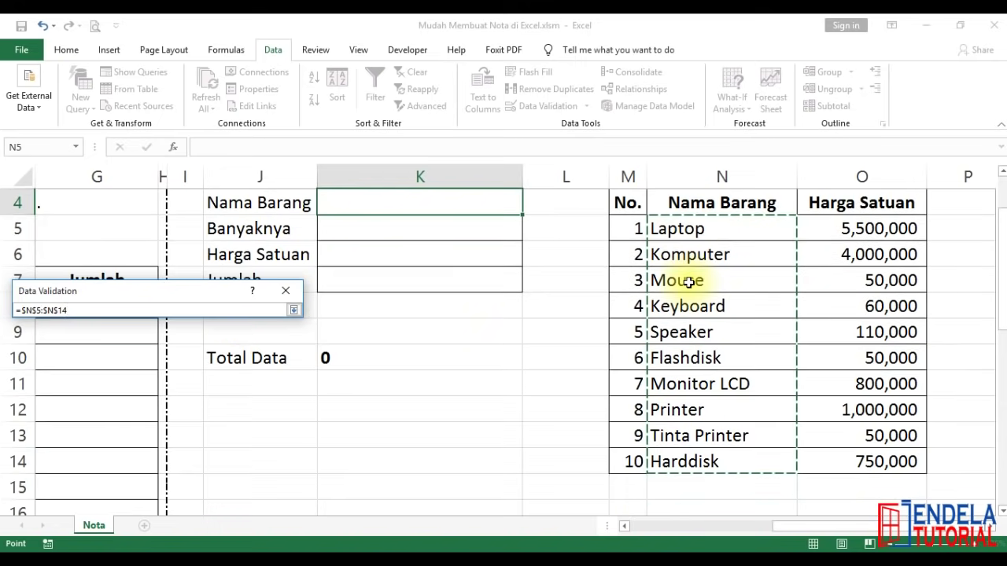
{"action": "left_click", "coordinate": [292, 313]}
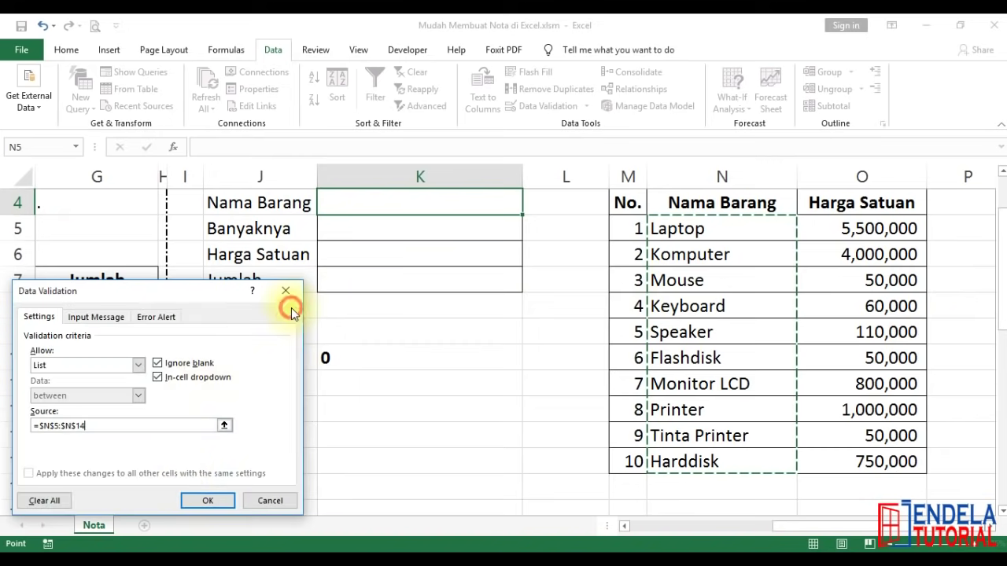
{"action": "left_click", "coordinate": [206, 500]}
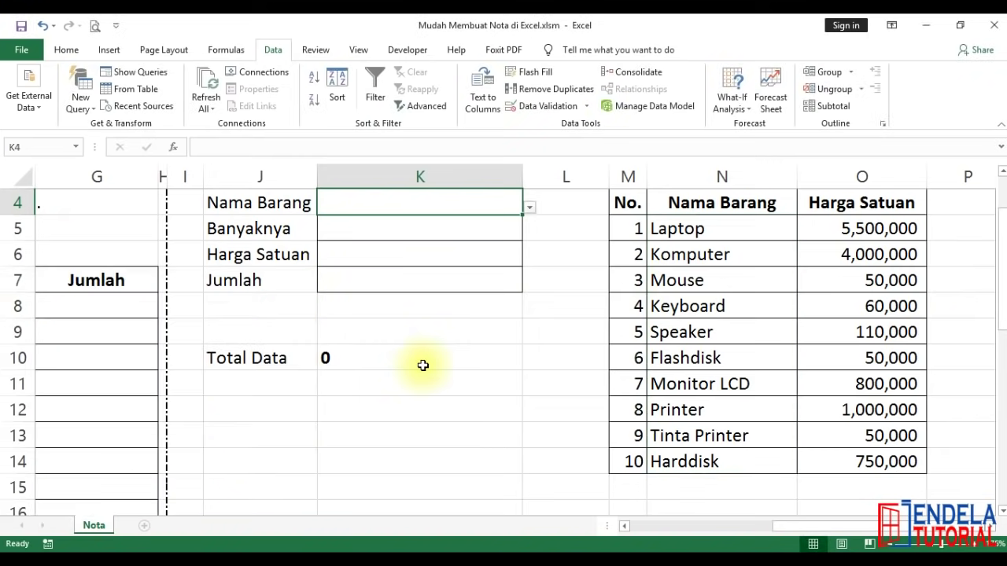
Scroll back up and reselect K4 so its dropdown arrow is visible.
{"action": "left_click", "coordinate": [422, 365]}
{"action": "scroll", "coordinate": [422, 365], "scroll_direction": "up", "scroll_amount": 1}
{"action": "left_click", "coordinate": [468, 260]}
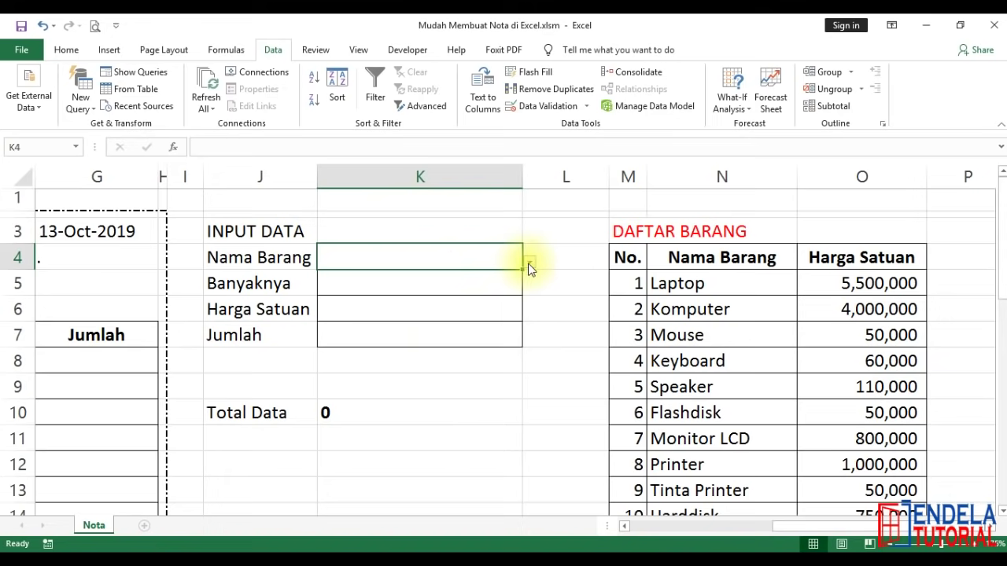
Try Keyboard and Printer from the K4 dropdown, settle on Speaker, then move to K6.
{"action": "left_click", "coordinate": [529, 267]}
{"action": "mouse_move", "coordinate": [521, 318]}
{"action": "left_mouse_down"}
{"action": "mouse_move", "coordinate": [527, 378]}
{"action": "mouse_move", "coordinate": [524, 288]}
{"action": "mouse_move", "coordinate": [523, 351]}
{"action": "left_mouse_up"}
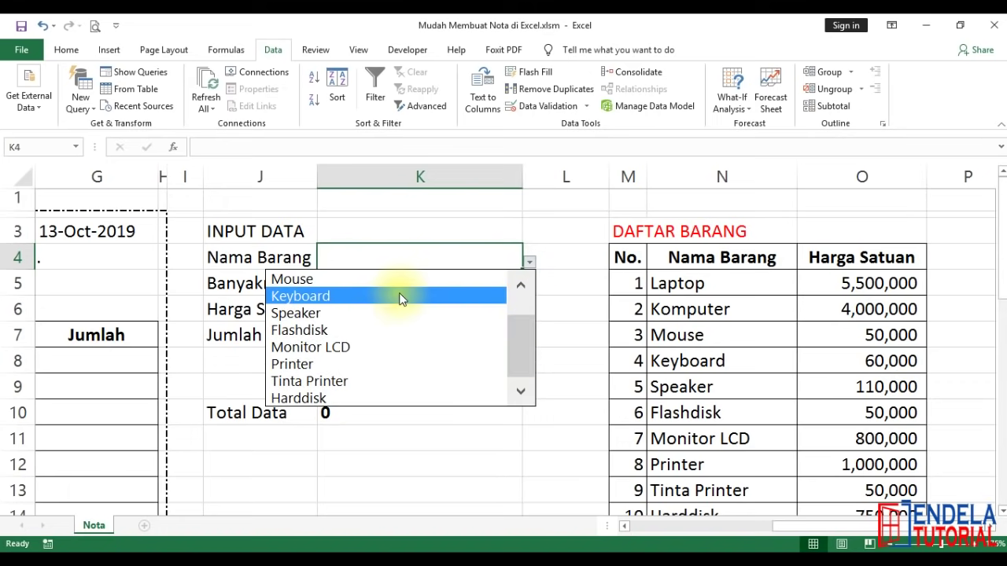
{"action": "left_click_drag", "start_coordinate": [516, 330], "coordinate": [520, 301]}
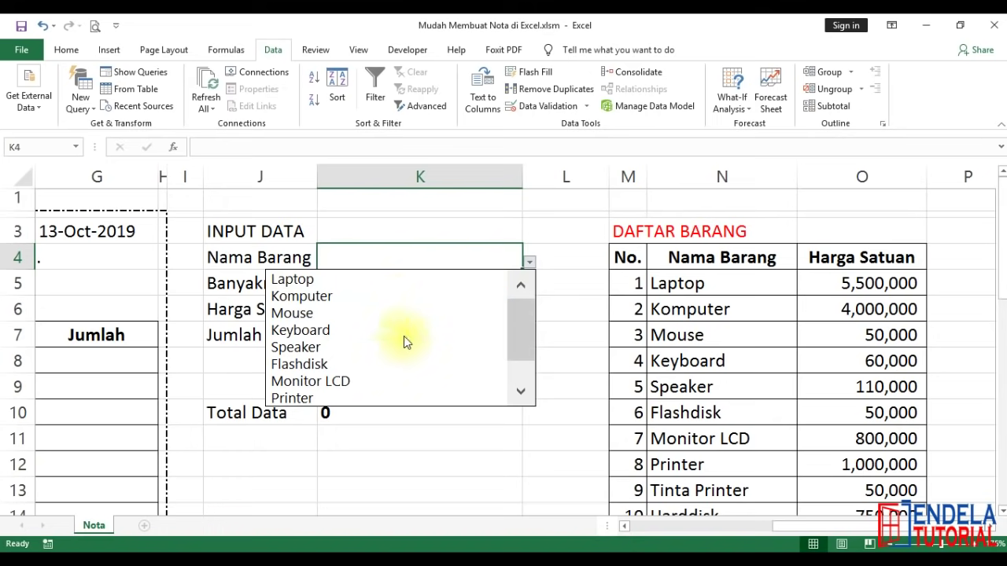
{"action": "left_click", "coordinate": [404, 330]}
{"action": "left_click", "coordinate": [530, 264]}
{"action": "left_click", "coordinate": [456, 364]}
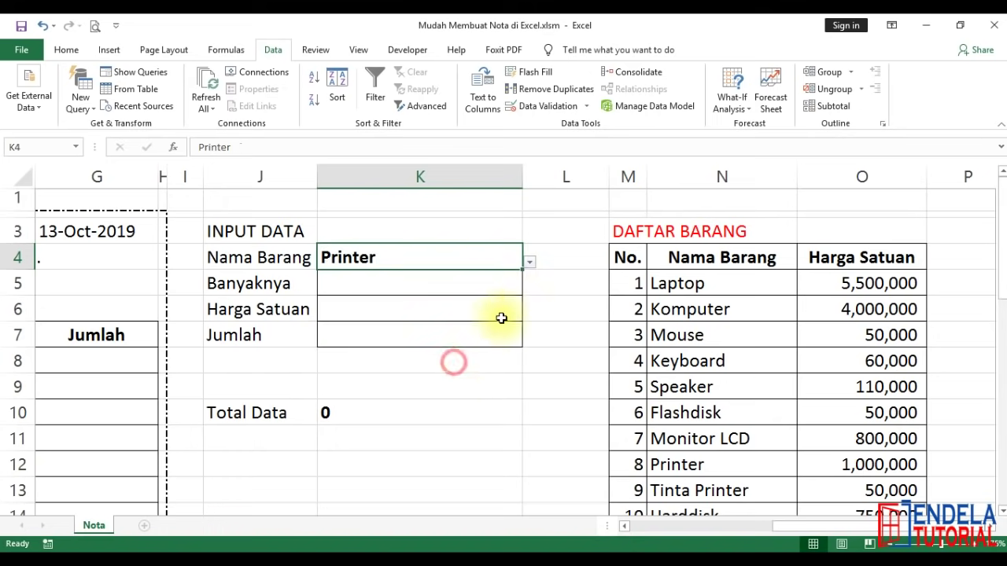
{"action": "left_click", "coordinate": [531, 262]}
{"action": "left_click", "coordinate": [429, 315]}
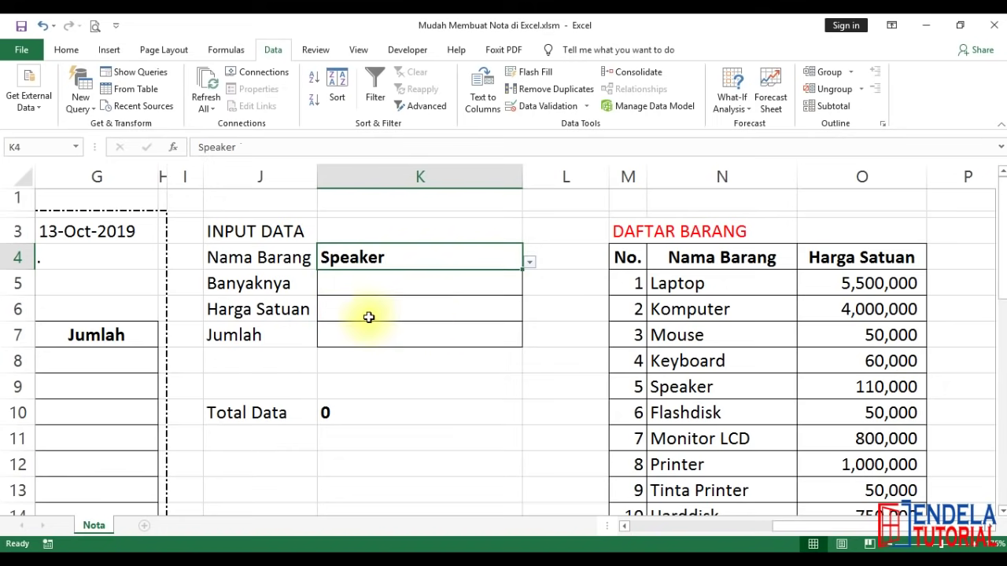
{"action": "left_click", "coordinate": [335, 283]}
{"action": "left_click", "coordinate": [349, 310]}
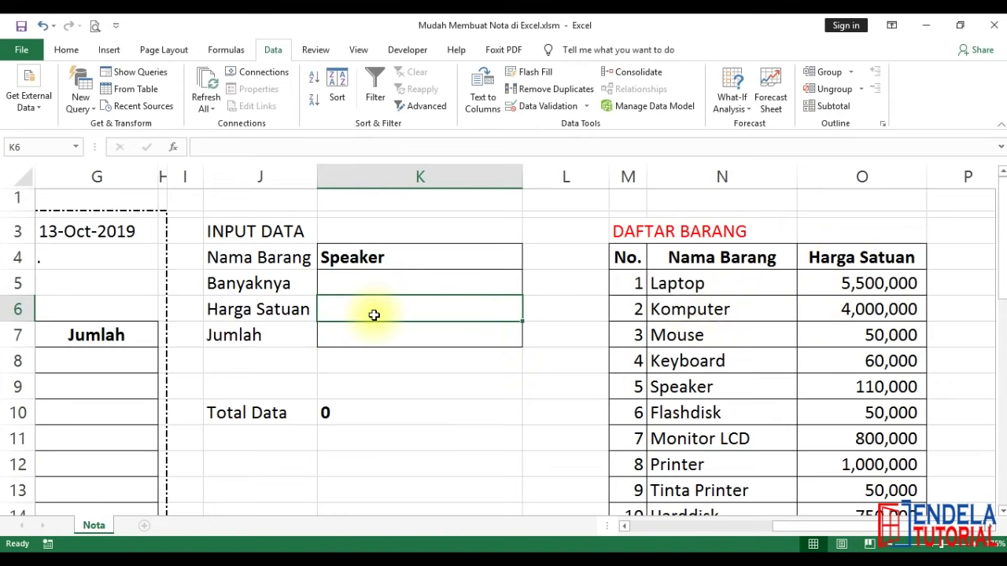
Start a VLOOKUP in K6 using K4 as lookup value and N5:O14 as the table.
{"action": "type", "text": "=vl"}
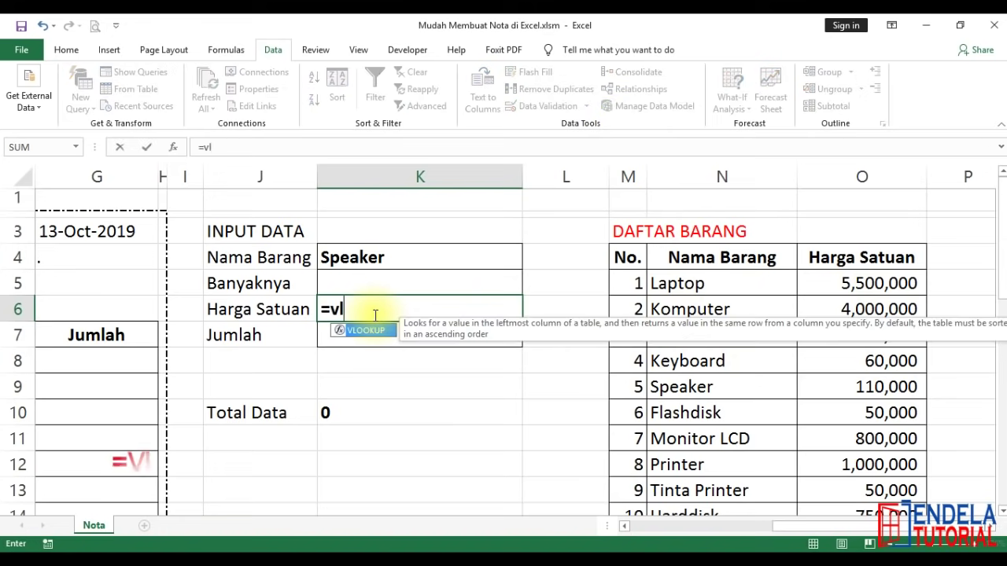
{"action": "key", "text": "Tab"}
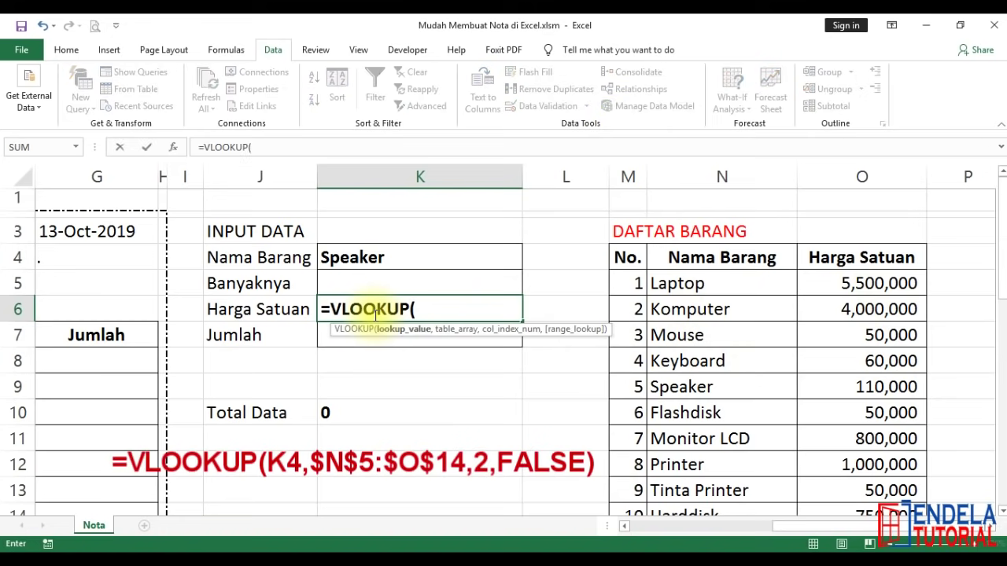
{"action": "left_click", "coordinate": [358, 250]}
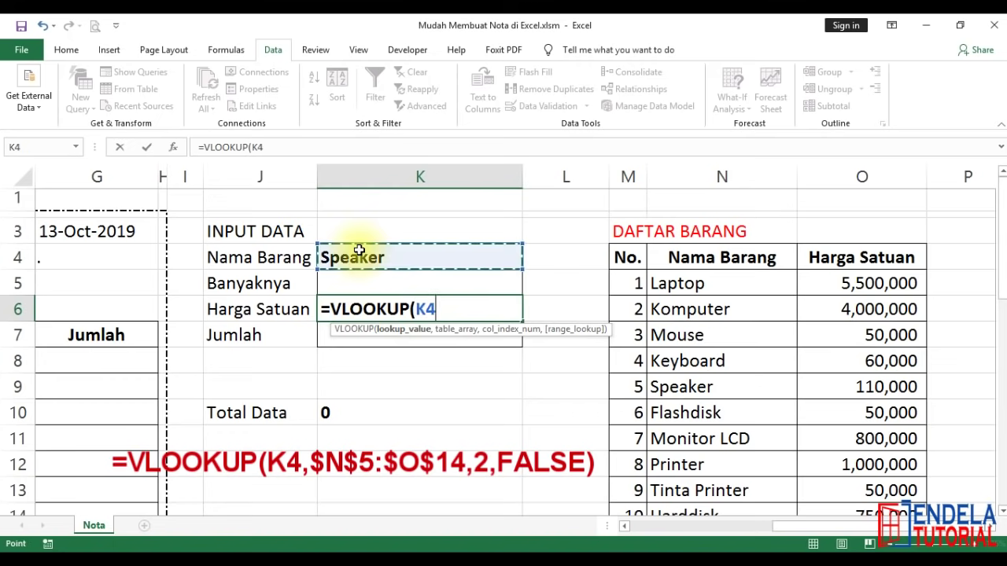
{"action": "type", "text": ","}
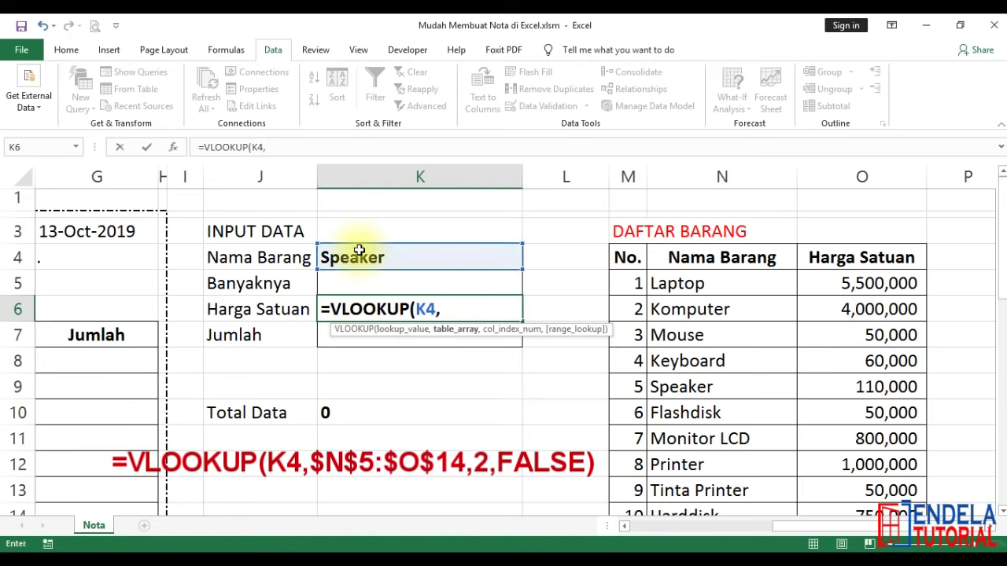
{"action": "left_click", "coordinate": [682, 282]}
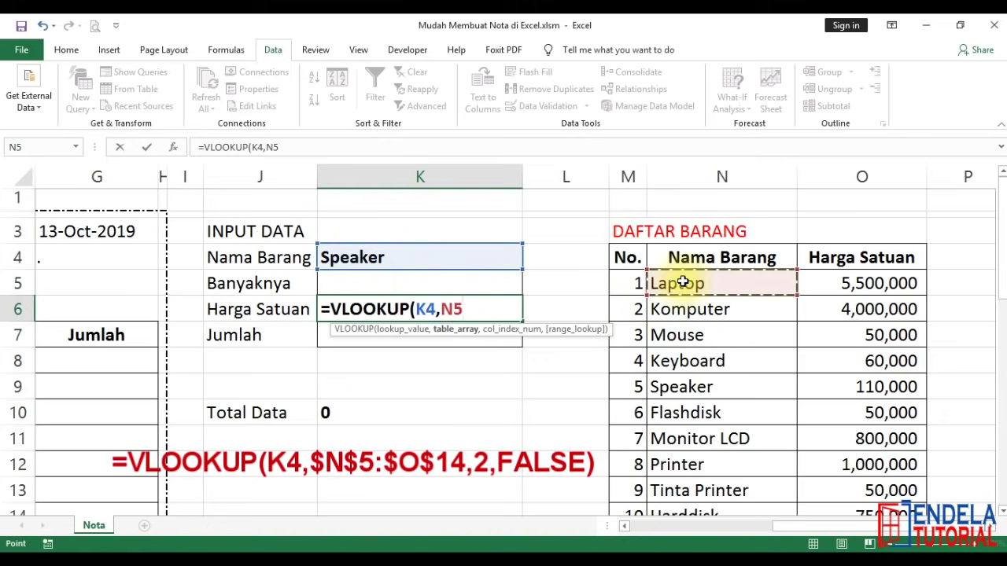
{"action": "key", "text": "shift+Right"}
{"action": "key", "text": "shift+Down"}
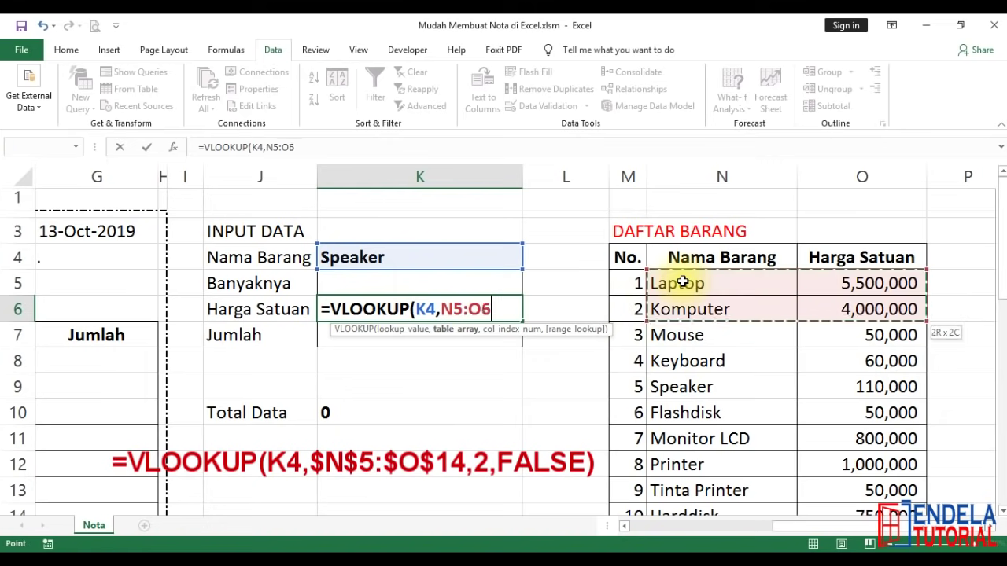
{"action": "key", "text": "shift+Down"}
{"action": "key", "text": "shift+Down"}
{"action": "key", "text": "shift+Down"}
{"action": "key", "text": "shift+Down"}
{"action": "key", "text": "shift+Down"}
{"action": "key", "text": "shift+Down"}
{"action": "key", "text": "shift+Down"}
{"action": "key", "text": "shift+Down"}
{"action": "key", "text": "shift+Down"}
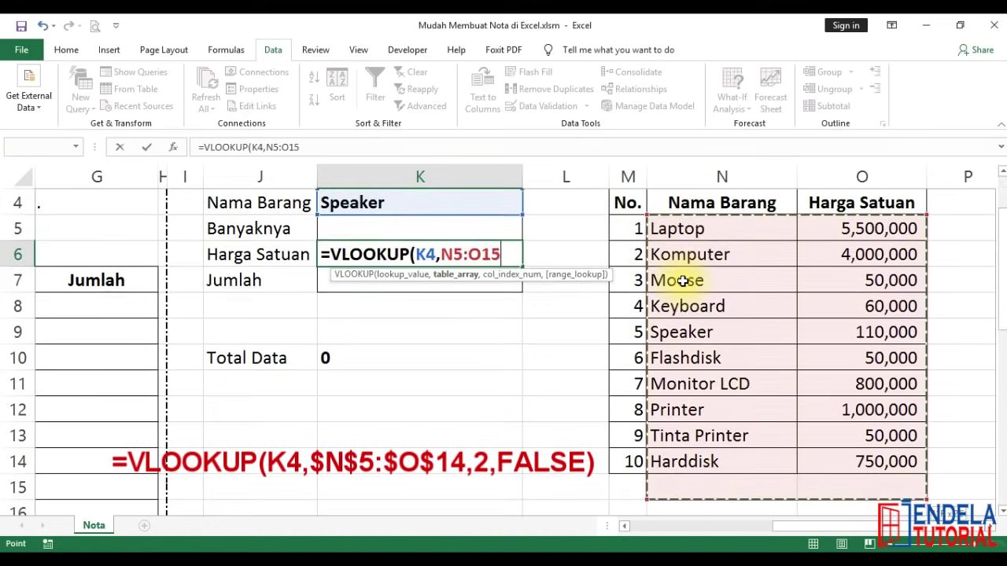
{"action": "key", "text": "shift+Up"}
{"action": "scroll", "coordinate": [714, 310], "scroll_direction": "up", "scroll_amount": 1}
{"action": "scroll", "coordinate": [715, 311], "scroll_direction": "up", "scroll_amount": 1}
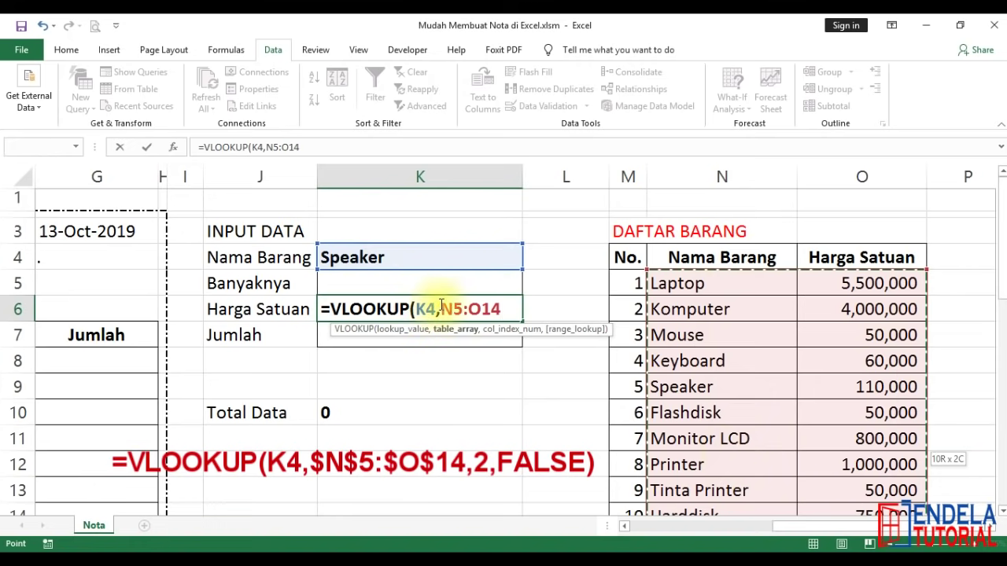
Make the table $N$5:$O$14 absolute, add column 2 and FALSE, and commit.
{"action": "key", "text": "F4"}
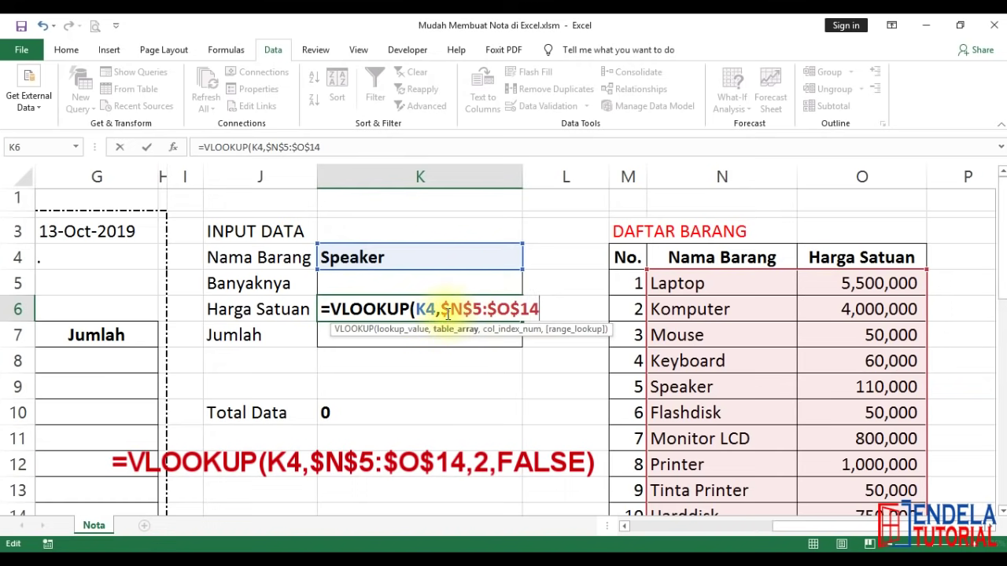
{"action": "type", "text": ","}
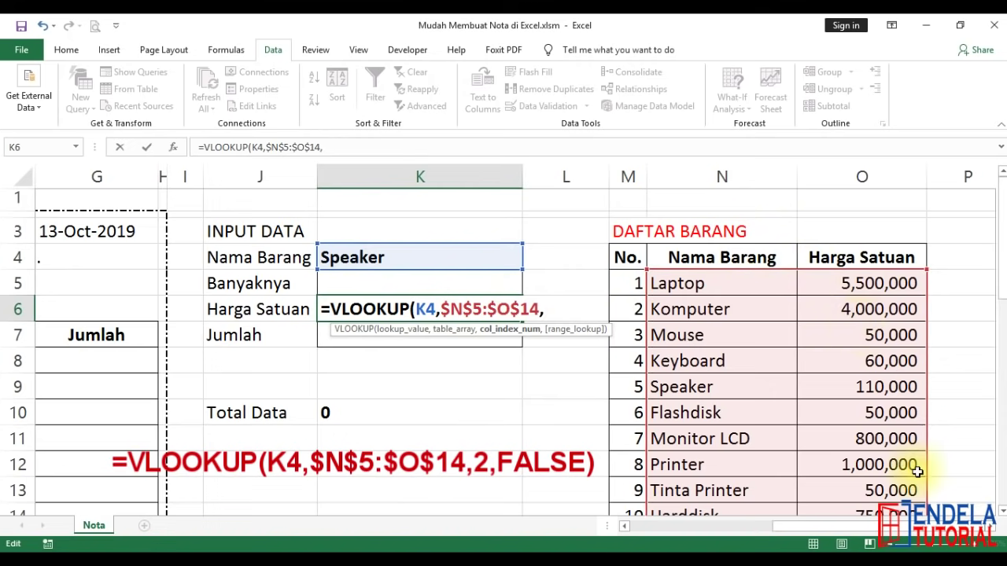
{"action": "type", "text": "2"}
{"action": "type", "text": ",false)"}
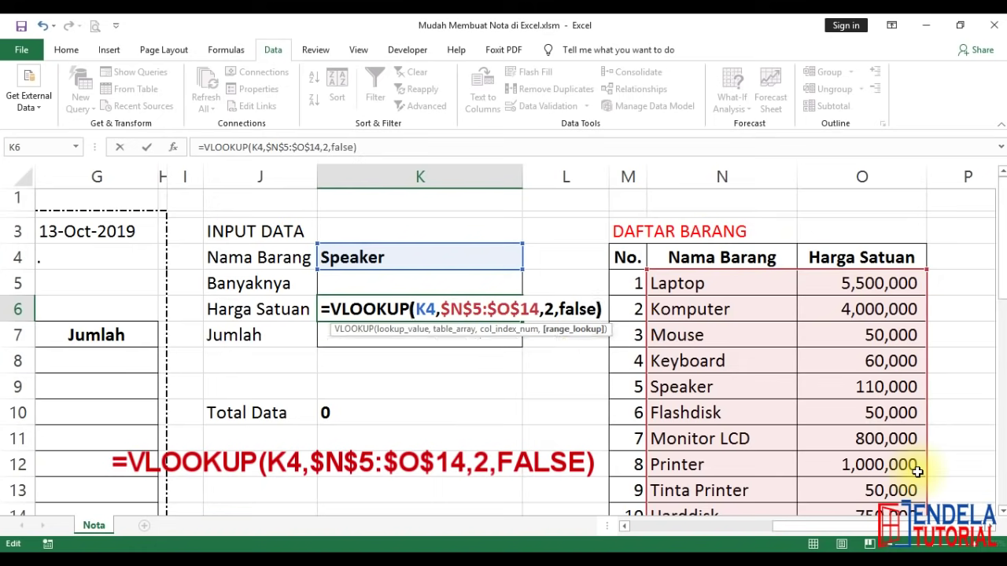
{"action": "key", "text": "Return"}
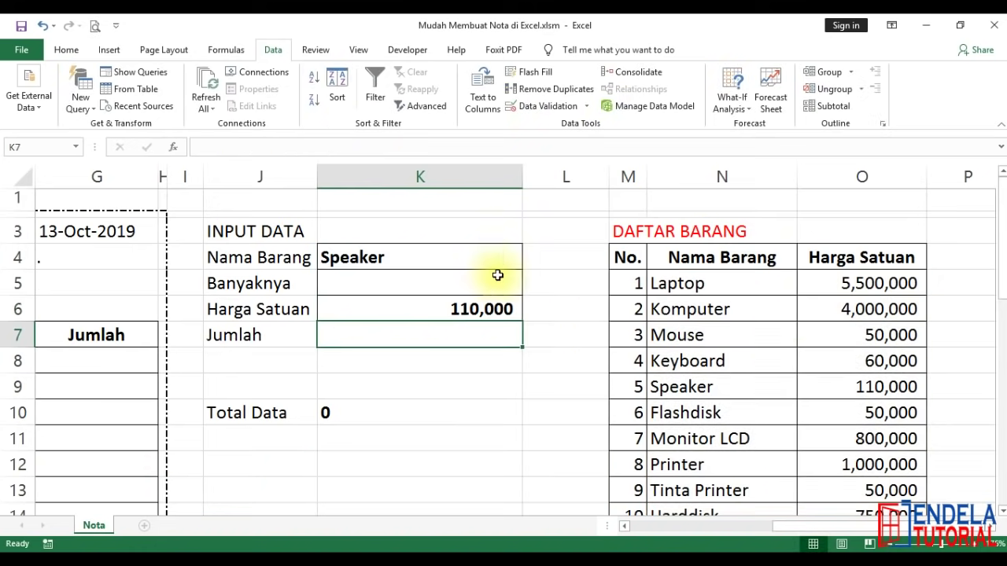
Pick Komputer, then Printer in K4, checking K6 updates to 1,000,000, then select K7.
{"action": "left_click", "coordinate": [490, 254]}
{"action": "left_click", "coordinate": [529, 262]}
{"action": "scroll", "coordinate": [521, 339], "scroll_direction": "up", "scroll_amount": 1}
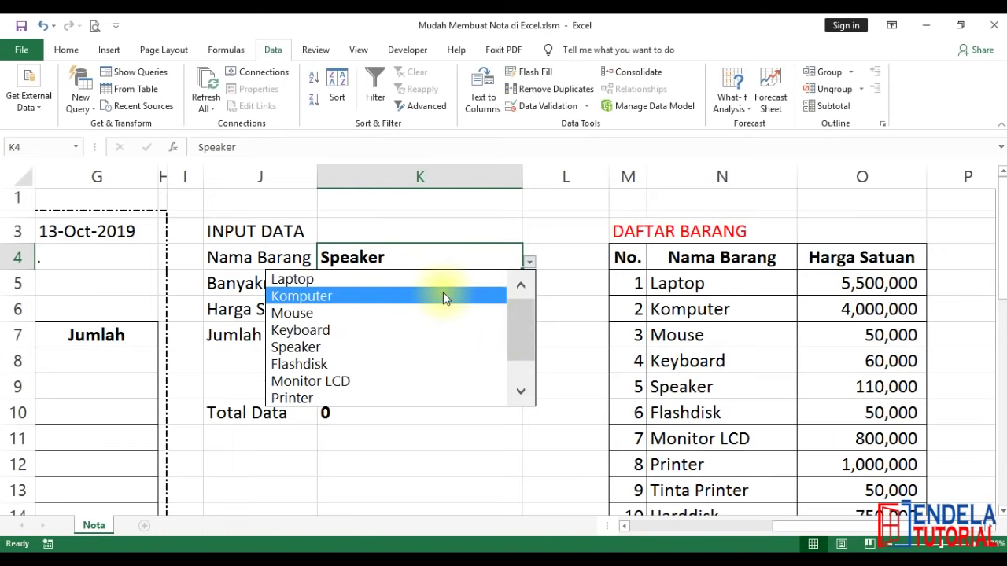
{"action": "left_click", "coordinate": [453, 296]}
{"action": "left_click", "coordinate": [529, 262]}
{"action": "left_click", "coordinate": [489, 382]}
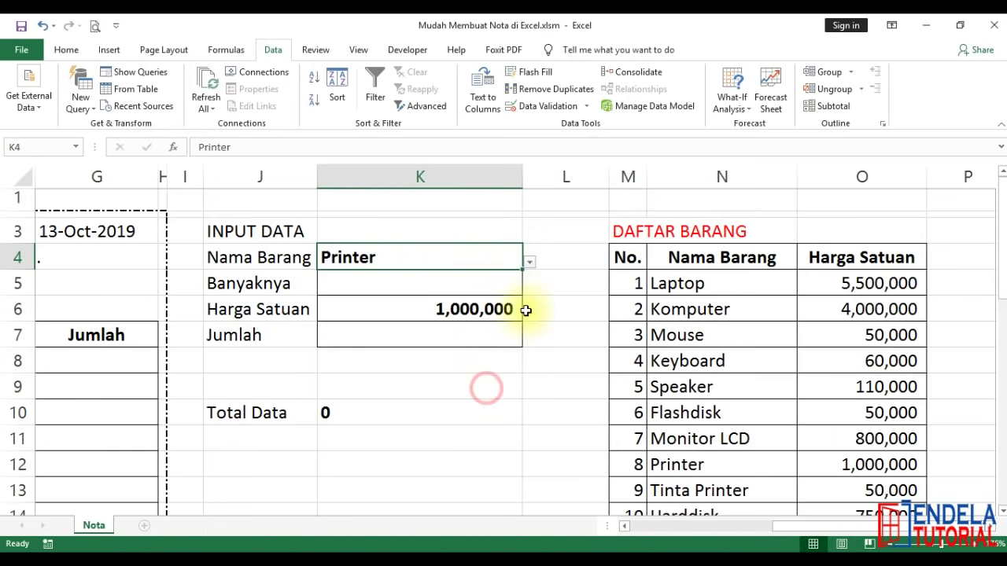
{"action": "left_click", "coordinate": [487, 280]}
{"action": "left_click", "coordinate": [371, 336]}
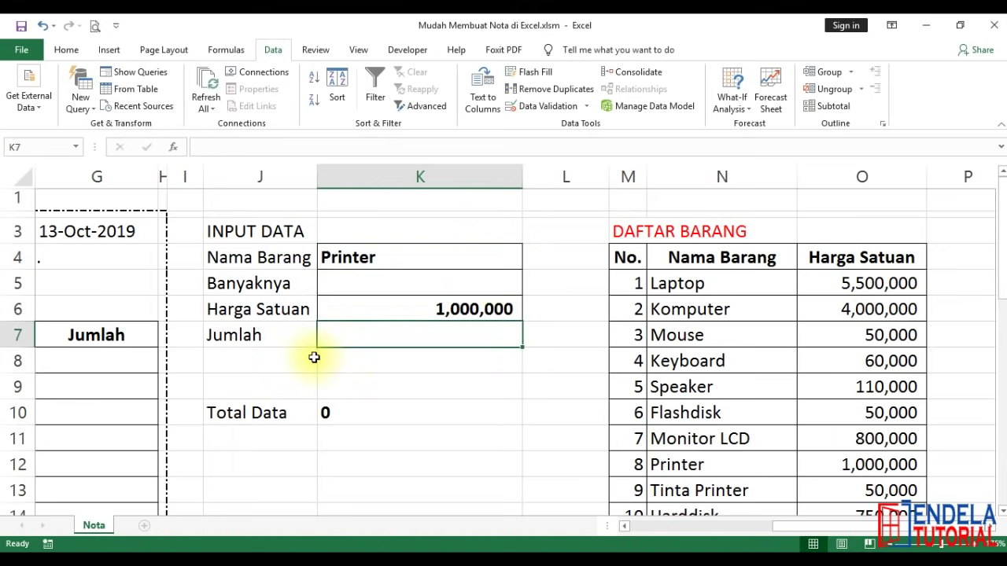
Enter =K5*K6 in the Jumlah cell K7.
{"action": "type", "text": "="}
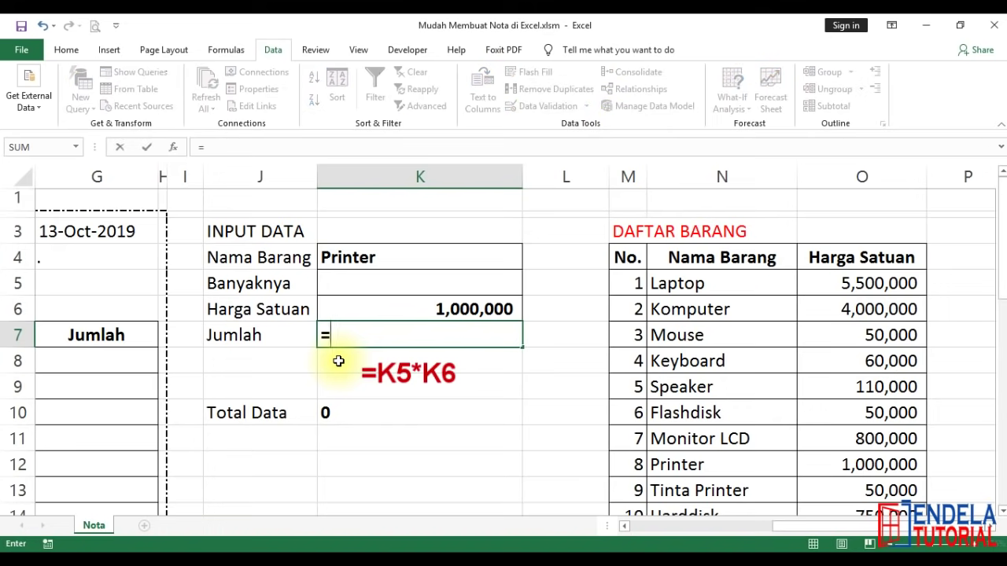
{"action": "left_click", "coordinate": [361, 284]}
{"action": "type", "text": "*"}
{"action": "left_click", "coordinate": [390, 308]}
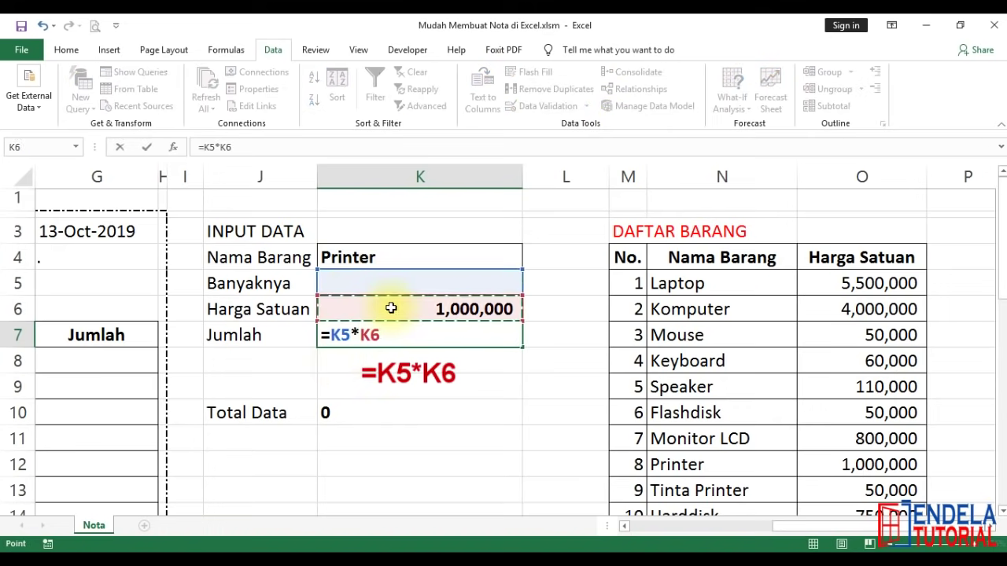
{"action": "key", "text": "Return"}
Test Banyaknya K5 with quantity 5, then change it to 4.
{"action": "left_click", "coordinate": [415, 281]}
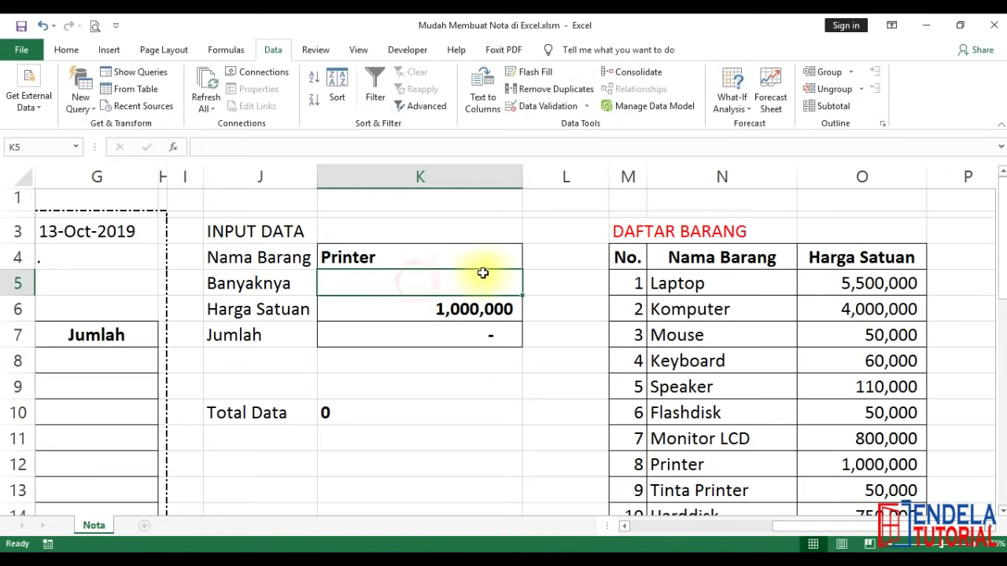
{"action": "type", "text": "5"}
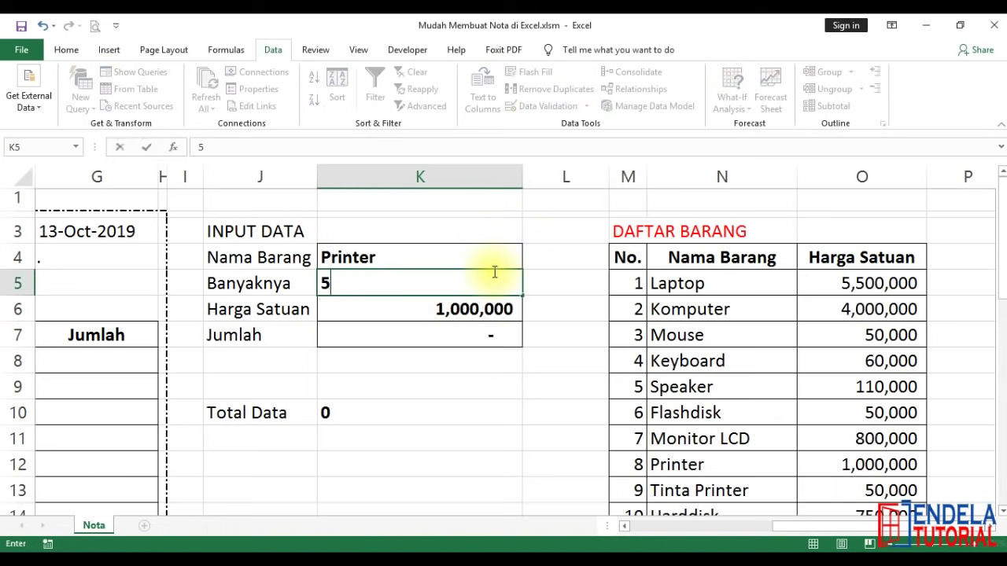
{"action": "key", "text": "Return"}
{"action": "left_click", "coordinate": [493, 272]}
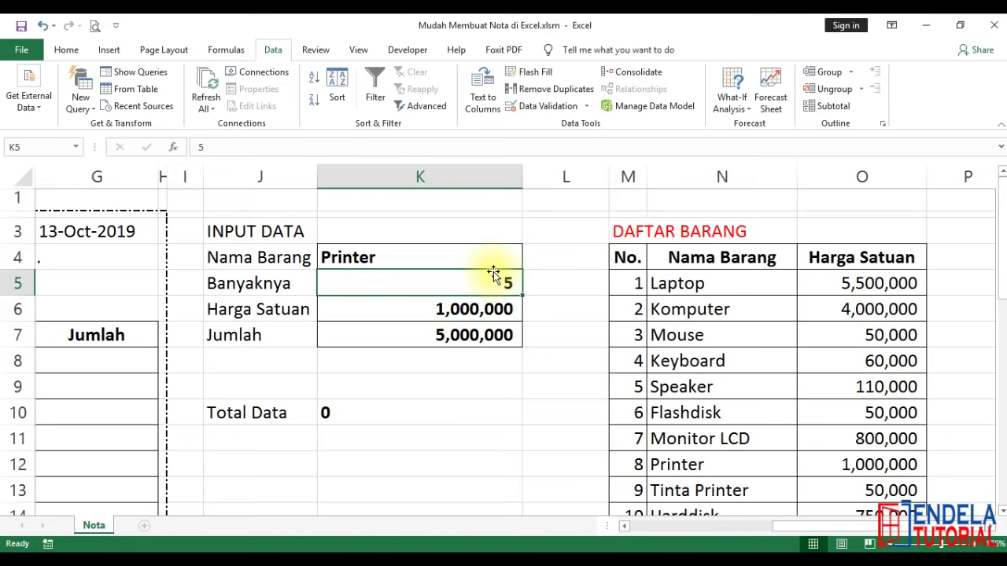
{"action": "type", "text": "4"}
{"action": "key", "text": "Return"}
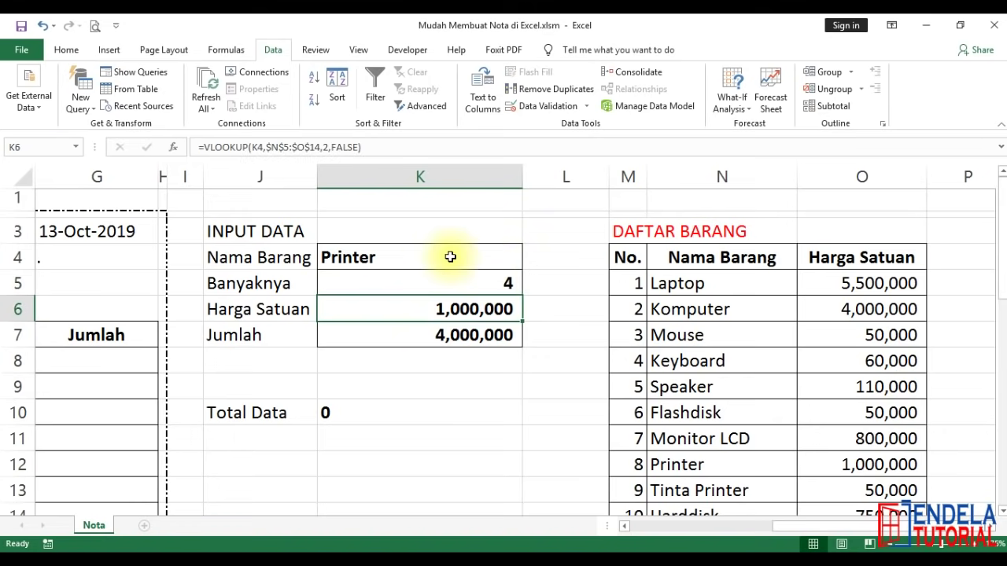
Clear Nama Barang K4 so Harga Satuan and Jumlah show #N/A.
{"action": "left_click", "coordinate": [450, 256]}
{"action": "left_click", "coordinate": [445, 413]}
{"action": "left_click", "coordinate": [366, 254]}
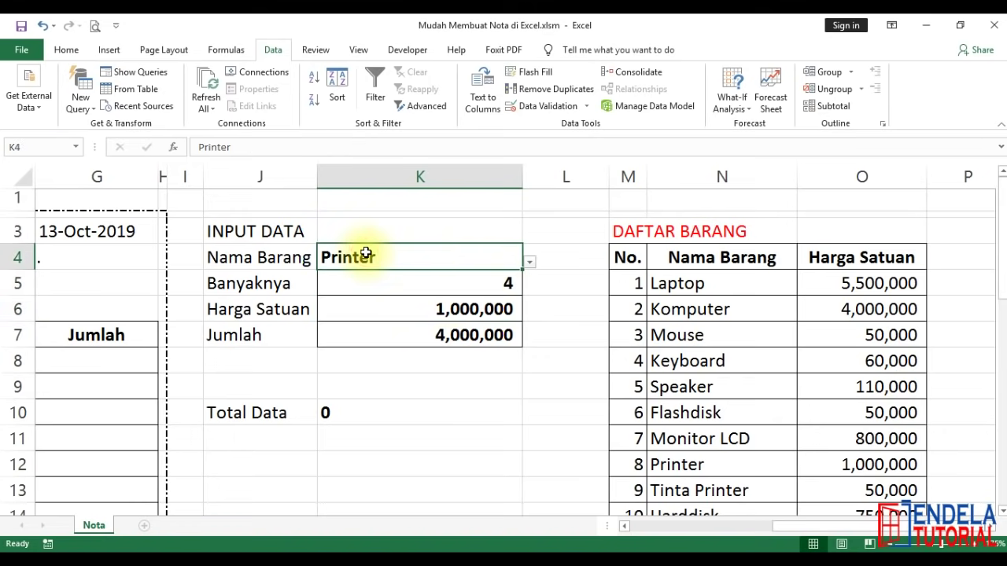
{"action": "key", "text": "Delete"}
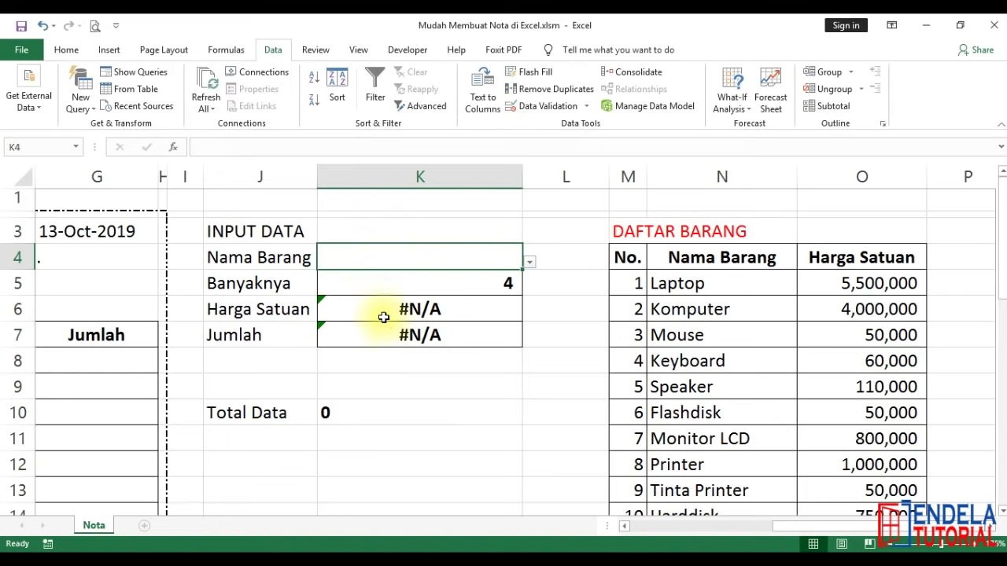
Edit K6 to wrap its VLOOKUP in IFERROR with 0 as the fallback.
{"action": "left_click", "coordinate": [381, 314]}
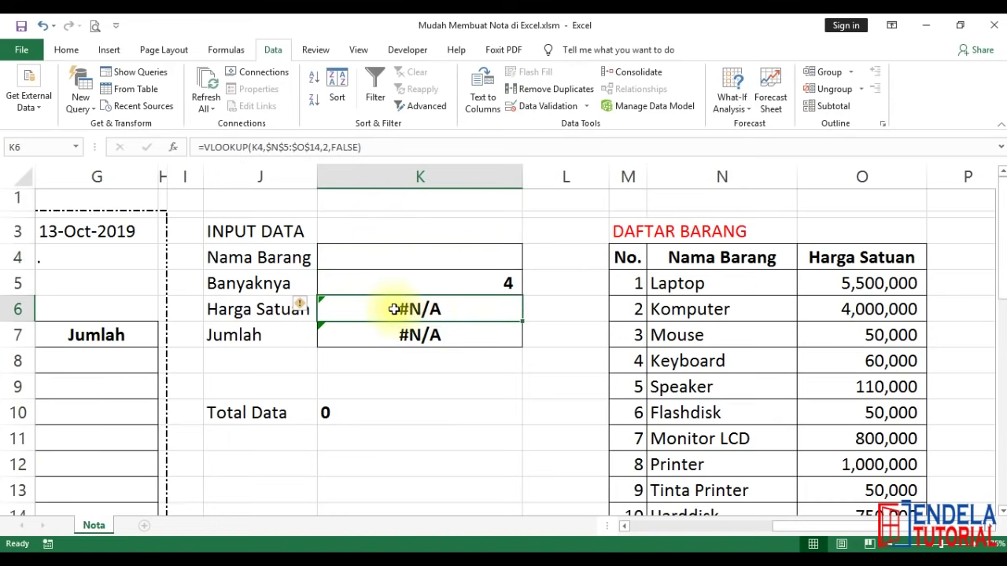
{"action": "double_click", "coordinate": [394, 309]}
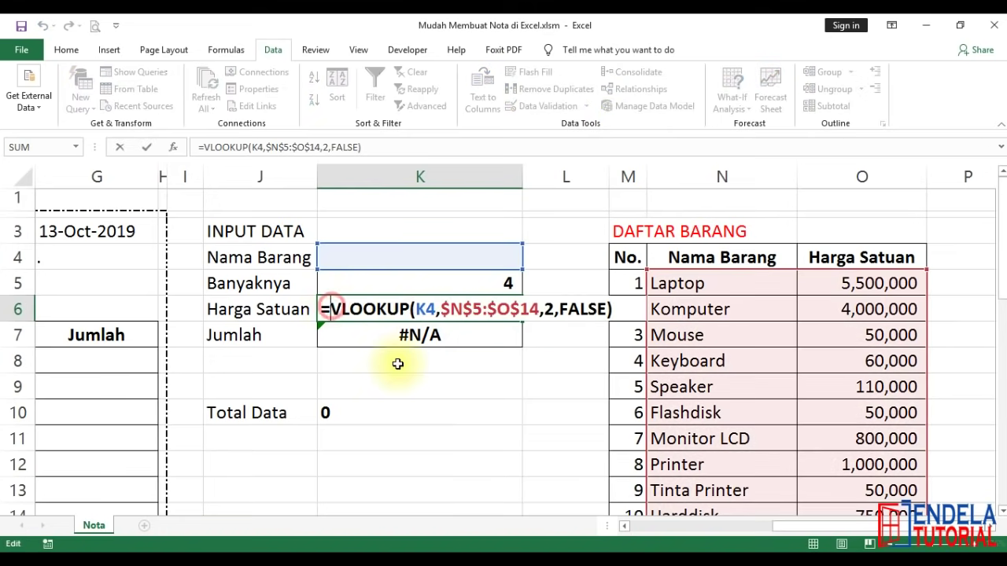
{"action": "type", "text": "IF"}
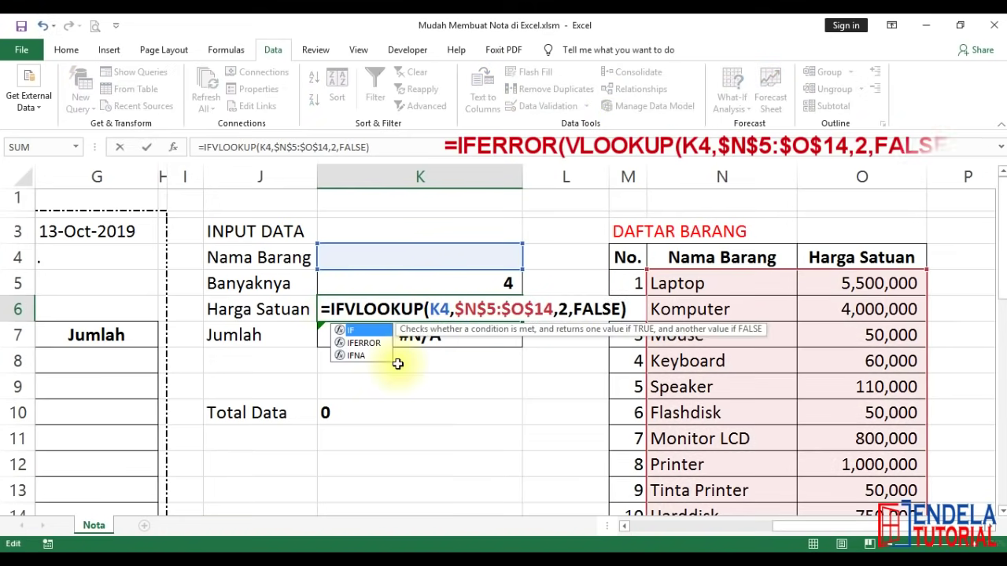
{"action": "key", "text": "Down"}
{"action": "key", "text": "Tab"}
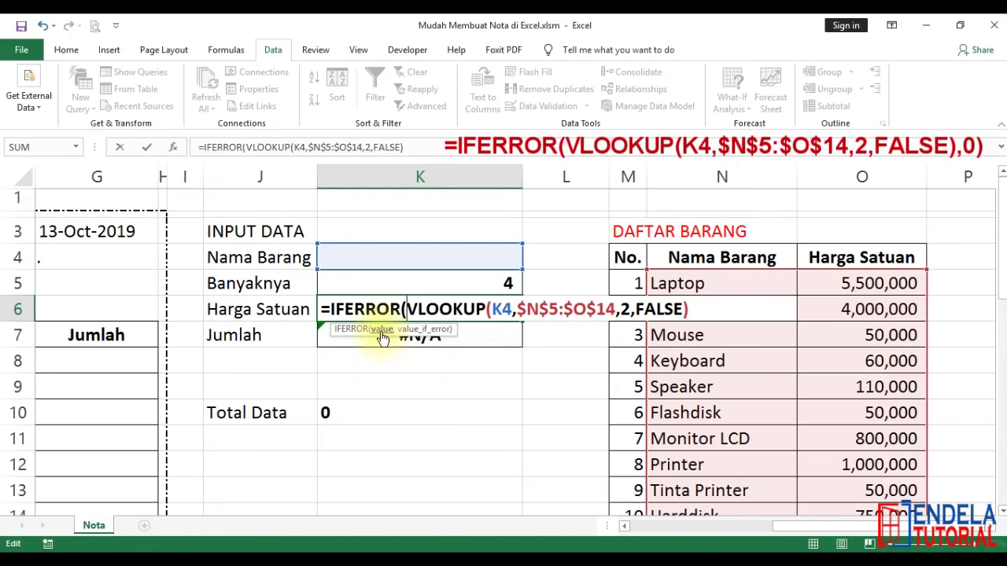
{"action": "left_click", "coordinate": [699, 309]}
{"action": "type", "text": ",0"}
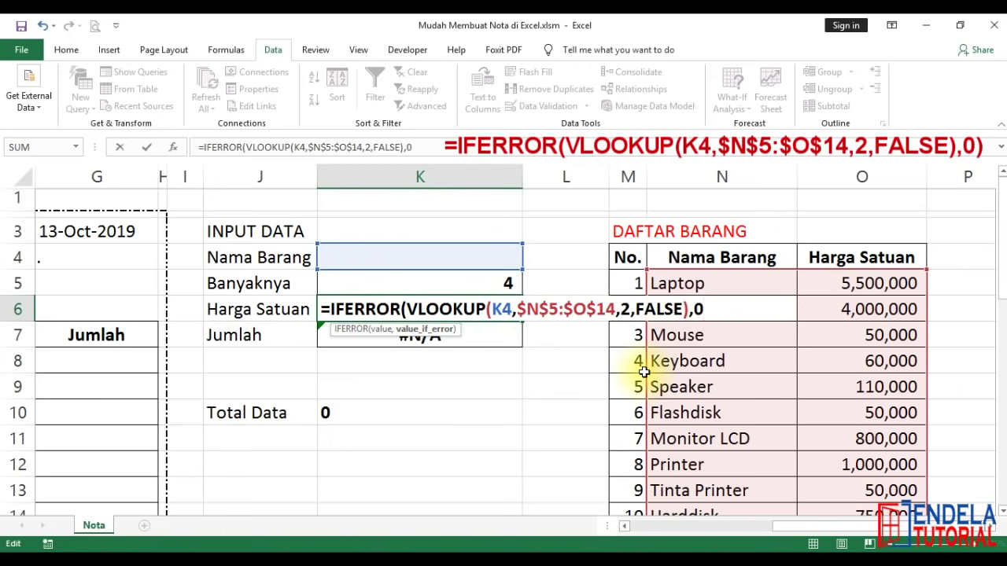
{"action": "type", "text": ")"}
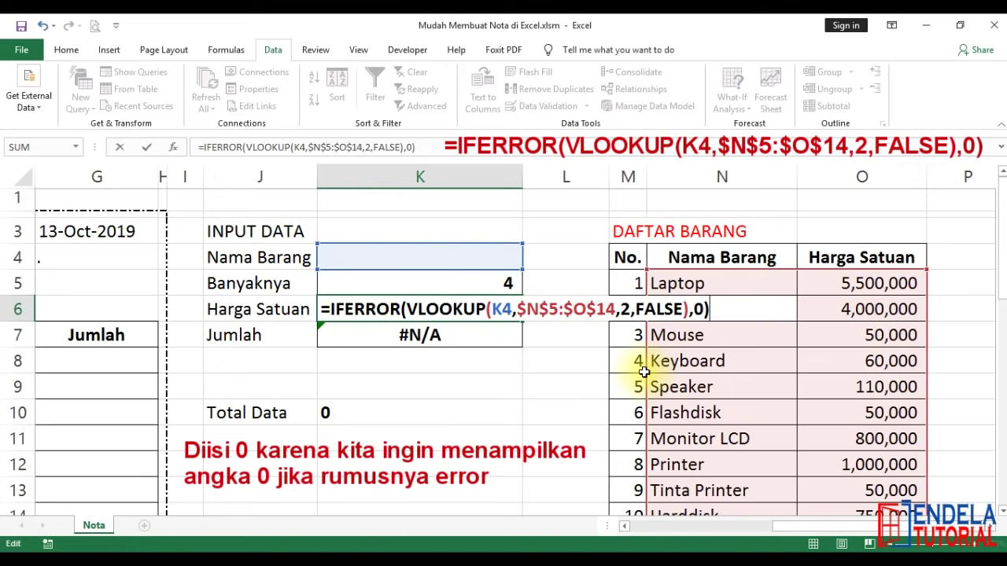
Highlight the VLOOKUP and IFERROR parts, then commit so K6 shows a dash.
{"action": "left_click_drag", "start_coordinate": [406, 310], "coordinate": [690, 315]}
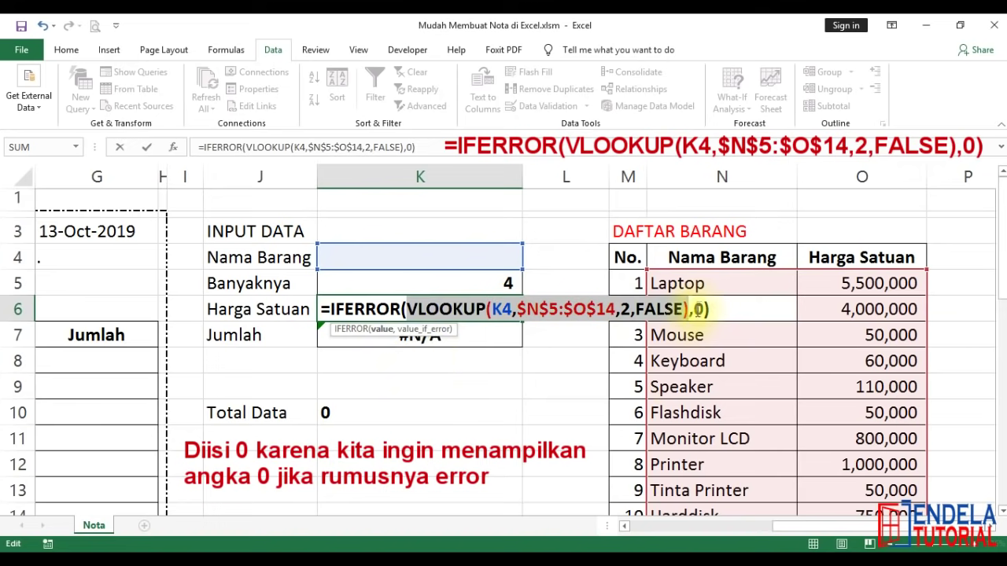
{"action": "left_click", "coordinate": [695, 313]}
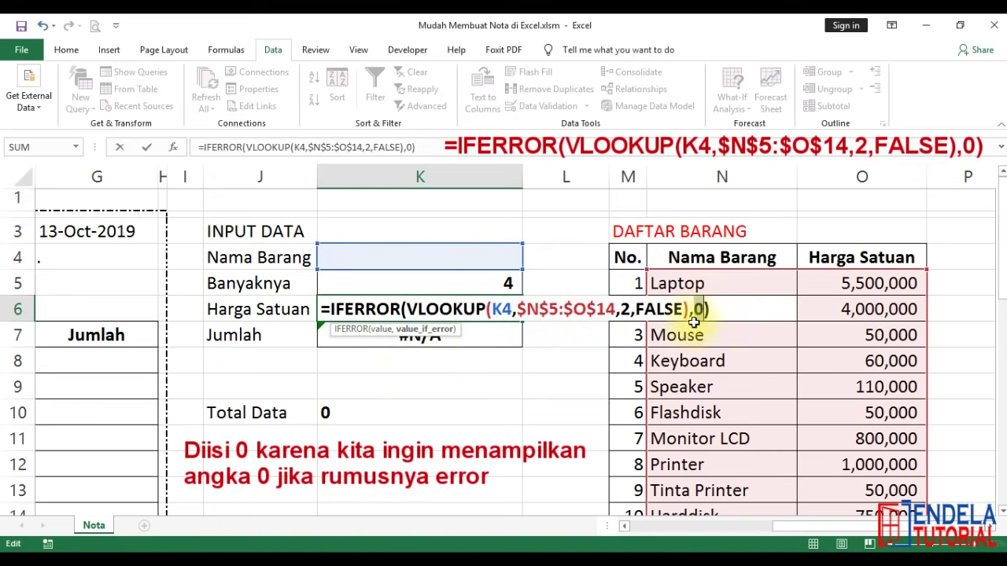
{"action": "left_click_drag", "start_coordinate": [397, 310], "coordinate": [324, 311]}
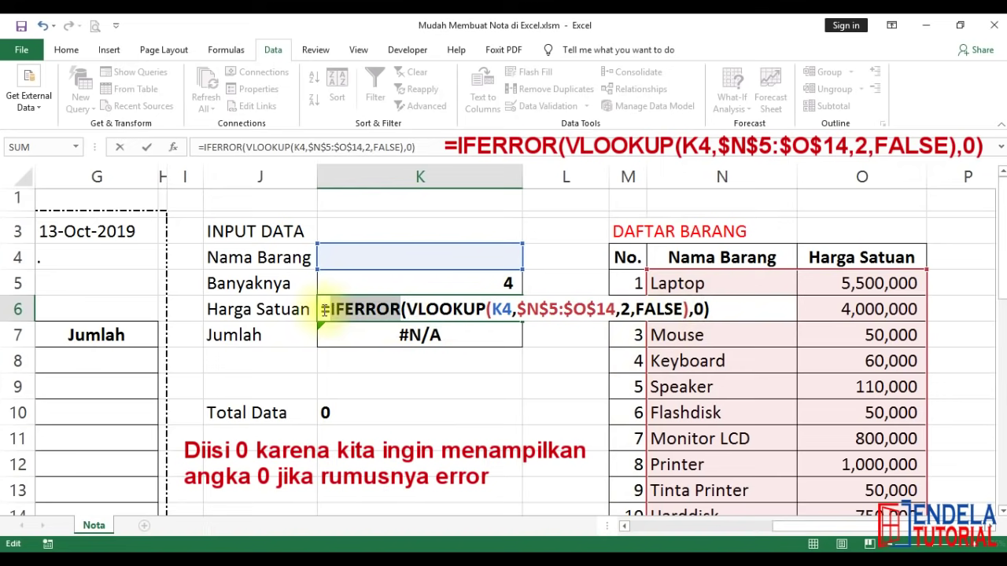
{"action": "left_click", "coordinate": [324, 311]}
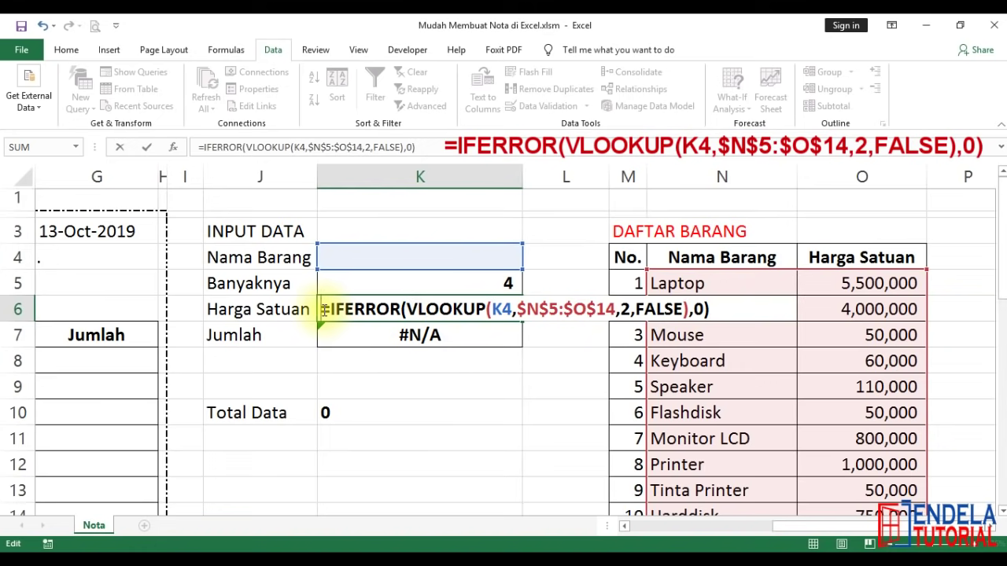
{"action": "key", "text": "Return"}
{"action": "left_click", "coordinate": [439, 313]}
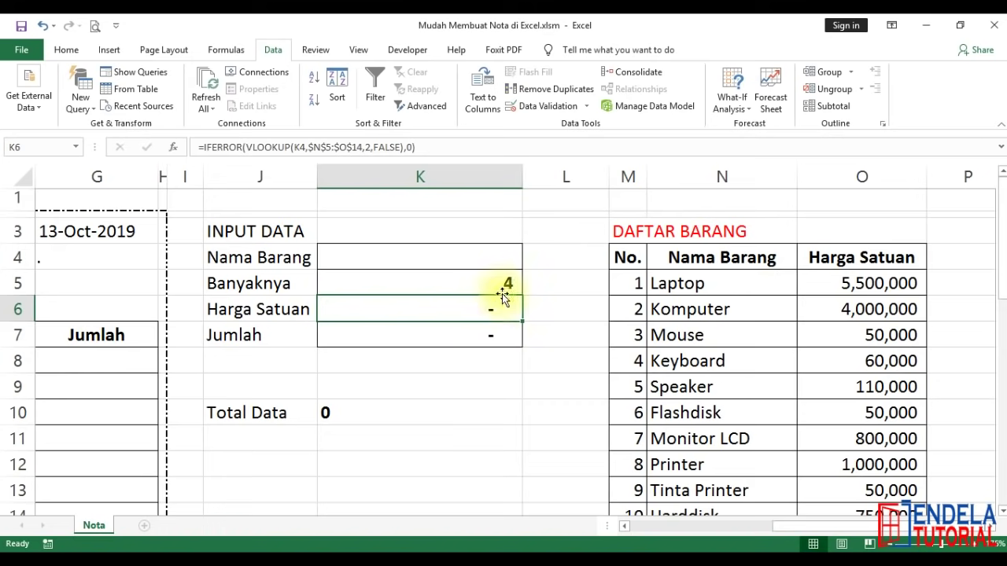
Choose Speaker in K4 so Harga Satuan shows 110,000 and Jumlah 440,000.
{"action": "left_click", "coordinate": [494, 255]}
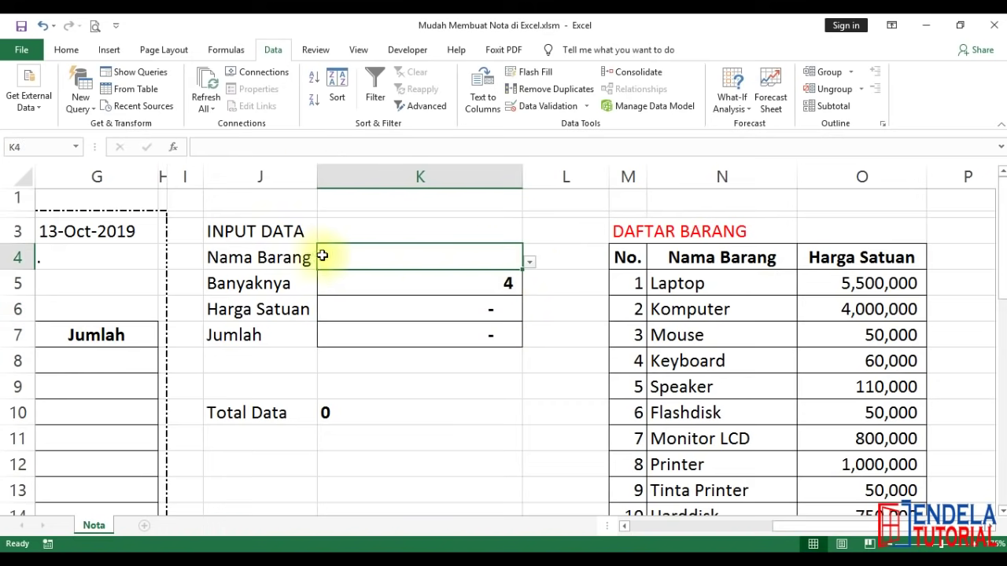
{"action": "left_click", "coordinate": [535, 264]}
{"action": "left_click", "coordinate": [494, 258]}
{"action": "left_click", "coordinate": [527, 260]}
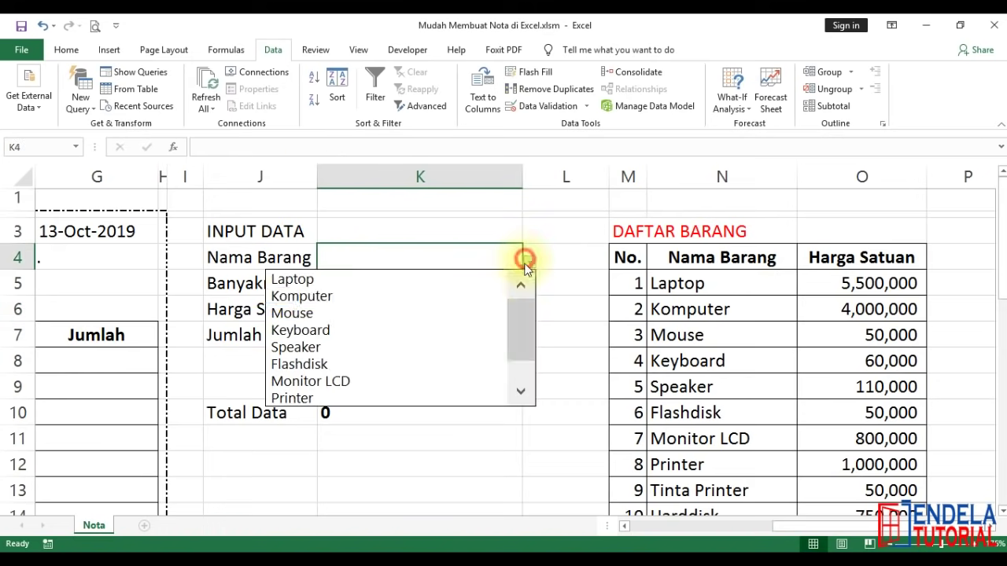
{"action": "left_click", "coordinate": [477, 349]}
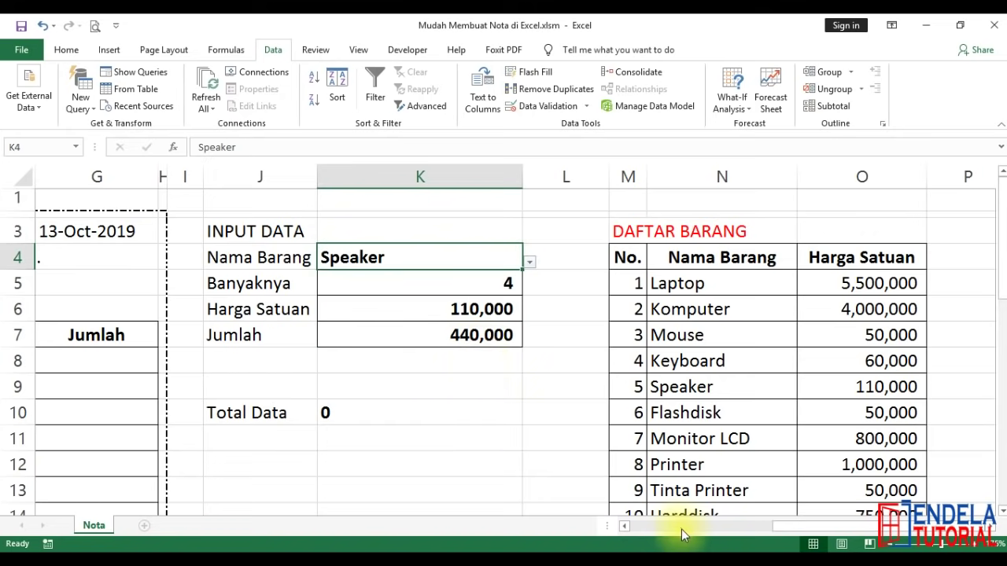
Scroll up and down the Nota sheet to review the whole invoice layout.
{"action": "left_click", "coordinate": [679, 527]}
{"action": "scroll", "coordinate": [433, 378], "scroll_direction": "down", "scroll_amount": 7}
{"action": "scroll", "coordinate": [434, 379], "scroll_direction": "up", "scroll_amount": 1}
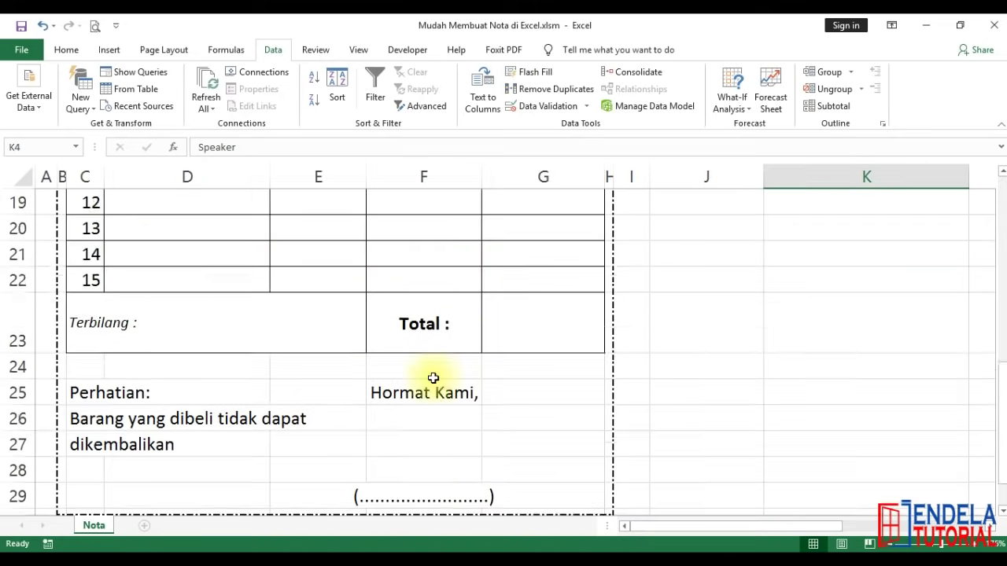
{"action": "scroll", "coordinate": [433, 378], "scroll_direction": "up", "scroll_amount": 6}
{"action": "scroll", "coordinate": [424, 336], "scroll_direction": "down", "scroll_amount": 2, "text": "ctrl"}
{"action": "scroll", "coordinate": [423, 336], "scroll_direction": "down", "scroll_amount": 1, "text": "ctrl"}
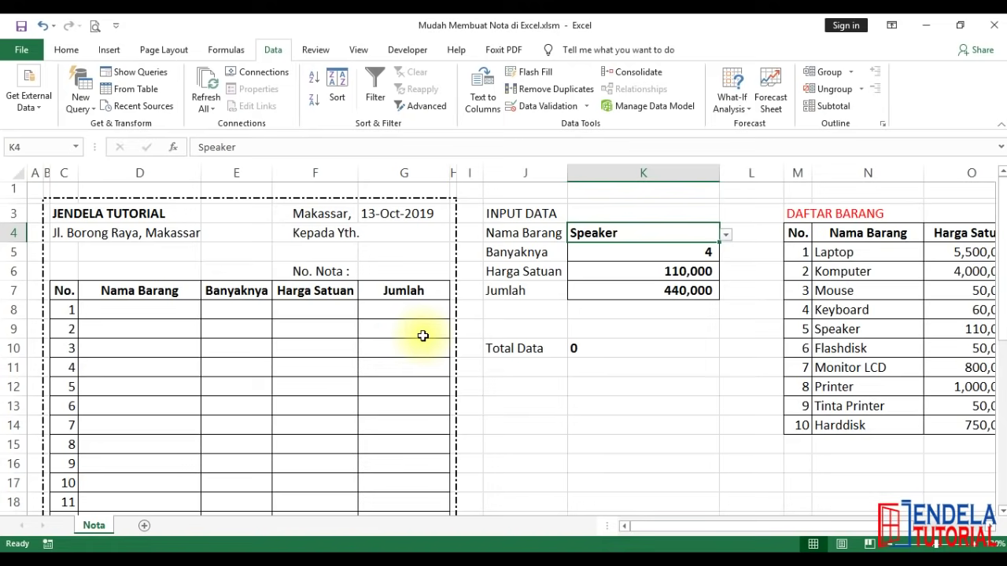
{"action": "scroll", "coordinate": [423, 336], "scroll_direction": "down", "scroll_amount": 2, "text": "ctrl"}
{"action": "scroll", "coordinate": [423, 336], "scroll_direction": "down", "scroll_amount": 1}
{"action": "scroll", "coordinate": [423, 336], "scroll_direction": "up", "scroll_amount": 1}
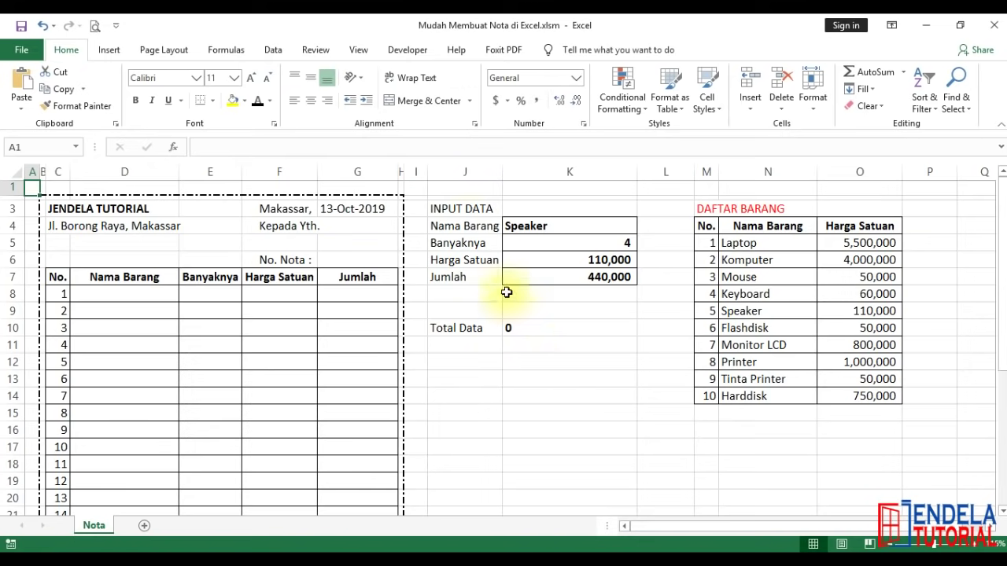
Show the Developer tab and confirm it is ticked under Options > Customize Ribbon.
{"action": "left_click", "coordinate": [406, 53]}
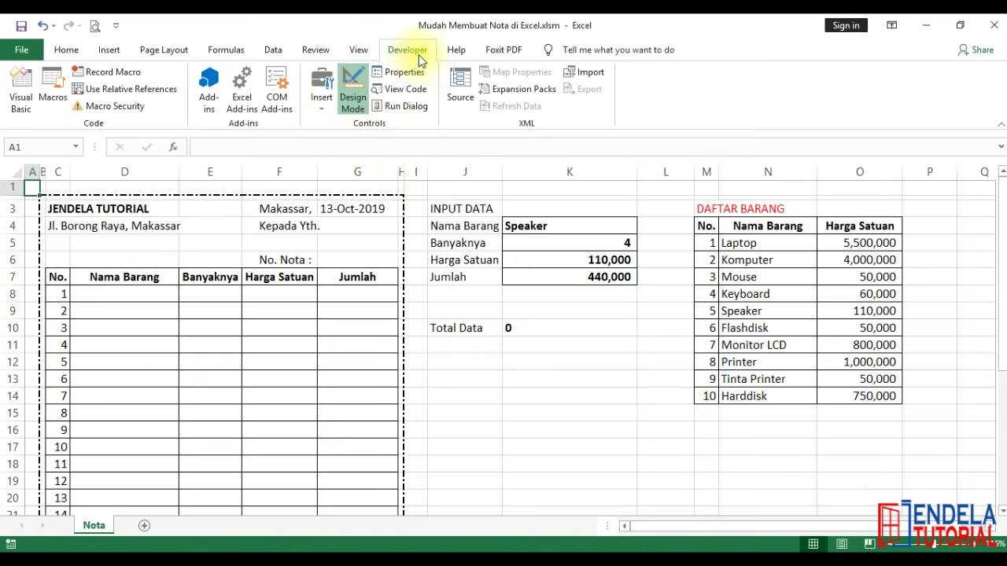
{"action": "left_click", "coordinate": [12, 55]}
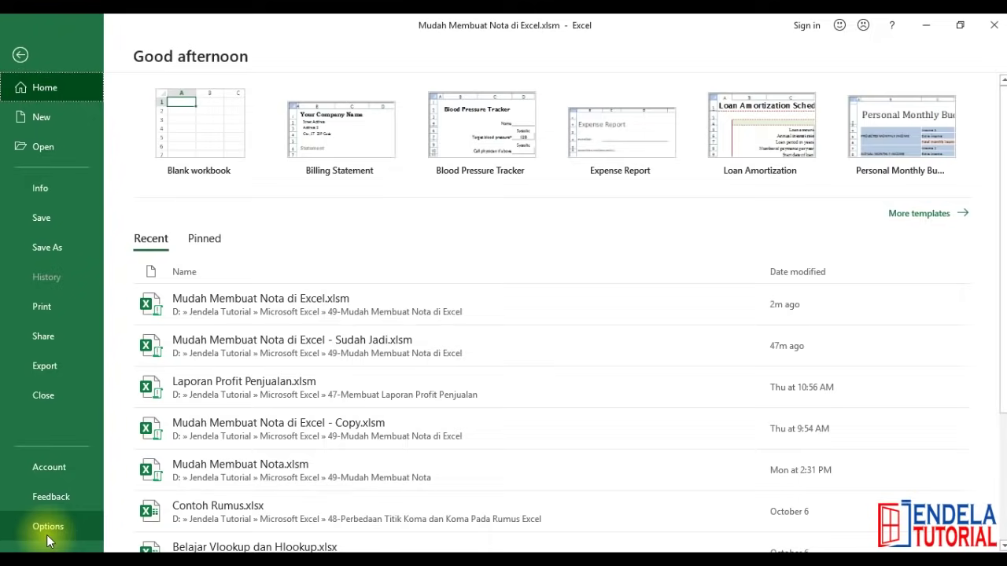
{"action": "left_click", "coordinate": [48, 527]}
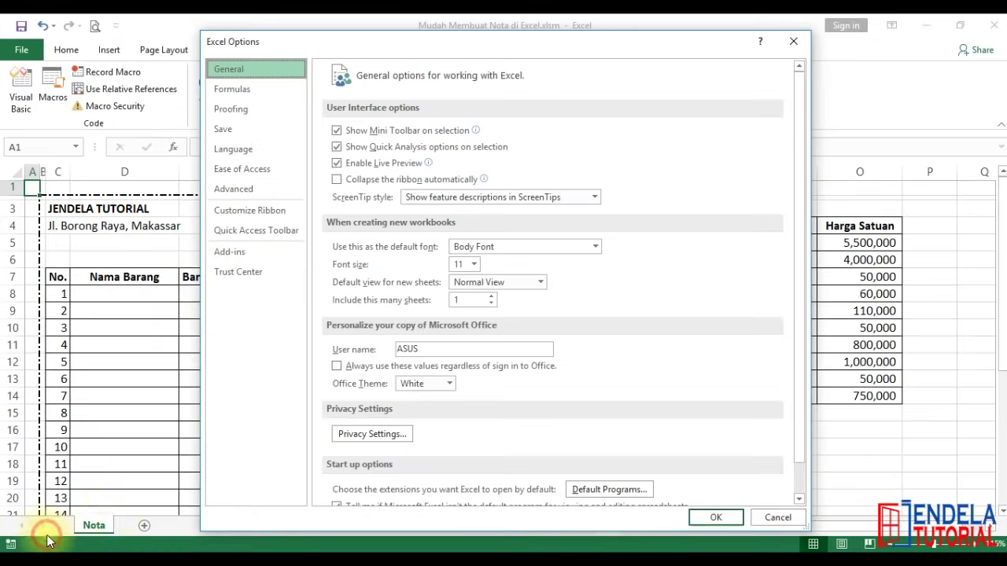
{"action": "left_click", "coordinate": [233, 216]}
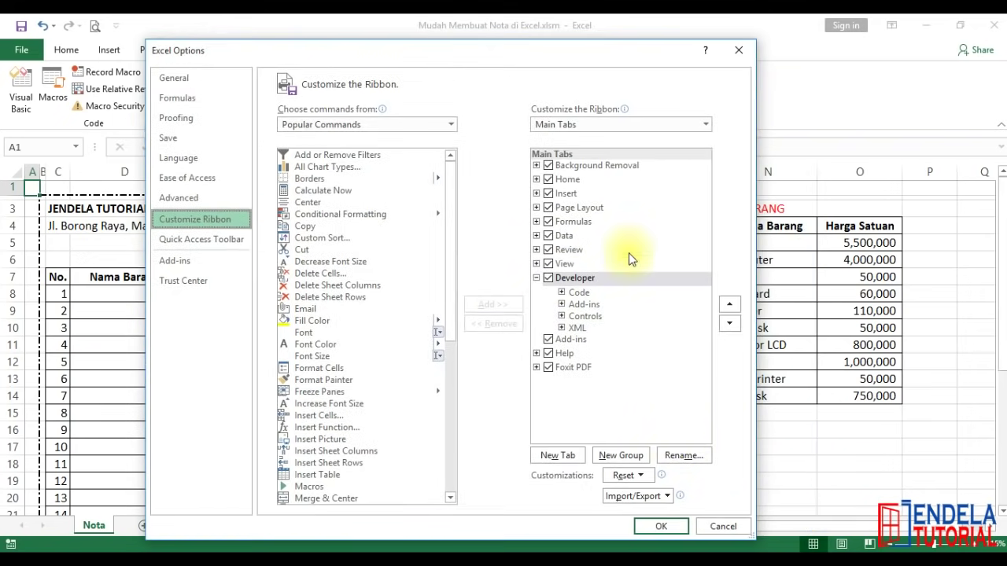
{"action": "left_click", "coordinate": [670, 526]}
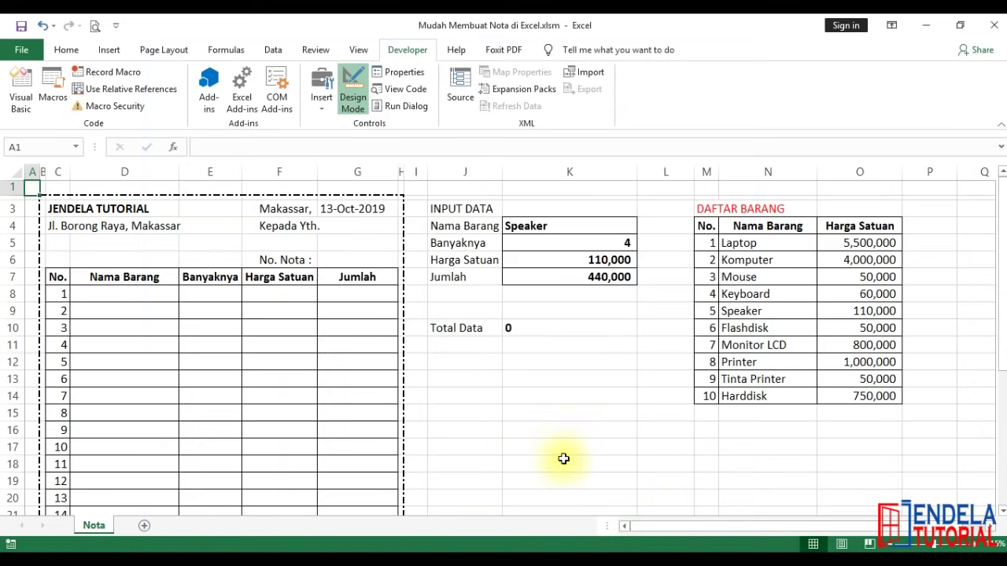
Draw an ActiveX command button just below the Jumlah row in column K.
{"action": "left_click", "coordinate": [576, 374]}
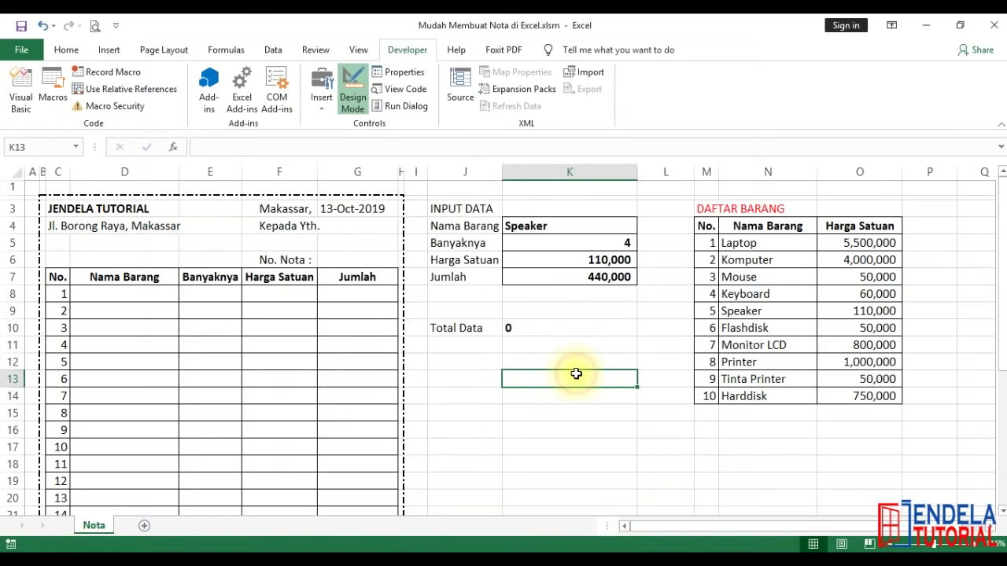
{"action": "left_click", "coordinate": [321, 111]}
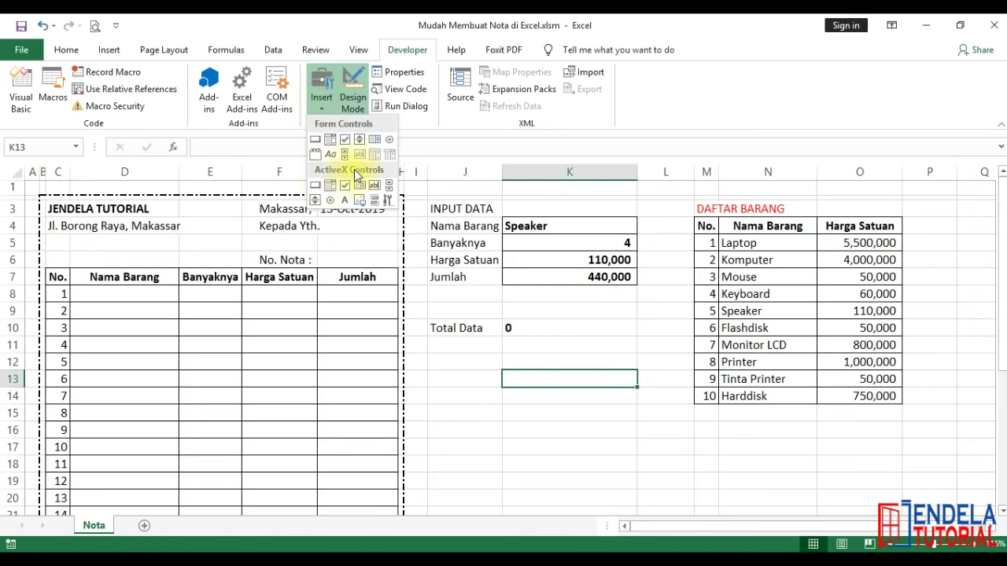
{"action": "left_click", "coordinate": [318, 189]}
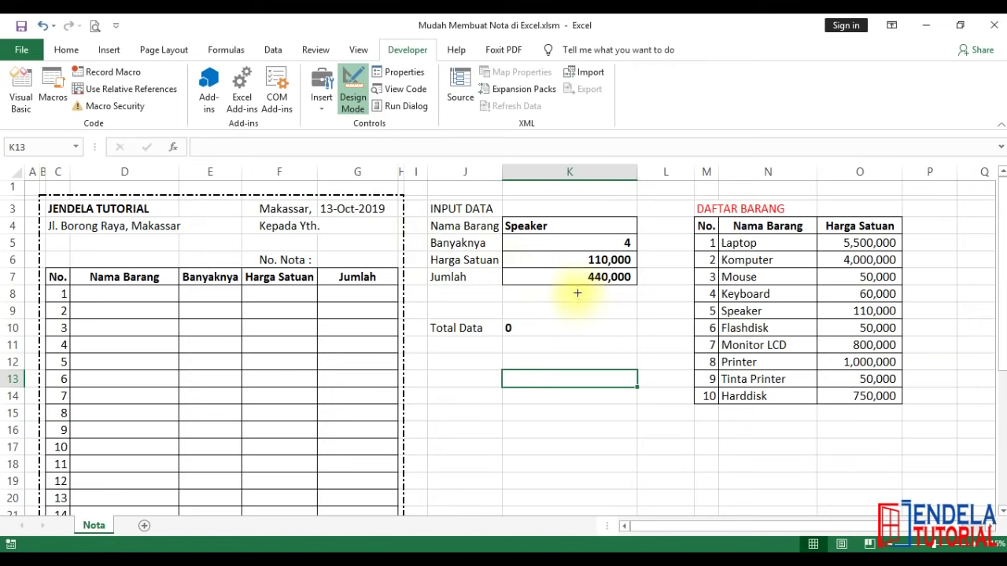
{"action": "left_click_drag", "start_coordinate": [570, 292], "coordinate": [638, 317]}
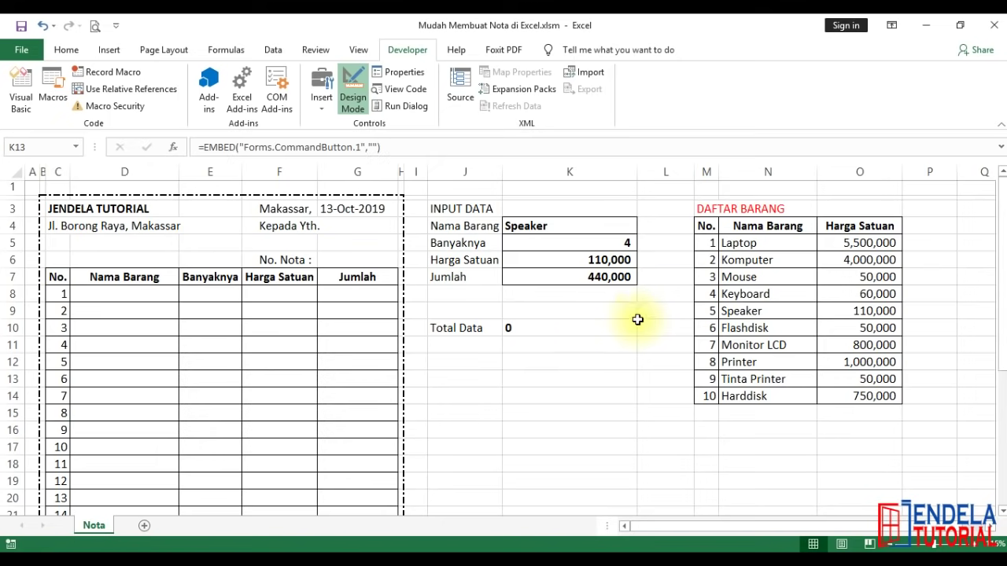
{"action": "left_click", "coordinate": [603, 361]}
Reselect CommandButton1 for copying and pick K12 as the paste spot.
{"action": "left_click", "coordinate": [590, 313]}
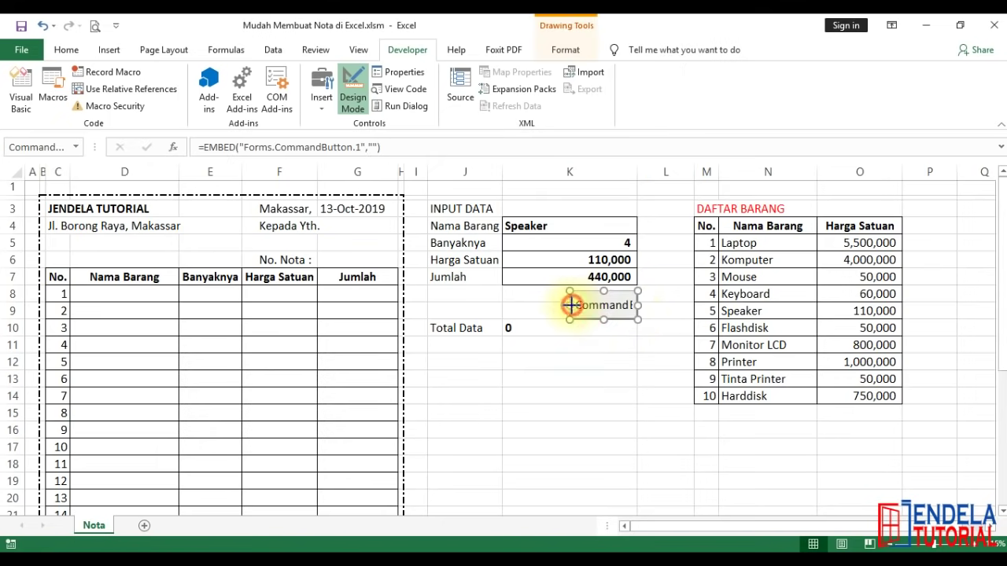
{"action": "left_click", "coordinate": [576, 350]}
{"action": "left_click", "coordinate": [606, 311]}
{"action": "left_click", "coordinate": [603, 381]}
{"action": "left_click", "coordinate": [604, 307]}
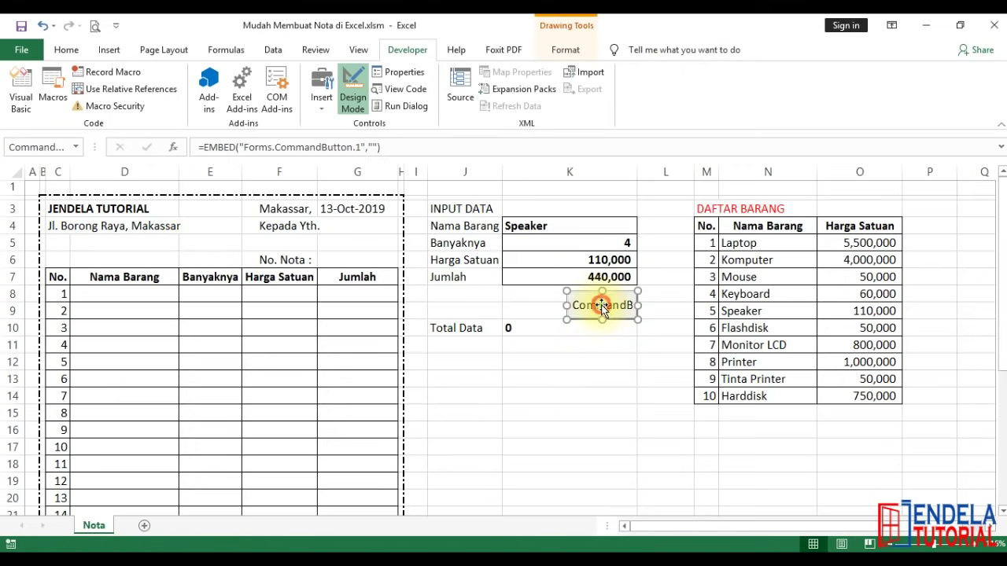
{"action": "left_click", "coordinate": [578, 360]}
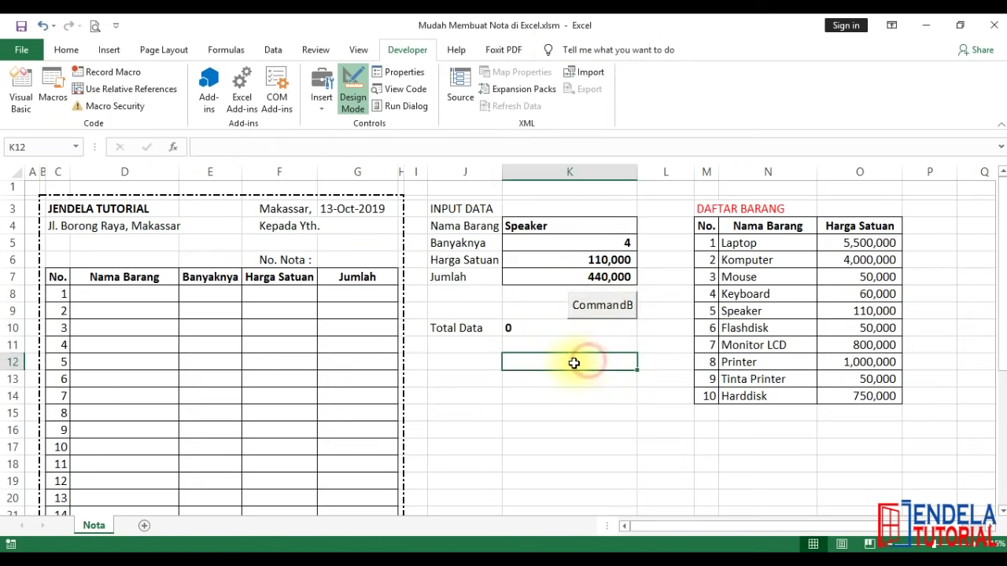
Paste a copy of the command button and line it up on row 11 below Total Data.
{"action": "key", "text": "ctrl+v"}
{"action": "left_click_drag", "start_coordinate": [606, 378], "coordinate": [466, 362]}
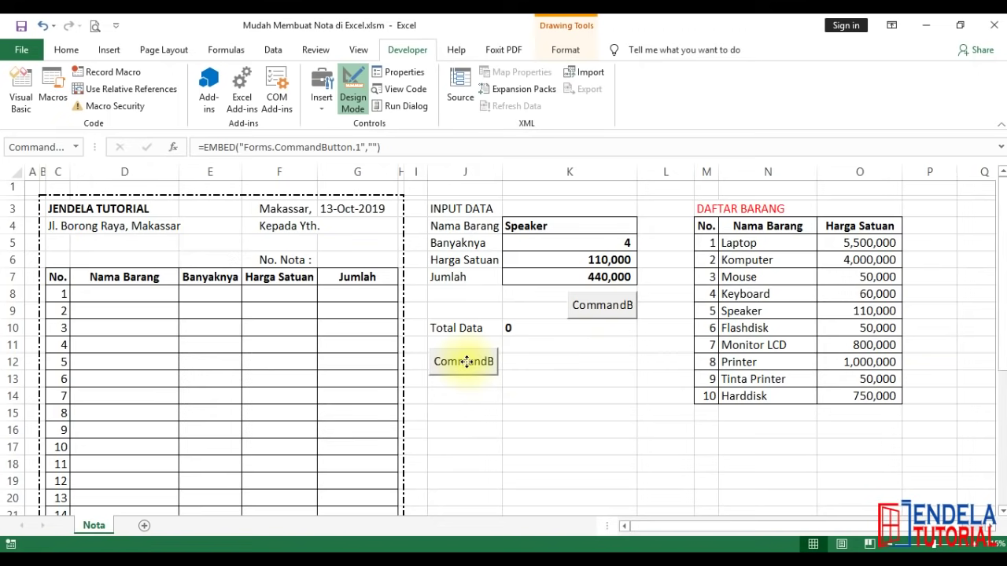
{"action": "left_click_drag", "start_coordinate": [467, 362], "coordinate": [543, 404]}
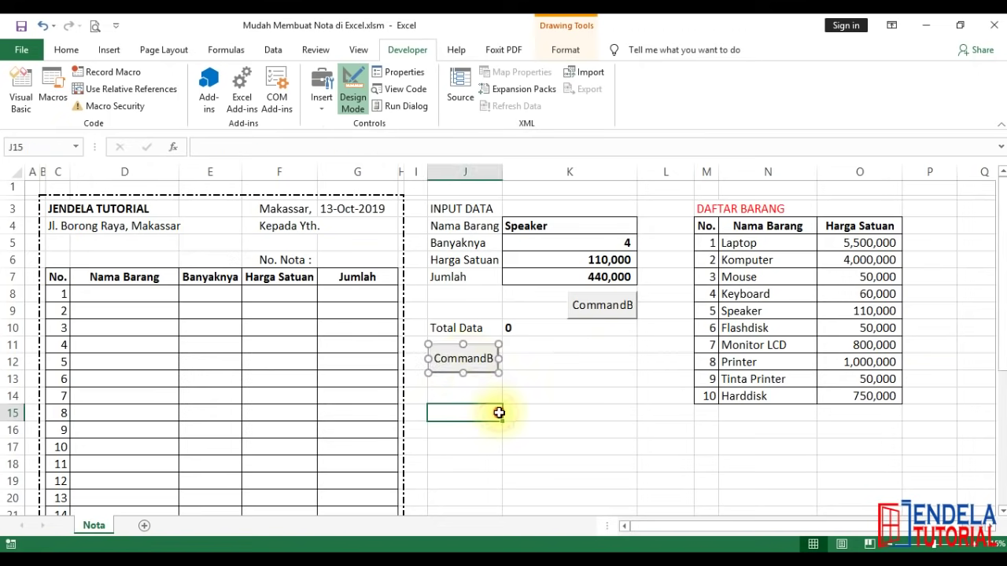
{"action": "left_click_drag", "start_coordinate": [535, 435], "coordinate": [543, 363]}
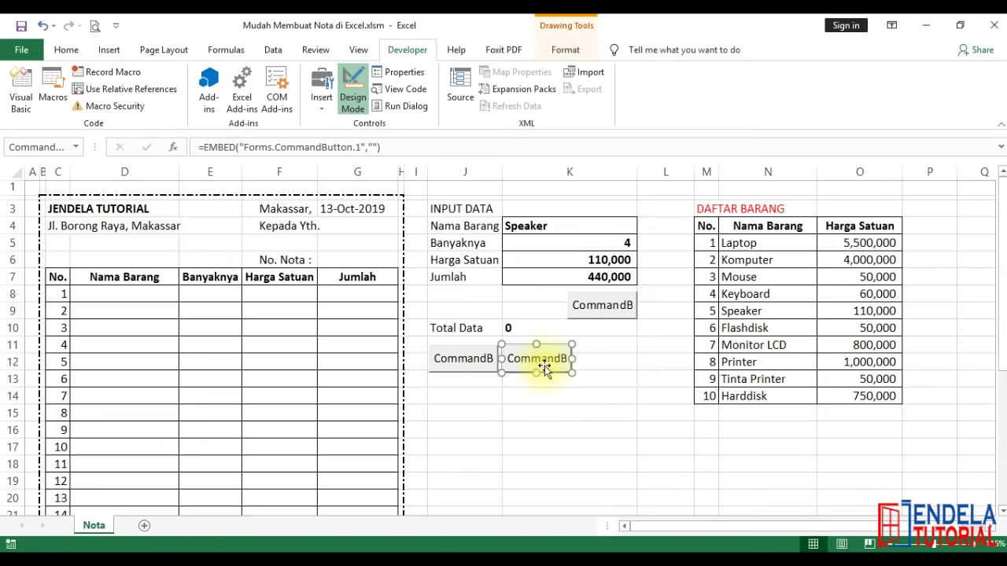
{"action": "left_click", "coordinate": [542, 412]}
{"action": "left_click", "coordinate": [580, 312]}
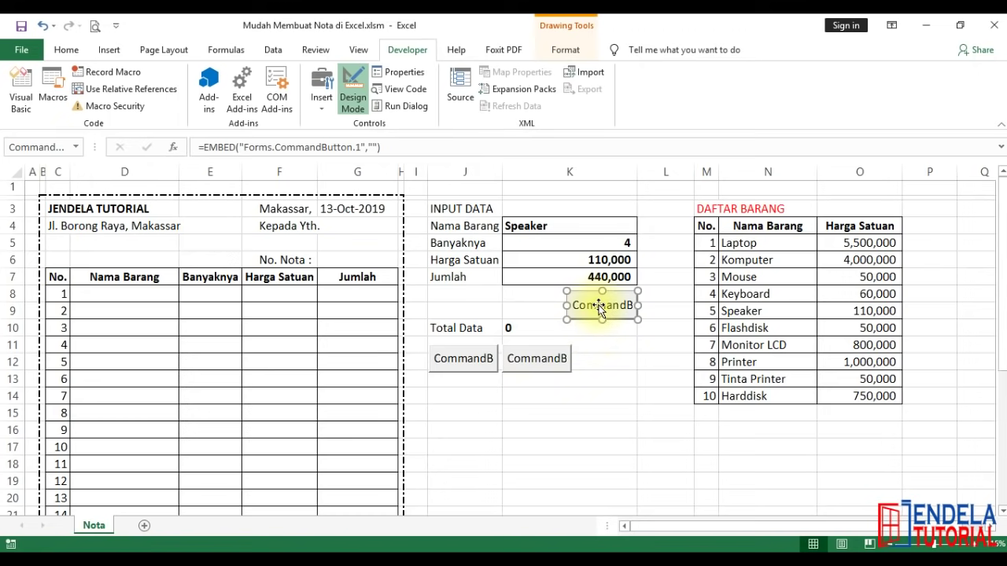
In Properties, give the top button Caption 'Simpan' and (Name) 'cmdSimpan'.
{"action": "left_click", "coordinate": [404, 70]}
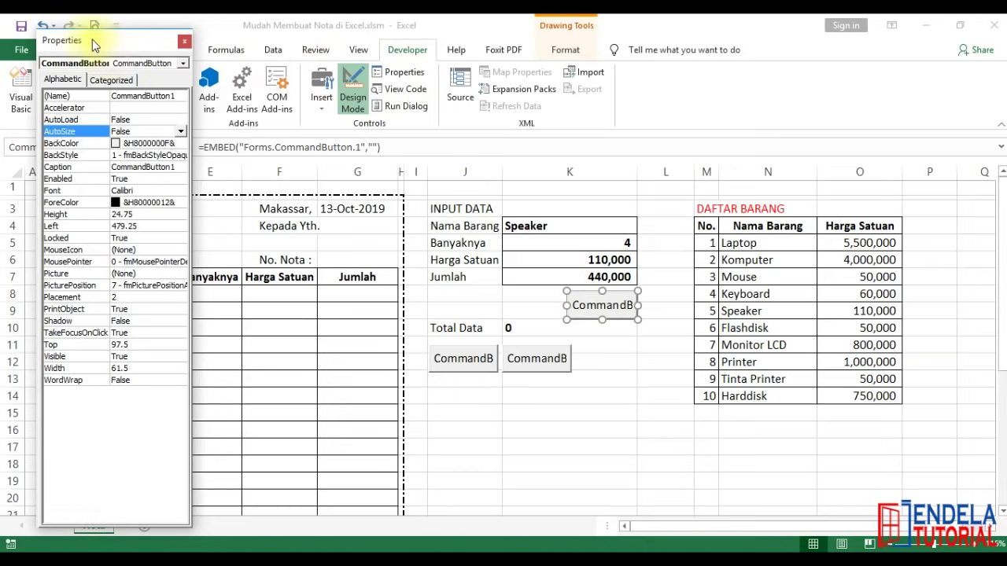
{"action": "left_click_drag", "start_coordinate": [92, 39], "coordinate": [109, 34]}
{"action": "left_click", "coordinate": [84, 162]}
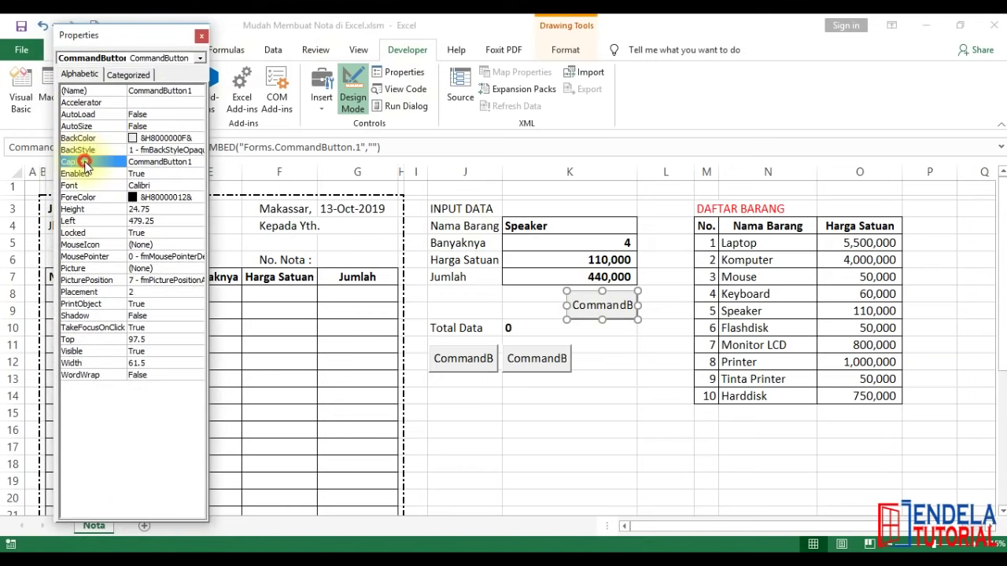
{"action": "type", "text": "Simpan"}
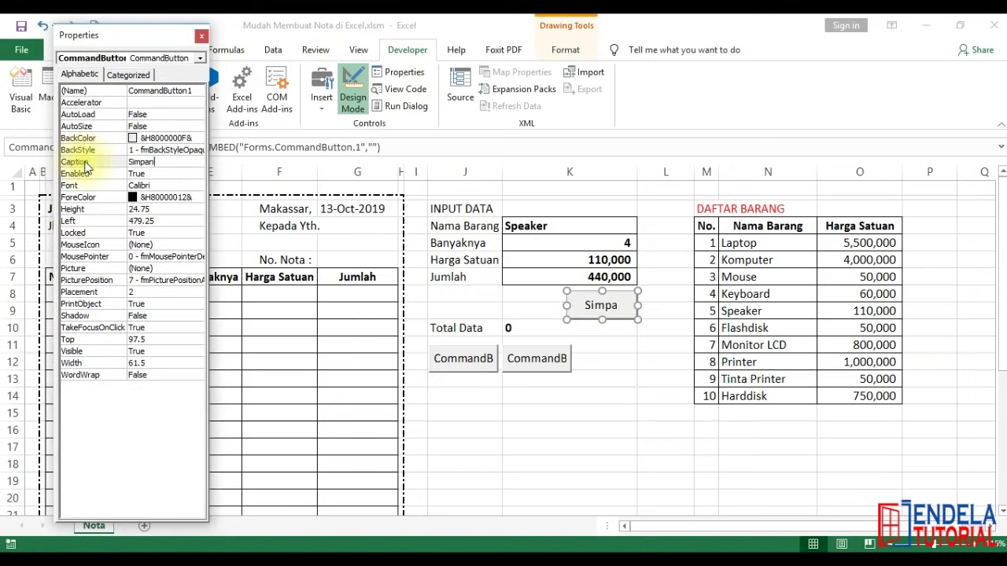
{"action": "left_click", "coordinate": [88, 92]}
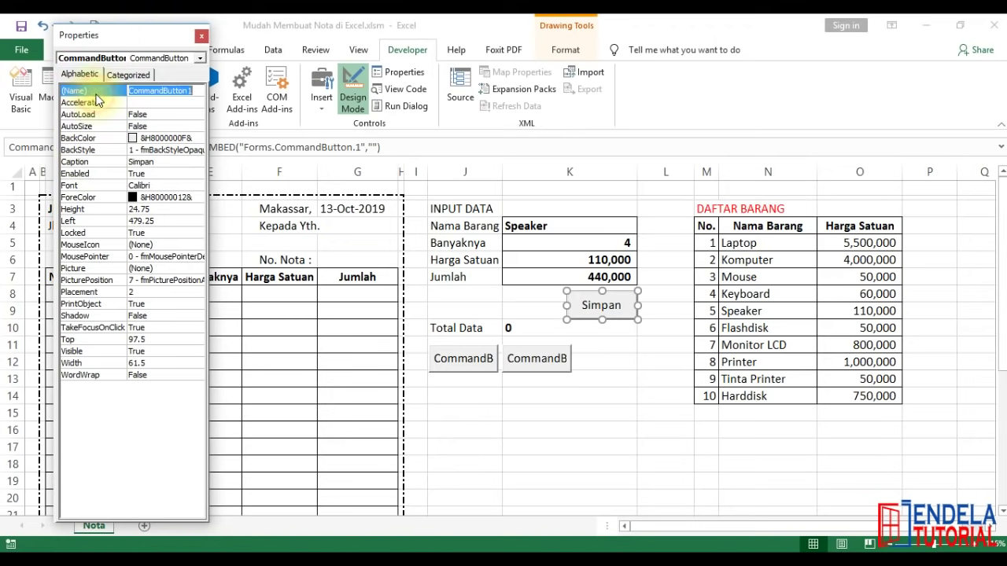
{"action": "type", "text": "cmdSimpan"}
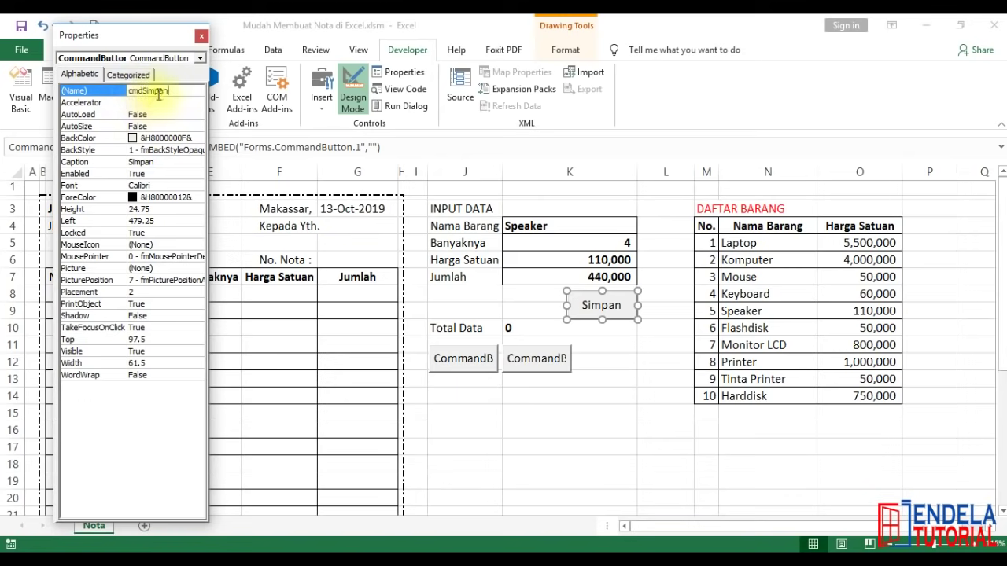
{"action": "key", "text": "Return"}
{"action": "left_click", "coordinate": [465, 359]}
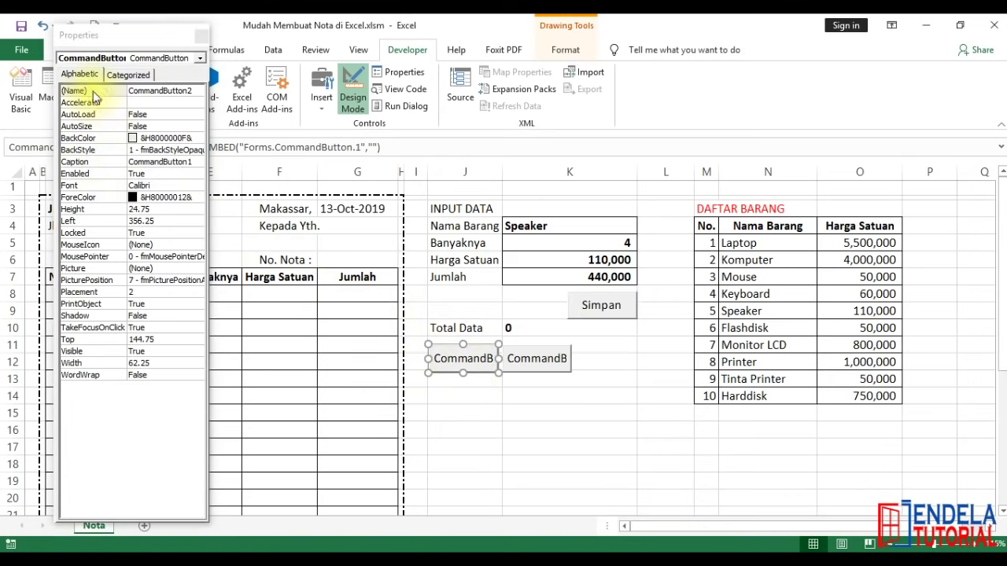
Give the lower left button Caption 'Data Baru' and Name 'cmdBaru'.
{"action": "left_click", "coordinate": [103, 160]}
{"action": "type", "text": "Da"}
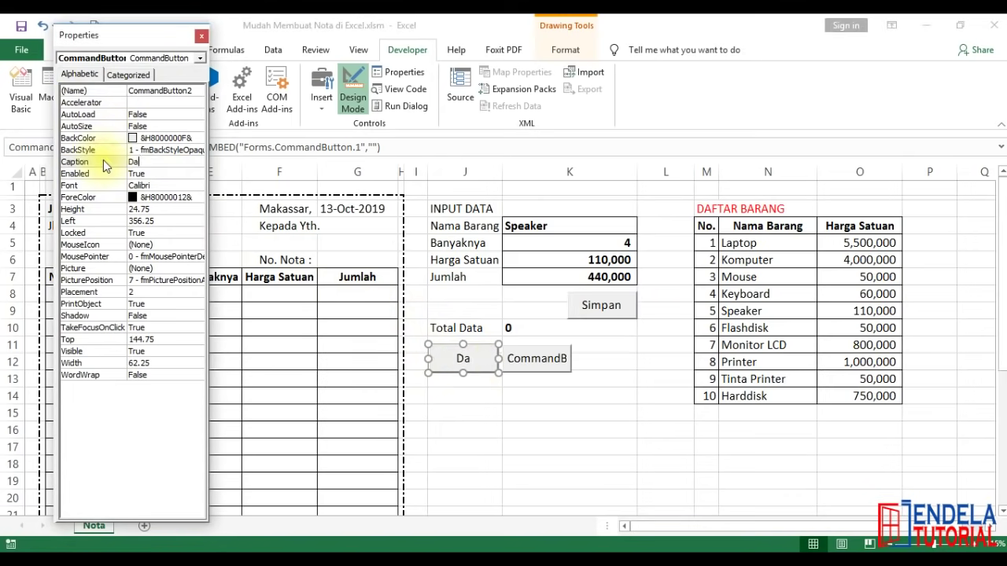
{"action": "type", "text": "ta Baru"}
{"action": "left_click", "coordinate": [78, 92]}
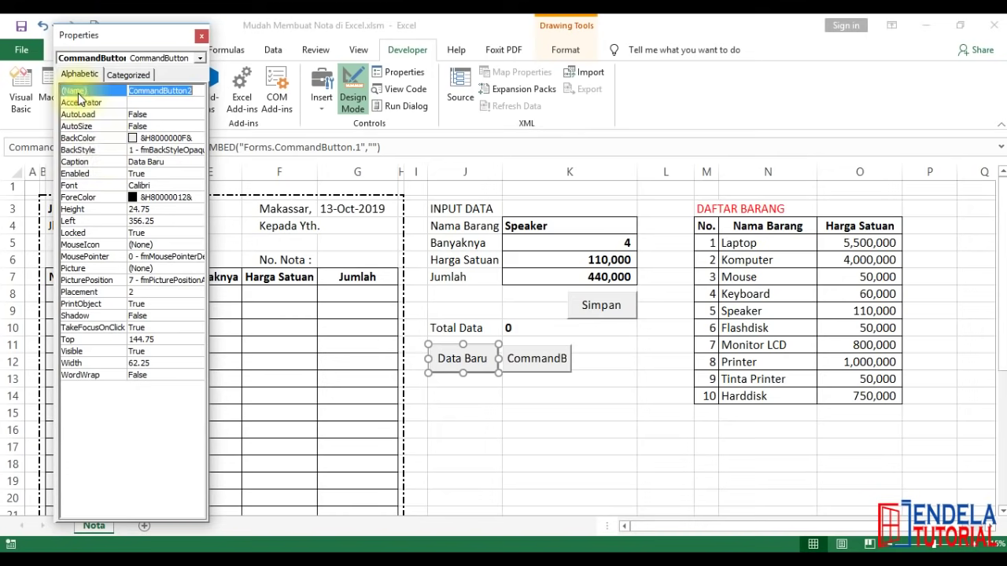
{"action": "type", "text": "cmdBa"}
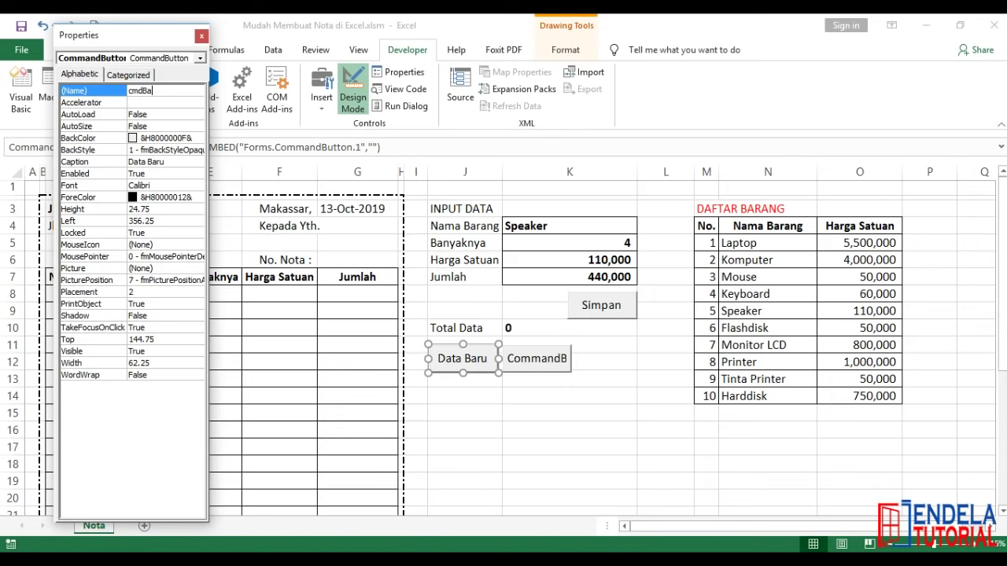
{"action": "left_click", "coordinate": [79, 94]}
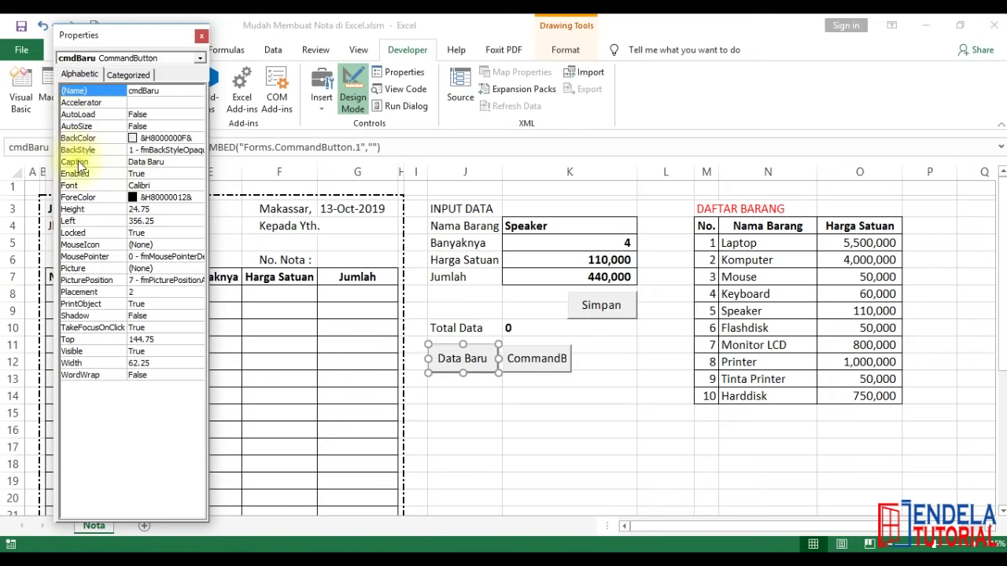
{"action": "left_click", "coordinate": [102, 162]}
{"action": "left_click", "coordinate": [91, 94]}
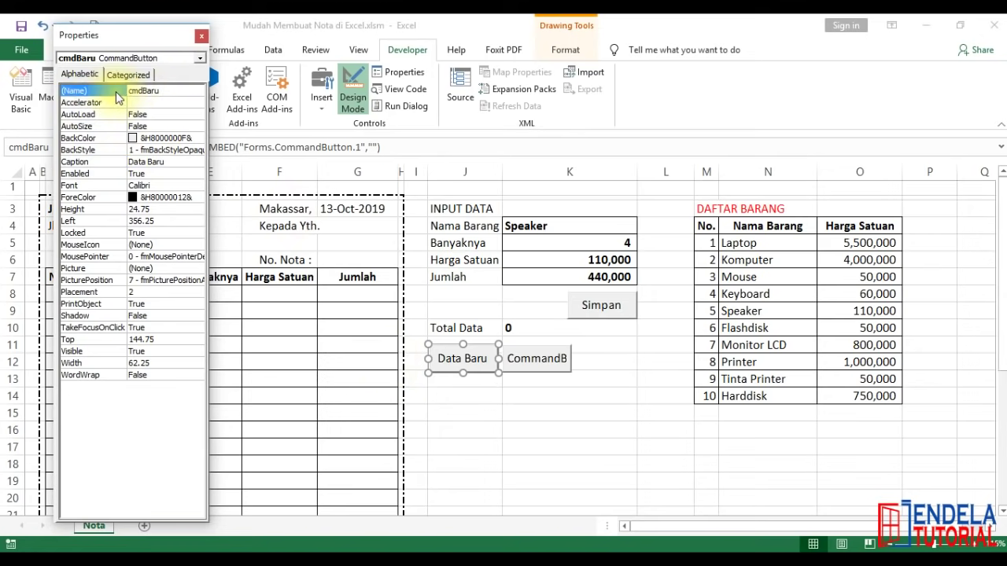
{"action": "left_click_drag", "start_coordinate": [130, 44], "coordinate": [130, 36]}
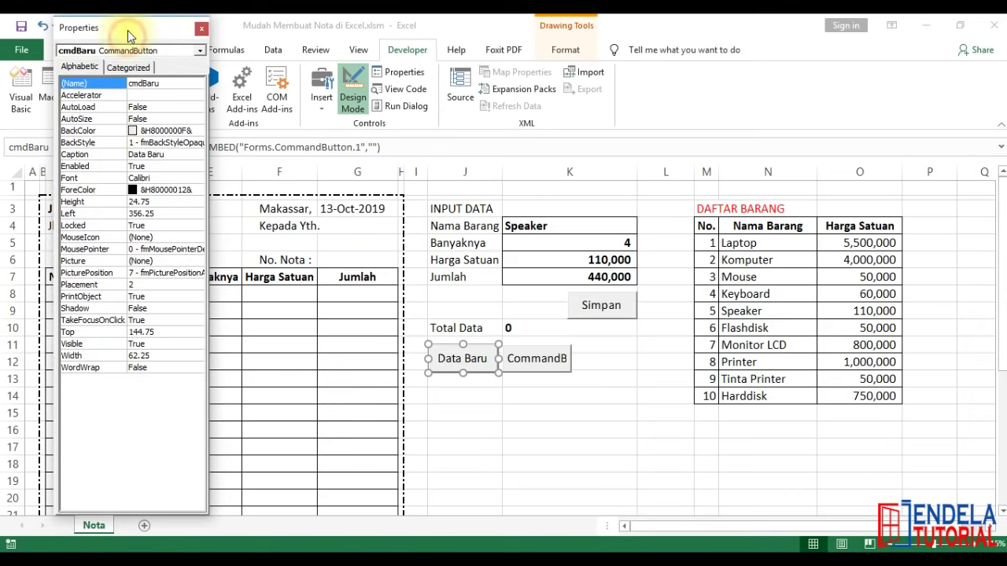
{"action": "left_click", "coordinate": [96, 155]}
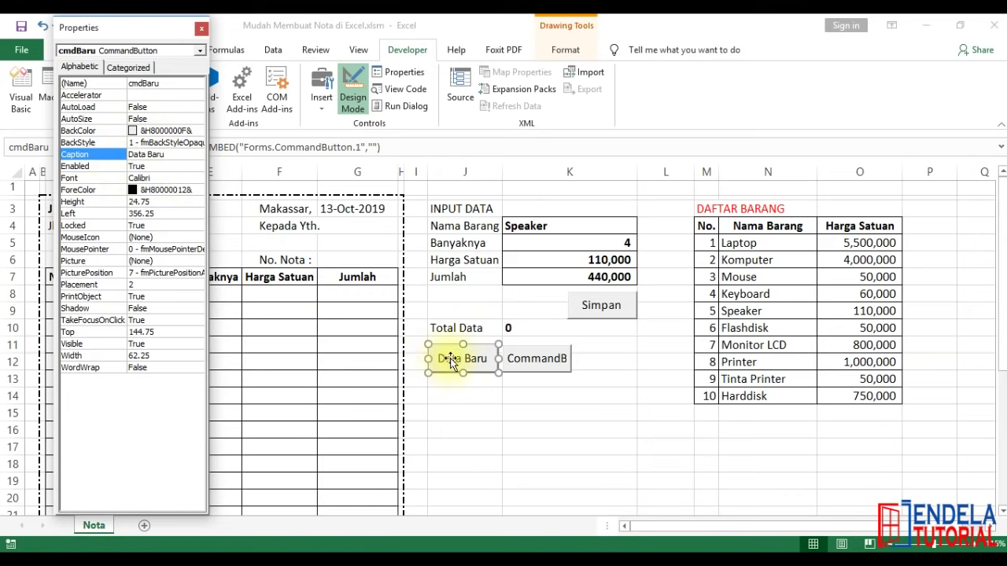
Give the third button Caption 'Cetak' and Name 'cmdCetak', then close Properties.
{"action": "left_click", "coordinate": [543, 362]}
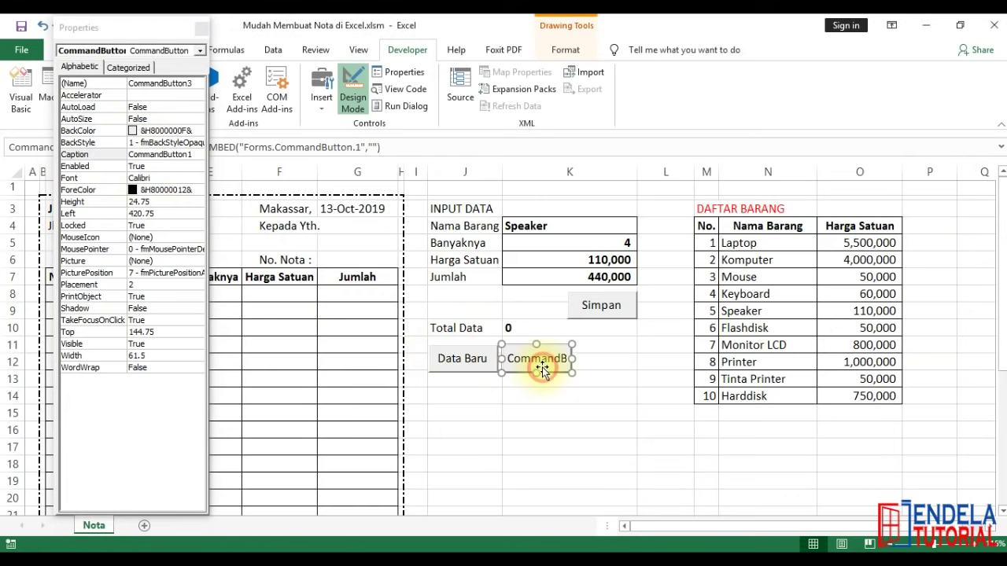
{"action": "left_click", "coordinate": [99, 156]}
{"action": "type", "text": "Cetak"}
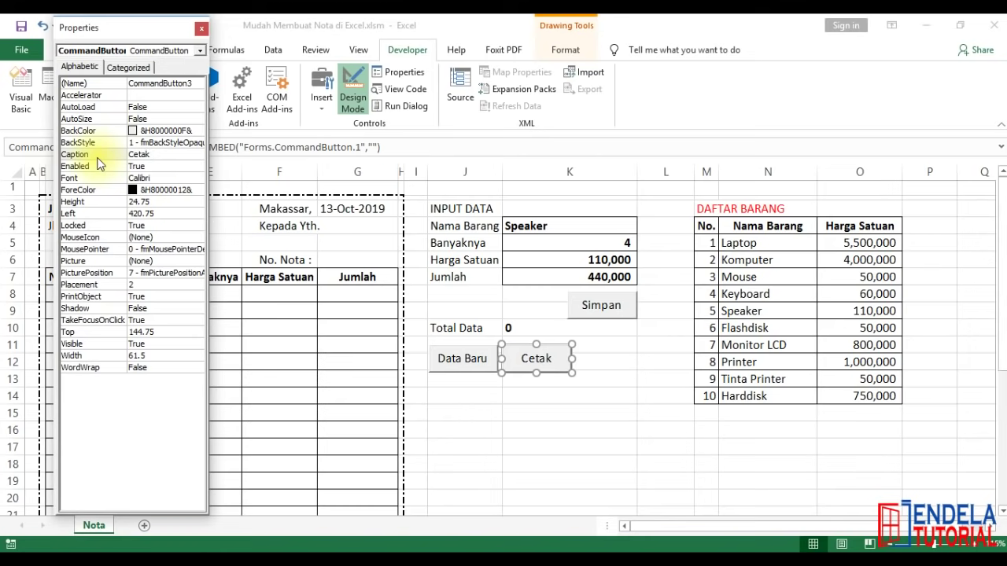
{"action": "left_click", "coordinate": [73, 84]}
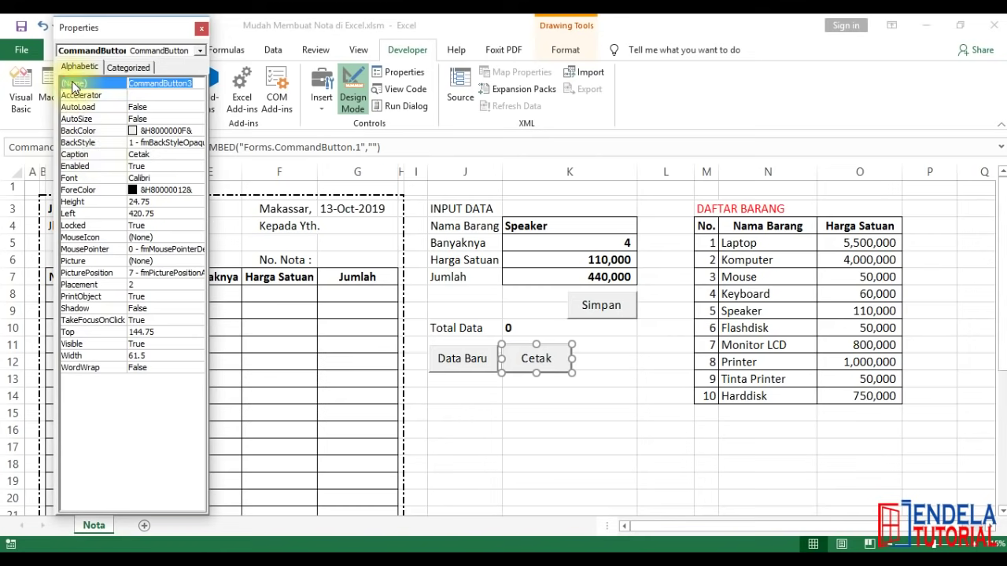
{"action": "type", "text": "cmdCetak"}
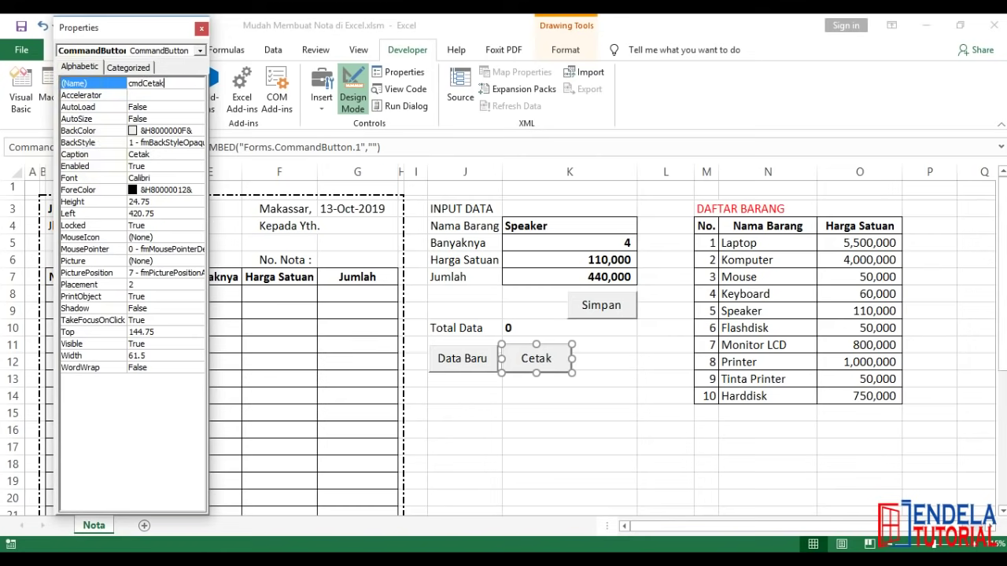
{"action": "key", "text": "Return"}
{"action": "left_click", "coordinate": [202, 28]}
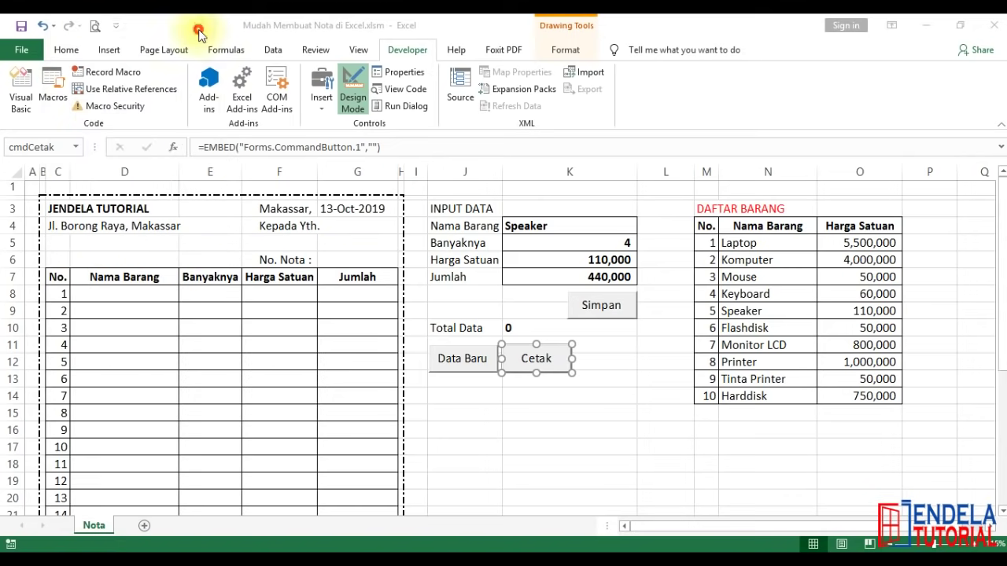
Turn Design Mode off and test-click the Simpan and Data Baru buttons.
{"action": "left_click", "coordinate": [541, 435]}
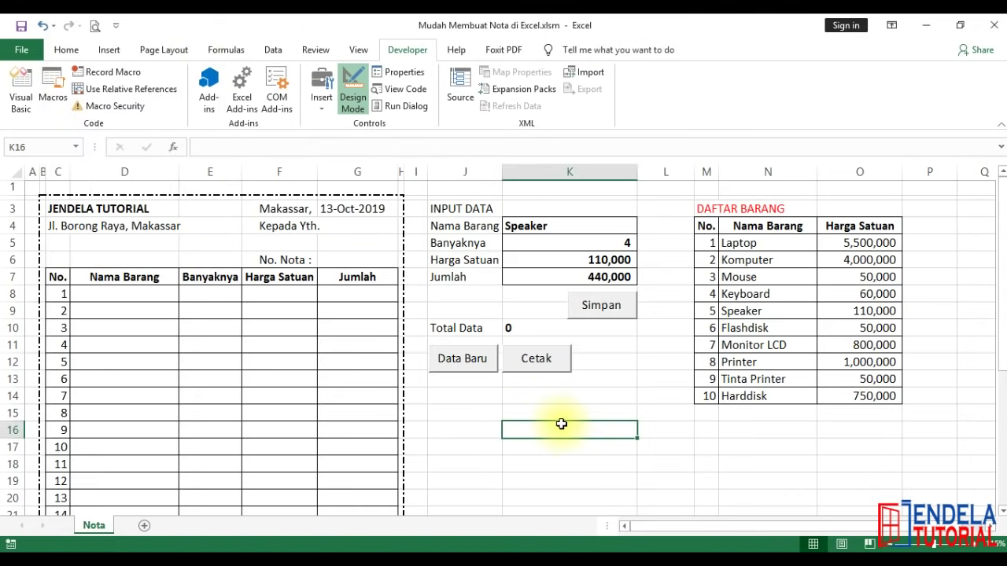
{"action": "left_click", "coordinate": [619, 315]}
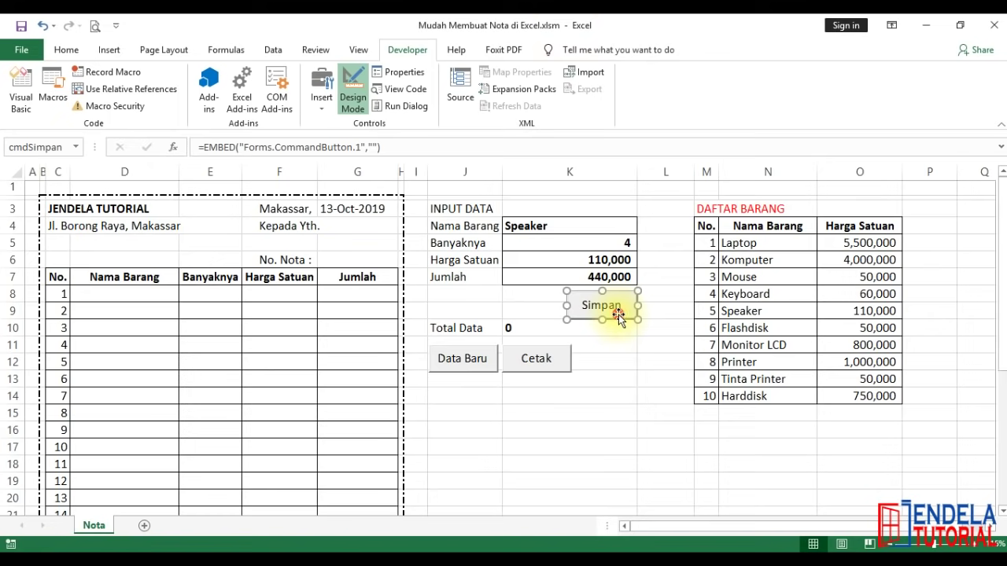
{"action": "left_click", "coordinate": [618, 336]}
{"action": "left_click", "coordinate": [619, 307]}
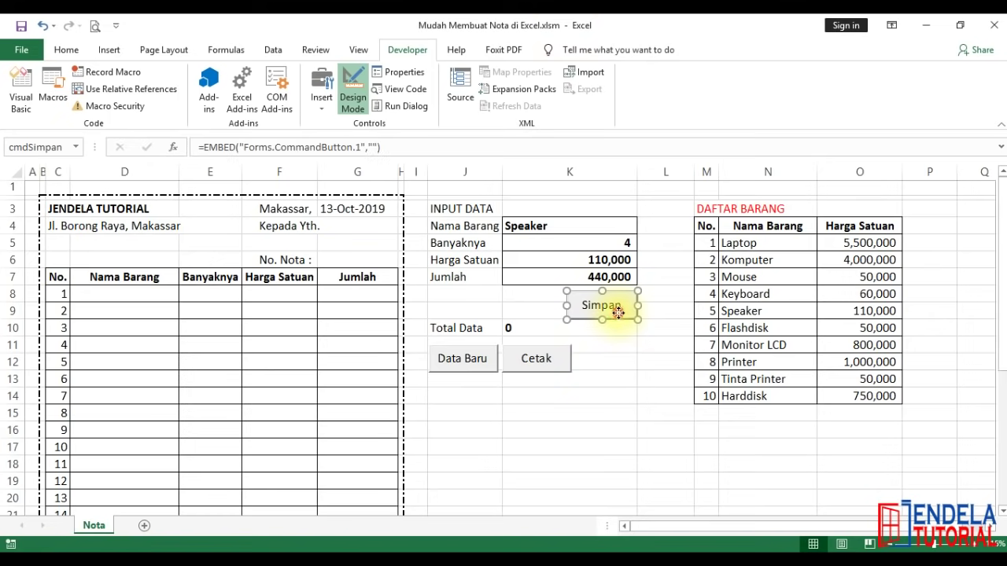
{"action": "left_click", "coordinate": [625, 378]}
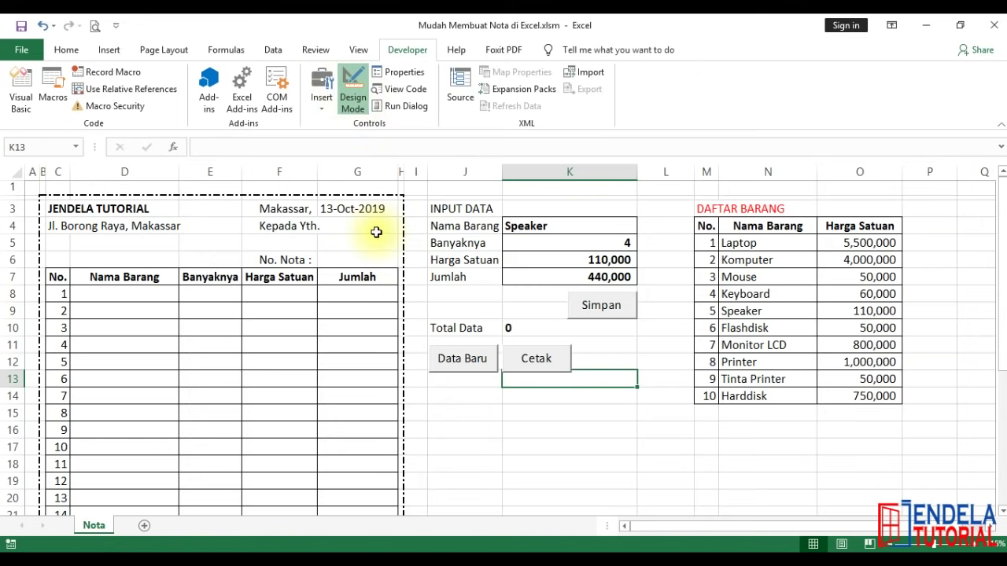
{"action": "left_click", "coordinate": [353, 91]}
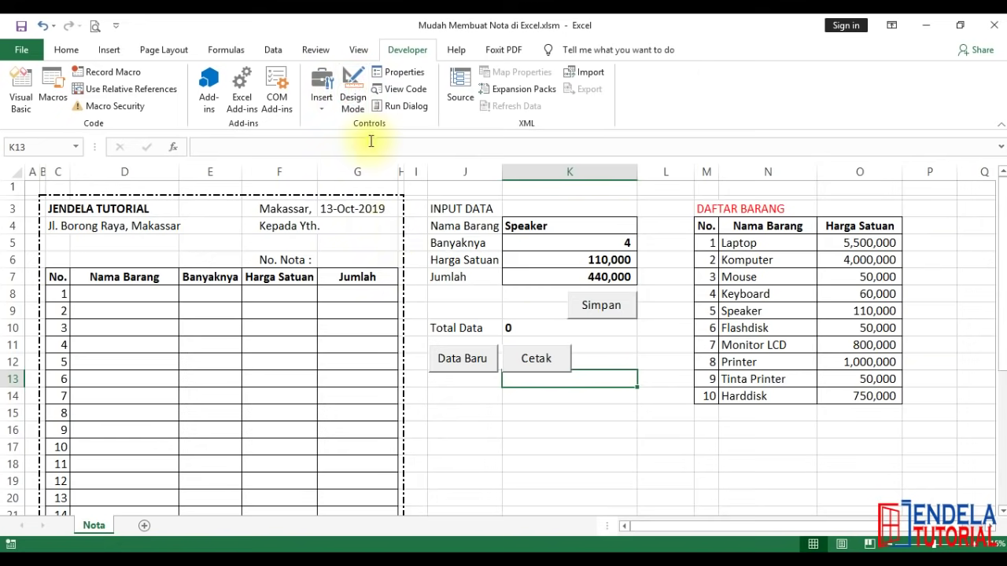
{"action": "left_click", "coordinate": [571, 428]}
{"action": "left_click", "coordinate": [592, 313]}
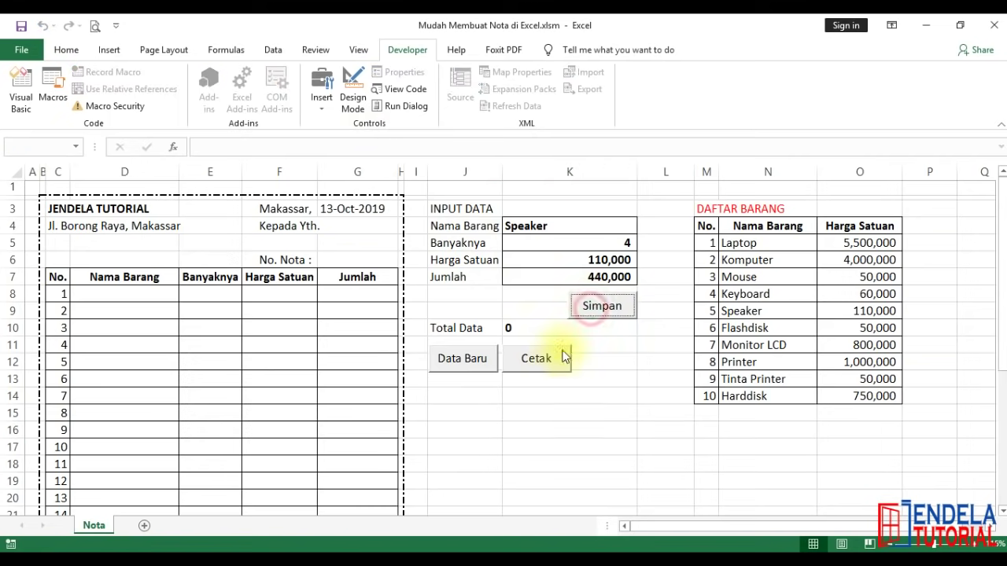
{"action": "left_click", "coordinate": [468, 367]}
{"action": "left_click", "coordinate": [594, 311]}
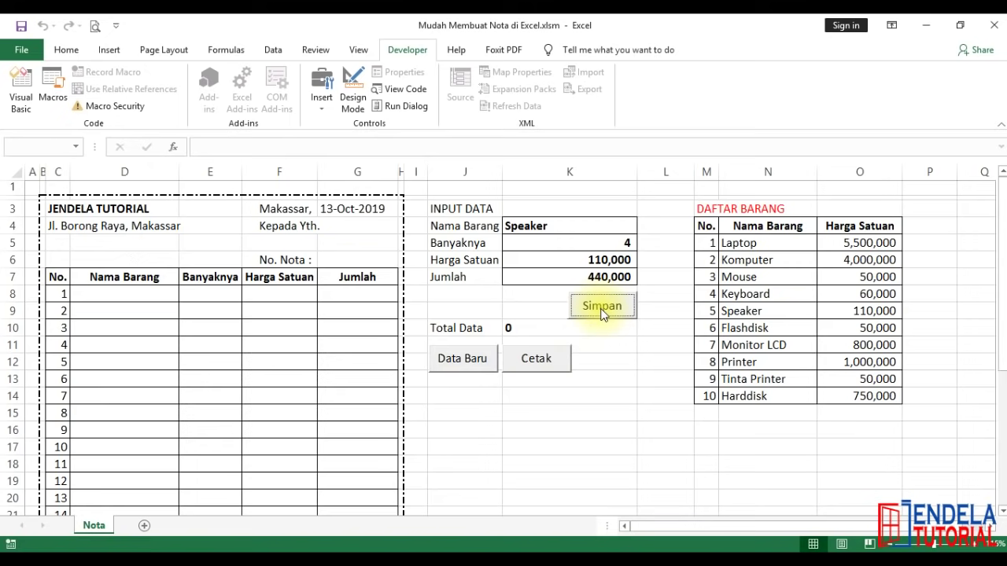
Return to Design Mode and open the Simpan button's cmdSimpan_Click code.
{"action": "left_click", "coordinate": [353, 91]}
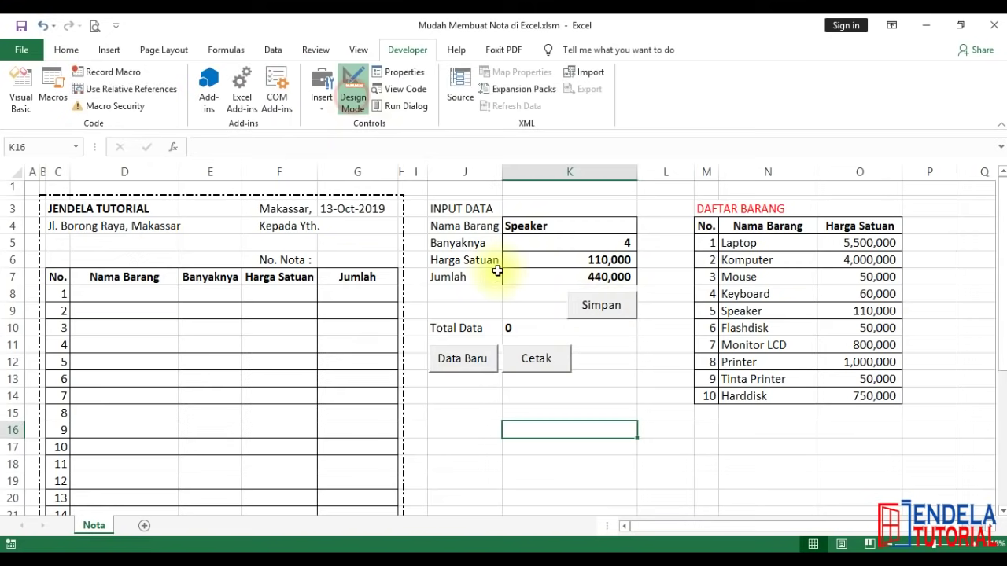
{"action": "left_click", "coordinate": [592, 313]}
{"action": "left_click", "coordinate": [565, 355]}
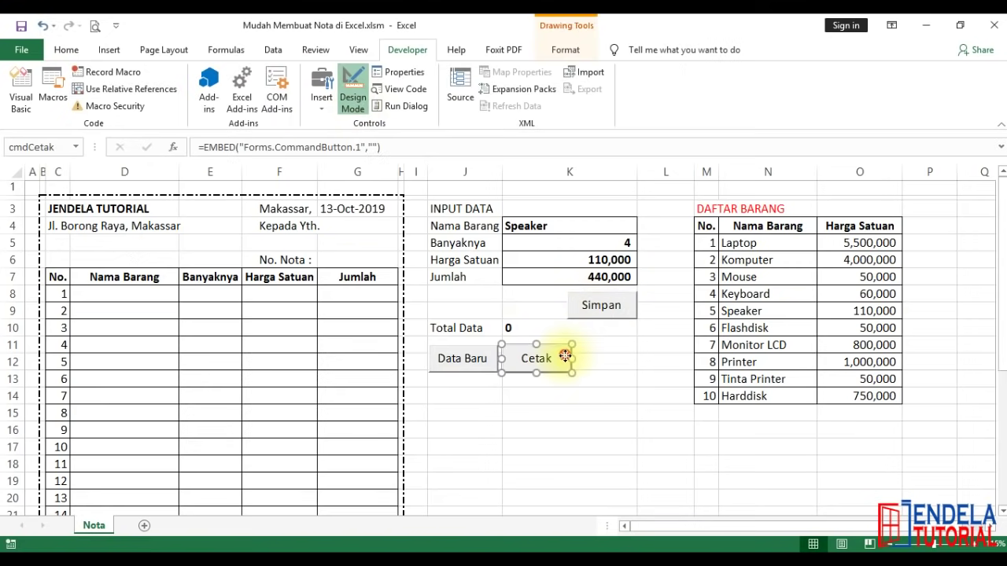
{"action": "left_click", "coordinate": [594, 312]}
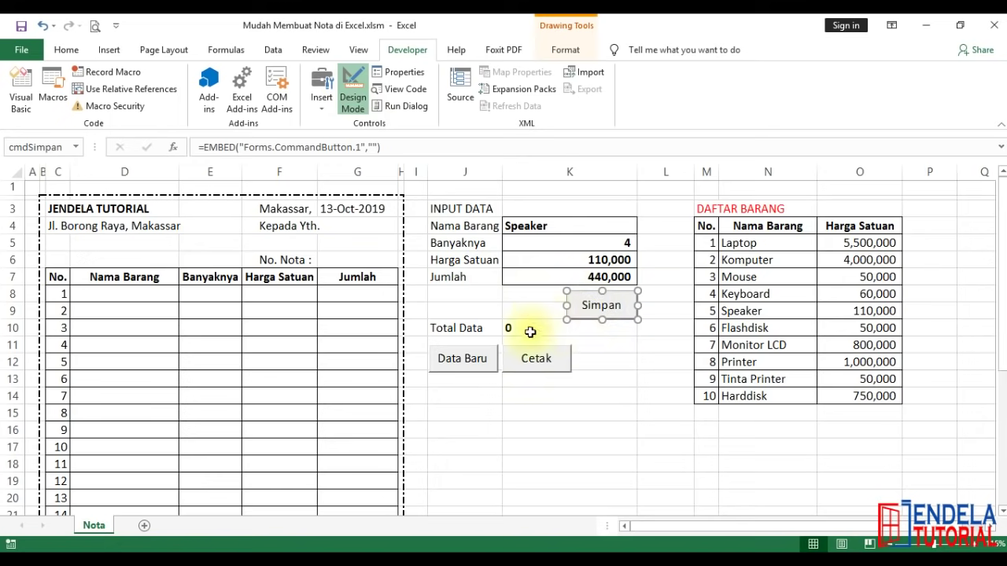
{"action": "double_click", "coordinate": [594, 310]}
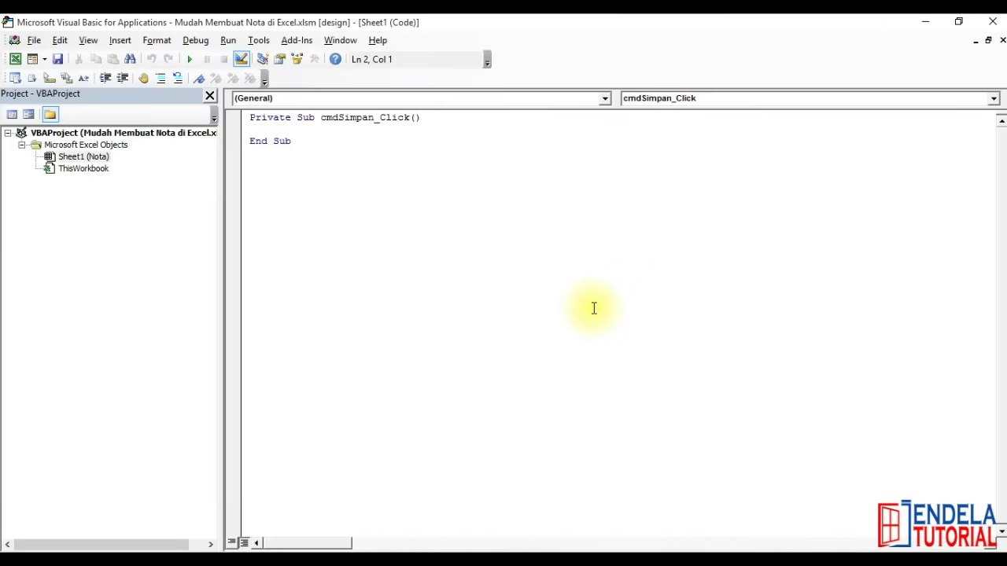
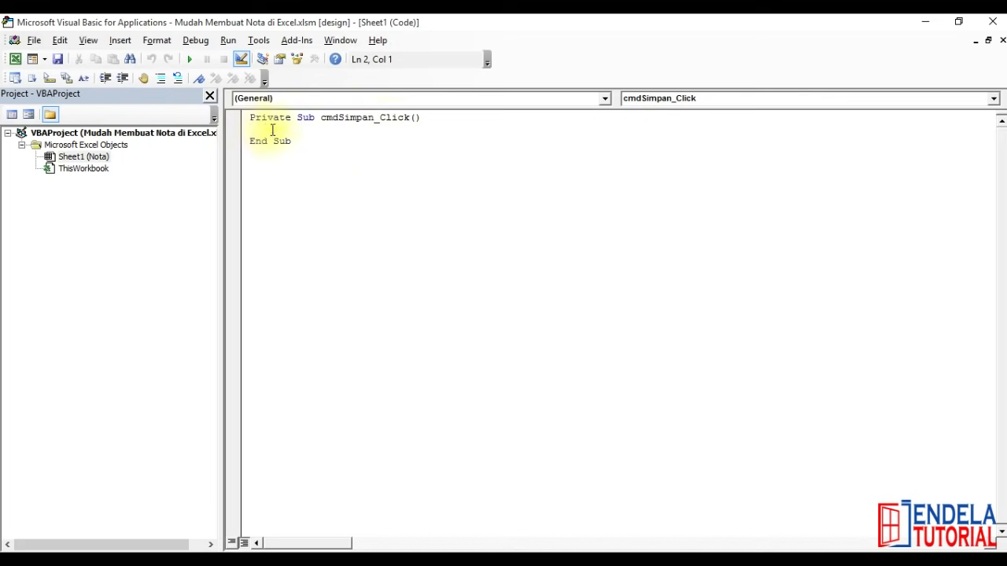
Copy all the saving code from Simpan.txt and paste it into the empty cmdSimpan_Click sub.
{"action": "left_click", "coordinate": [596, 545]}
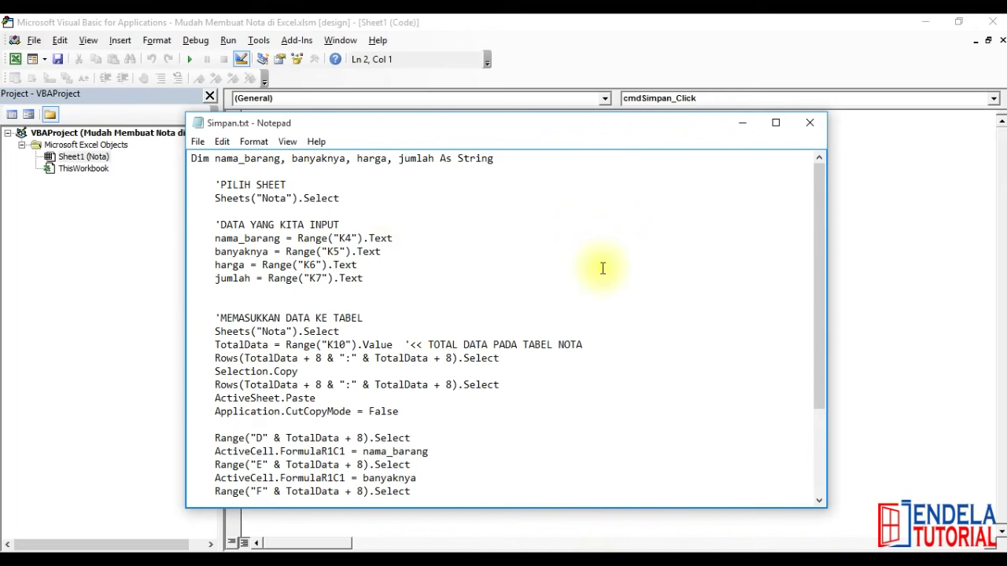
{"action": "mouse_move", "coordinate": [822, 235]}
{"action": "left_mouse_down"}
{"action": "mouse_move", "coordinate": [824, 368]}
{"action": "mouse_move", "coordinate": [807, 218]}
{"action": "left_mouse_up"}
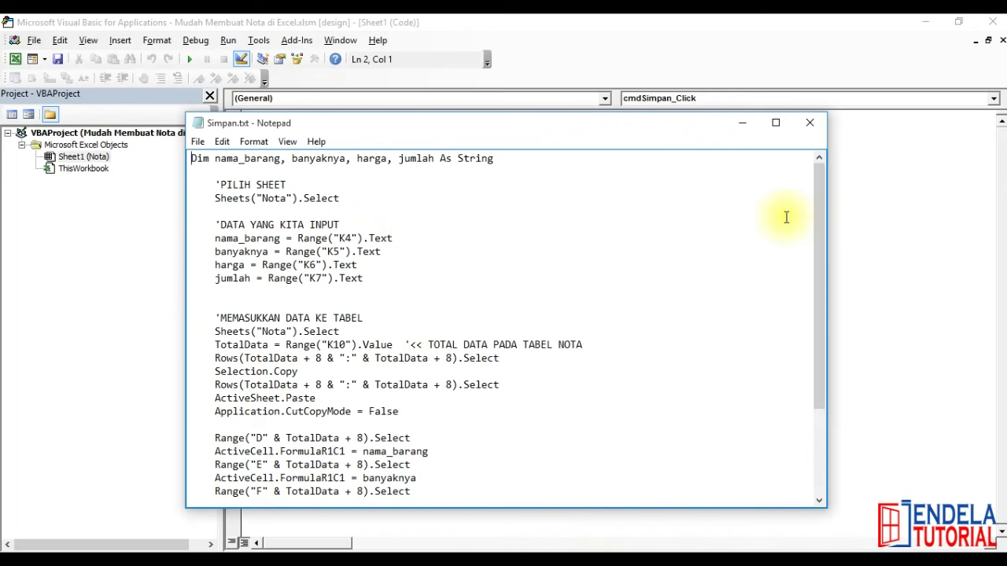
{"action": "key", "text": "ctrl+a"}
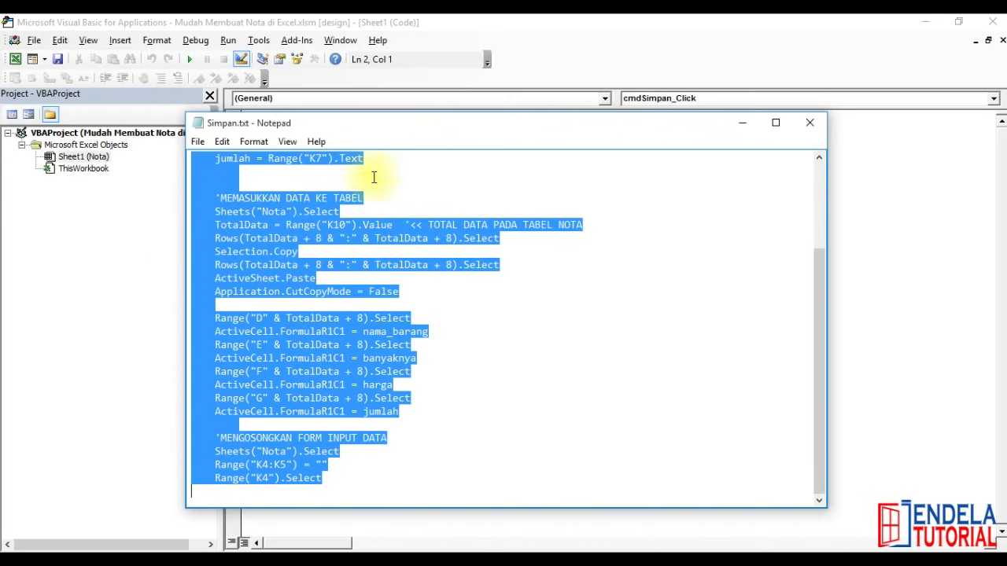
{"action": "left_click", "coordinate": [531, 53]}
{"action": "type", "text": "Dim nama_barang, banyaknya, harga, jumlah As String      'PILIH SHEET     Sheets(\"Nota\").Select      'DATA YANG KITA INPUT     nama_barang = Range(\"K4\").Text     banyaknya = Range(\"K5\").Text     harga = Range(\"K6\").Text     jumlah = Range(\"K7\").Text       'MEMASUKKAN DATA KE TABEL     Sheets(\"Nota\").Select     TotalData = Range(\"K10\").Value  '<< TOTAL DATA PADA TABEL NOTA     Rows(TotalData + 8 & \":\" & TotalData + 8).Select     Selection.Copy     Rows(TotalData + 8 & \":\" & TotalData + 8).Select     ActiveSheet.Paste     Application.CutCopyMode = False      Range(\"D\" & TotalData + 8).Select     ActiveCell.FormulaR1C1 = nama_barang     Range(\"E\" & TotalData + 8).Select     ActiveCell.FormulaR1C1 = banyaknya     Range(\"F\" & TotalData + 8).Select     ActiveCell.FormulaR1C1 = harga     Range(\"G\" & TotalData + 8).Select     ActiveCell.FormulaR1C1 = jumlah      'MENGOSONGKAN FORM INPUT DATA     Sheets(\"Nota\").Select     Range(\"K4:K5\") = \"\"     Range(\"K4\").Select"}
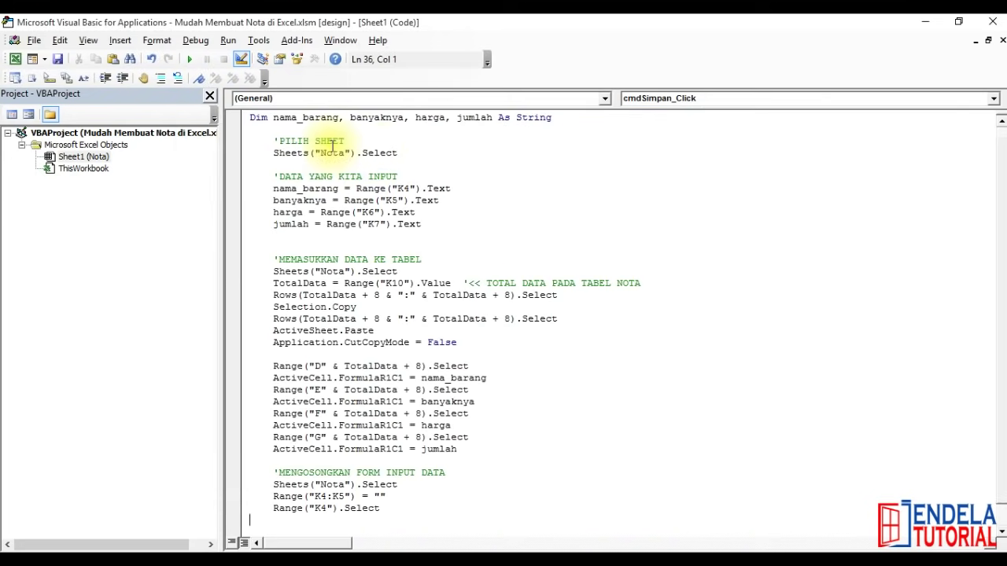
{"action": "left_click", "coordinate": [344, 153]}
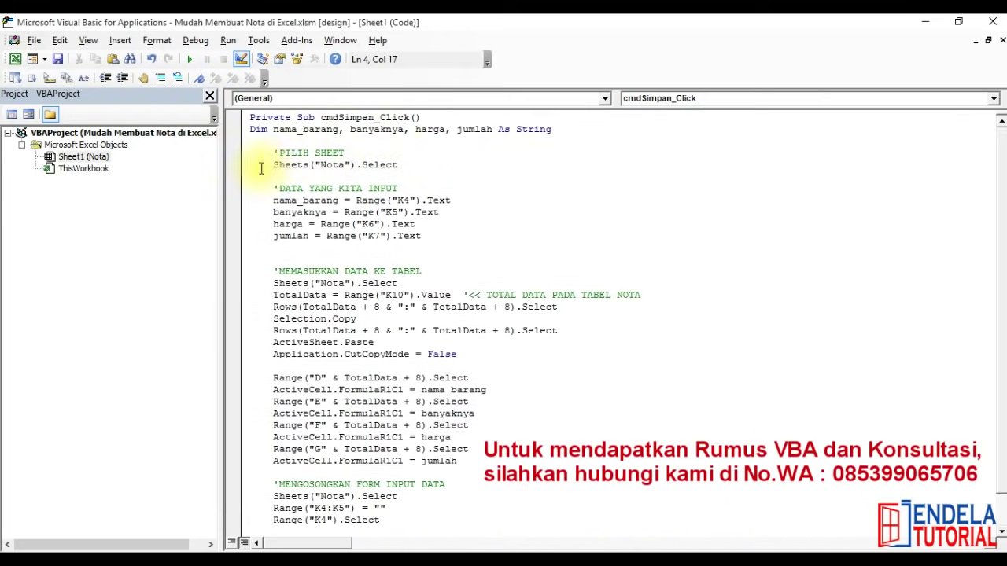
Walk through the code lines selecting the Nota sheet and reading the K4:K7 input cells on the sheet.
{"action": "left_click", "coordinate": [407, 164]}
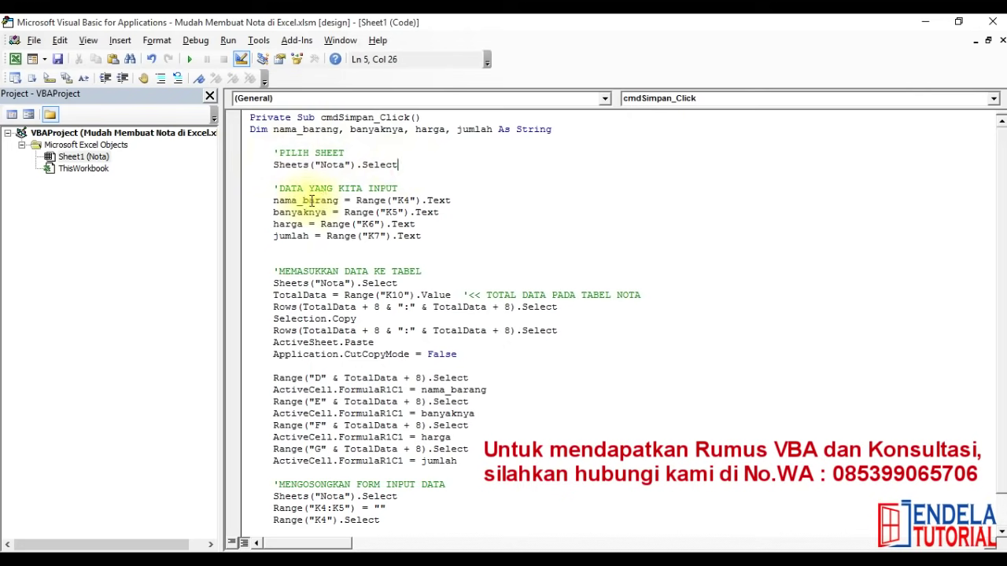
{"action": "left_click_drag", "start_coordinate": [449, 235], "coordinate": [269, 204]}
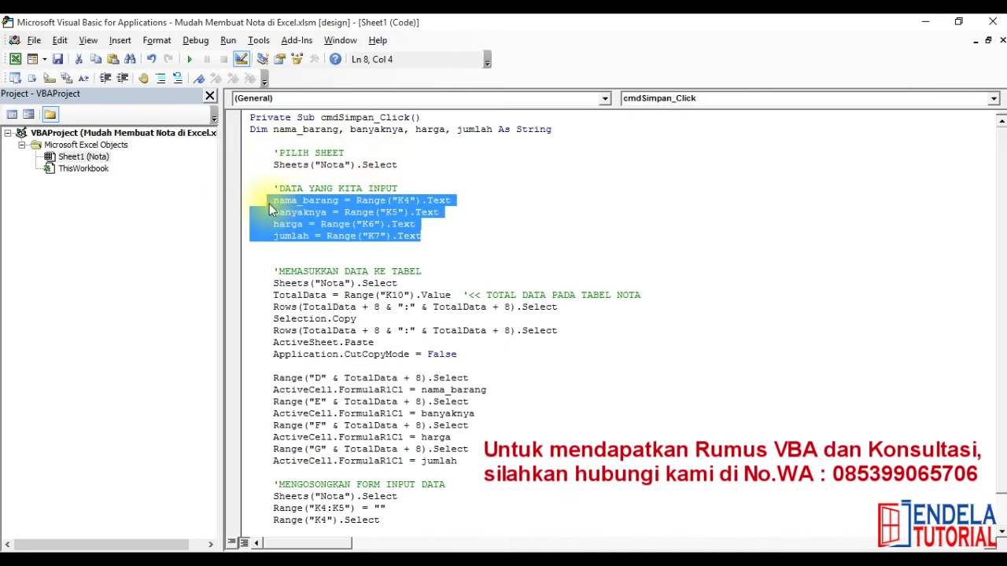
{"action": "left_click", "coordinate": [286, 212]}
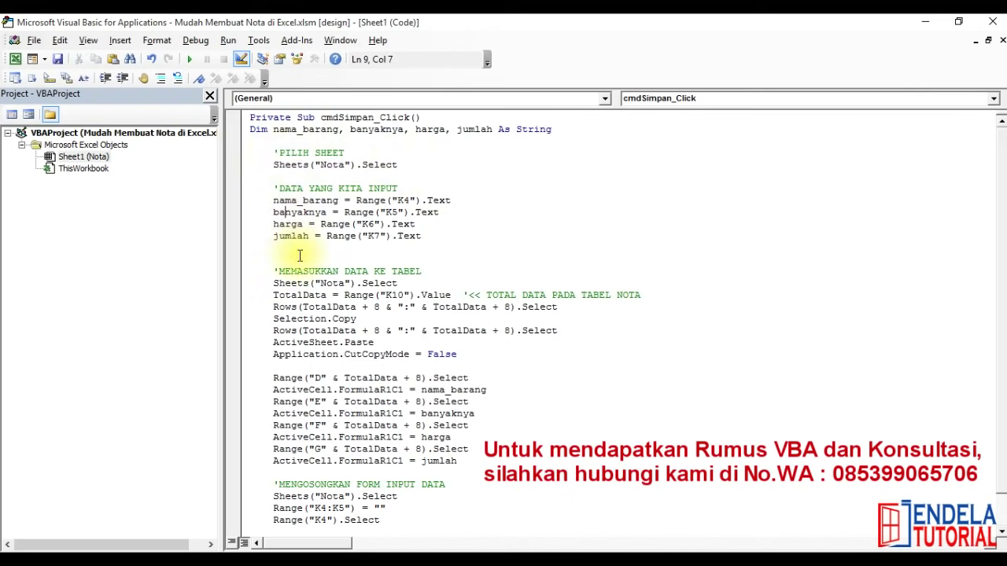
{"action": "left_click", "coordinate": [297, 203]}
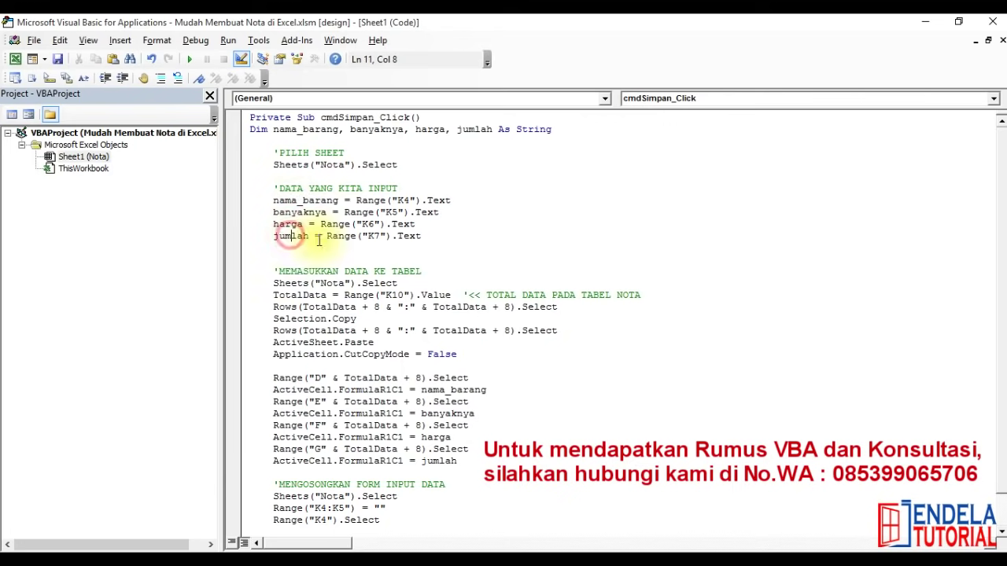
{"action": "left_click", "coordinate": [313, 550]}
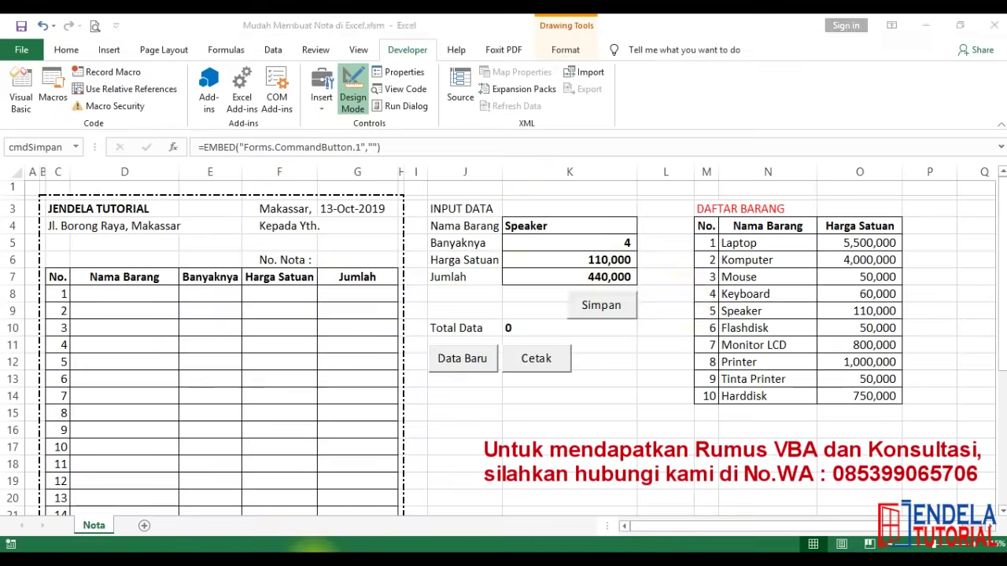
{"action": "left_click", "coordinate": [449, 225]}
{"action": "left_click", "coordinate": [454, 260]}
{"action": "left_click", "coordinate": [450, 276]}
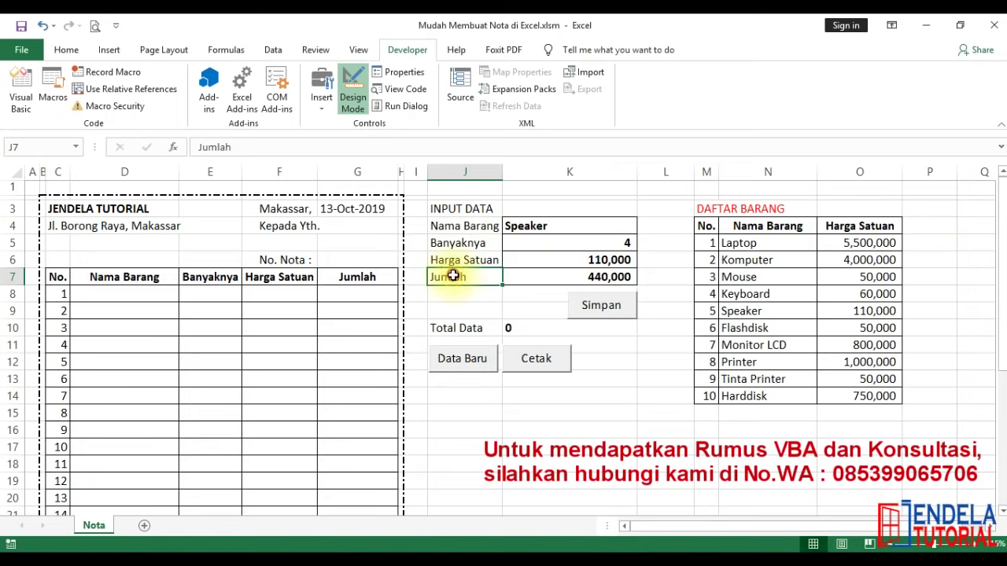
{"action": "left_click", "coordinate": [496, 447]}
Explain the TotalData line that reads the Total Data count from cell K10.
{"action": "left_click", "coordinate": [410, 548]}
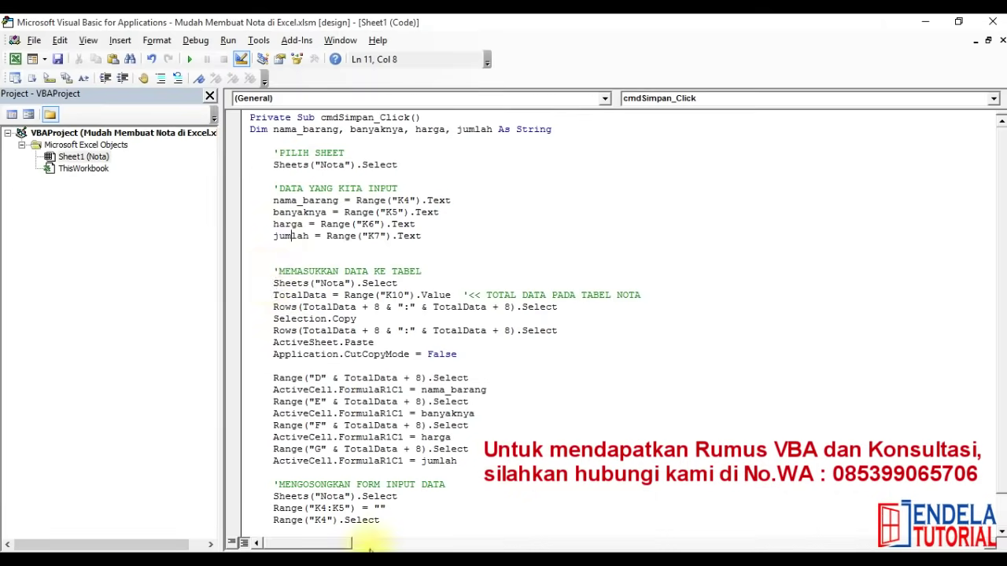
{"action": "left_click", "coordinate": [425, 271]}
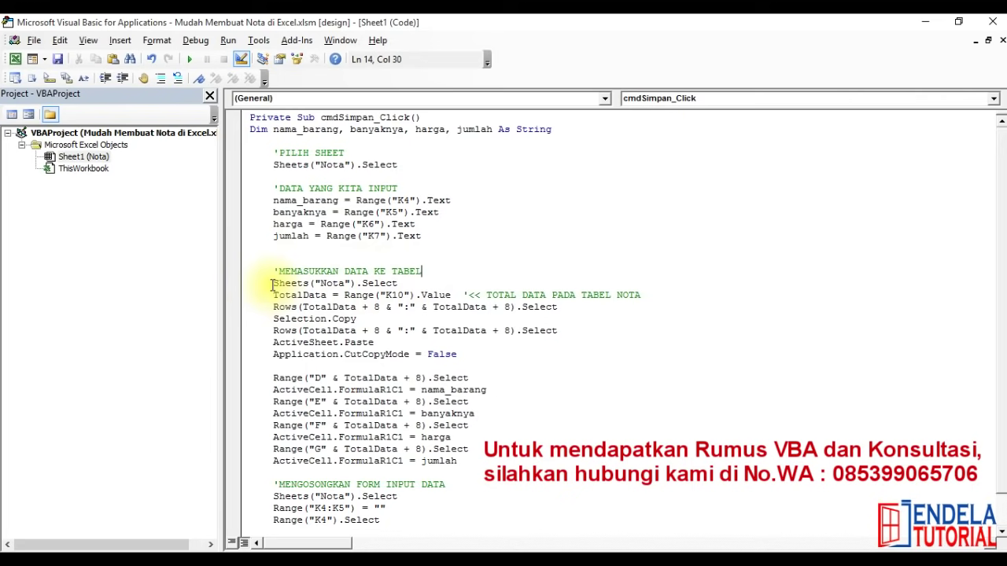
{"action": "left_click", "coordinate": [273, 283]}
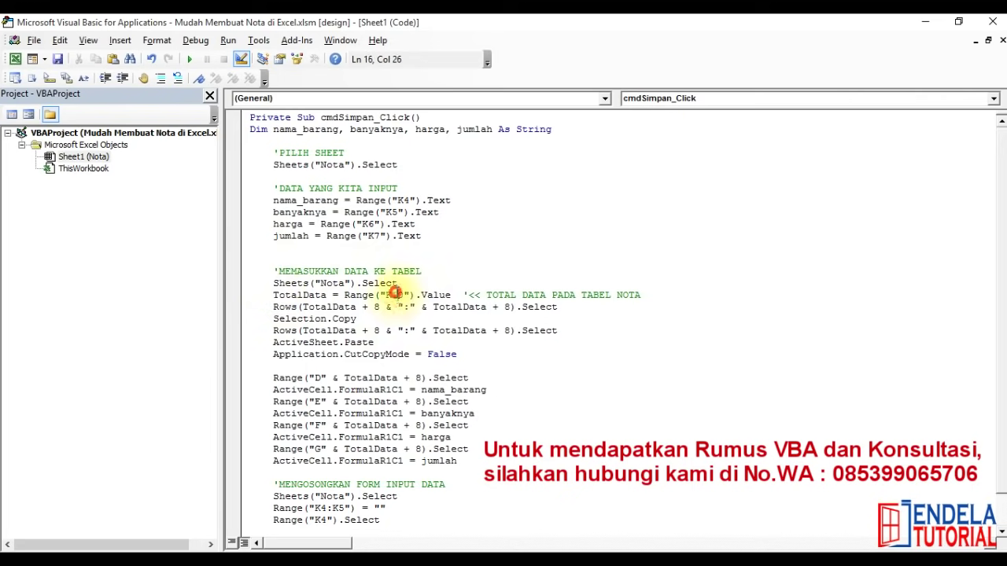
{"action": "left_click_drag", "start_coordinate": [273, 295], "coordinate": [458, 295]}
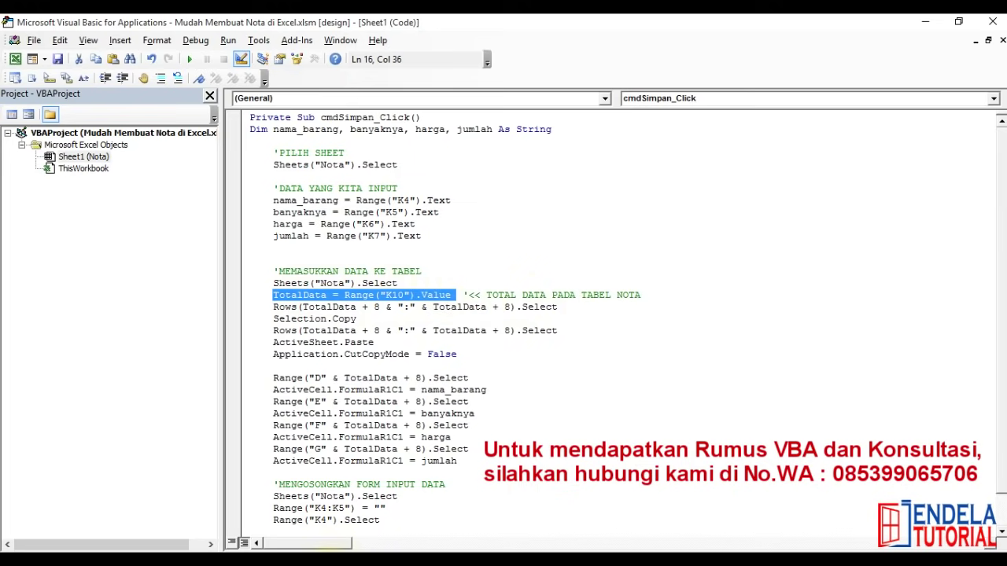
{"action": "key", "text": "alt+F11"}
{"action": "left_click", "coordinate": [515, 329]}
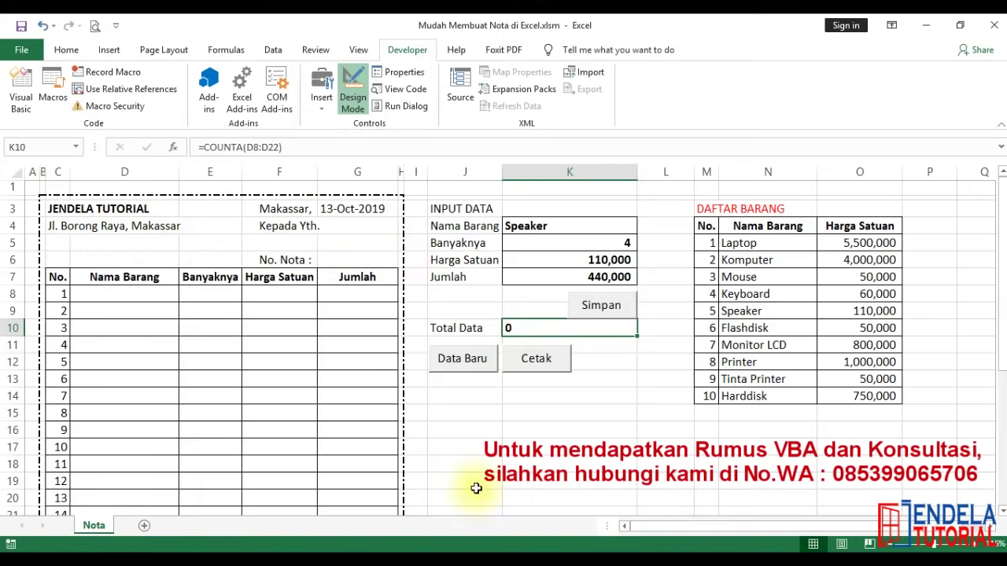
{"action": "key", "text": "alt+F11"}
{"action": "left_click", "coordinate": [381, 295]}
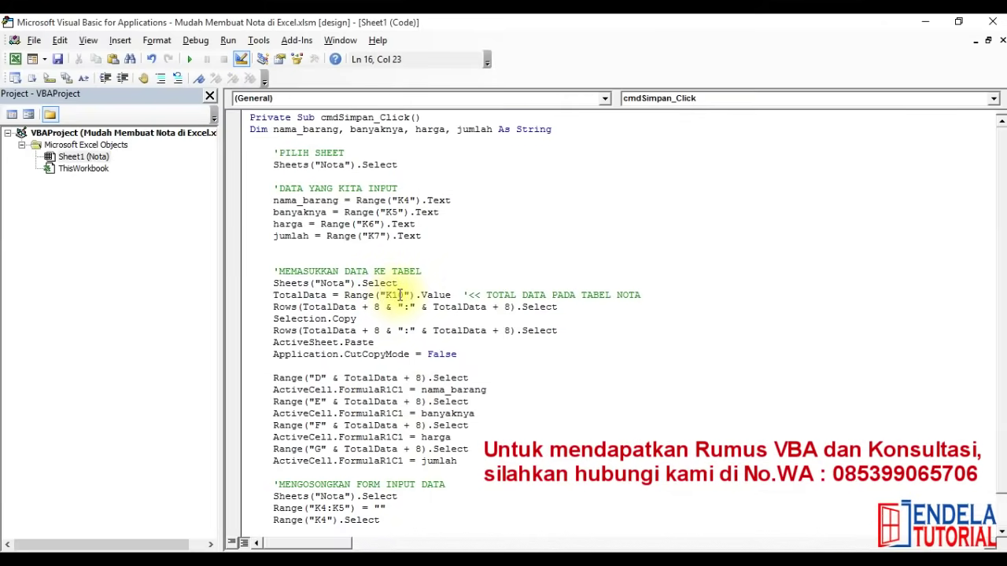
{"action": "double_click", "coordinate": [395, 295]}
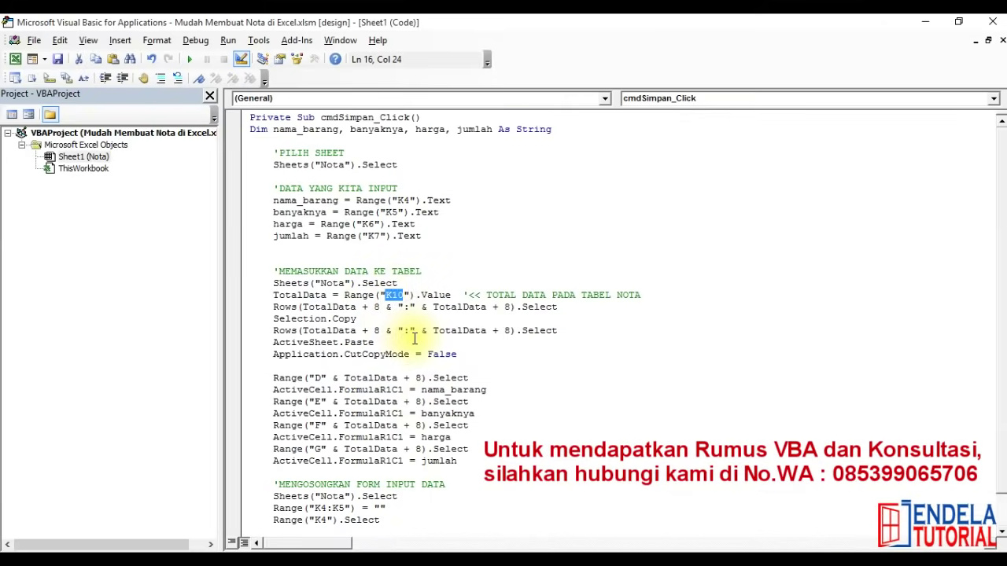
{"action": "left_click", "coordinate": [302, 283]}
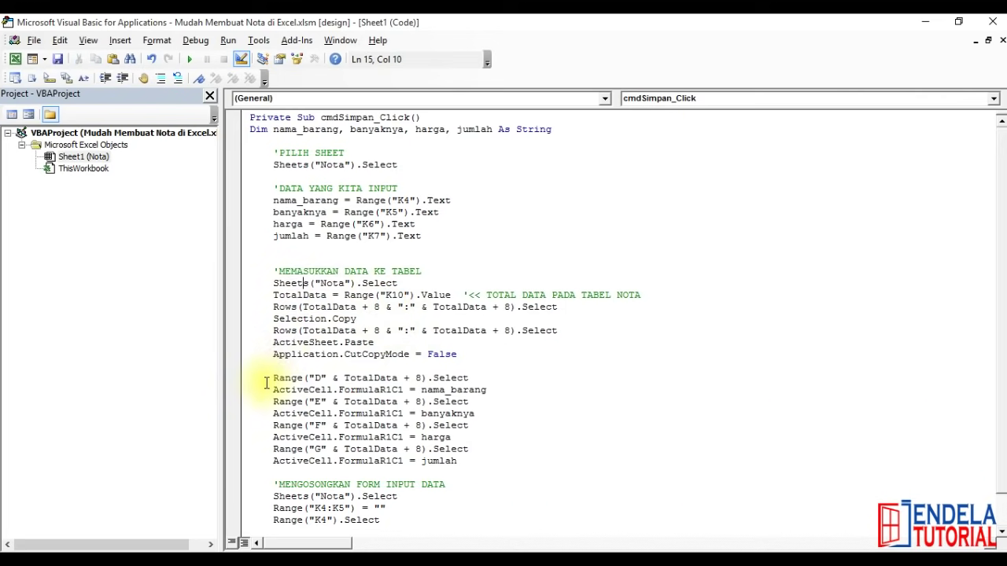
Explain the lines writing values into table columns D through G of the Nota sheet.
{"action": "mouse_move", "coordinate": [471, 461]}
{"action": "left_mouse_down"}
{"action": "mouse_move", "coordinate": [391, 413]}
{"action": "mouse_move", "coordinate": [253, 363]}
{"action": "left_mouse_up"}
{"action": "left_click", "coordinate": [315, 378]}
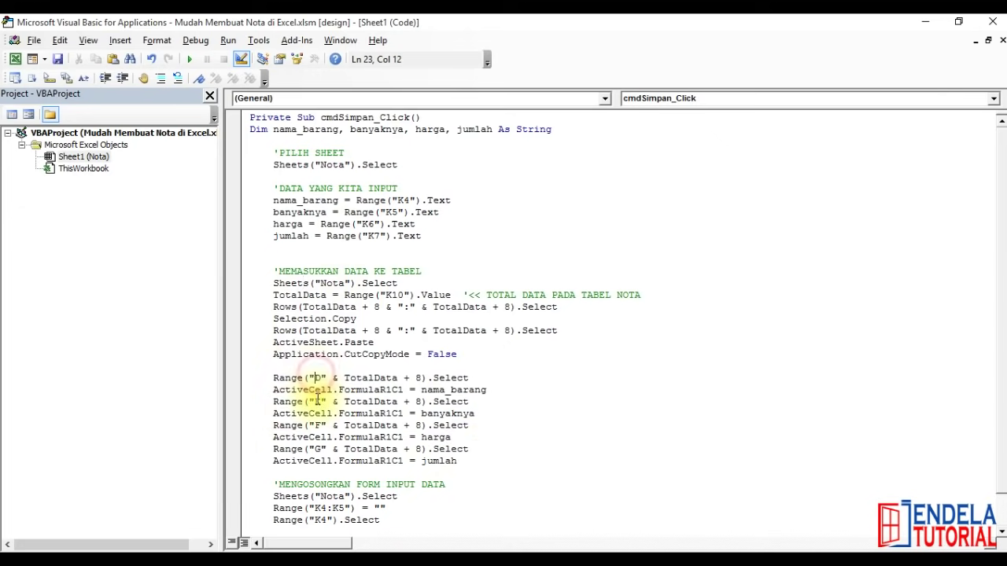
{"action": "key", "text": "alt+F11"}
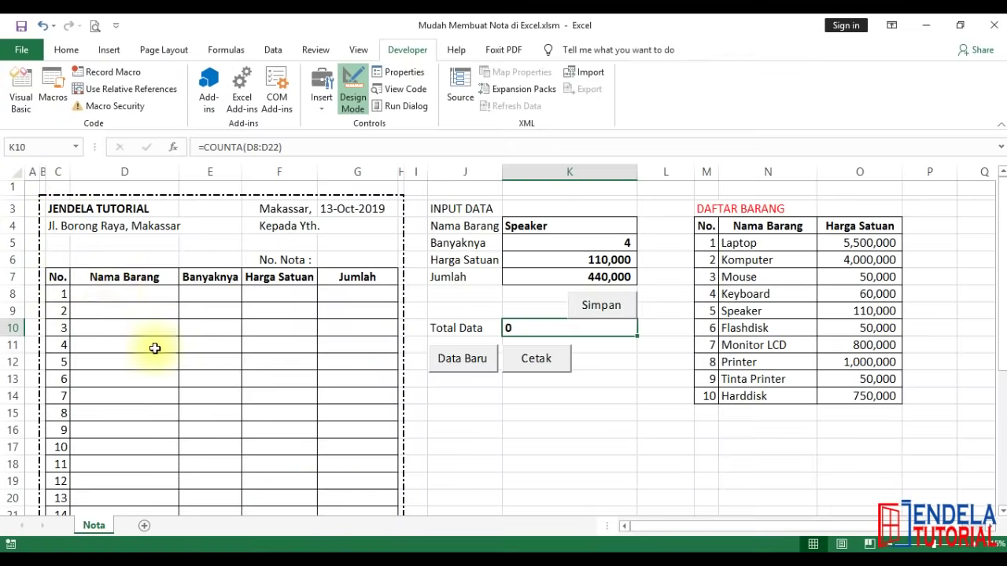
{"action": "left_click", "coordinate": [108, 175]}
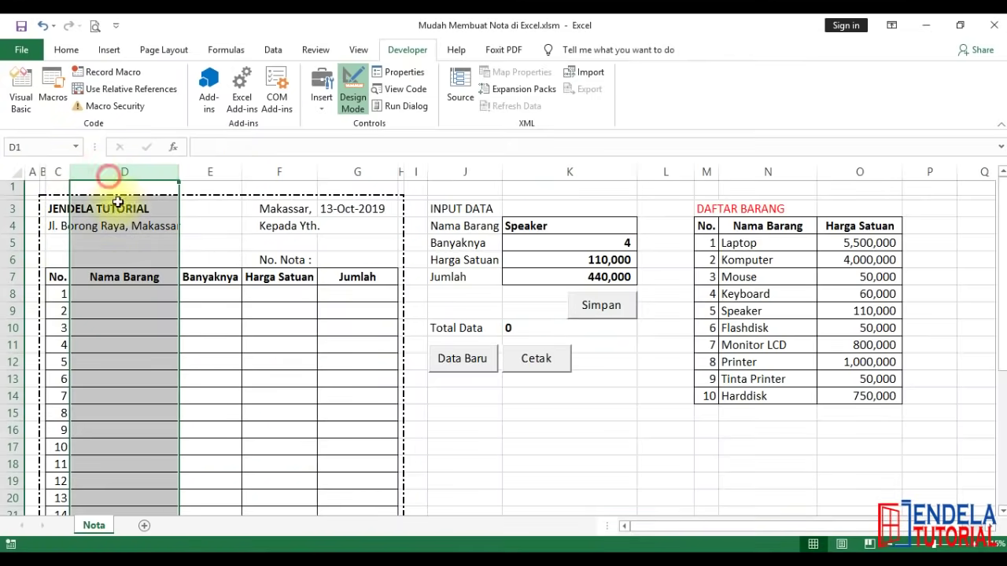
{"action": "left_click", "coordinate": [344, 171]}
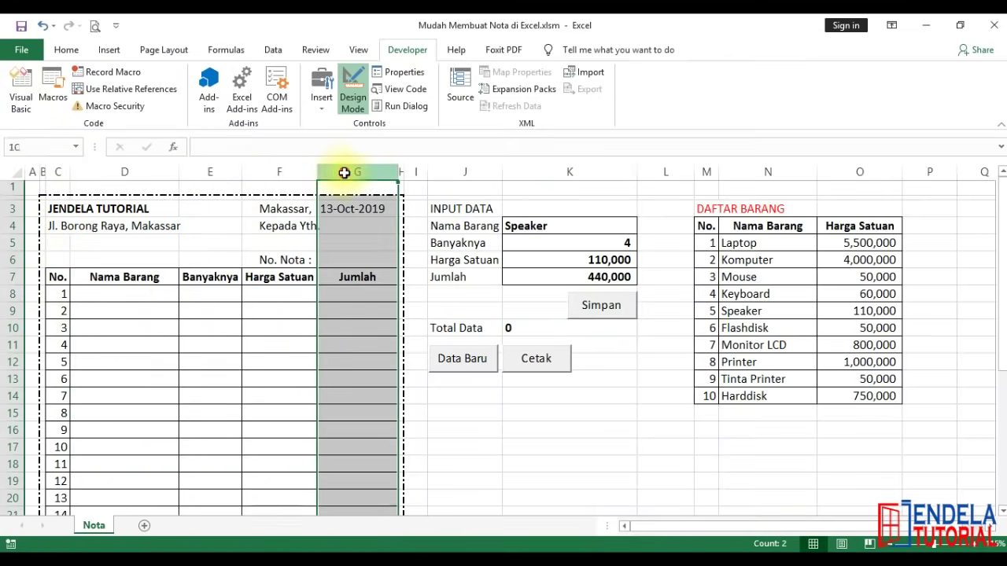
{"action": "left_click", "coordinate": [118, 286]}
{"action": "key", "text": "alt+F11"}
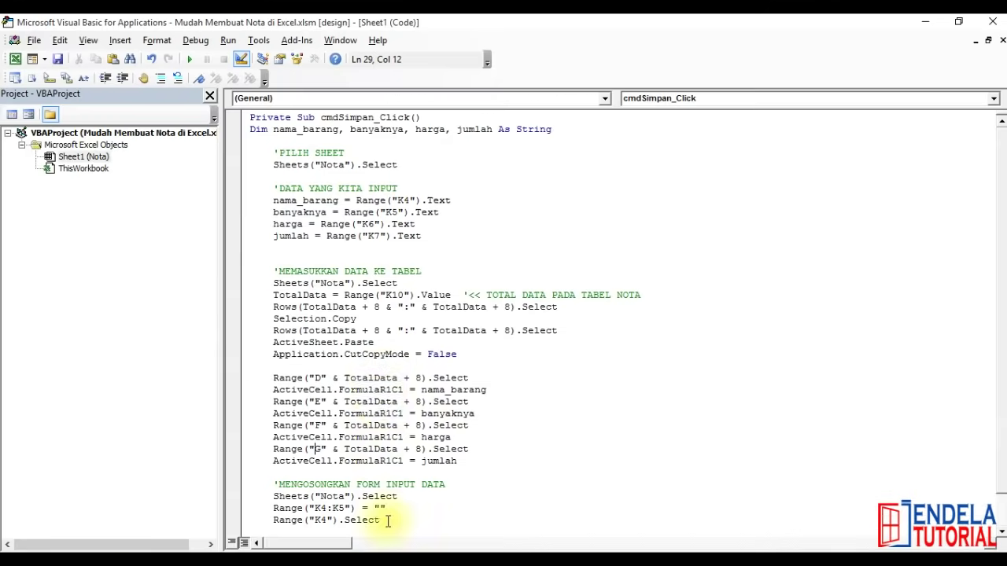
Explain the + 8 row offset, the jumlah value, and the lines clearing K4:K5 and reselecting K4.
{"action": "left_click", "coordinate": [415, 379]}
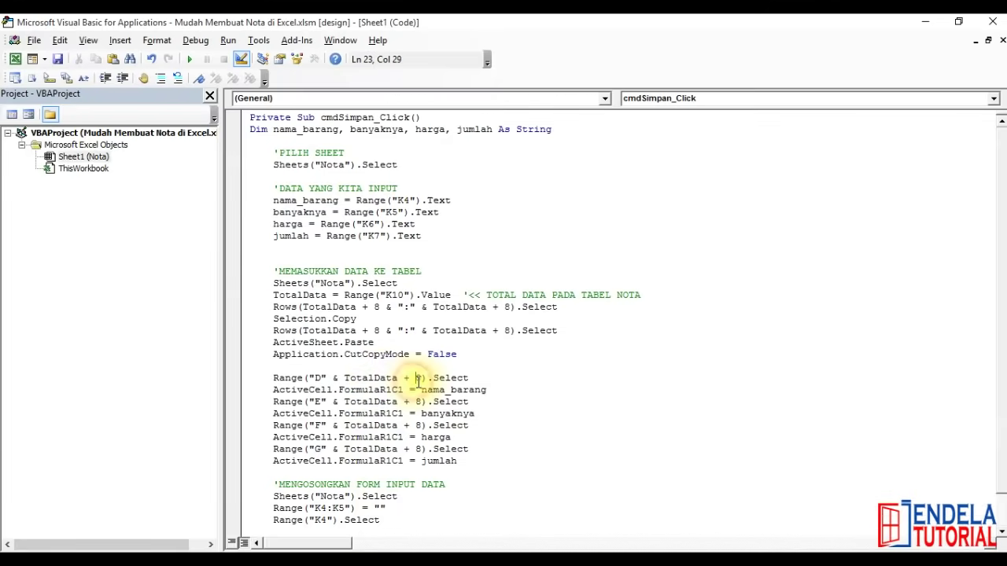
{"action": "left_click", "coordinate": [420, 402]}
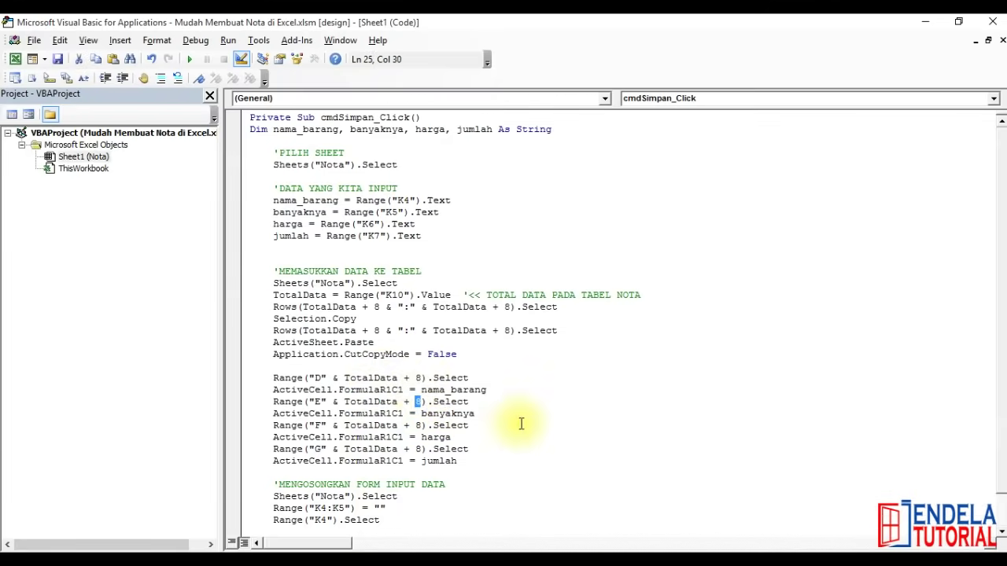
{"action": "double_click", "coordinate": [507, 331]}
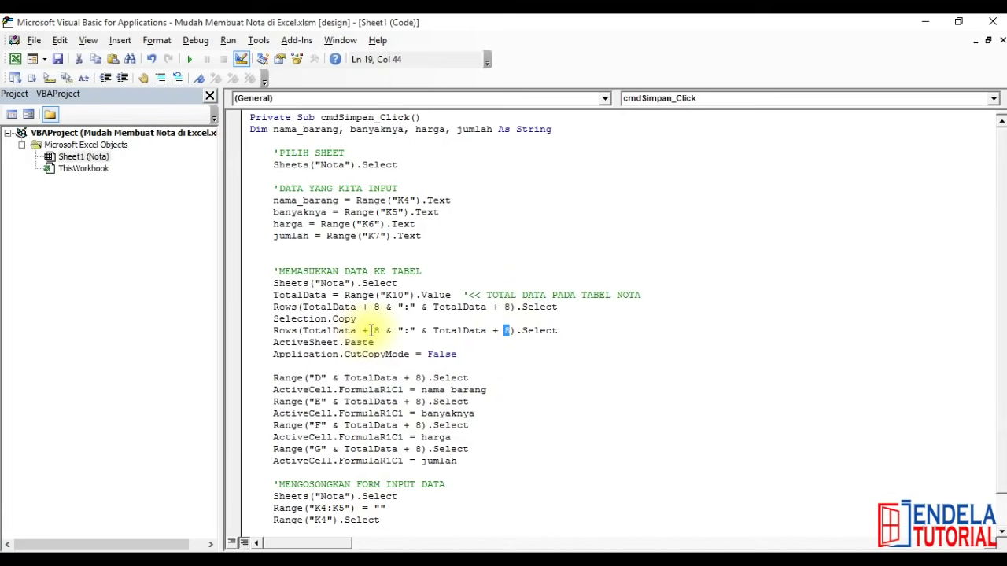
{"action": "left_click", "coordinate": [474, 460]}
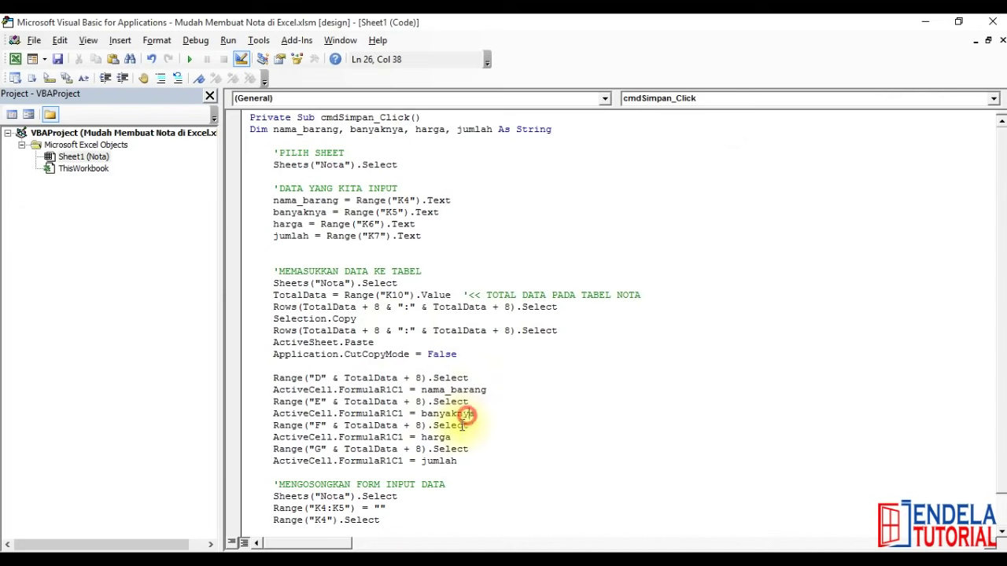
{"action": "left_click", "coordinate": [447, 461]}
{"action": "scroll", "coordinate": [506, 462], "scroll_direction": "down", "scroll_amount": 1}
{"action": "left_click", "coordinate": [414, 472]}
{"action": "left_click", "coordinate": [415, 484]}
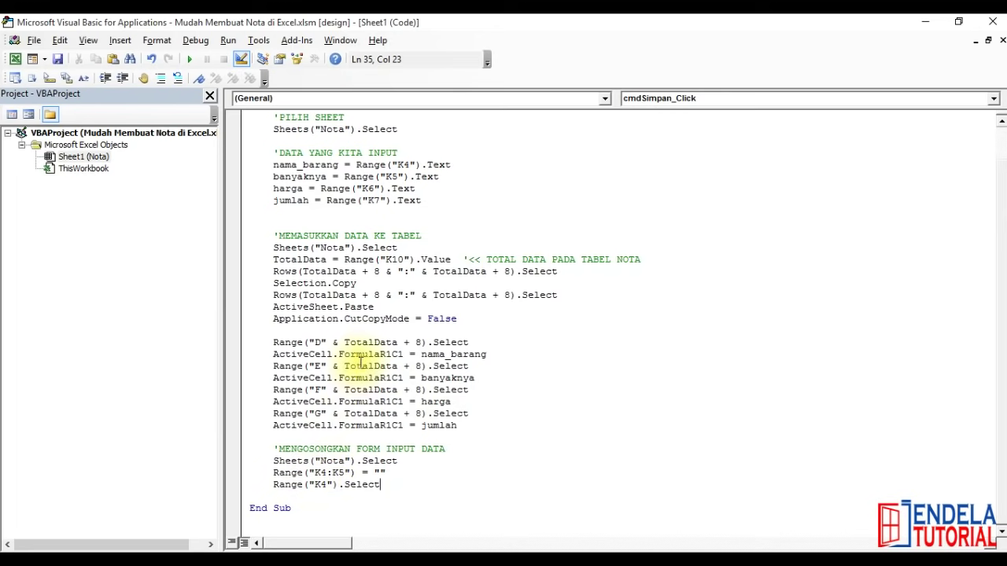
Close the VBA editor to return to the Nota sheet.
{"action": "scroll", "coordinate": [360, 358], "scroll_direction": "up", "scroll_amount": 1}
{"action": "left_click", "coordinate": [274, 147]}
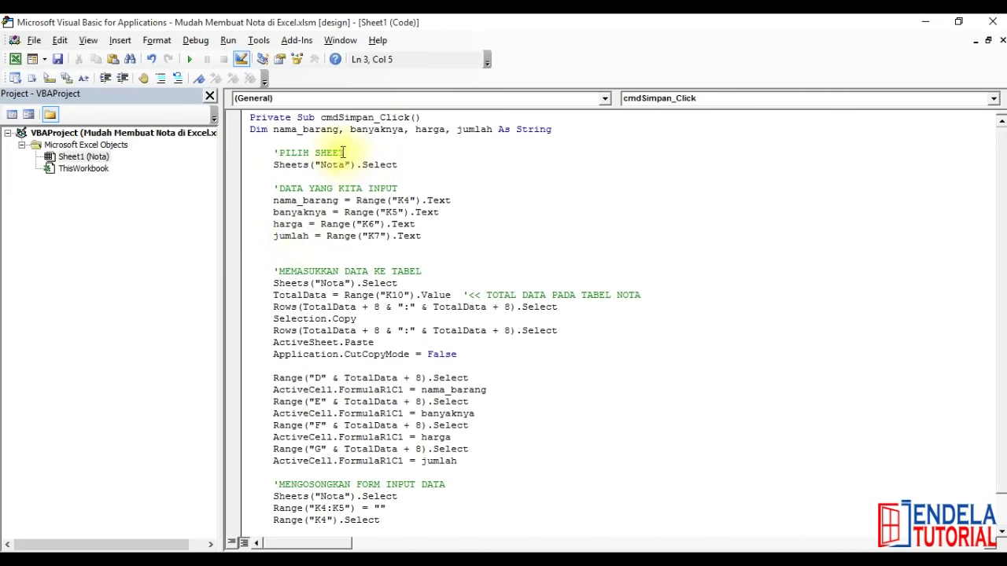
{"action": "left_click", "coordinate": [991, 25]}
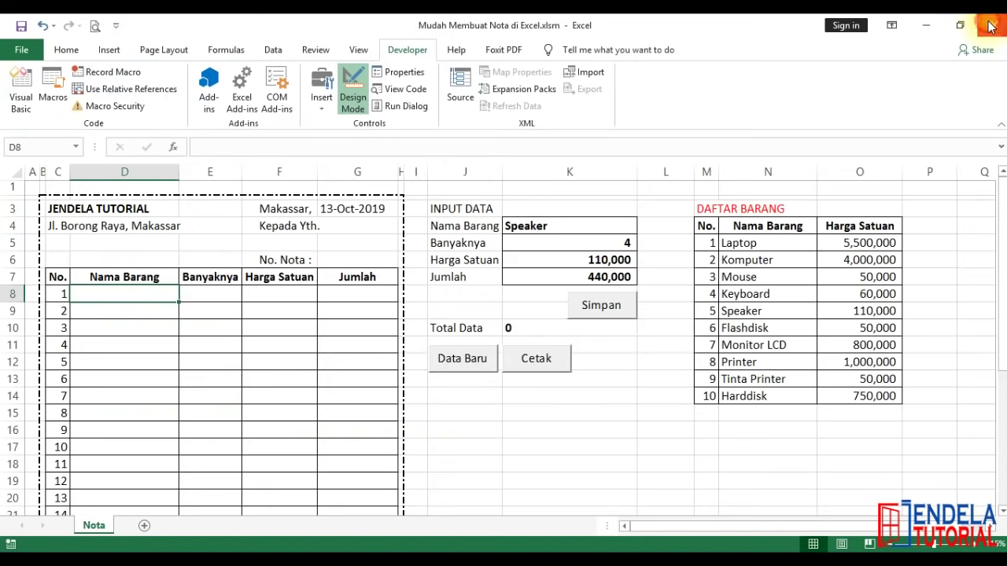
Enter Laptop as the item name with quantity 2 in the input form.
{"action": "left_click", "coordinate": [625, 378]}
{"action": "left_click", "coordinate": [593, 226]}
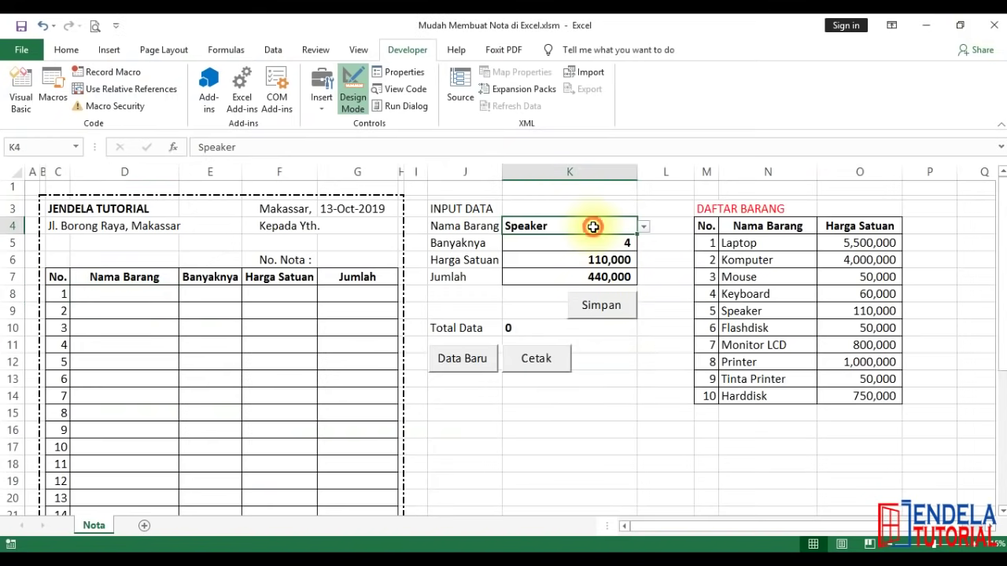
{"action": "left_click", "coordinate": [645, 228]}
{"action": "left_click_drag", "start_coordinate": [639, 288], "coordinate": [638, 261]}
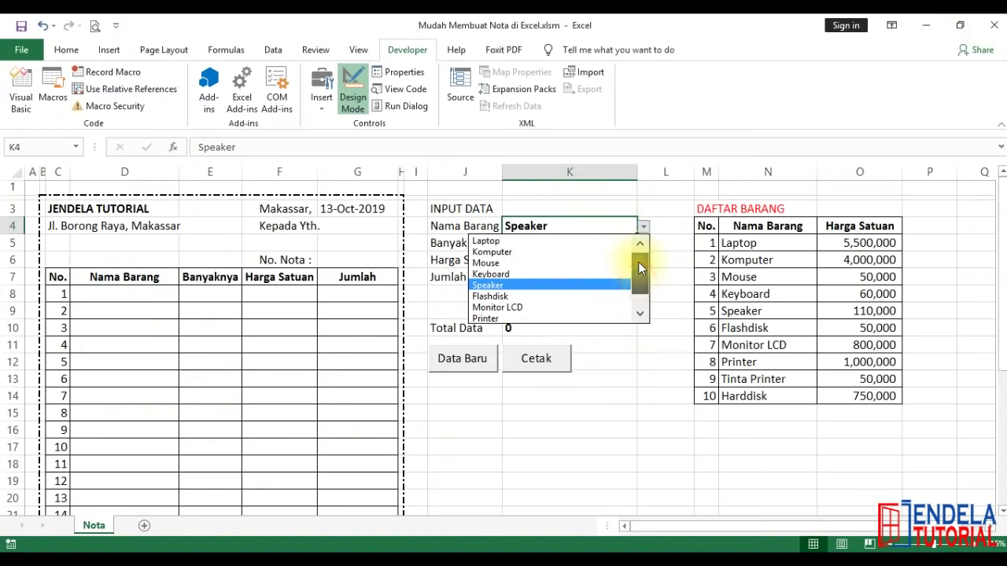
{"action": "left_click", "coordinate": [585, 241]}
{"action": "left_click", "coordinate": [588, 245]}
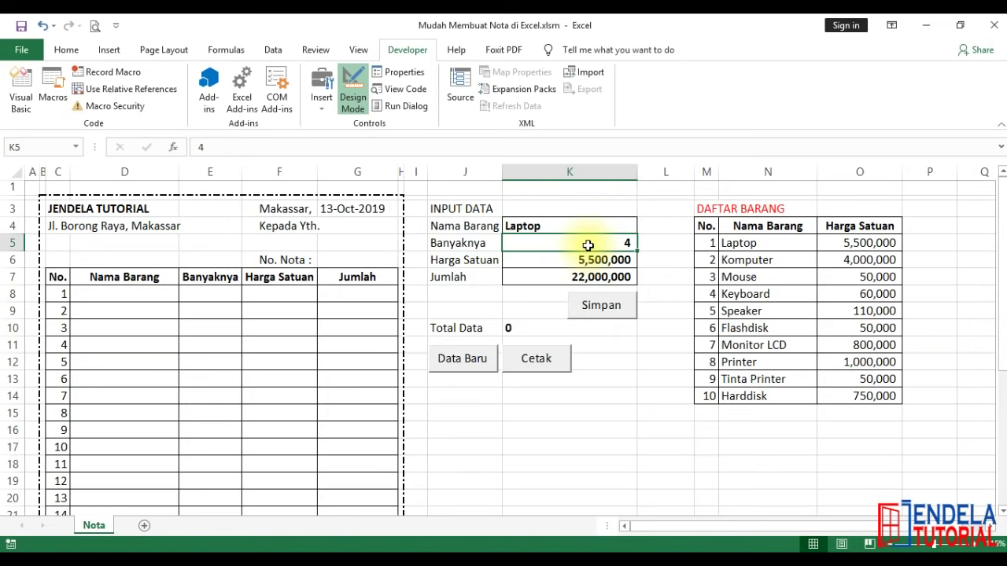
{"action": "type", "text": "2"}
{"action": "key", "text": "Return"}
Turn off Design Mode, save the Laptop entry with Simpan, and check Total Data and the first row.
{"action": "left_click", "coordinate": [628, 344]}
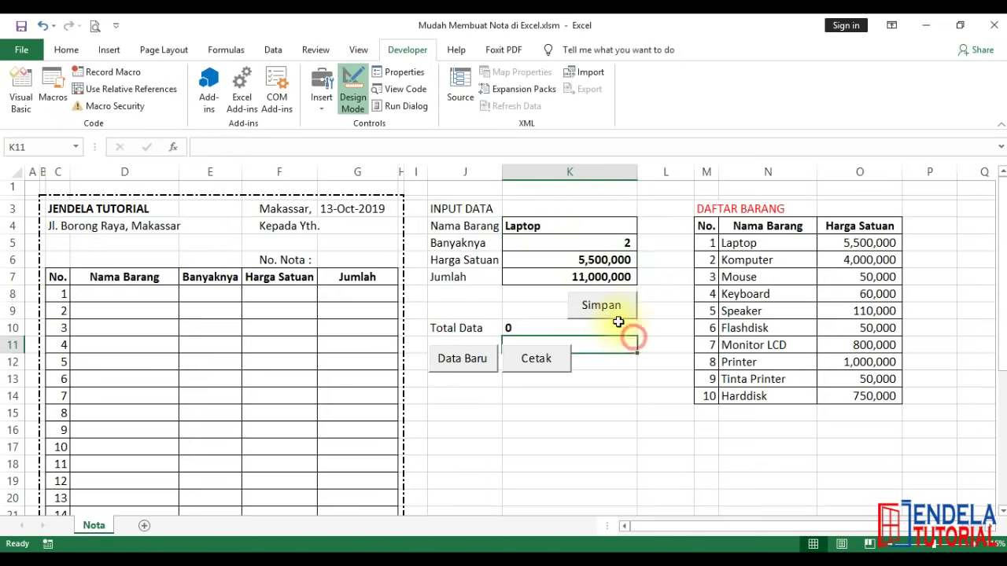
{"action": "left_click", "coordinate": [613, 312]}
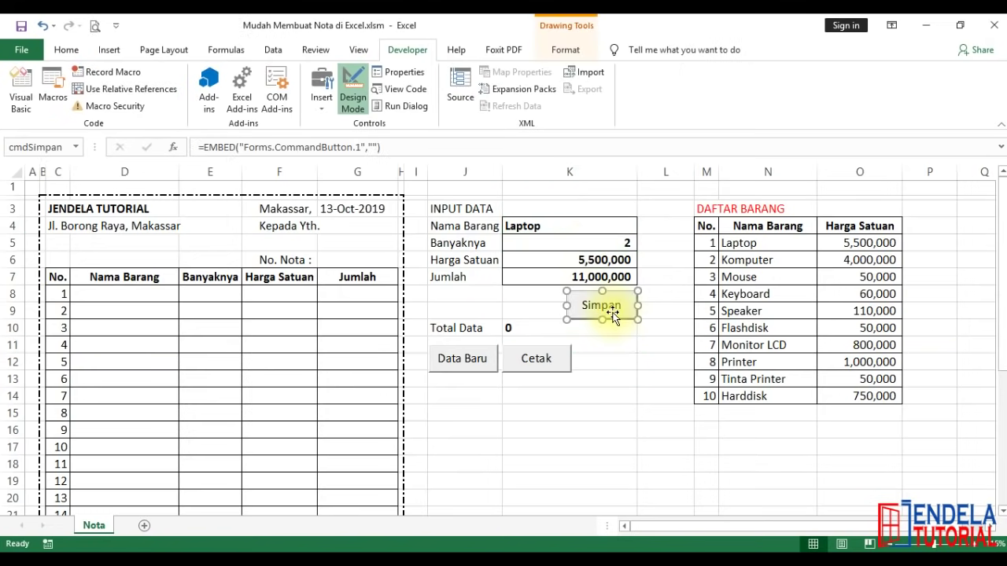
{"action": "left_click", "coordinate": [354, 102]}
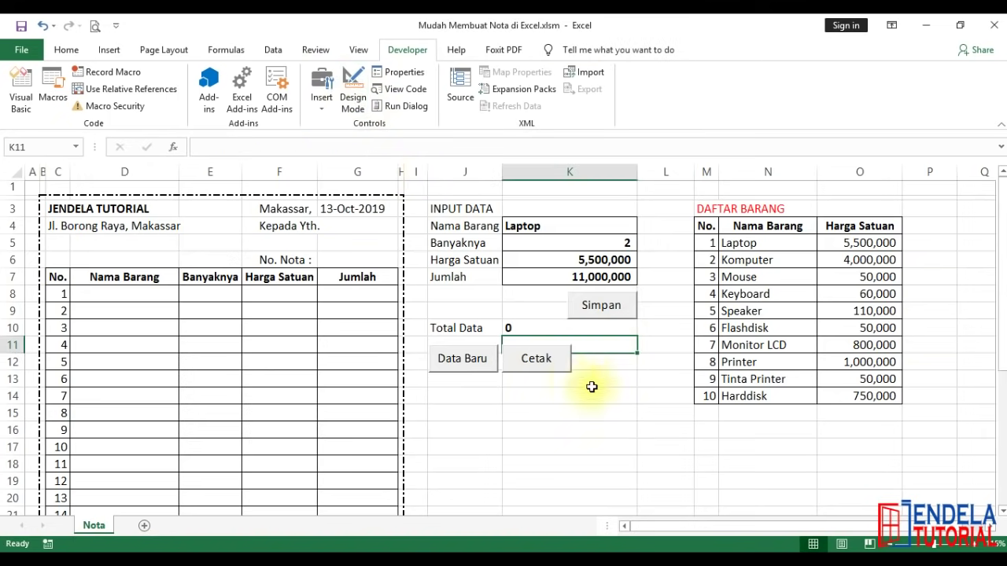
{"action": "left_click", "coordinate": [592, 389]}
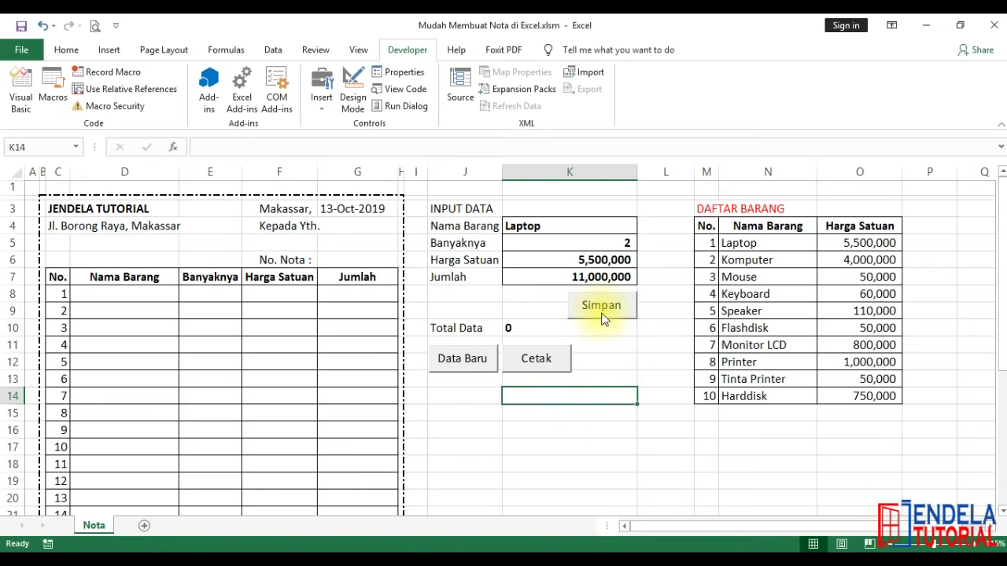
{"action": "left_click", "coordinate": [603, 317]}
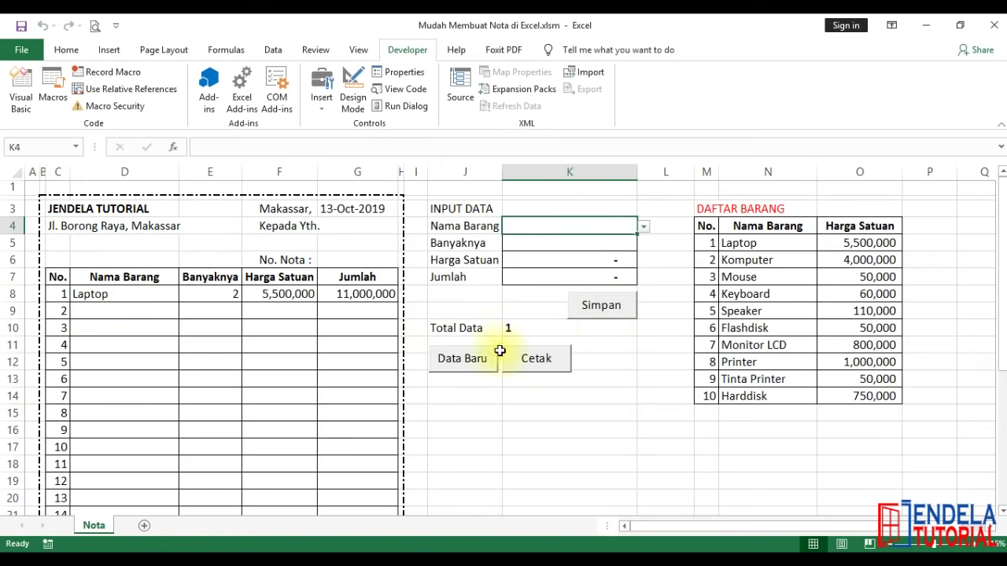
{"action": "left_click", "coordinate": [512, 328]}
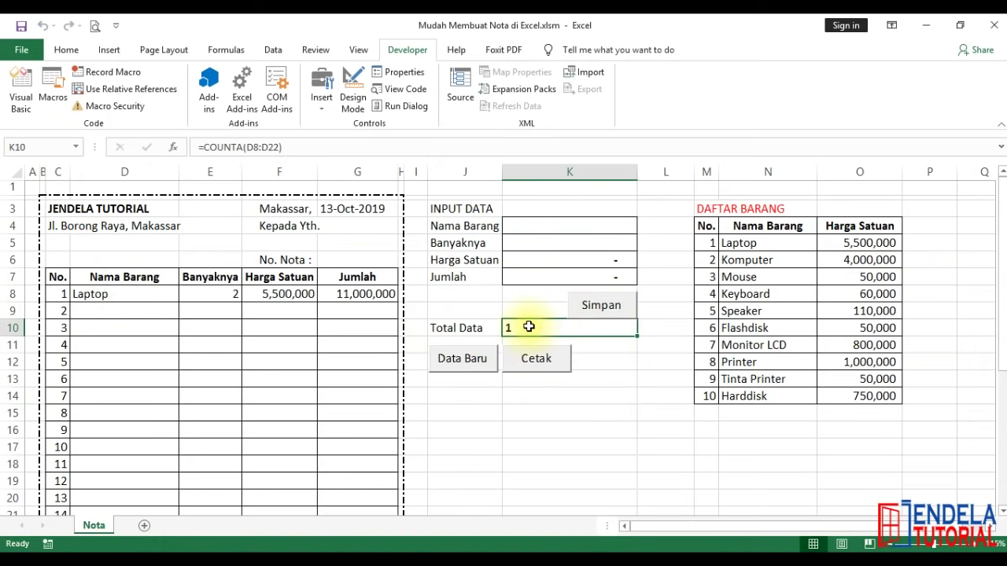
{"action": "left_click", "coordinate": [110, 293]}
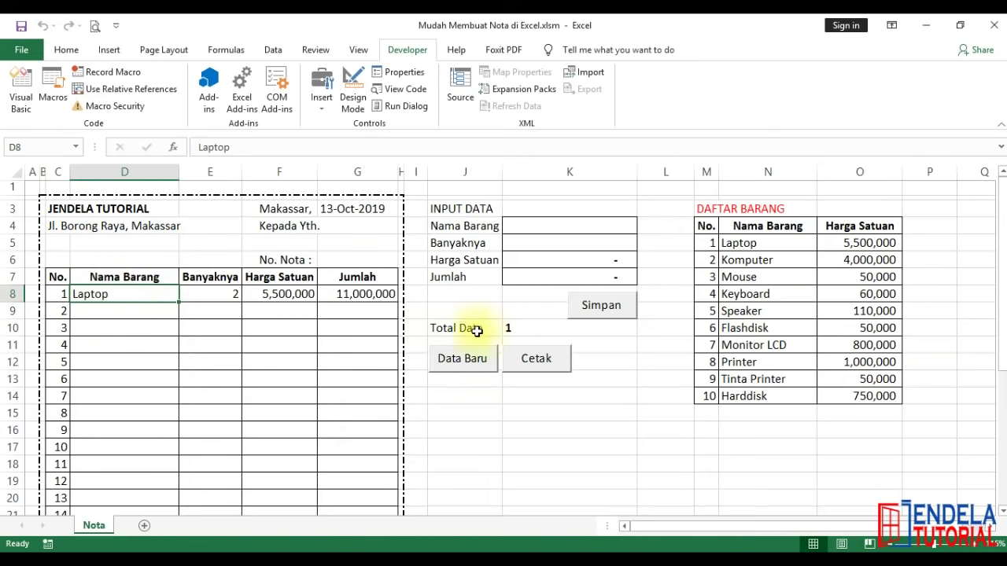
{"action": "left_click", "coordinate": [505, 329]}
Add Flashdisk with quantity 3 to the Nota table.
{"action": "left_click", "coordinate": [580, 228]}
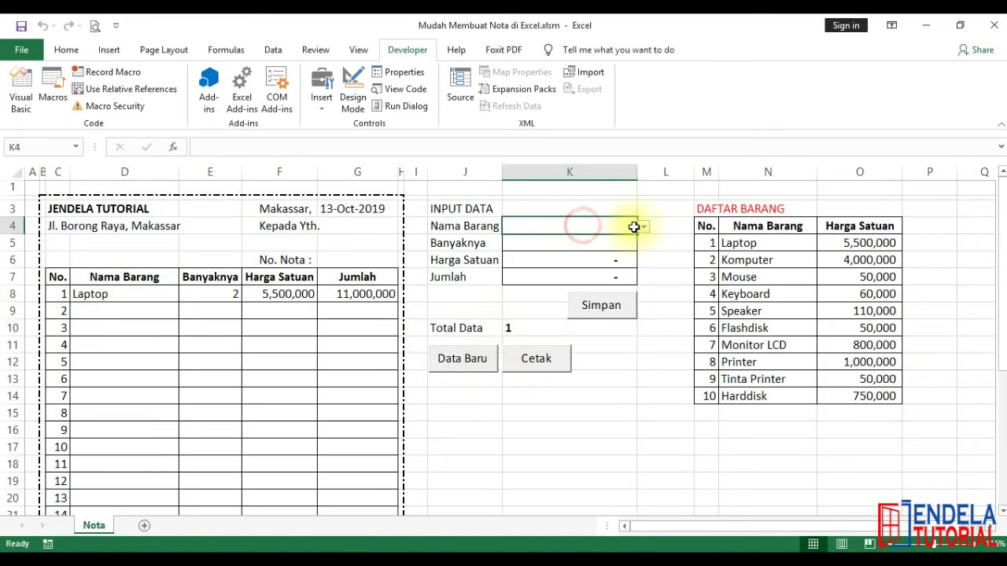
{"action": "left_click", "coordinate": [643, 226]}
{"action": "scroll", "coordinate": [644, 281], "scroll_direction": "down", "scroll_amount": 2}
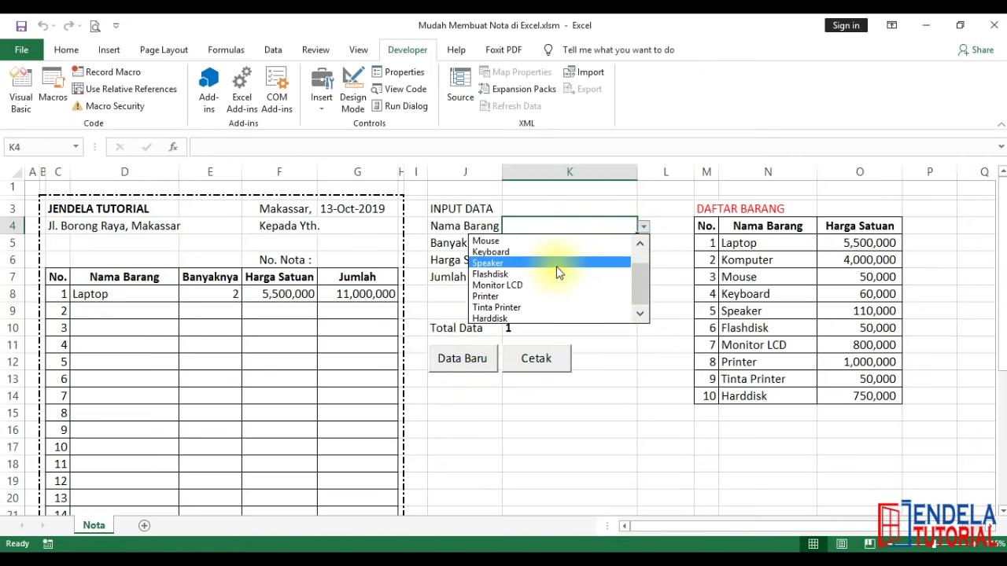
{"action": "left_click", "coordinate": [566, 274]}
{"action": "left_click", "coordinate": [568, 247]}
{"action": "type", "text": "3"}
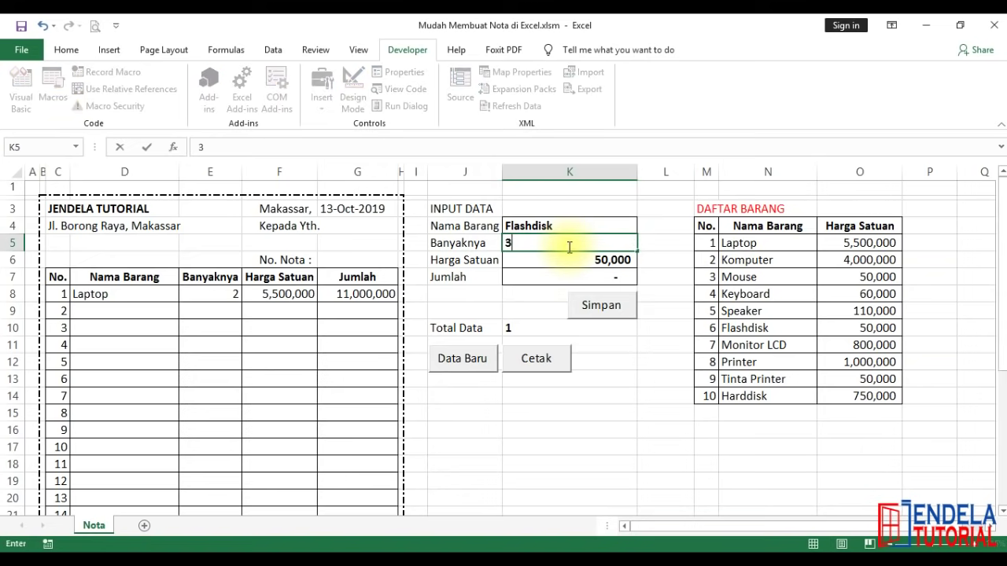
{"action": "key", "text": "Return"}
{"action": "left_click", "coordinate": [619, 312]}
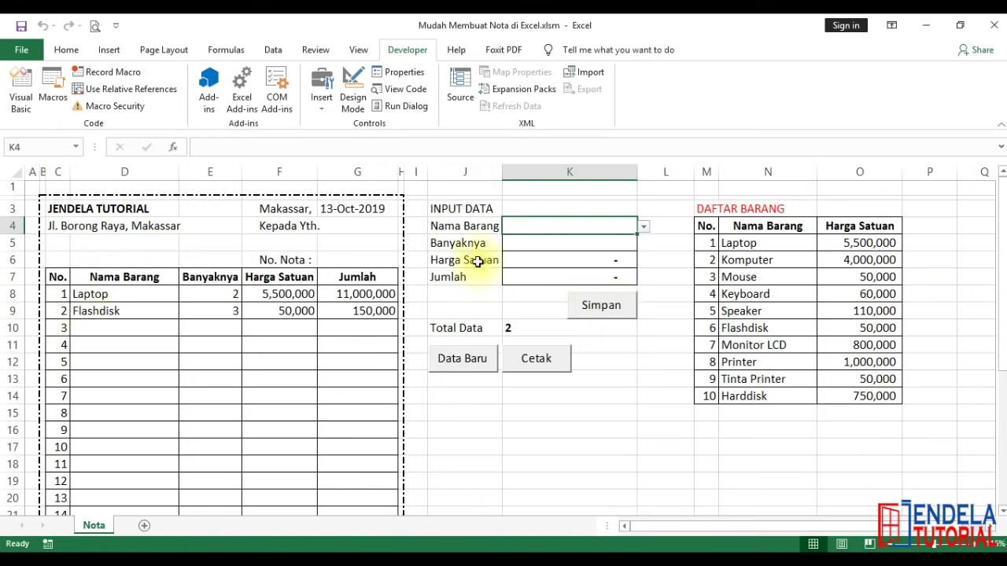
Add Tinta Printer with quantity 2 to the Nota table.
{"action": "left_click", "coordinate": [643, 227]}
{"action": "scroll", "coordinate": [643, 268], "scroll_direction": "down", "scroll_amount": 1}
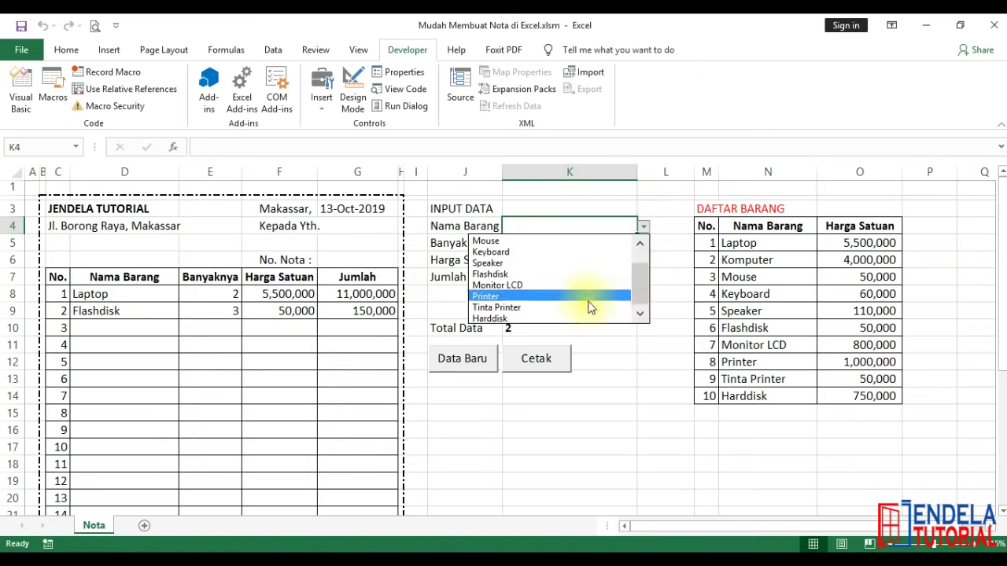
{"action": "left_click", "coordinate": [583, 304]}
{"action": "left_click", "coordinate": [574, 252]}
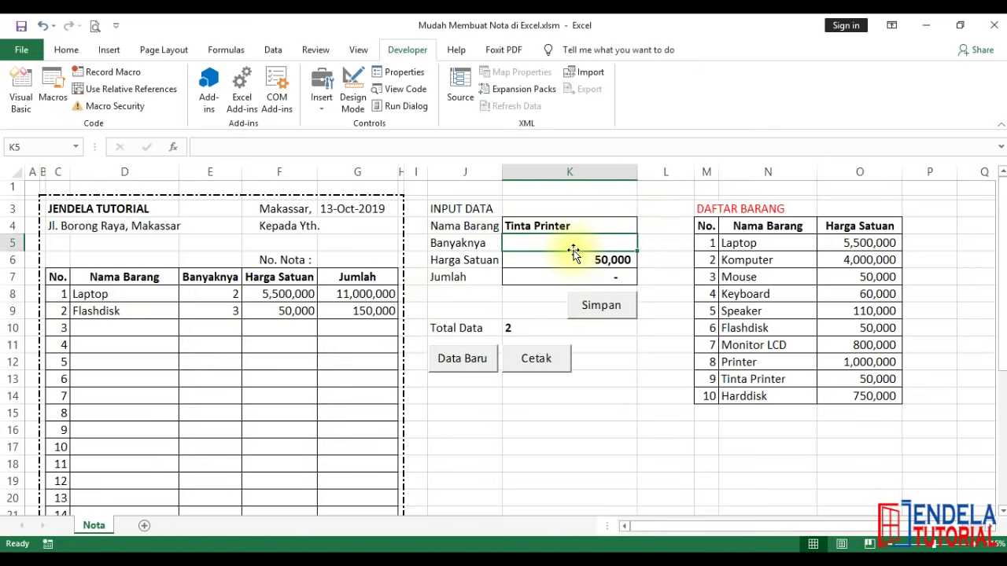
{"action": "left_click", "coordinate": [574, 254]}
{"action": "left_click", "coordinate": [574, 238]}
{"action": "type", "text": "2"}
{"action": "key", "text": "Return"}
{"action": "left_click", "coordinate": [591, 306]}
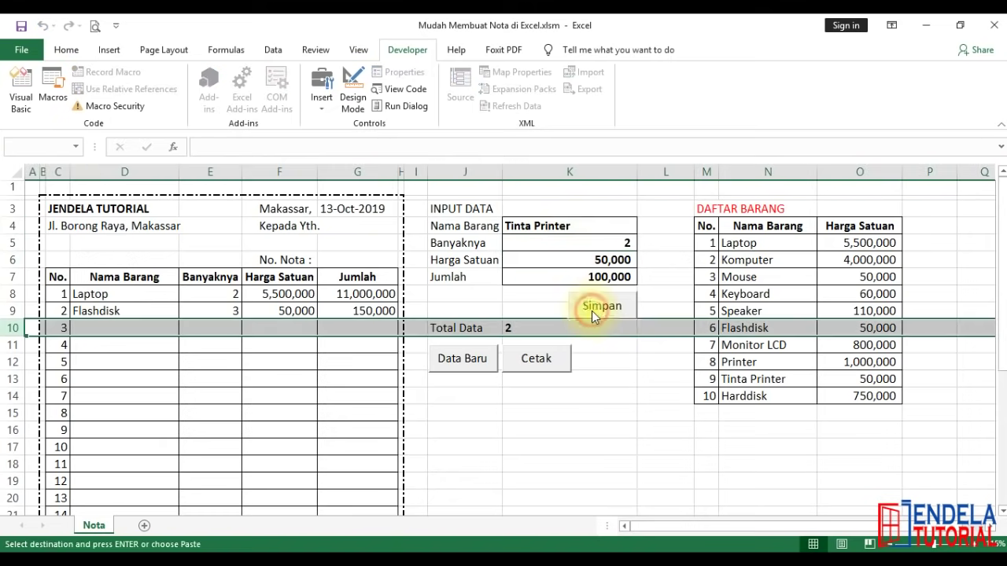
Scroll down and select the Total cell G23.
{"action": "left_click", "coordinate": [580, 431]}
{"action": "scroll", "coordinate": [580, 439], "scroll_direction": "down", "scroll_amount": 2}
{"action": "scroll", "coordinate": [579, 439], "scroll_direction": "down", "scroll_amount": 1}
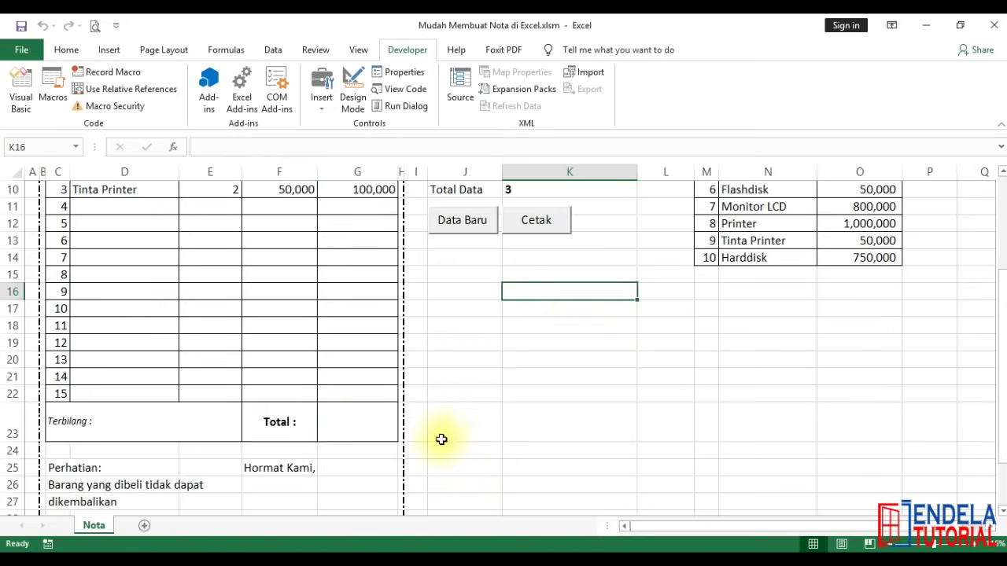
{"action": "left_click", "coordinate": [371, 419]}
{"action": "scroll", "coordinate": [375, 370], "scroll_direction": "up", "scroll_amount": 1}
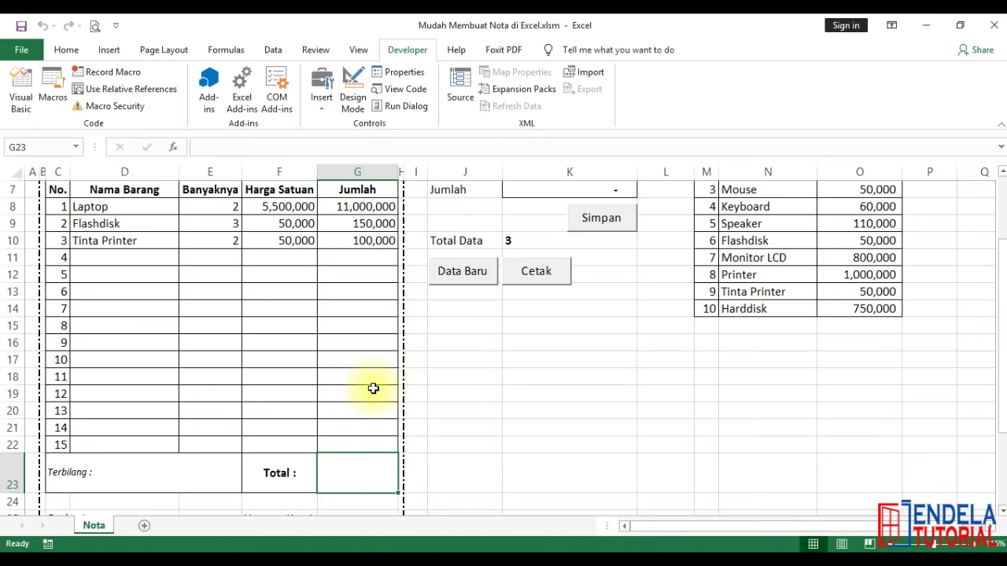
Enter =SUM(G8:G22) in G23 so the Total shows 11,250,000.
{"action": "type", "text": "=sum"}
{"action": "key", "text": "Tab"}
{"action": "key", "text": "Up"}
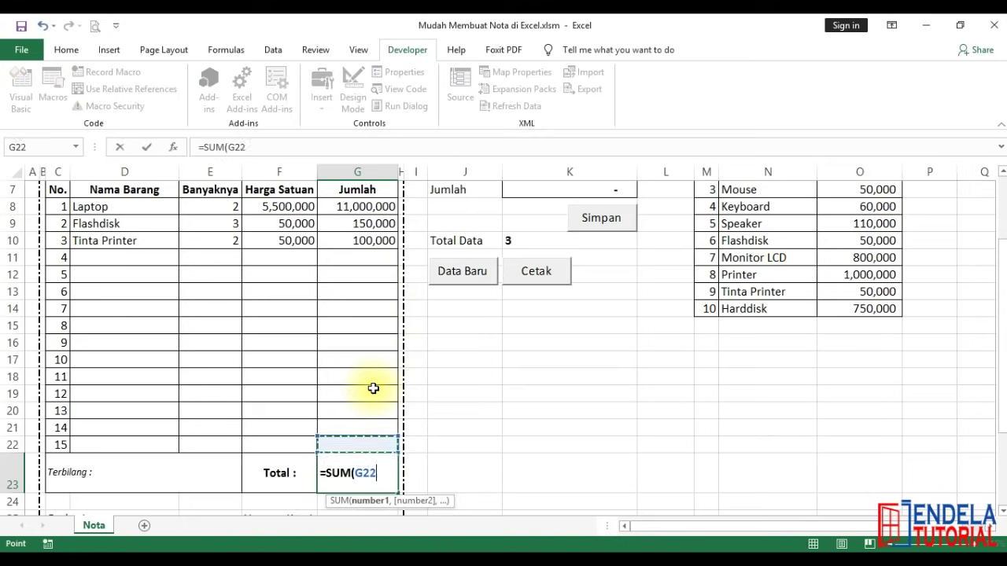
{"action": "key", "text": "shift+Up"}
{"action": "key", "text": "shift+Up"}
{"action": "key", "text": "shift+Up"}
{"action": "key", "text": "shift+Up"}
{"action": "key", "text": "shift+Up"}
{"action": "key", "text": "shift+Up"}
{"action": "key", "text": "shift+Up"}
{"action": "key", "text": "shift+Down"}
{"action": "key", "text": "shift+Down"}
{"action": "key", "text": "shift+Down"}
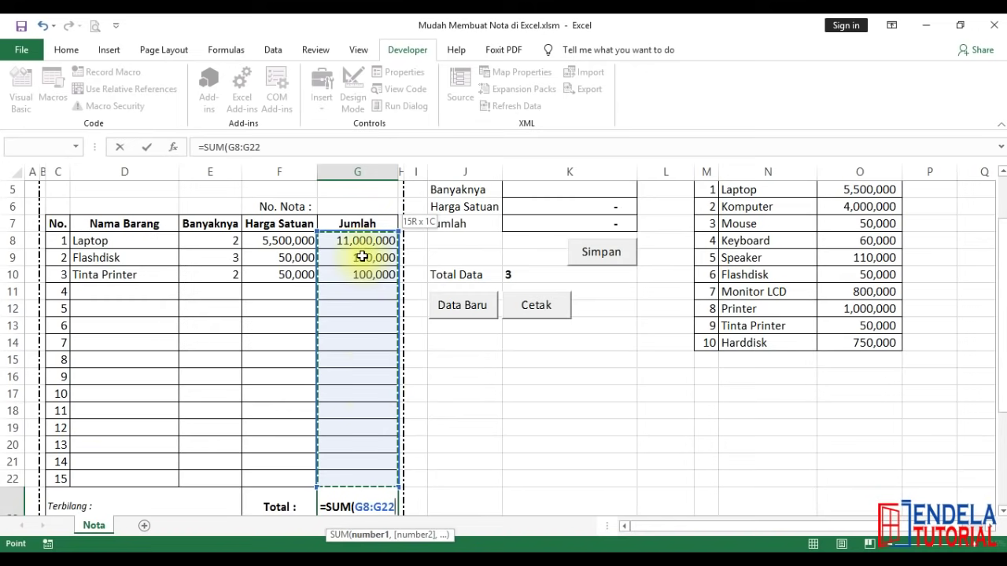
{"action": "scroll", "coordinate": [369, 302], "scroll_direction": "down", "scroll_amount": 1}
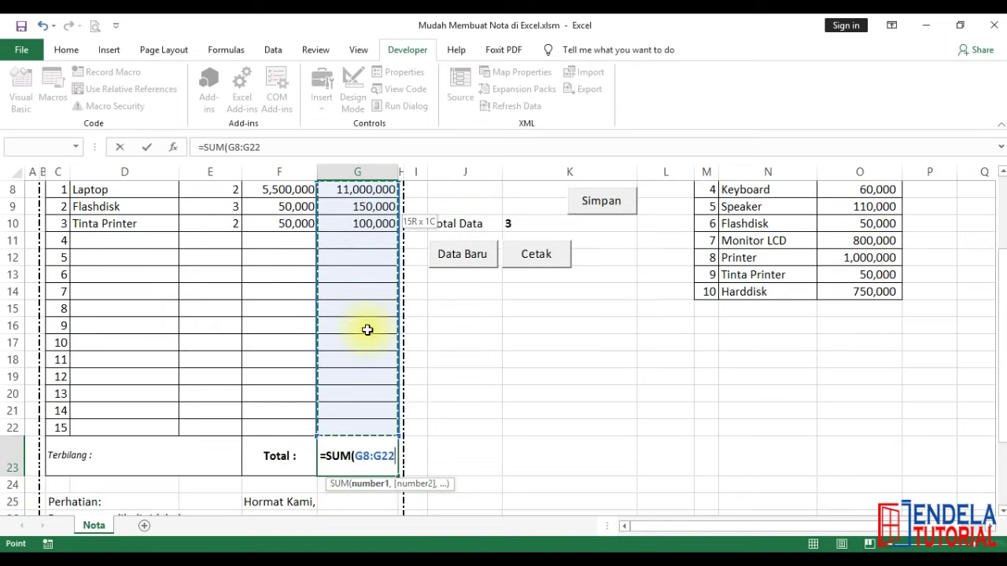
{"action": "key", "text": "Return"}
{"action": "left_click", "coordinate": [354, 450]}
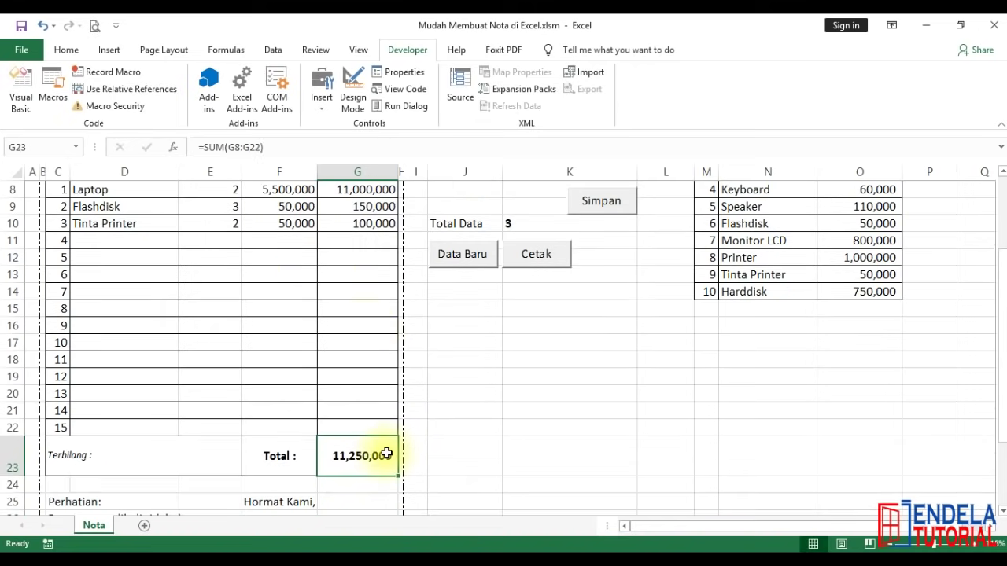
{"action": "scroll", "coordinate": [472, 441], "scroll_direction": "up", "scroll_amount": 2}
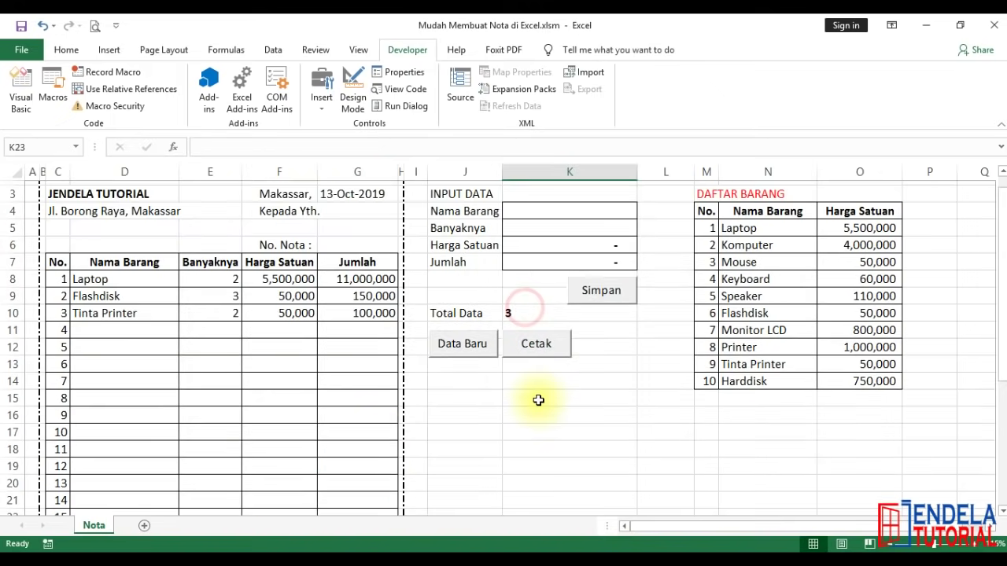
Switch on Design Mode and open the cmdBaru_Click code behind the Data Baru button.
{"action": "left_click", "coordinate": [525, 312]}
{"action": "scroll", "coordinate": [524, 308], "scroll_direction": "up", "scroll_amount": 1}
{"action": "left_click", "coordinate": [543, 224]}
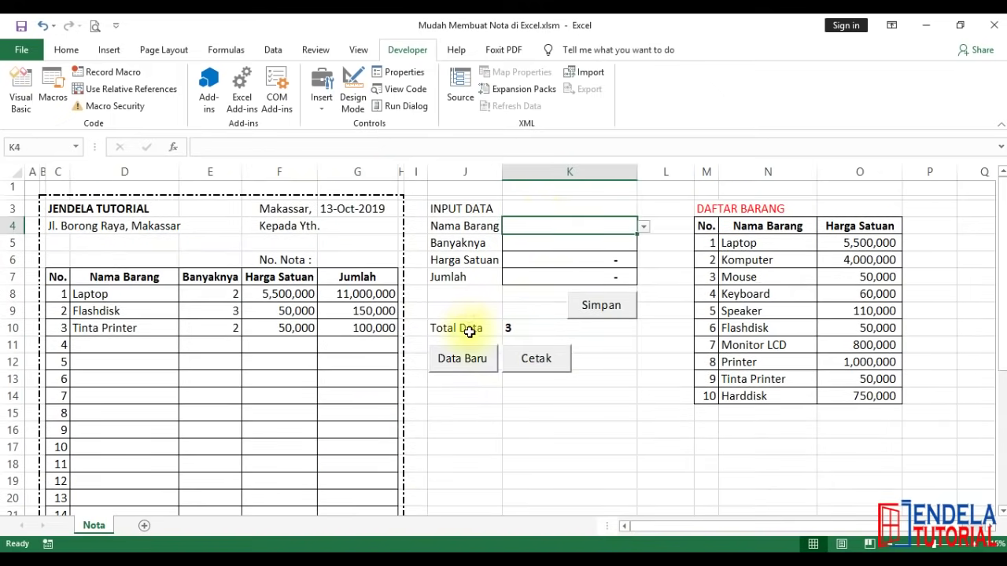
{"action": "left_click", "coordinate": [465, 412]}
{"action": "left_click", "coordinate": [350, 100]}
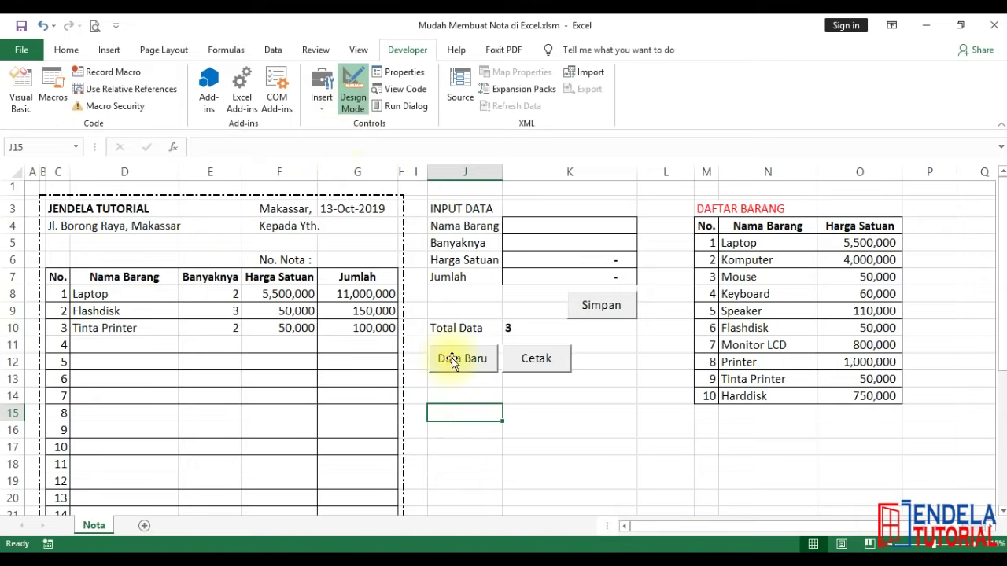
{"action": "double_click", "coordinate": [452, 358]}
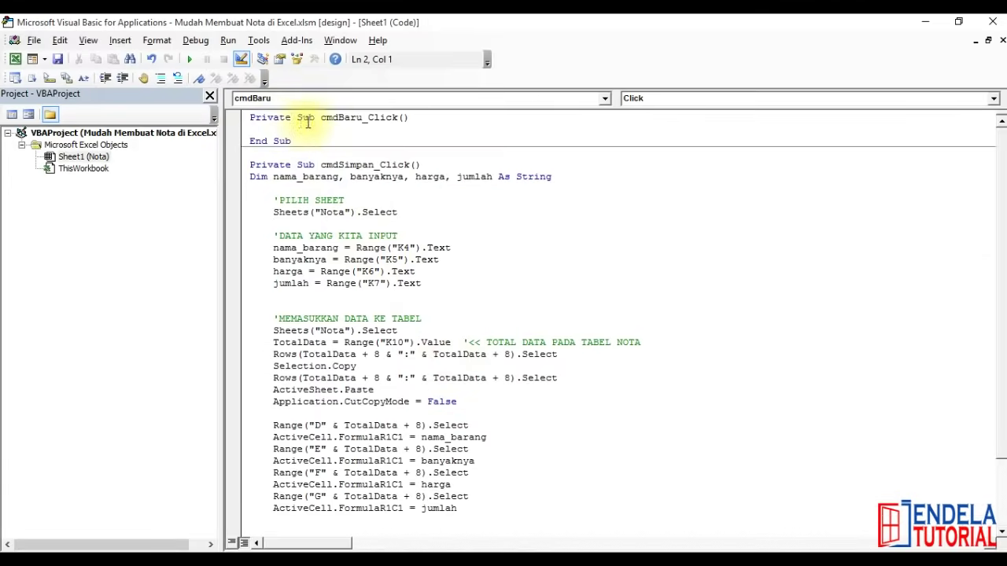
Paste the Baru.txt code with its confirmation prompt into cmdBaru_Click.
{"action": "left_click", "coordinate": [724, 560]}
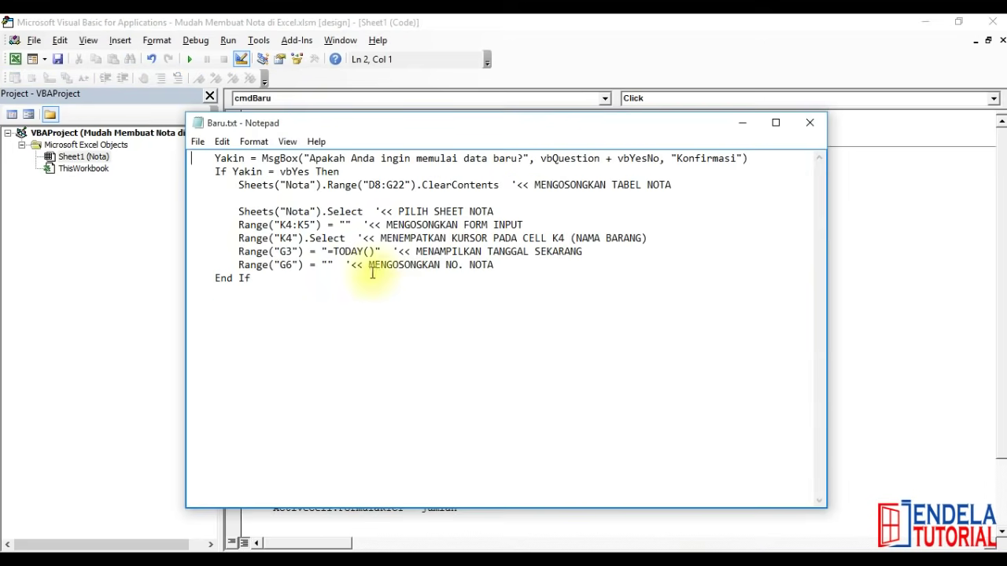
{"action": "key", "text": "ctrl+a"}
{"action": "key", "text": "ctrl+c"}
{"action": "left_click", "coordinate": [364, 24]}
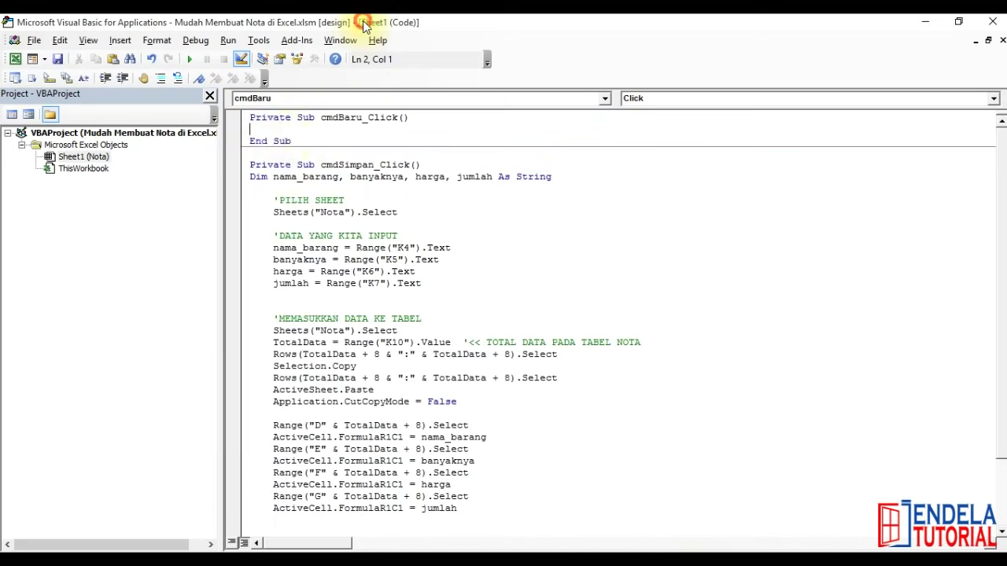
{"action": "key", "text": "ctrl+v"}
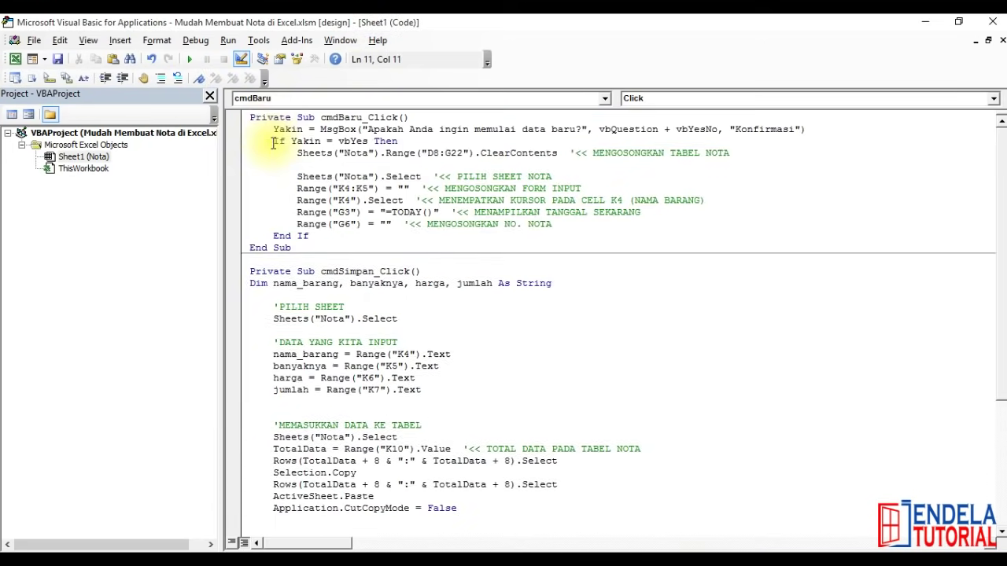
{"action": "left_click", "coordinate": [267, 129]}
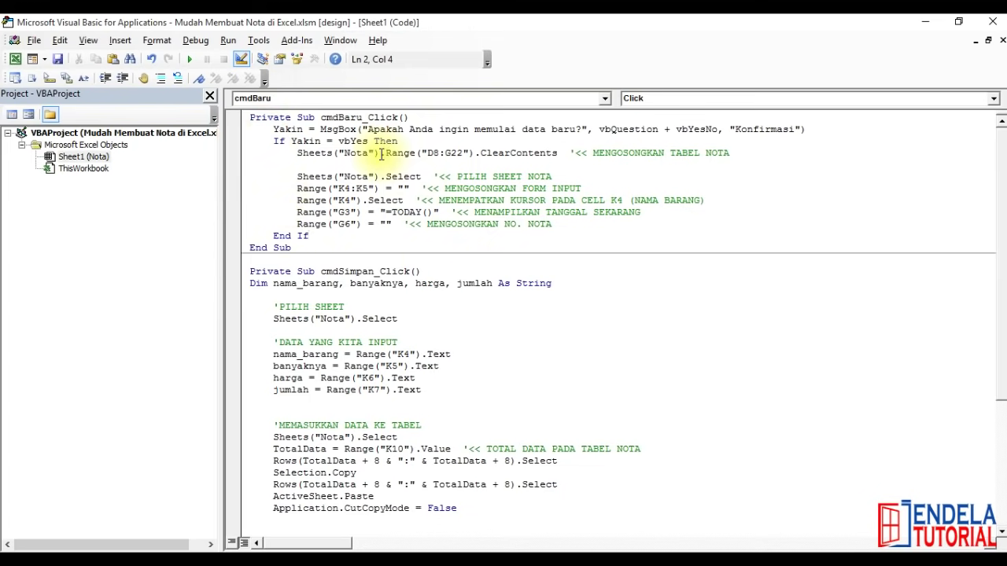
Close the VBA editor and turn off Design Mode.
{"action": "left_click", "coordinate": [993, 22]}
{"action": "left_click", "coordinate": [512, 401]}
{"action": "left_click", "coordinate": [353, 90]}
{"action": "left_click", "coordinate": [466, 412]}
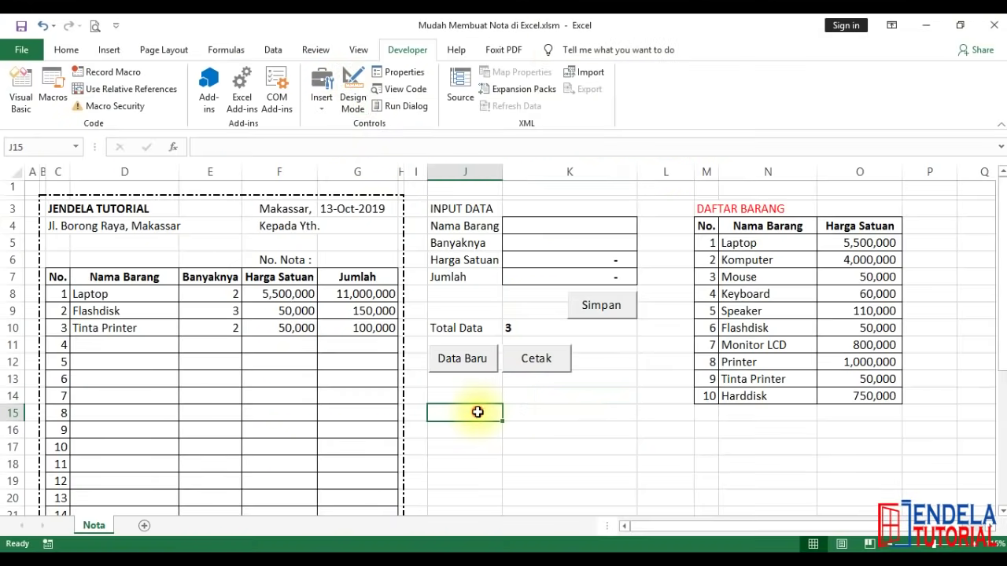
Run Data Baru and confirm Yes, clearing the Nota table so Total Data reads 0.
{"action": "left_click", "coordinate": [470, 362]}
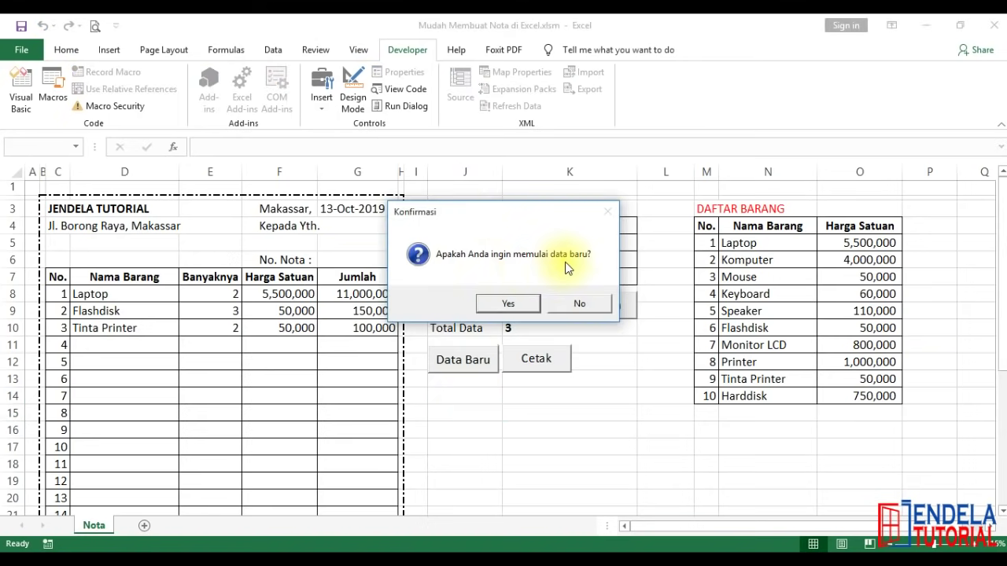
{"action": "left_click", "coordinate": [509, 307]}
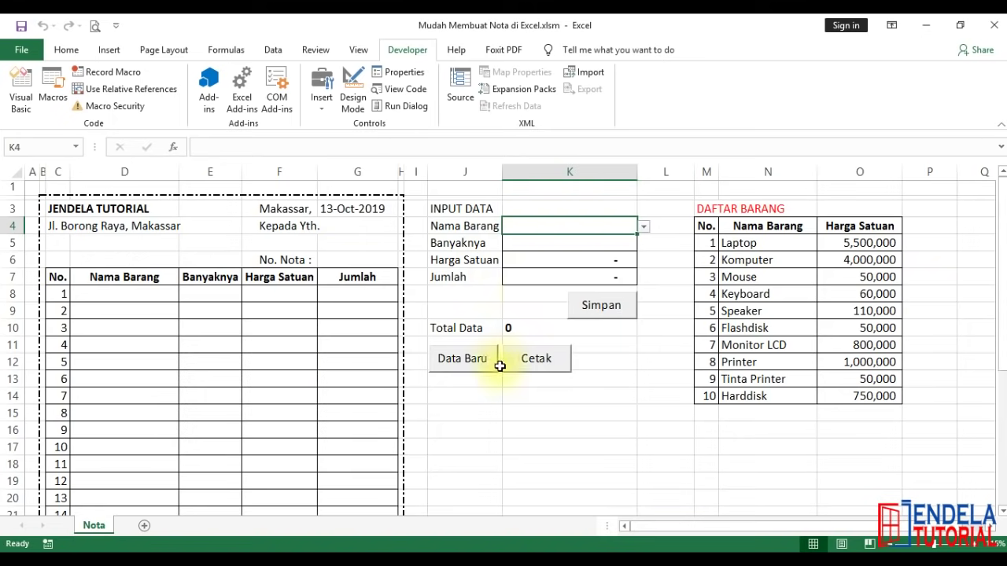
{"action": "scroll", "coordinate": [282, 359], "scroll_direction": "down", "scroll_amount": 2}
{"action": "scroll", "coordinate": [282, 360], "scroll_direction": "down", "scroll_amount": 1}
{"action": "scroll", "coordinate": [281, 359], "scroll_direction": "up", "scroll_amount": 3}
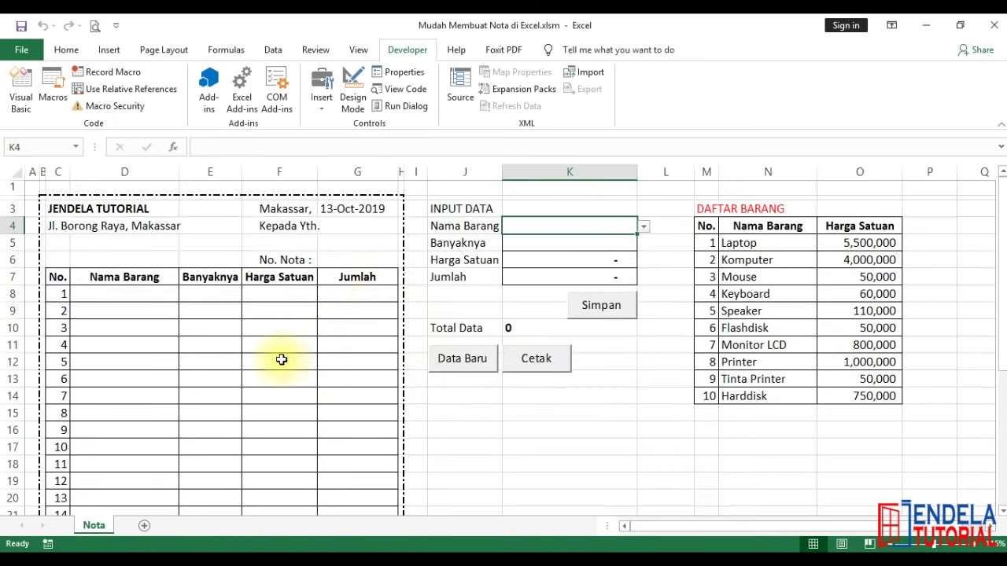
{"action": "left_click", "coordinate": [533, 424]}
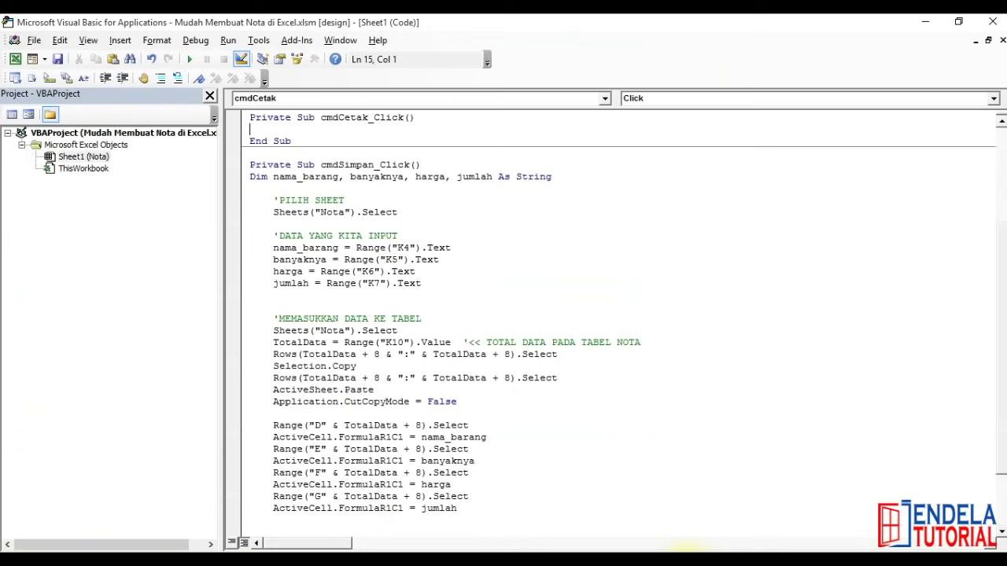
Paste the Cetak.txt print code into cmdCetak_Click, highlighting the PrintPreview line.
{"action": "key", "text": "ctrl+a"}
{"action": "key", "text": "ctrl+c"}
{"action": "left_click", "coordinate": [391, 18]}
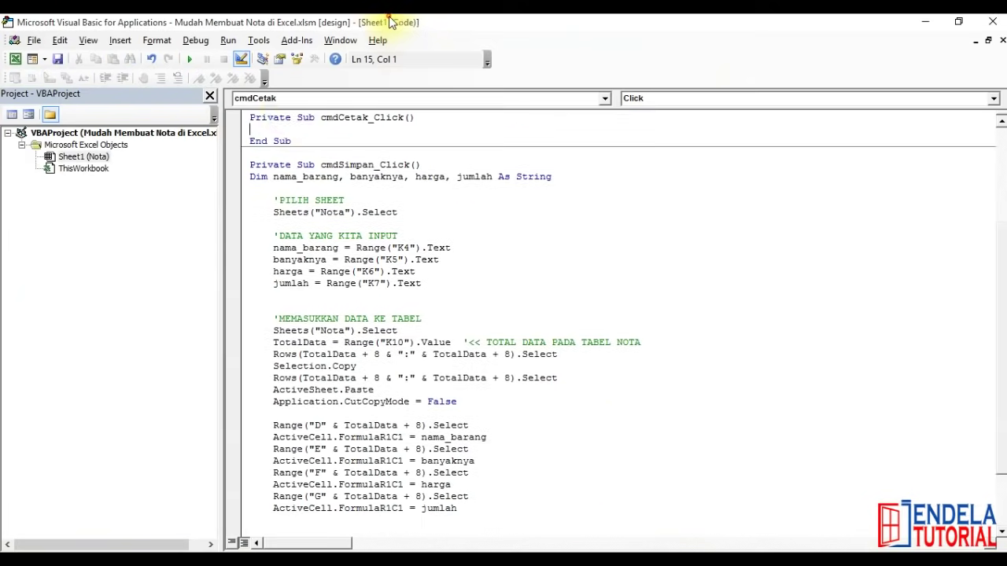
{"action": "left_click", "coordinate": [290, 129]}
{"action": "key", "text": "ctrl+v"}
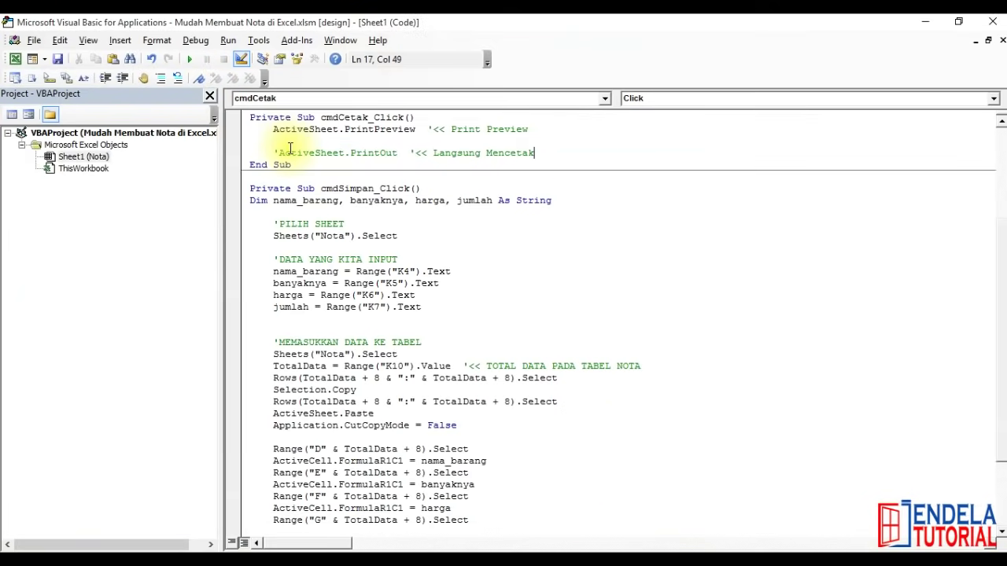
{"action": "left_click", "coordinate": [270, 131]}
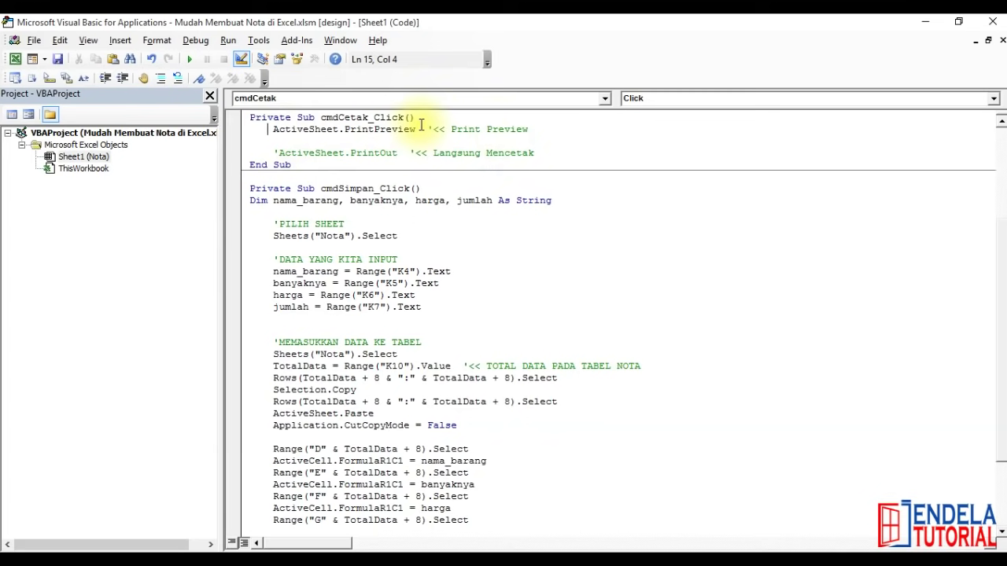
{"action": "left_click_drag", "start_coordinate": [419, 129], "coordinate": [283, 131]}
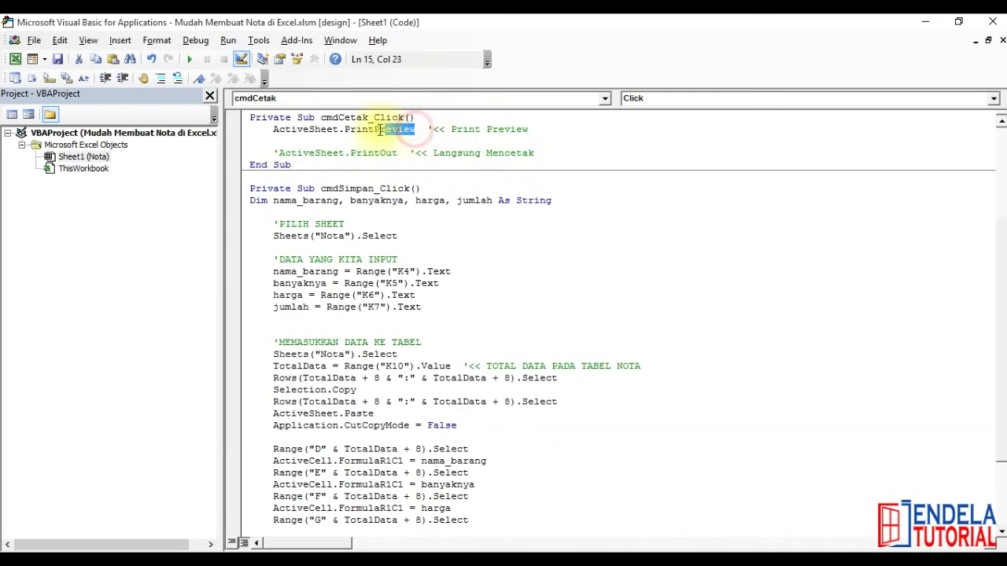
{"action": "left_click", "coordinate": [363, 161]}
Keep ActiveSheet.PrintPreview active and leave the PrintOut line commented out with an apostrophe.
{"action": "left_click", "coordinate": [280, 152]}
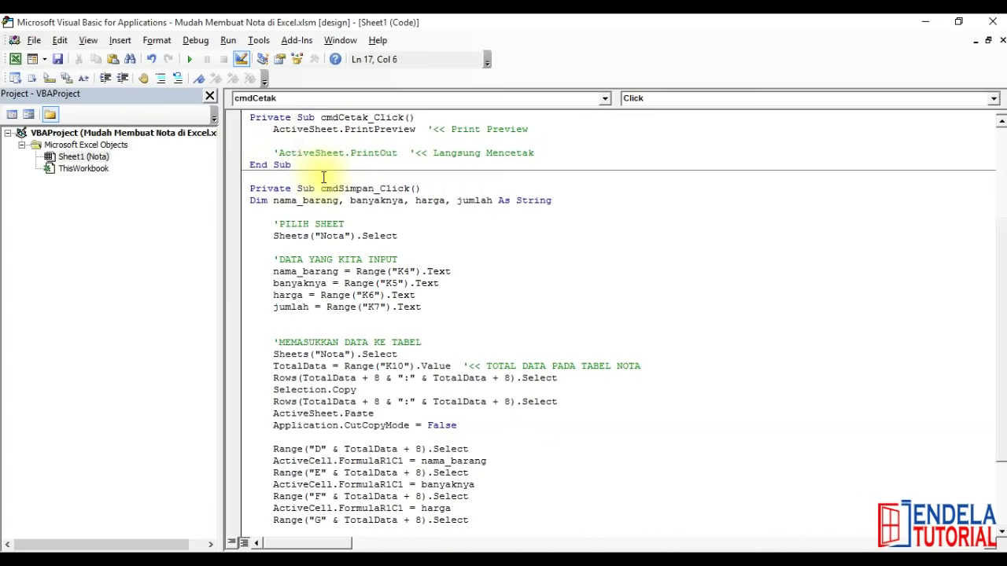
{"action": "key", "text": "BackSpace"}
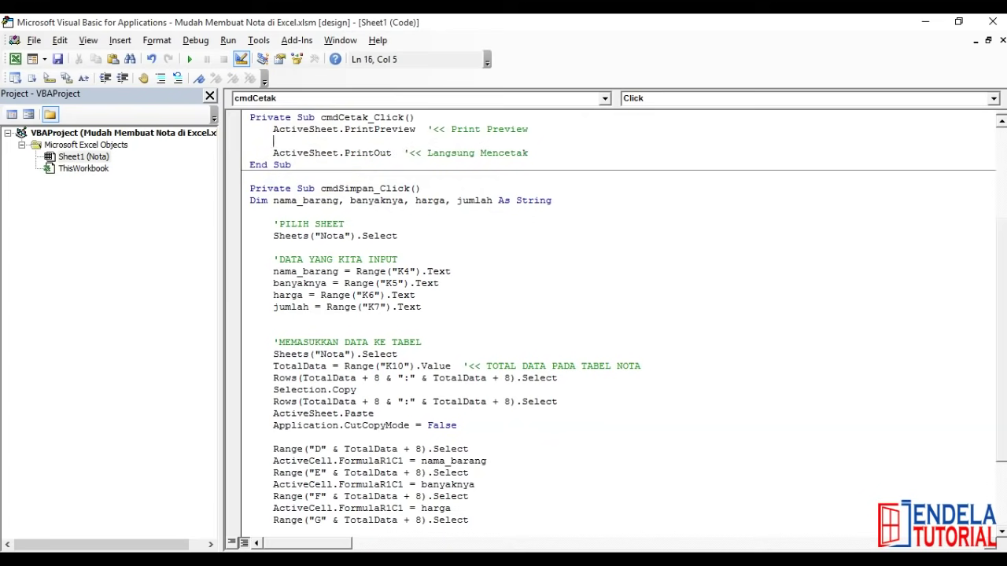
{"action": "type", "text": "'"}
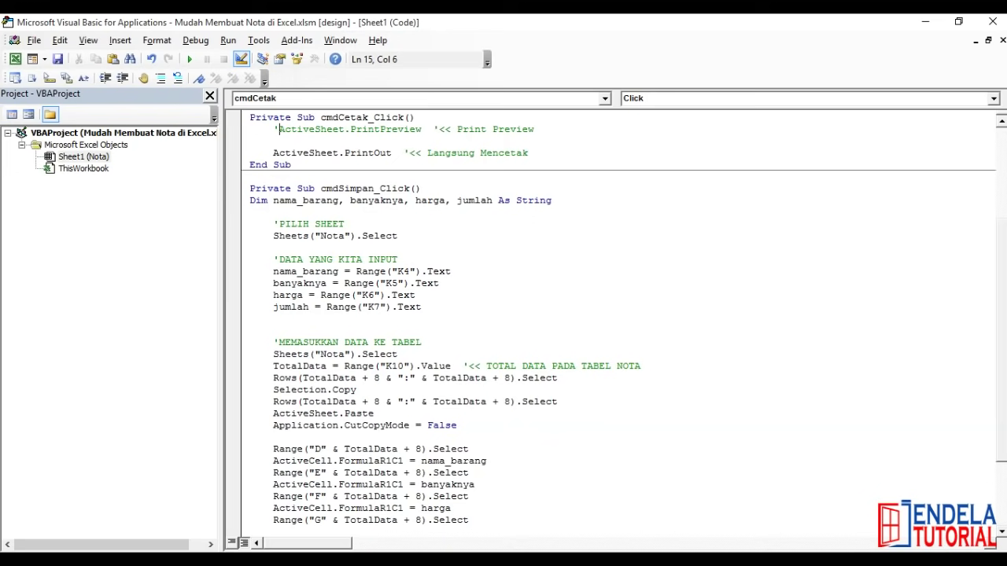
{"action": "left_click_drag", "start_coordinate": [314, 152], "coordinate": [368, 152]}
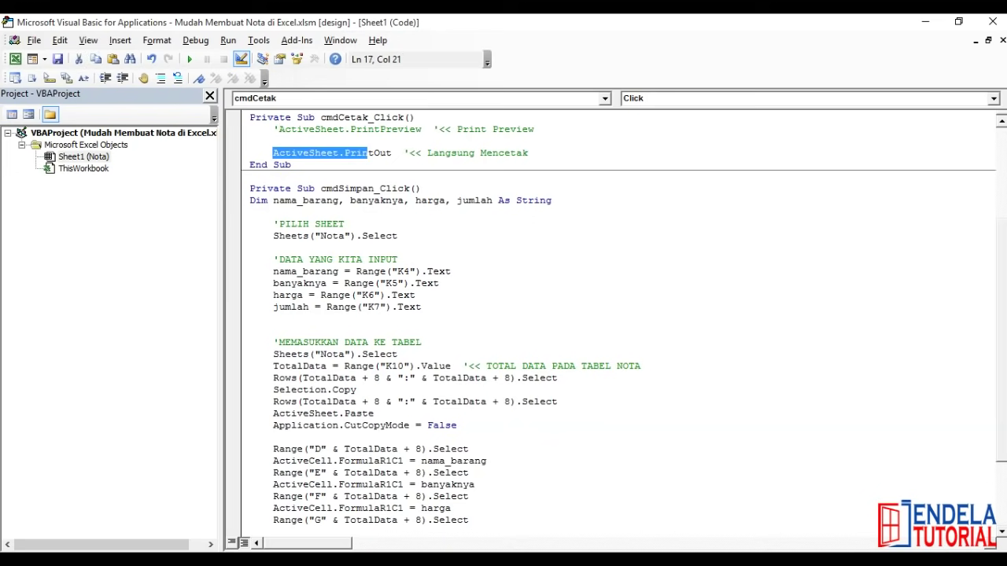
{"action": "left_click", "coordinate": [273, 141]}
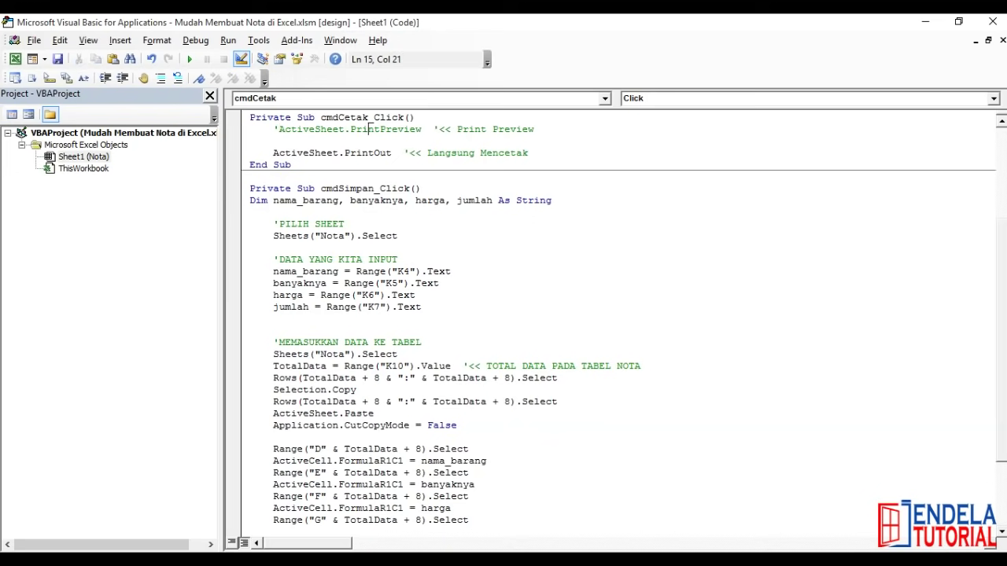
{"action": "key", "text": "BackSpace"}
{"action": "type", "text": "'"}
{"action": "left_click", "coordinate": [285, 129]}
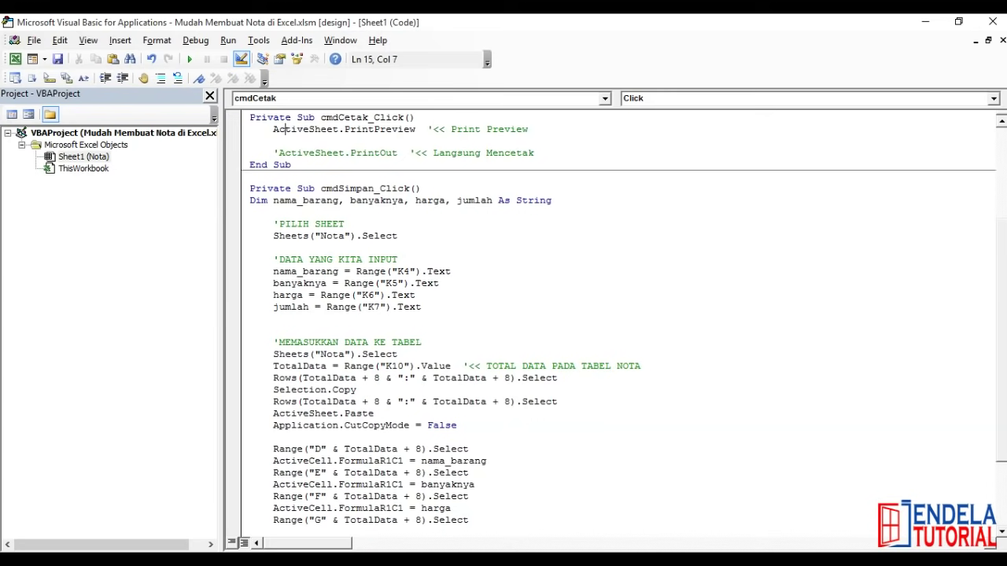
{"action": "key", "text": "ctrl+Home"}
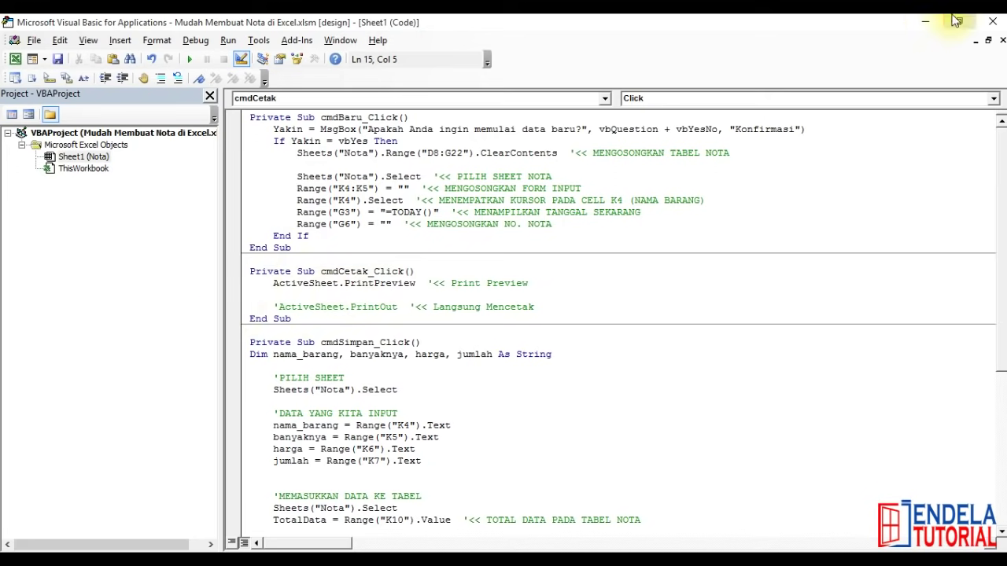
Leave design mode and add Flashdisk with quantity 2 to the invoice.
{"action": "left_click", "coordinate": [989, 21]}
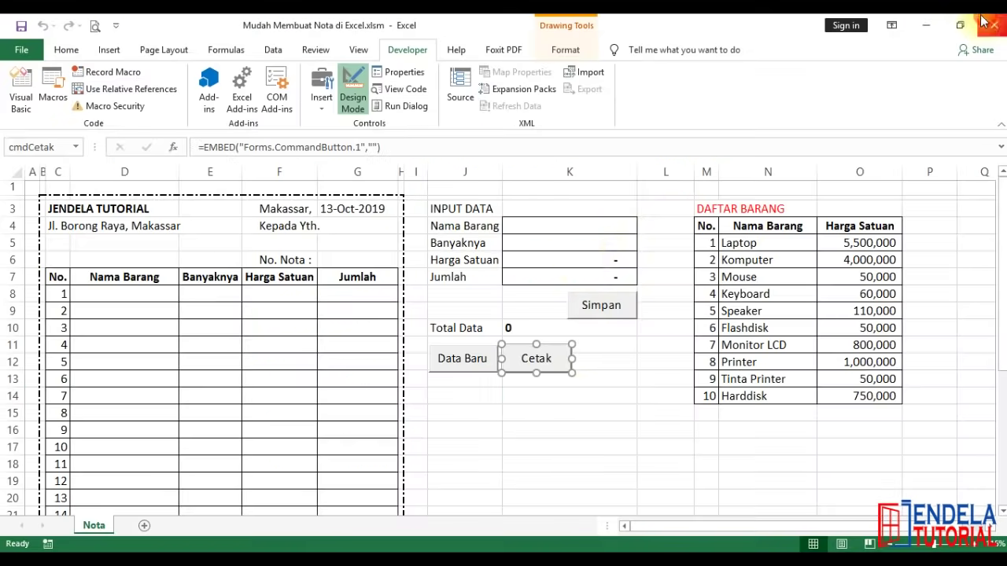
{"action": "left_click", "coordinate": [592, 397]}
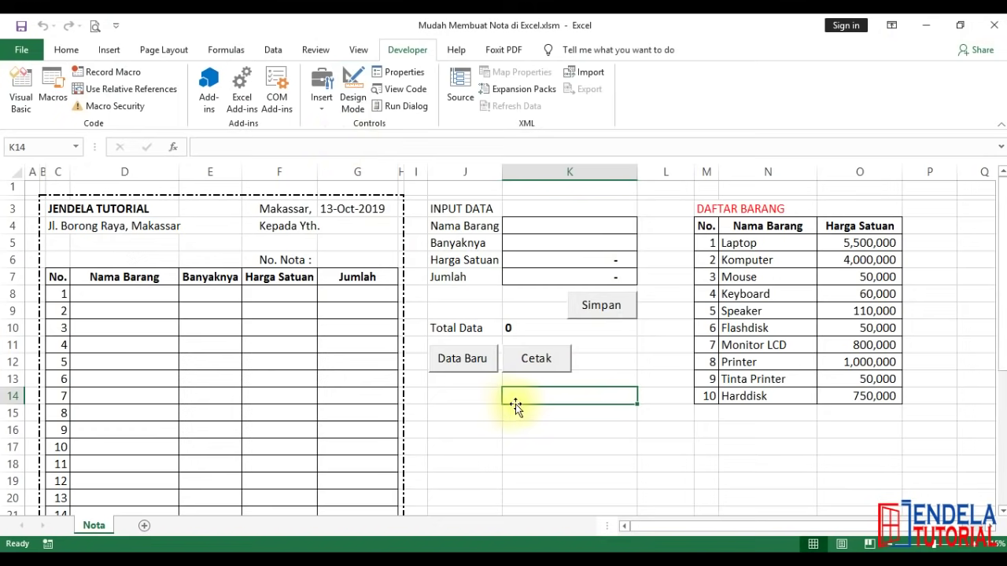
{"action": "left_click", "coordinate": [565, 229]}
{"action": "left_click", "coordinate": [643, 228]}
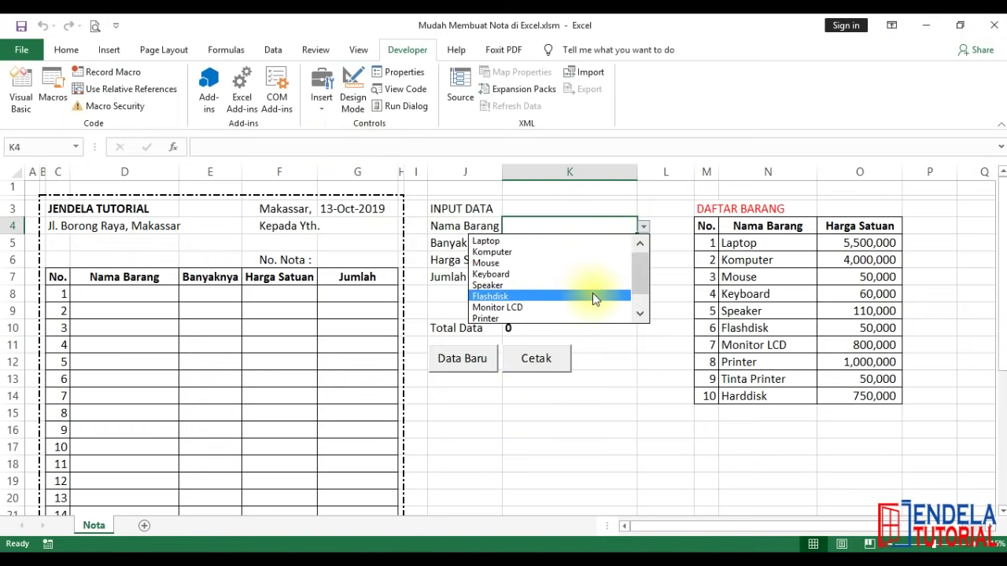
{"action": "left_click", "coordinate": [592, 293]}
{"action": "left_click", "coordinate": [592, 244]}
{"action": "type", "text": "2"}
{"action": "key", "text": "Return"}
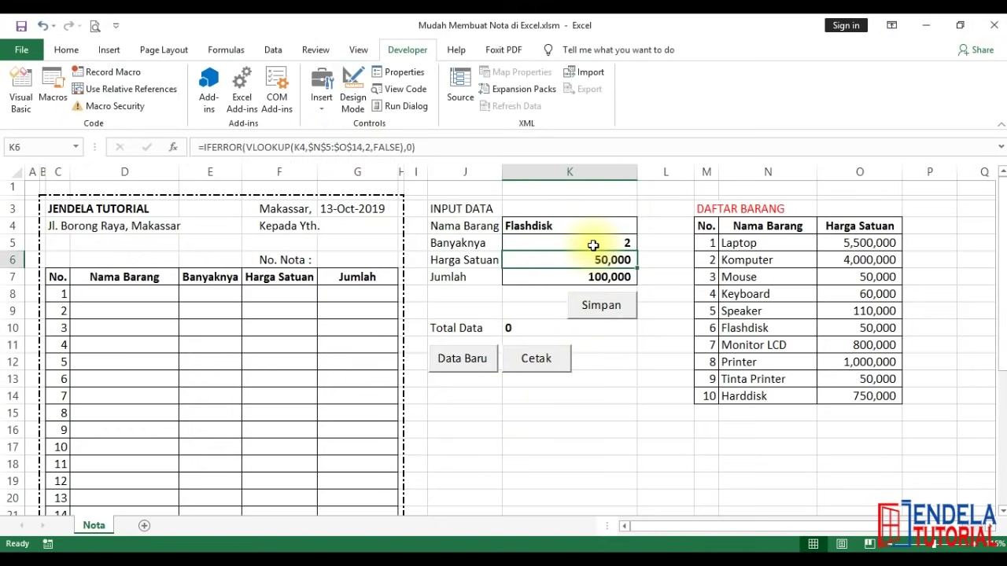
{"action": "left_click", "coordinate": [591, 306]}
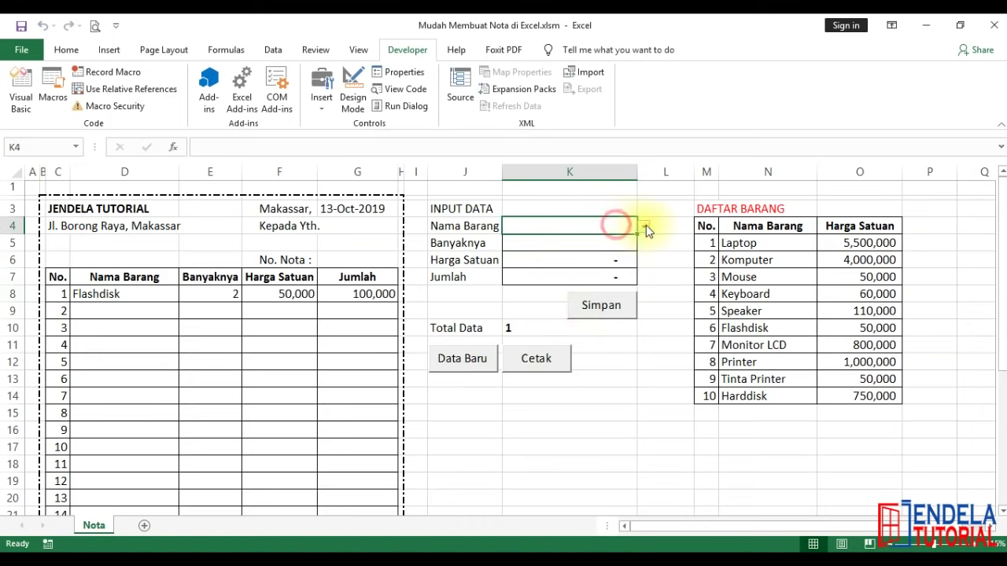
Add Laptop with quantity 1 to the invoice.
{"action": "left_click", "coordinate": [643, 226]}
{"action": "left_click", "coordinate": [592, 242]}
{"action": "left_click", "coordinate": [590, 243]}
{"action": "type", "text": "1"}
{"action": "key", "text": "Return"}
{"action": "left_click", "coordinate": [615, 307]}
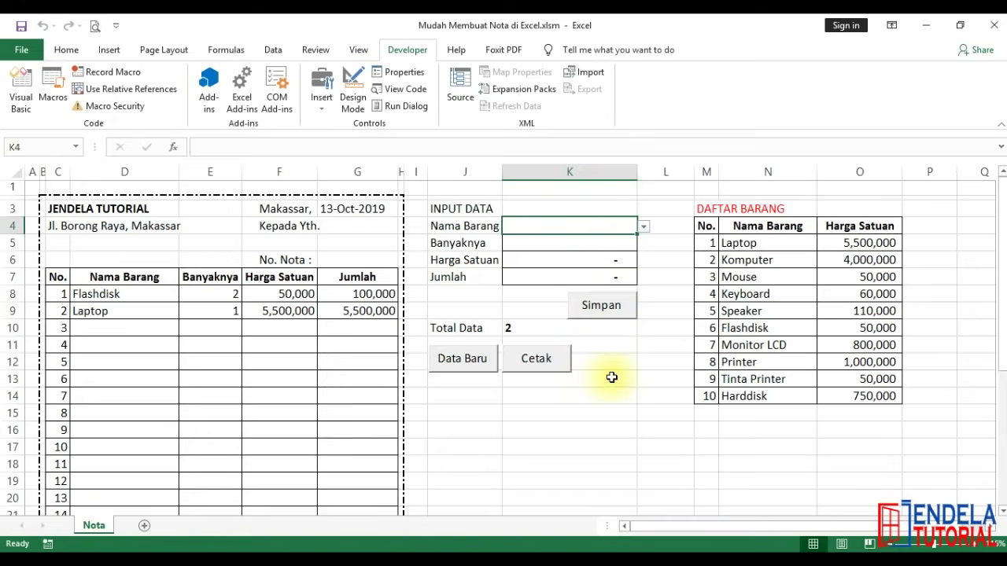
Preview the invoice printout with the Cetak button, then close the preview.
{"action": "left_click", "coordinate": [595, 446]}
{"action": "left_click", "coordinate": [540, 368]}
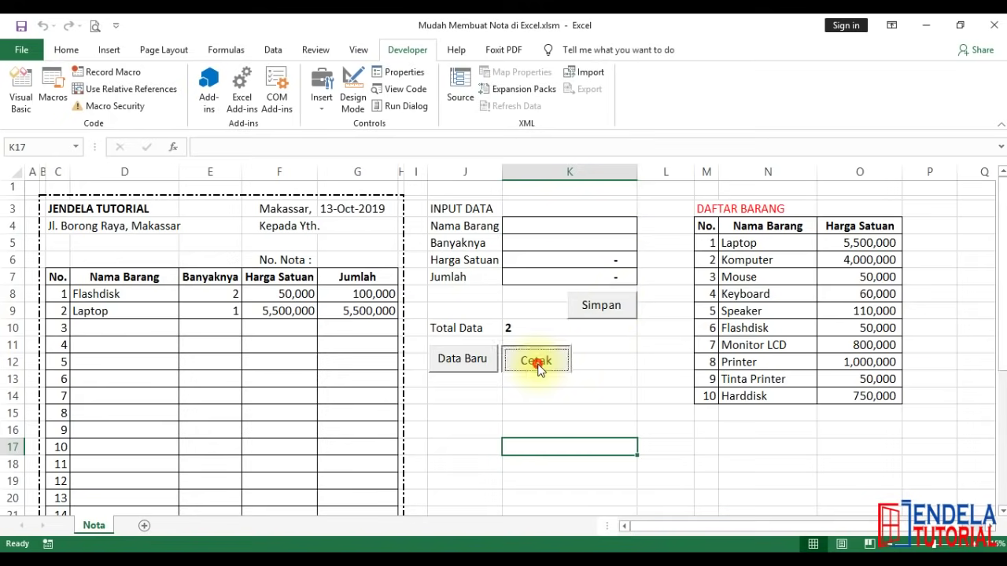
{"action": "left_click", "coordinate": [467, 183]}
{"action": "scroll", "coordinate": [468, 234], "scroll_direction": "up", "scroll_amount": 1}
{"action": "scroll", "coordinate": [467, 234], "scroll_direction": "down", "scroll_amount": 1}
{"action": "scroll", "coordinate": [468, 235], "scroll_direction": "down", "scroll_amount": 3}
{"action": "scroll", "coordinate": [467, 234], "scroll_direction": "up", "scroll_amount": 3}
{"action": "left_click", "coordinate": [468, 236]}
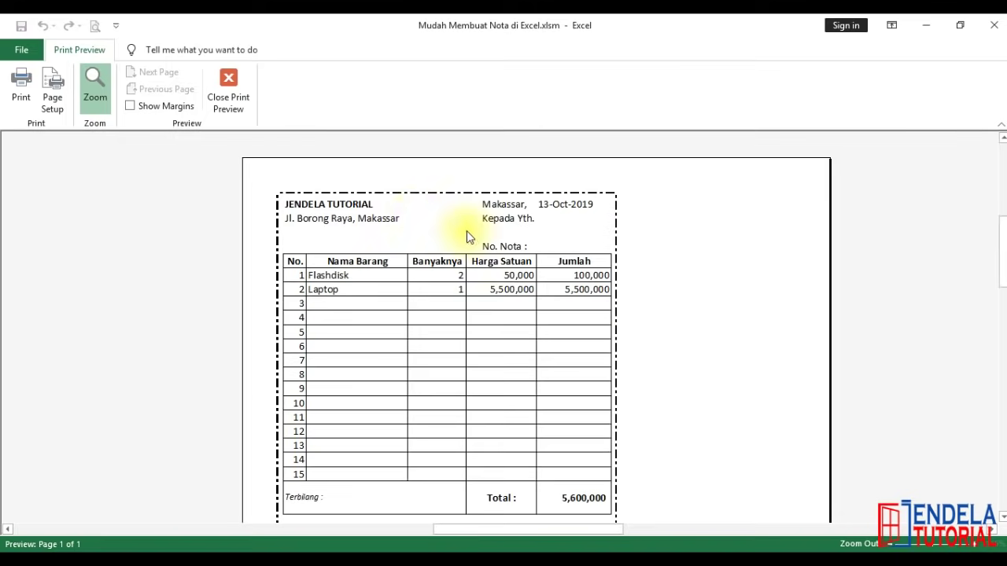
{"action": "left_click", "coordinate": [228, 91]}
Clear the Nota sheet's existing print area.
{"action": "left_click", "coordinate": [561, 427]}
{"action": "scroll", "coordinate": [564, 429], "scroll_direction": "down", "scroll_amount": 7}
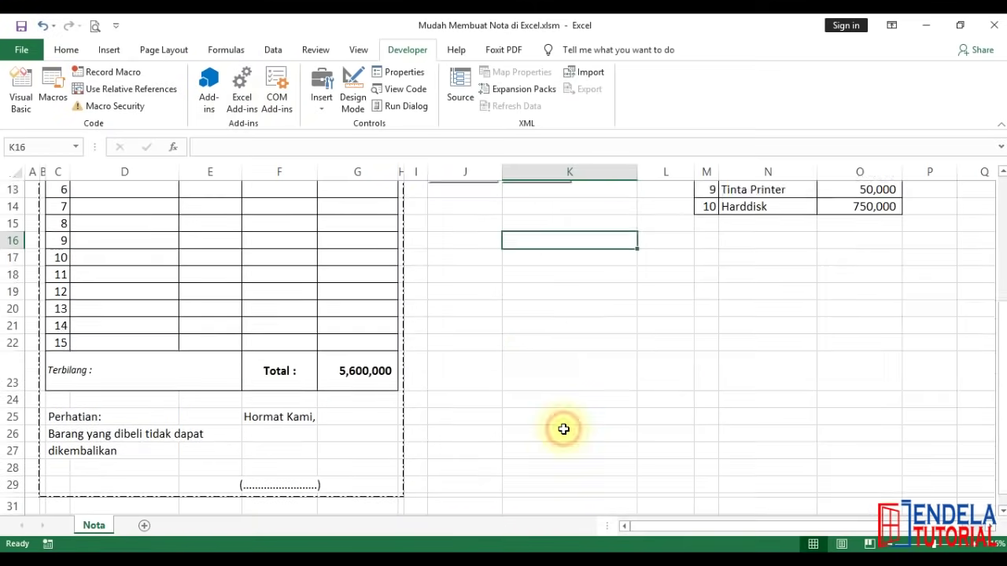
{"action": "scroll", "coordinate": [563, 429], "scroll_direction": "up", "scroll_amount": 1}
{"action": "scroll", "coordinate": [563, 429], "scroll_direction": "up", "scroll_amount": 6}
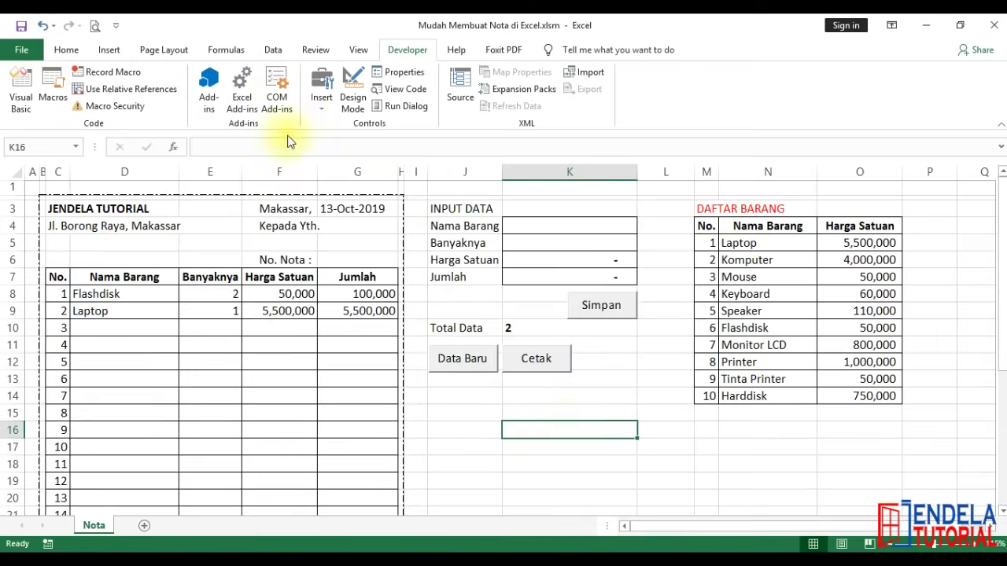
{"action": "left_click", "coordinate": [180, 50]}
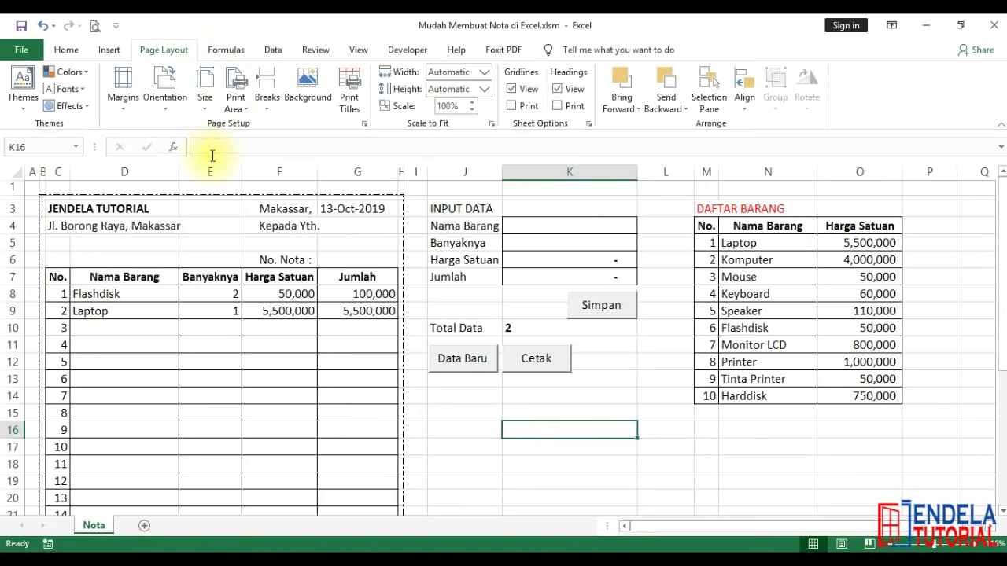
{"action": "left_click", "coordinate": [236, 99]}
{"action": "left_click", "coordinate": [242, 147]}
Run Cetak again and check both preview pages, then close the preview.
{"action": "left_click", "coordinate": [531, 359]}
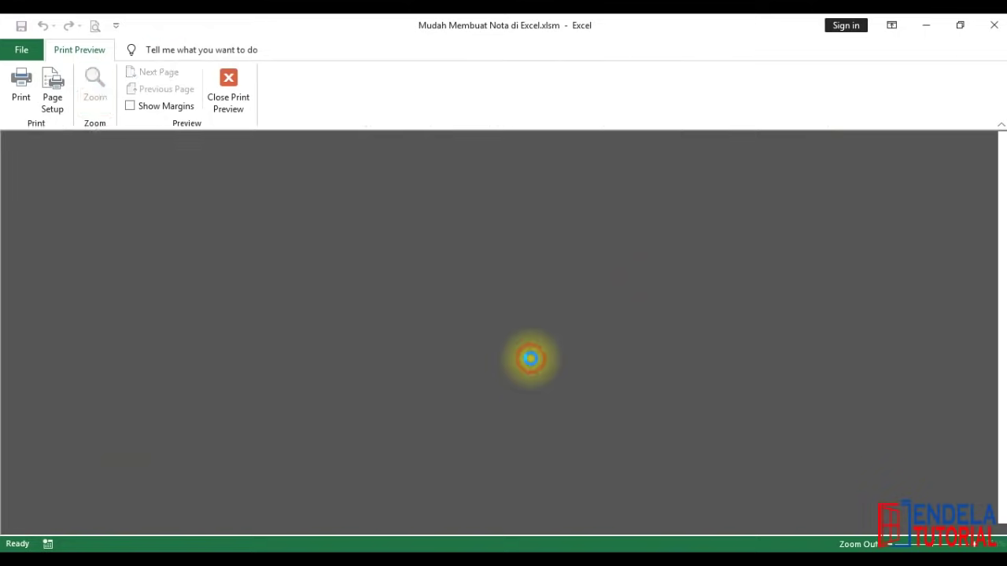
{"action": "scroll", "coordinate": [670, 371], "scroll_direction": "down", "scroll_amount": 3}
{"action": "left_click", "coordinate": [670, 370]}
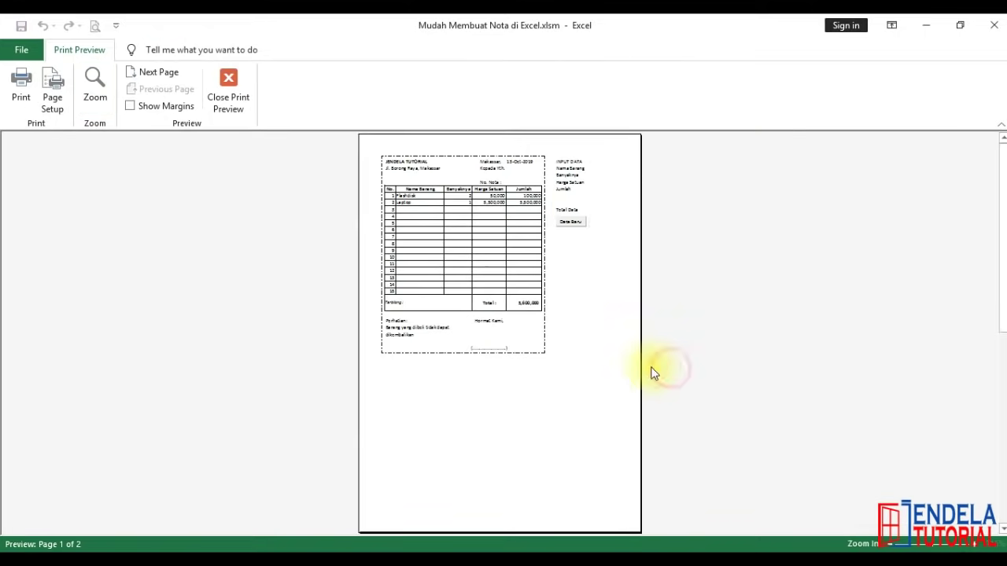
{"action": "left_click", "coordinate": [578, 170]}
{"action": "left_click", "coordinate": [577, 153]}
{"action": "scroll", "coordinate": [578, 154], "scroll_direction": "down", "scroll_amount": 3}
{"action": "left_click", "coordinate": [499, 176]}
{"action": "left_click", "coordinate": [498, 176]}
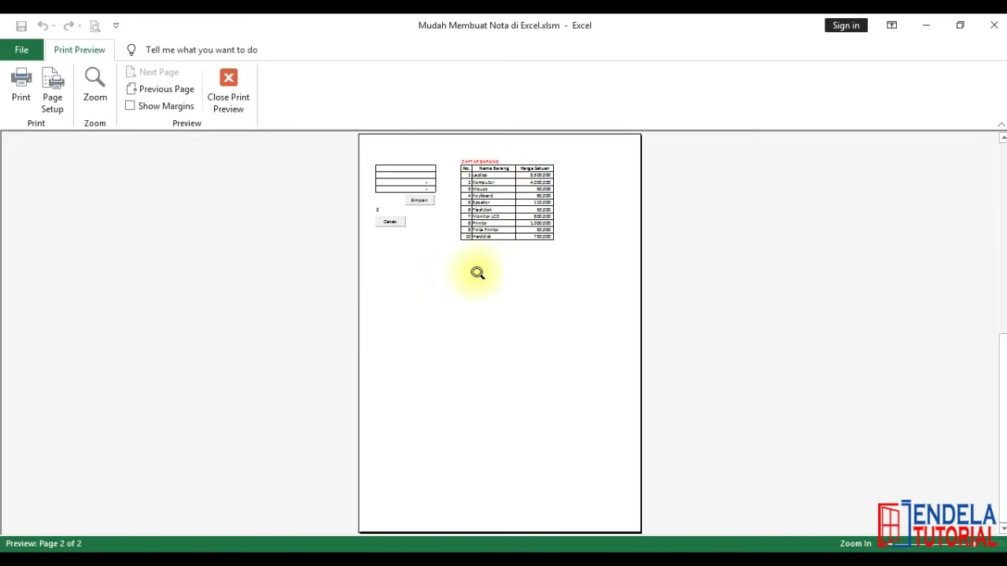
{"action": "scroll", "coordinate": [464, 384], "scroll_direction": "up", "scroll_amount": 3}
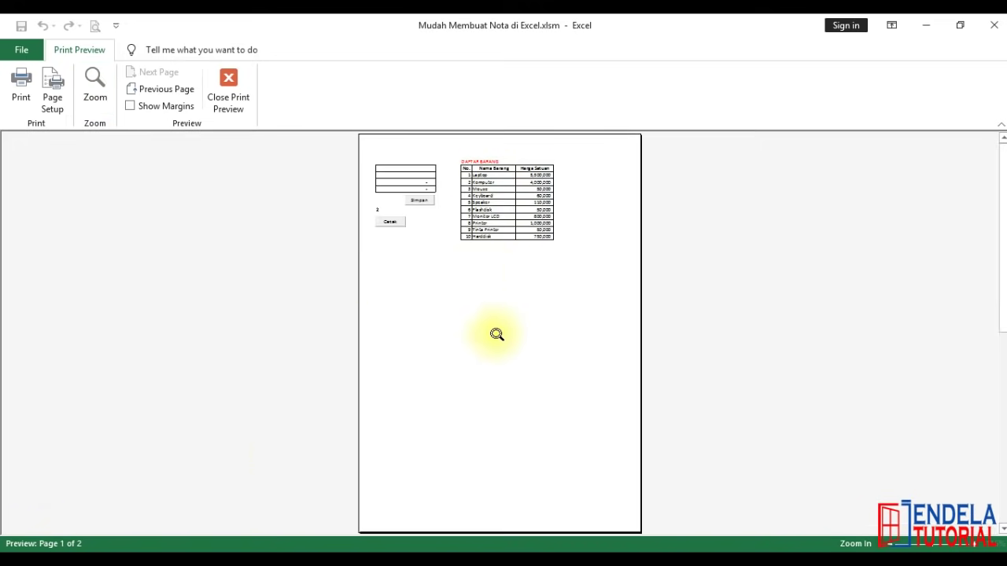
{"action": "left_click", "coordinate": [228, 85]}
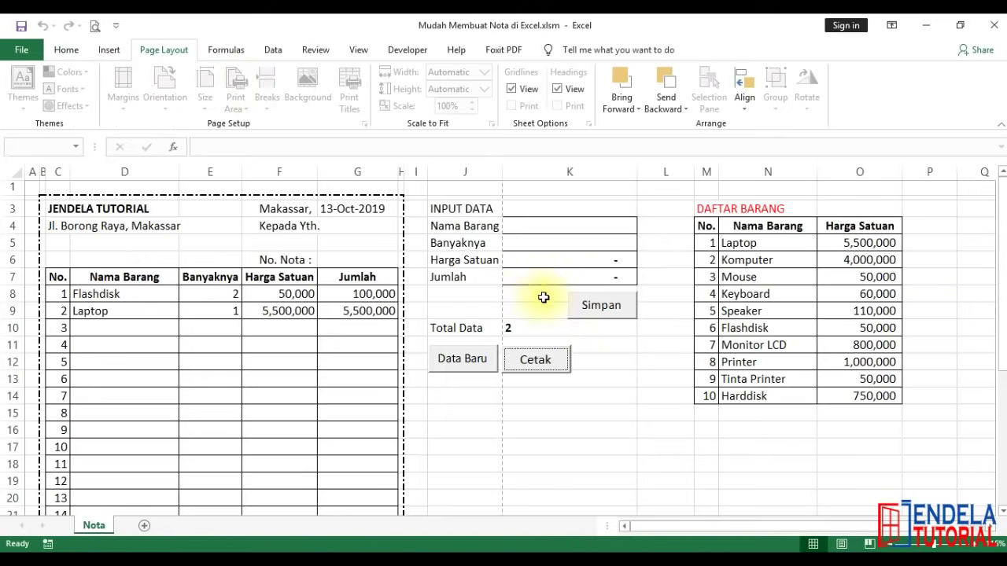
Select the invoice block B2:H29.
{"action": "scroll", "coordinate": [611, 323], "scroll_direction": "down", "scroll_amount": 2}
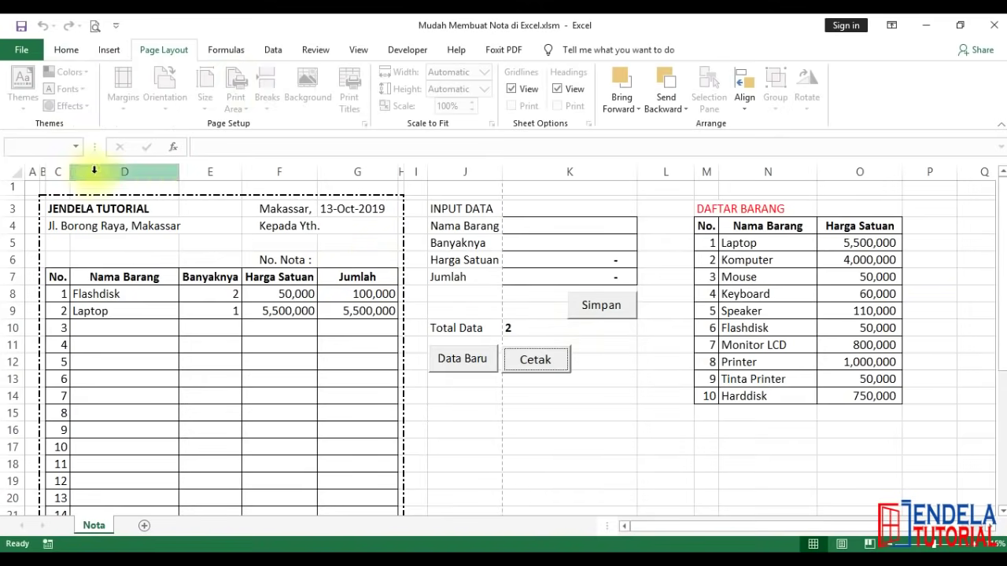
{"action": "key", "text": "shift+Right"}
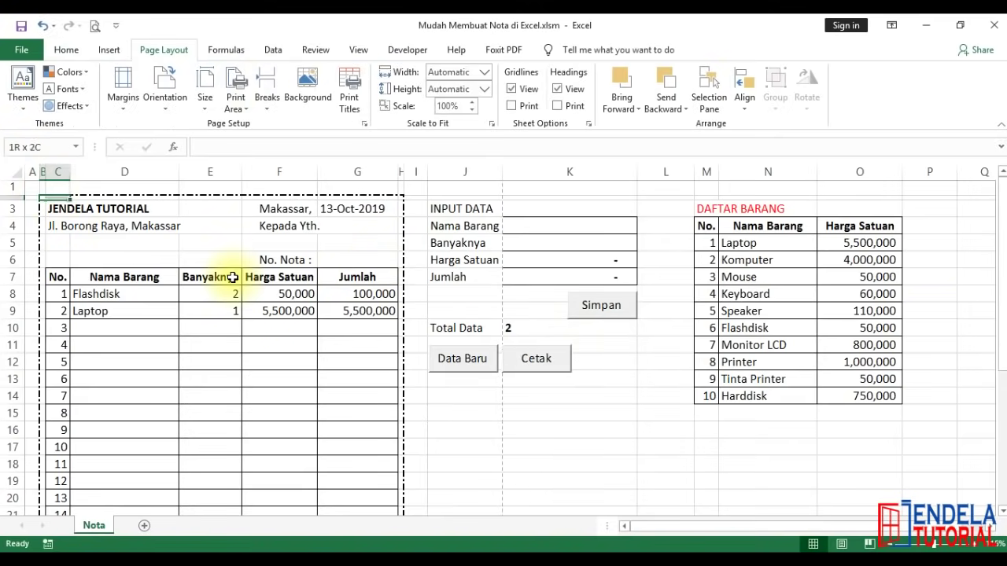
{"action": "key", "text": "shift+Right"}
{"action": "key", "text": "shift+Right"}
{"action": "key", "text": "shift+Right"}
{"action": "key", "text": "shift+Right"}
{"action": "key", "text": "shift+Right"}
{"action": "key", "text": "shift+Down"}
{"action": "key", "text": "shift+Down"}
{"action": "key", "text": "shift+Down"}
{"action": "key", "text": "shift+Down"}
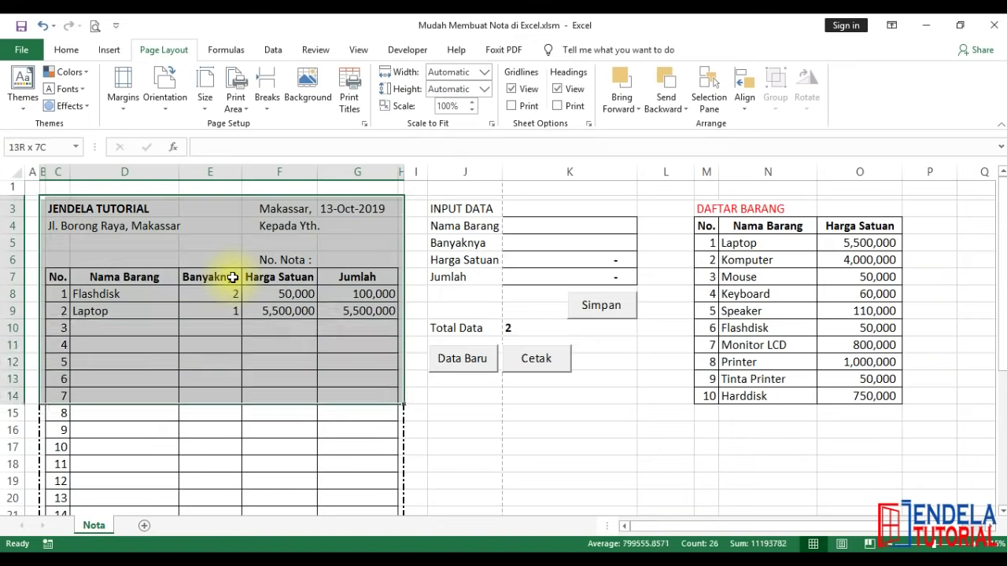
{"action": "key", "text": "shift+Down"}
{"action": "key", "text": "shift+Down"}
{"action": "key", "text": "shift+Down"}
{"action": "key", "text": "shift+Down"}
{"action": "key", "text": "shift+Down"}
{"action": "key", "text": "shift+Down"}
{"action": "key", "text": "shift+Down"}
{"action": "key", "text": "shift+Up"}
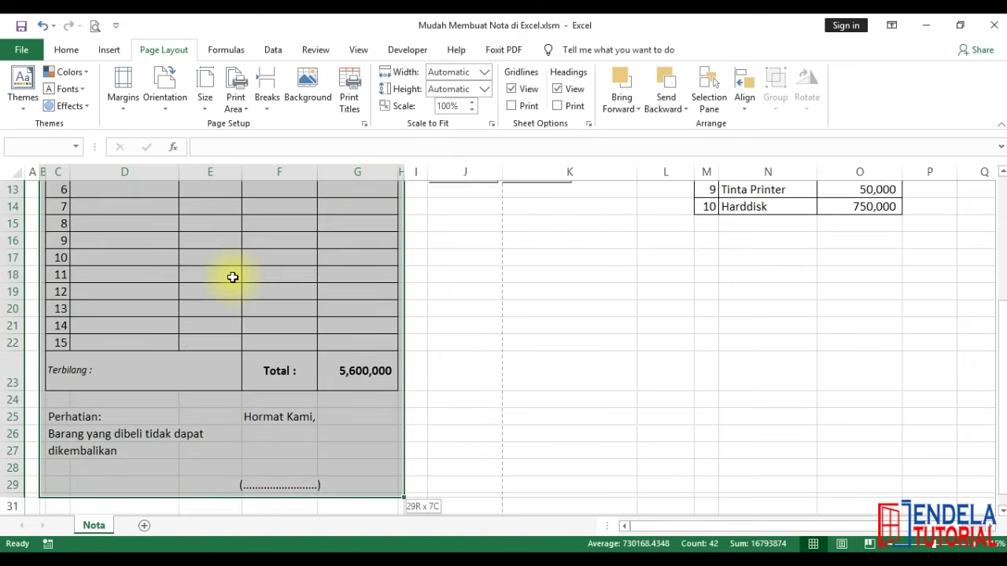
{"action": "scroll", "coordinate": [394, 362], "scroll_direction": "down", "scroll_amount": 1}
{"action": "scroll", "coordinate": [404, 376], "scroll_direction": "up", "scroll_amount": 5}
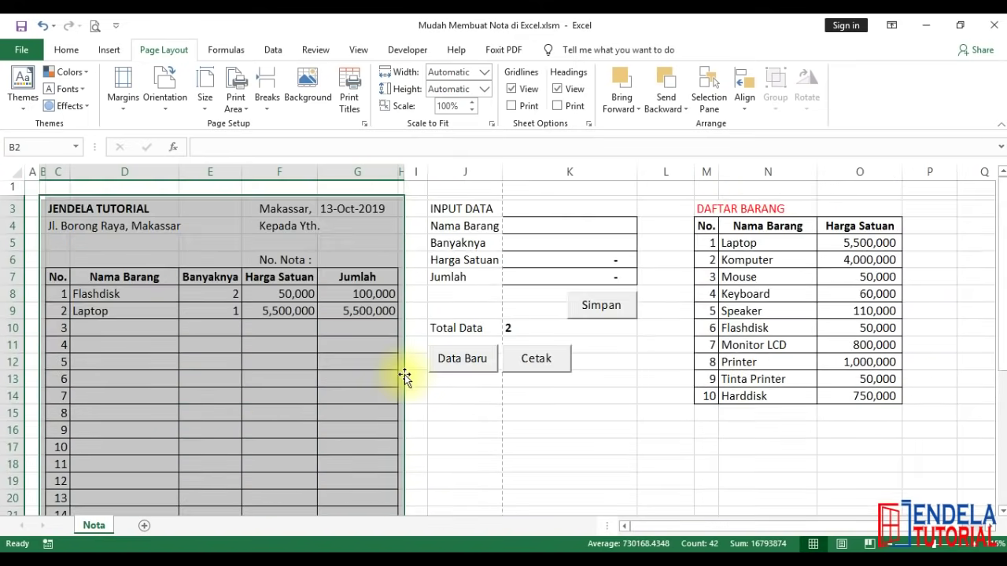
Make the selected B2:H29 range the sheet's print area.
{"action": "left_click", "coordinate": [161, 51]}
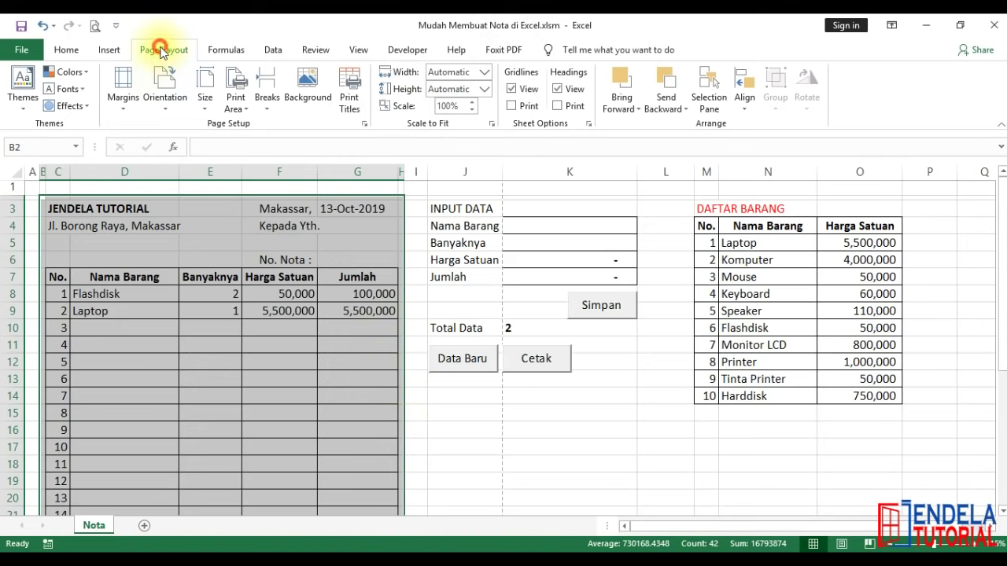
{"action": "left_click", "coordinate": [235, 106]}
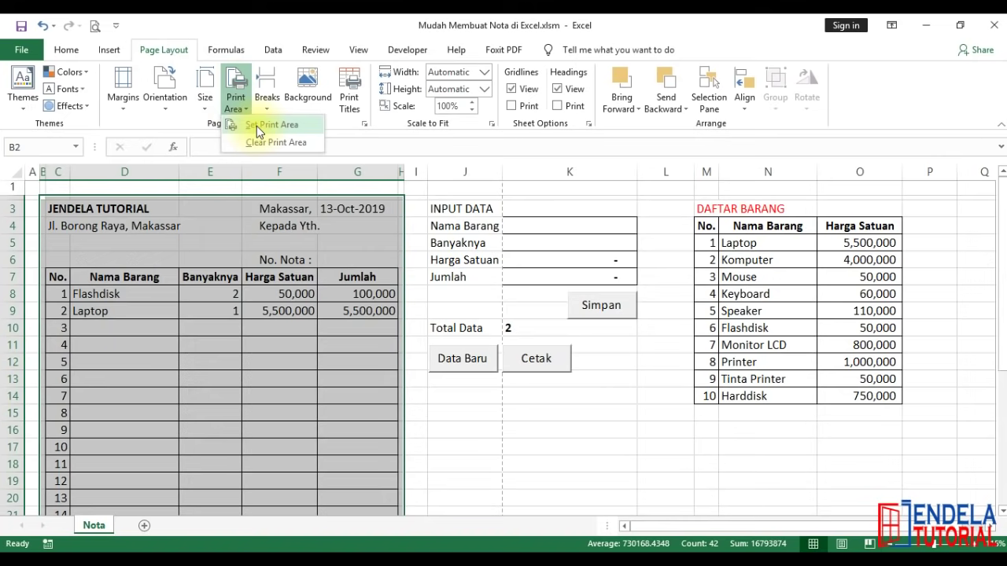
{"action": "left_click", "coordinate": [257, 126]}
{"action": "left_click", "coordinate": [584, 430]}
{"action": "scroll", "coordinate": [584, 432], "scroll_direction": "down", "scroll_amount": 2}
{"action": "scroll", "coordinate": [584, 432], "scroll_direction": "down", "scroll_amount": 1}
{"action": "scroll", "coordinate": [580, 432], "scroll_direction": "down", "scroll_amount": 1}
{"action": "scroll", "coordinate": [573, 442], "scroll_direction": "down", "scroll_amount": 1}
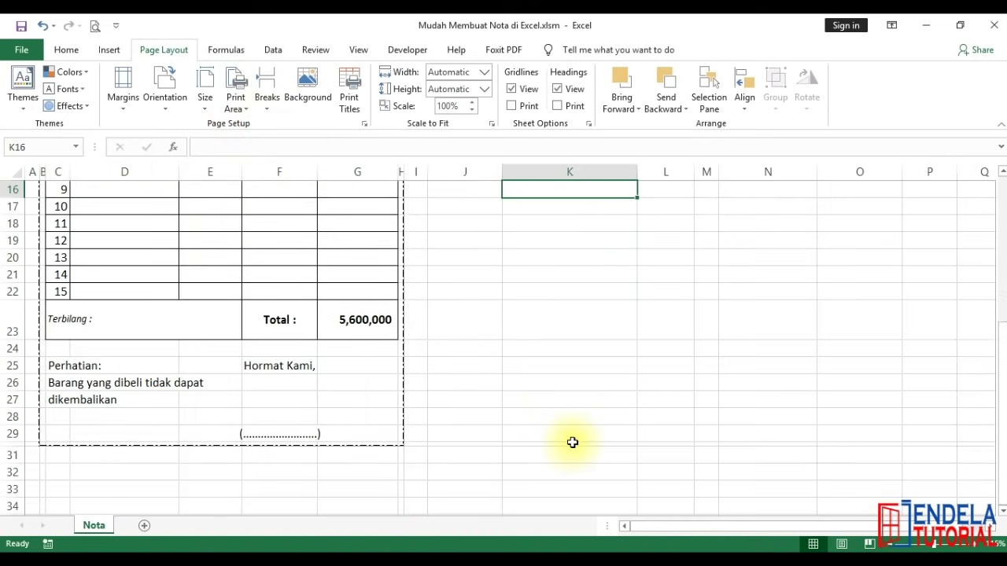
{"action": "scroll", "coordinate": [572, 443], "scroll_direction": "up", "scroll_amount": 2}
{"action": "scroll", "coordinate": [433, 385], "scroll_direction": "up", "scroll_amount": 3}
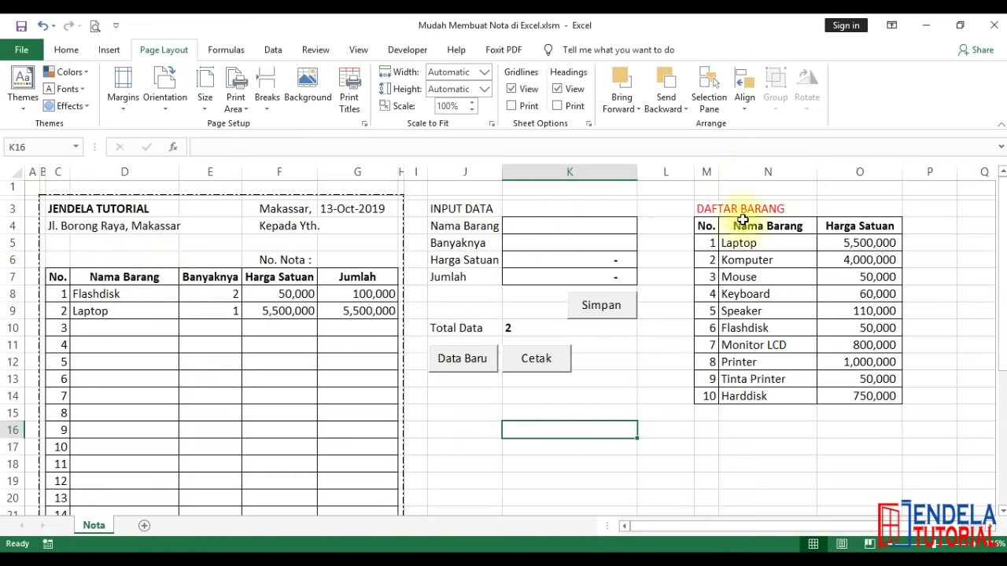
Color the INPUT DATA heading in J3 red.
{"action": "left_click", "coordinate": [650, 411]}
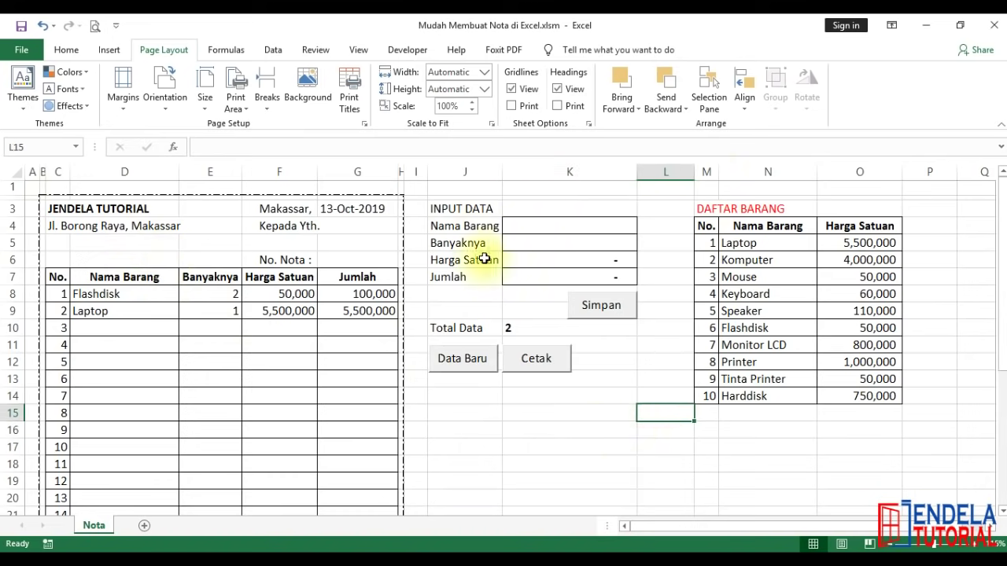
{"action": "left_click", "coordinate": [460, 209]}
{"action": "left_click", "coordinate": [66, 50]}
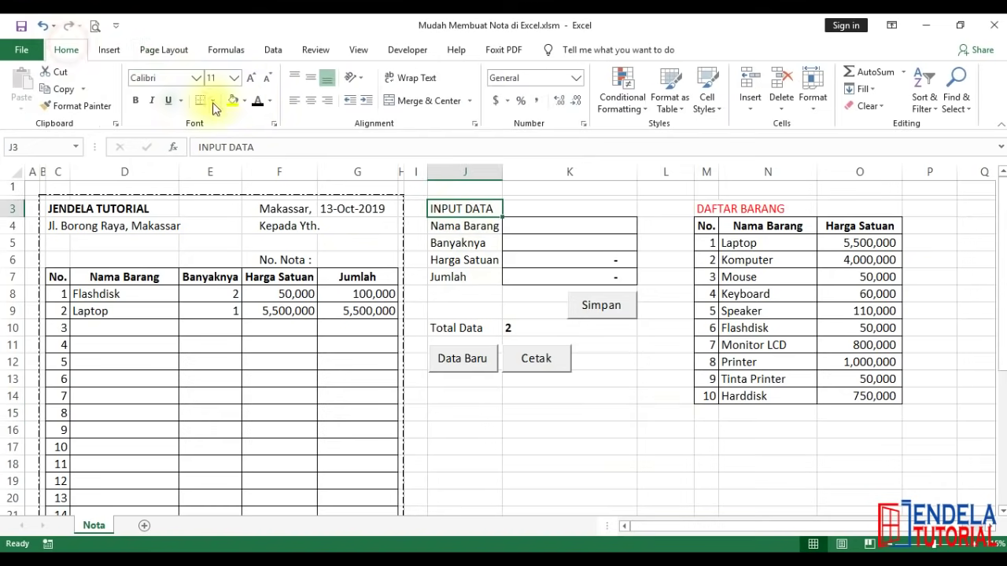
{"action": "left_click", "coordinate": [269, 100]}
{"action": "left_click", "coordinate": [267, 234]}
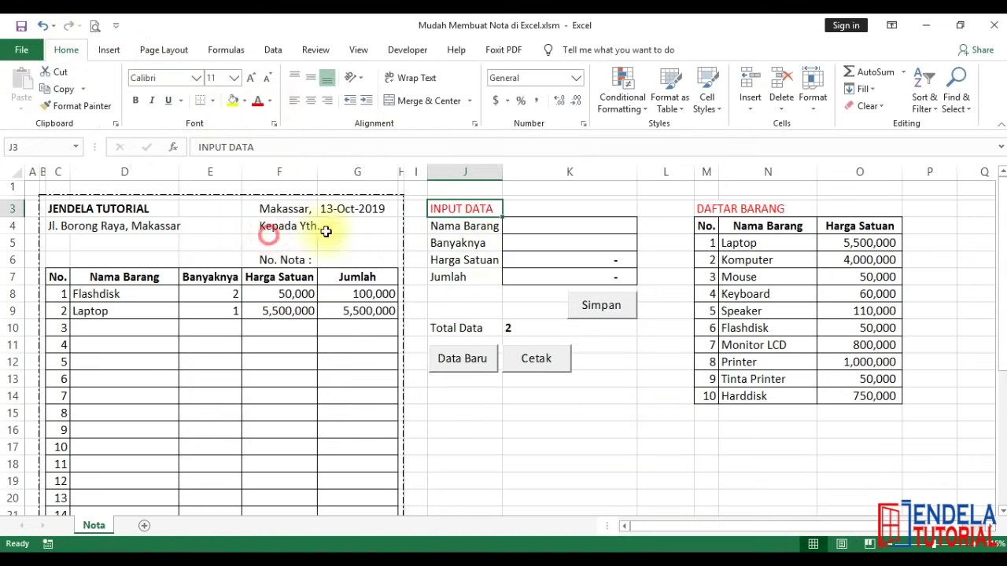
{"action": "left_click", "coordinate": [629, 380]}
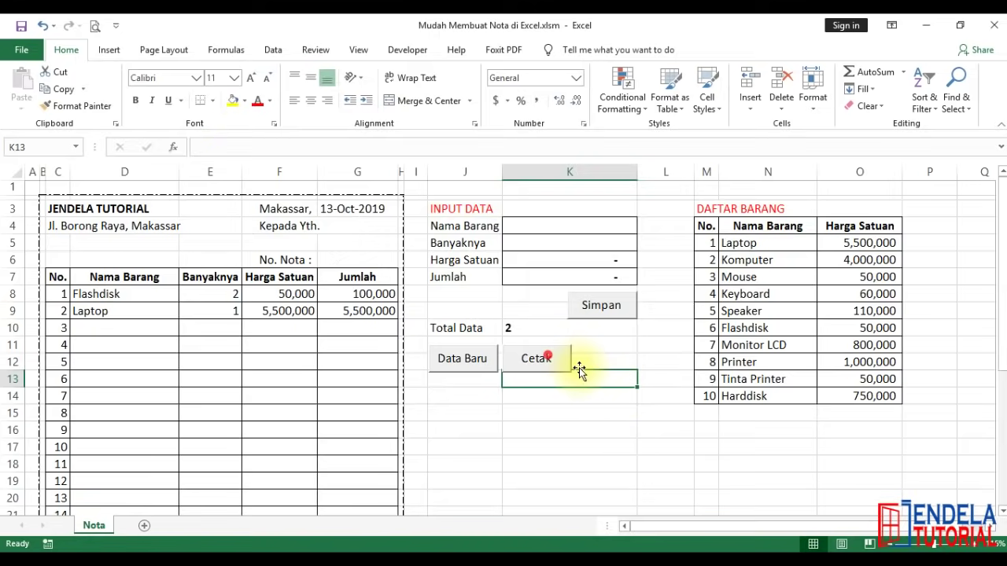
Preview the Cetak printout, confirming only the invoice fits on one page, then close it.
{"action": "left_click", "coordinate": [539, 355]}
{"action": "left_click", "coordinate": [461, 154]}
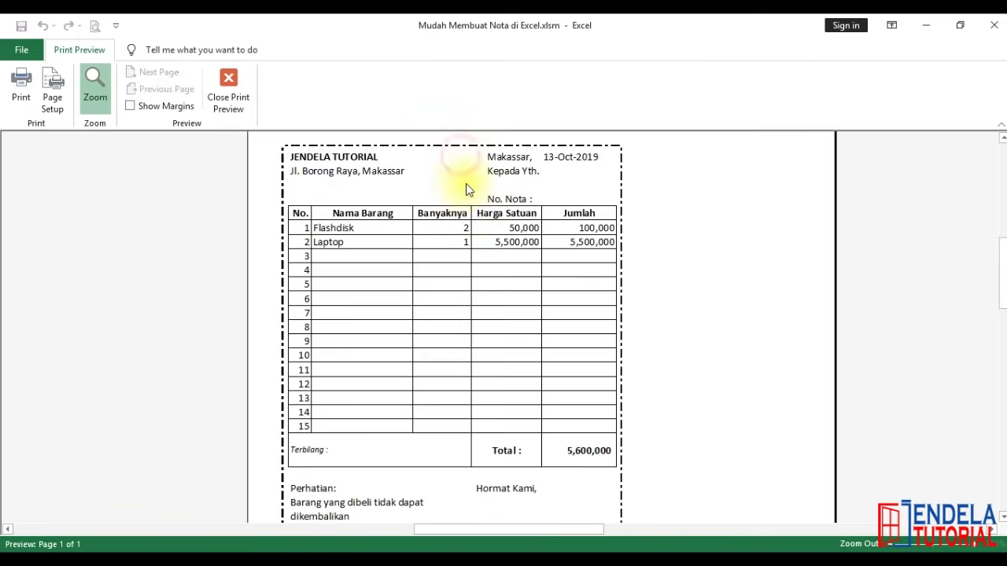
{"action": "scroll", "coordinate": [470, 197], "scroll_direction": "down", "scroll_amount": 3}
{"action": "scroll", "coordinate": [470, 197], "scroll_direction": "down", "scroll_amount": 2}
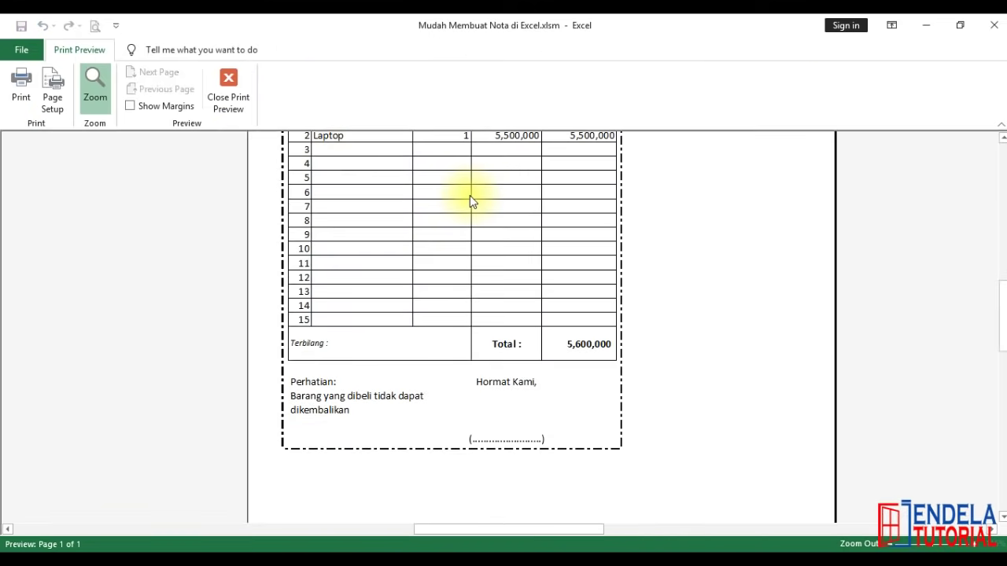
{"action": "left_click", "coordinate": [228, 83]}
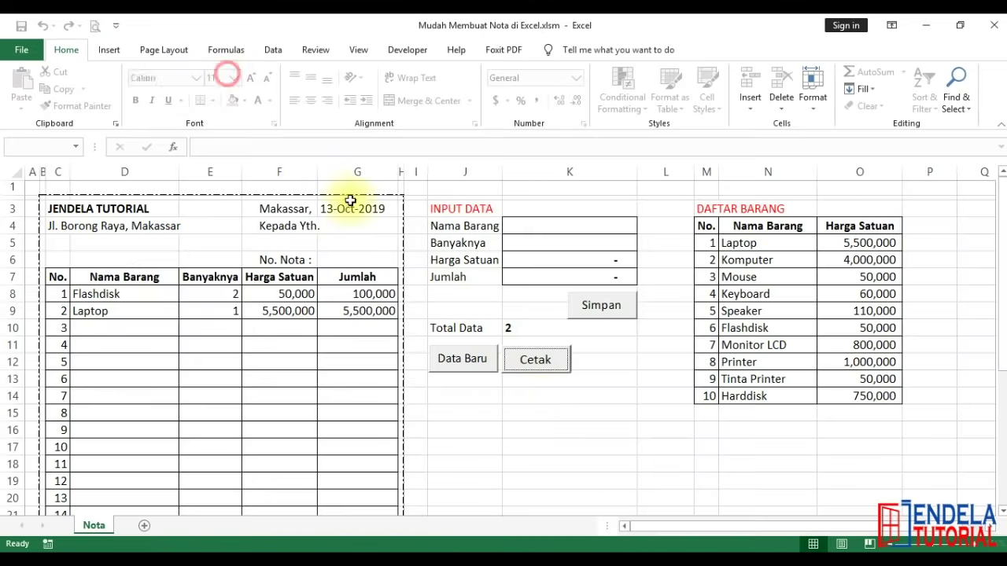
{"action": "left_click", "coordinate": [542, 415]}
{"action": "scroll", "coordinate": [542, 416], "scroll_direction": "down", "scroll_amount": 3}
{"action": "scroll", "coordinate": [542, 416], "scroll_direction": "up", "scroll_amount": 3}
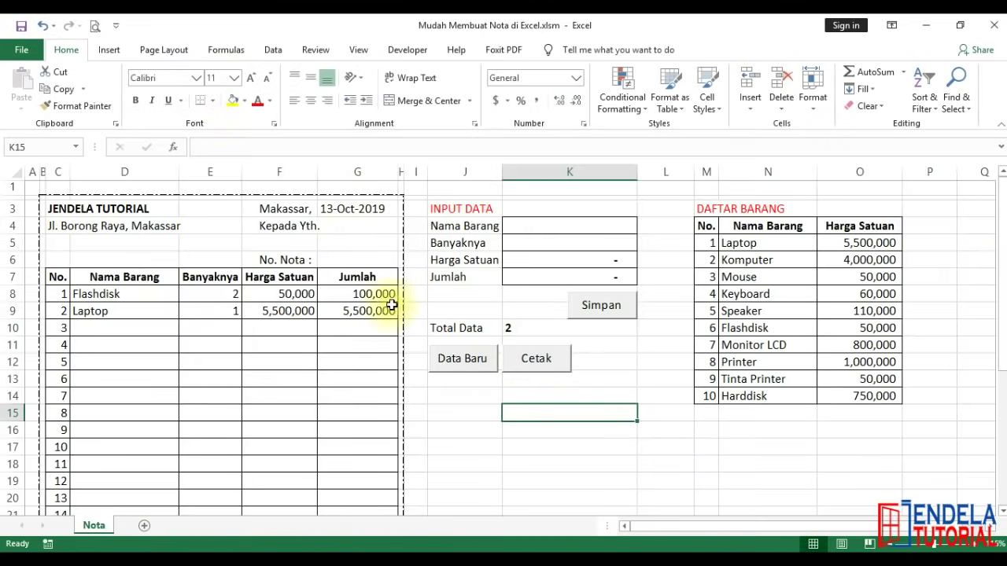
Inspect the Terbilang cell C23 and the total cell G23.
{"action": "left_click", "coordinate": [34, 184]}
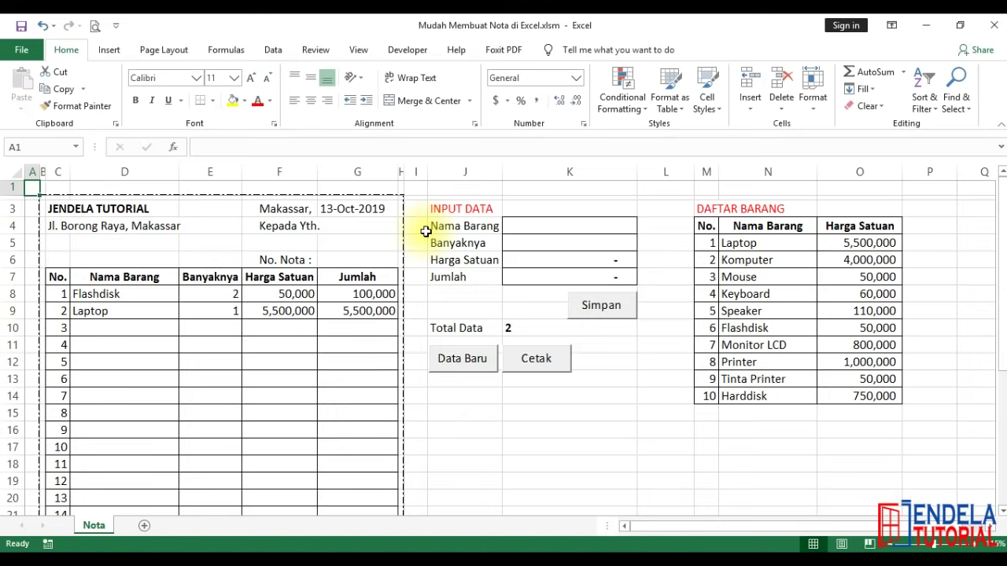
{"action": "scroll", "coordinate": [426, 232], "scroll_direction": "down", "scroll_amount": 1}
{"action": "scroll", "coordinate": [425, 230], "scroll_direction": "down", "scroll_amount": 2}
{"action": "scroll", "coordinate": [247, 326], "scroll_direction": "down", "scroll_amount": 1}
{"action": "left_click", "coordinate": [188, 372]}
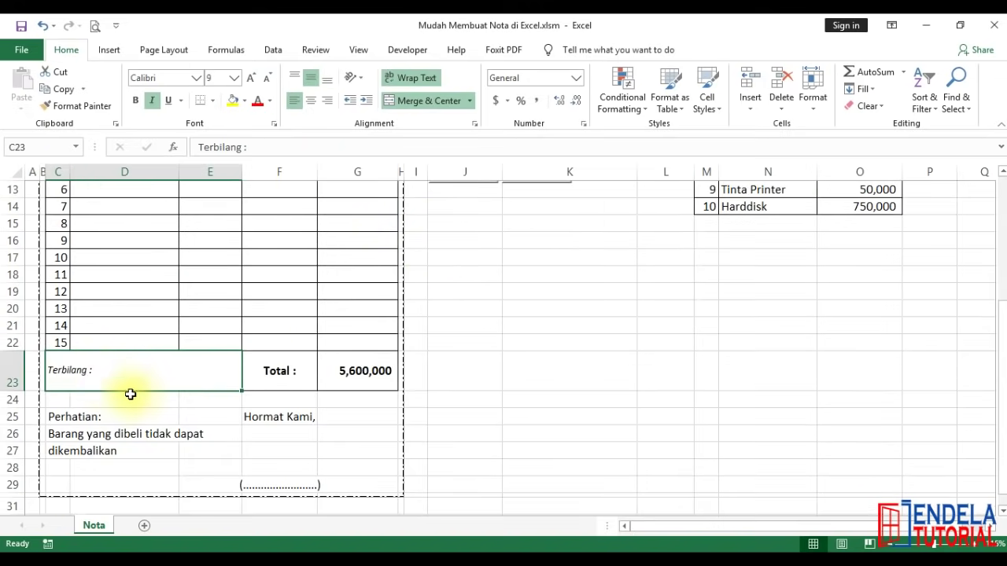
{"action": "left_click", "coordinate": [334, 374]}
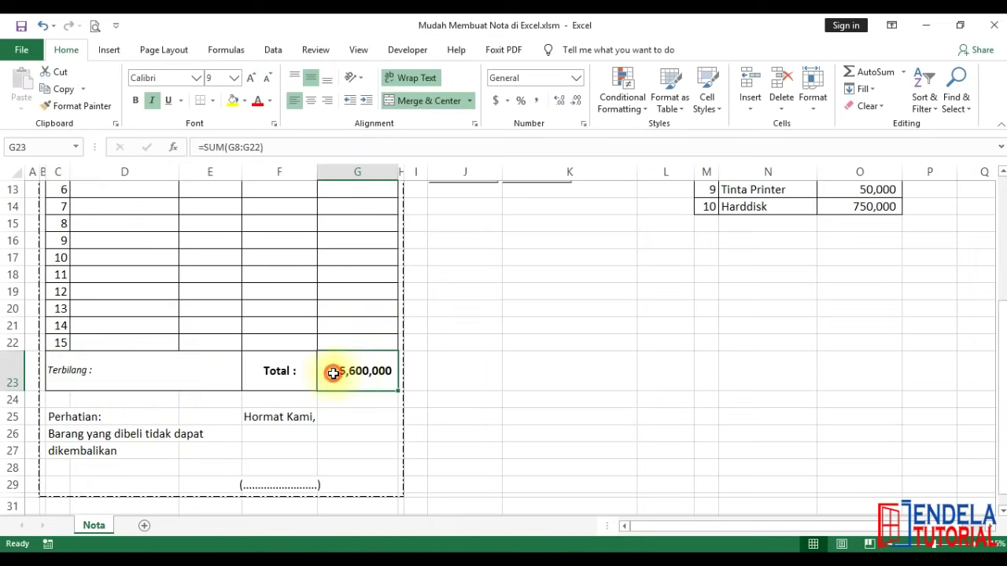
{"action": "scroll", "coordinate": [367, 373], "scroll_direction": "up", "scroll_amount": 1}
{"action": "scroll", "coordinate": [369, 374], "scroll_direction": "up", "scroll_amount": 1}
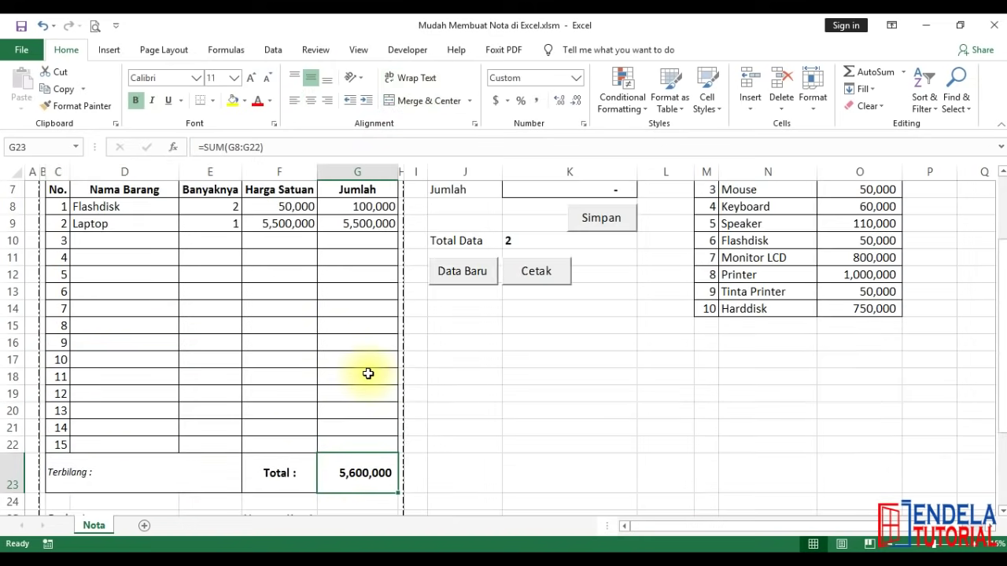
{"action": "scroll", "coordinate": [368, 374], "scroll_direction": "down", "scroll_amount": 1}
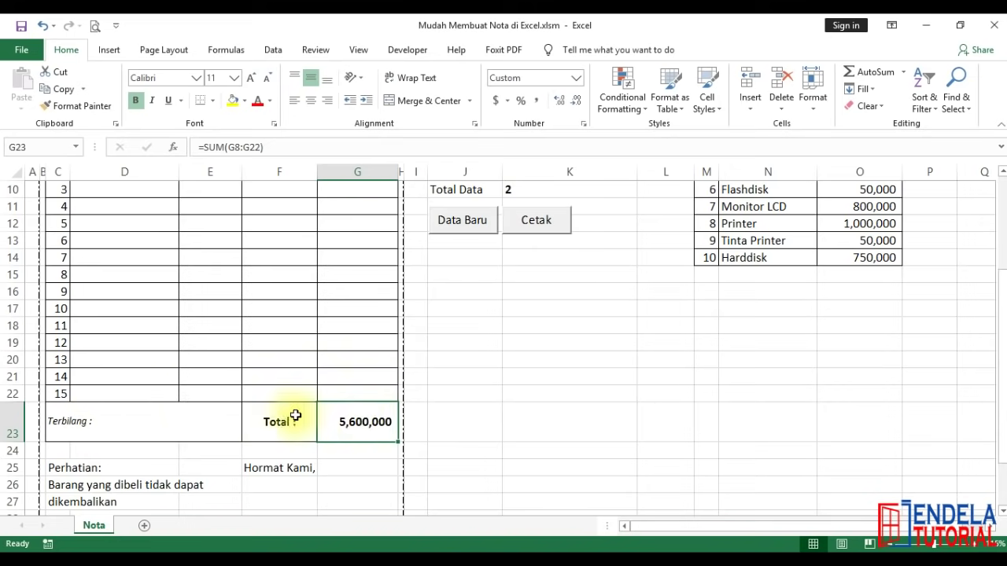
Return to the top of the sheet and open the Visual Basic editor via Developer.
{"action": "scroll", "coordinate": [140, 416], "scroll_direction": "down", "scroll_amount": 1}
{"action": "scroll", "coordinate": [140, 415], "scroll_direction": "up", "scroll_amount": 1}
{"action": "scroll", "coordinate": [142, 409], "scroll_direction": "up", "scroll_amount": 1}
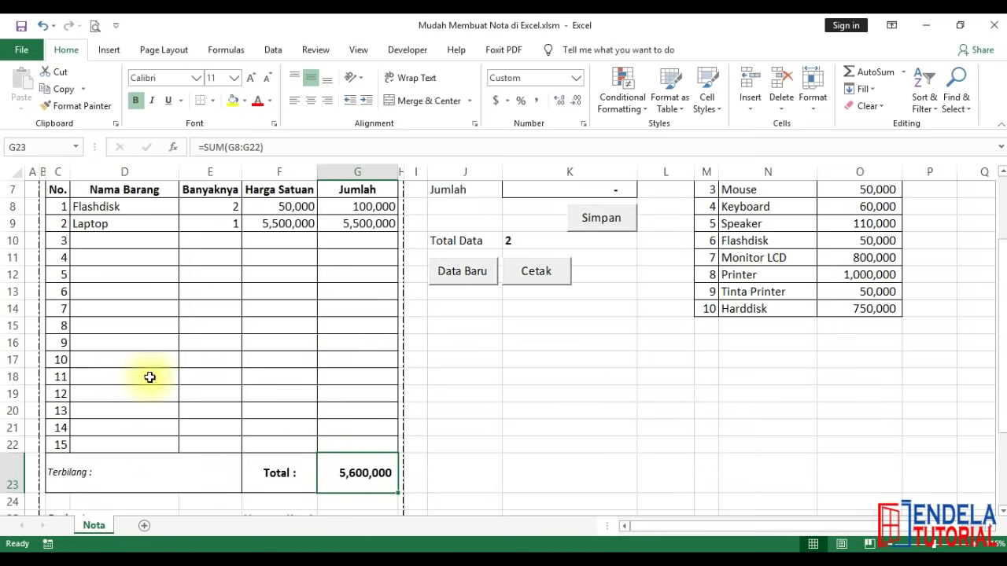
{"action": "scroll", "coordinate": [157, 328], "scroll_direction": "up", "scroll_amount": 1, "text": "ctrl"}
{"action": "scroll", "coordinate": [156, 328], "scroll_direction": "up", "scroll_amount": 1}
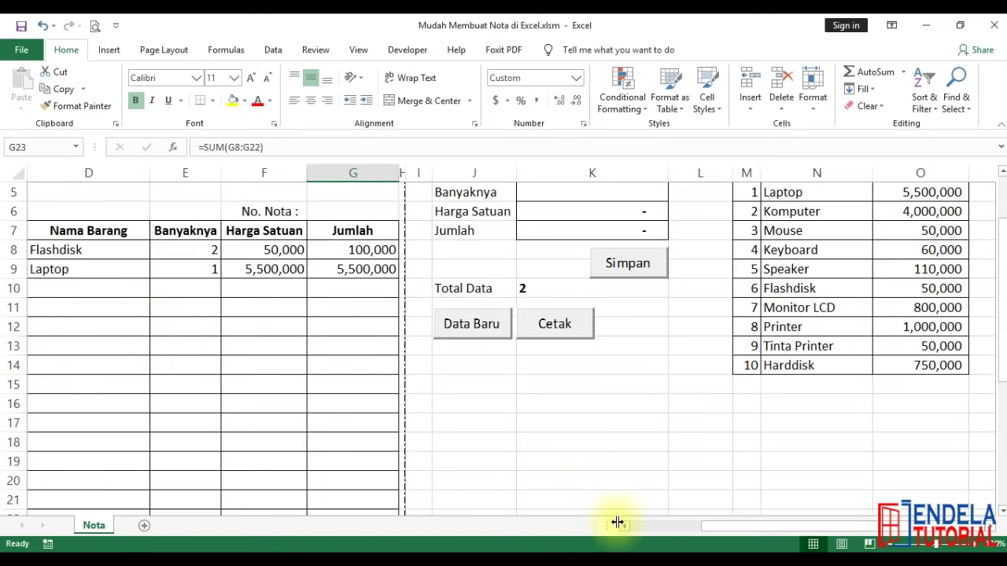
{"action": "left_click", "coordinate": [644, 532]}
{"action": "scroll", "coordinate": [236, 228], "scroll_direction": "up", "scroll_amount": 2}
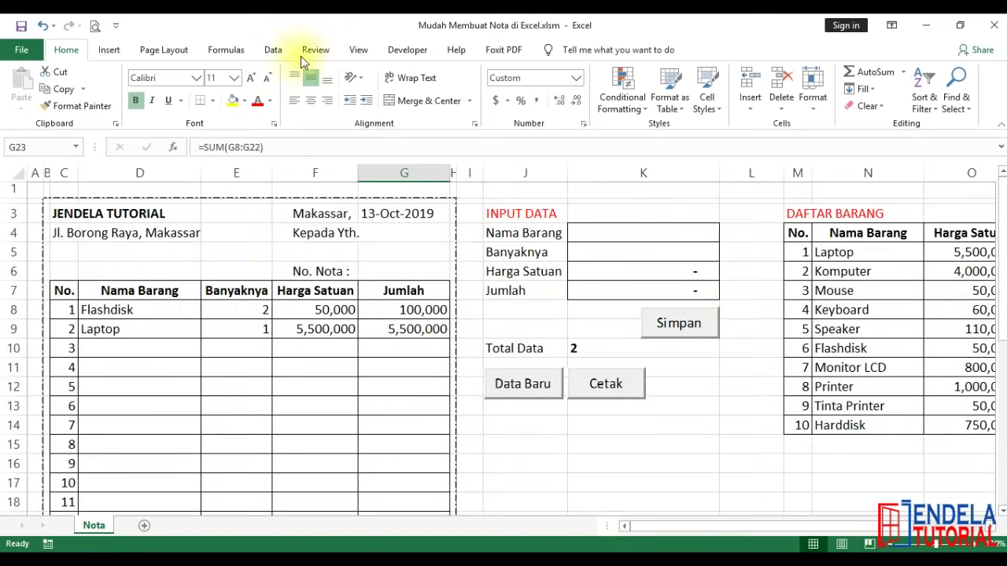
{"action": "left_click", "coordinate": [403, 49]}
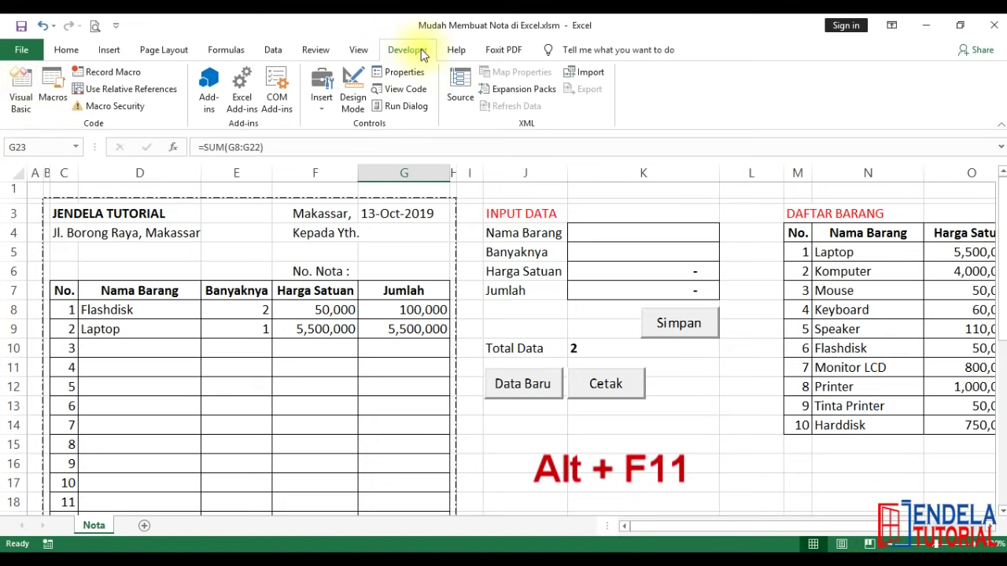
{"action": "left_click", "coordinate": [21, 113]}
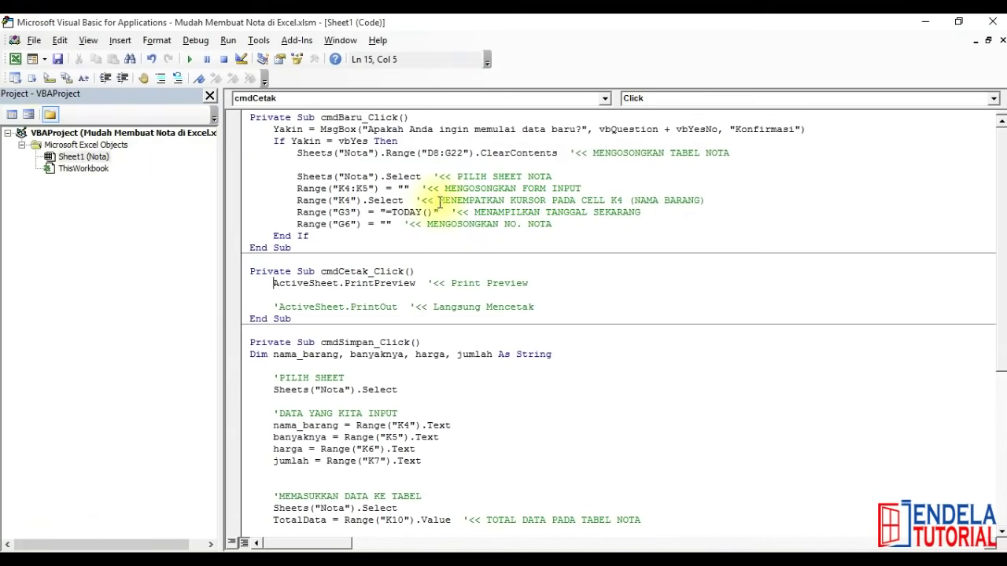
Review the Sheet1 code, then insert a new Module1 into the workbook project.
{"action": "left_click", "coordinate": [615, 388]}
{"action": "scroll", "coordinate": [615, 384], "scroll_direction": "down", "scroll_amount": 7}
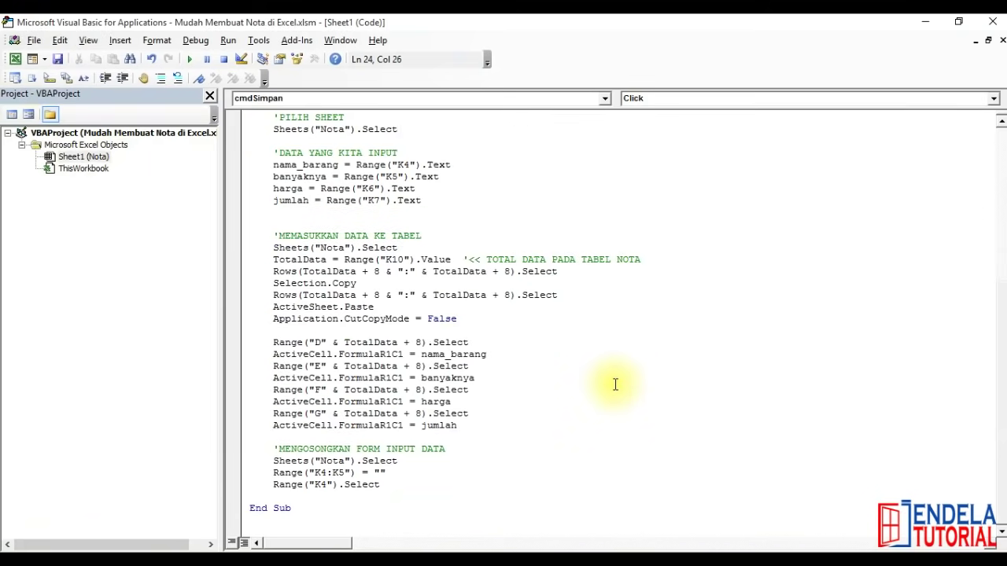
{"action": "scroll", "coordinate": [615, 384], "scroll_direction": "up", "scroll_amount": 5}
{"action": "scroll", "coordinate": [615, 384], "scroll_direction": "up", "scroll_amount": 3}
{"action": "scroll", "coordinate": [615, 383], "scroll_direction": "down", "scroll_amount": 1}
{"action": "scroll", "coordinate": [615, 384], "scroll_direction": "up", "scroll_amount": 1}
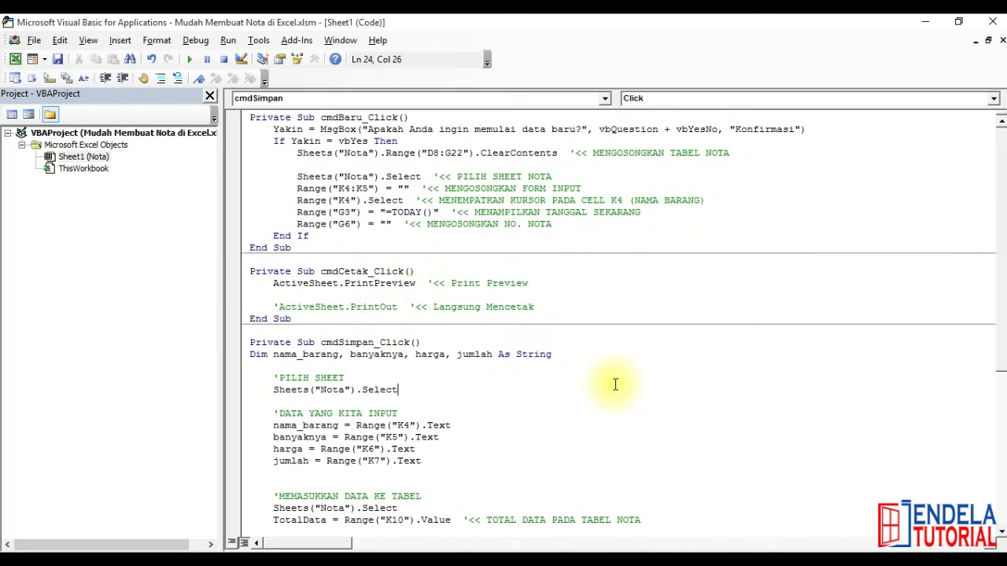
{"action": "left_click", "coordinate": [125, 229]}
{"action": "left_click", "coordinate": [114, 43]}
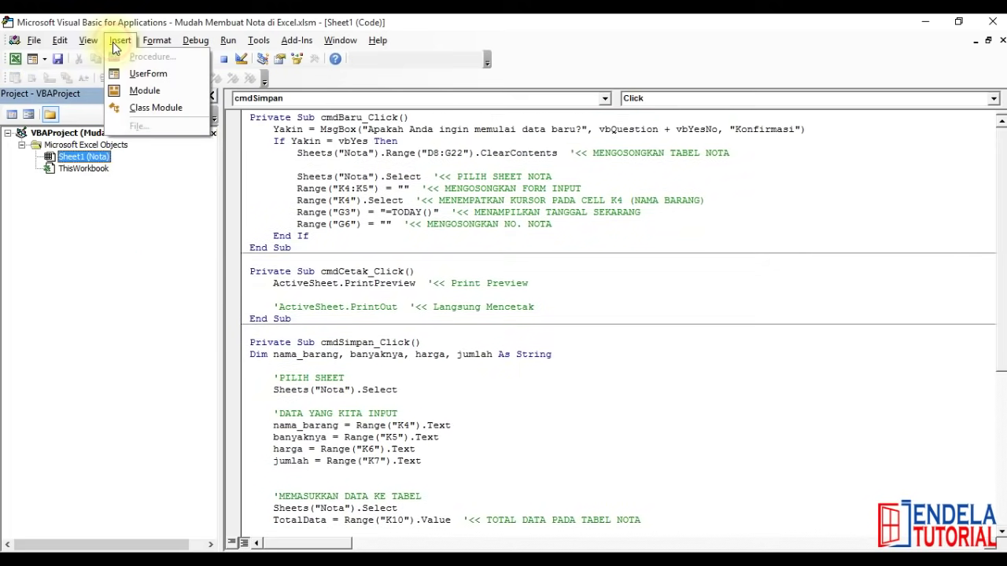
{"action": "left_click", "coordinate": [137, 92]}
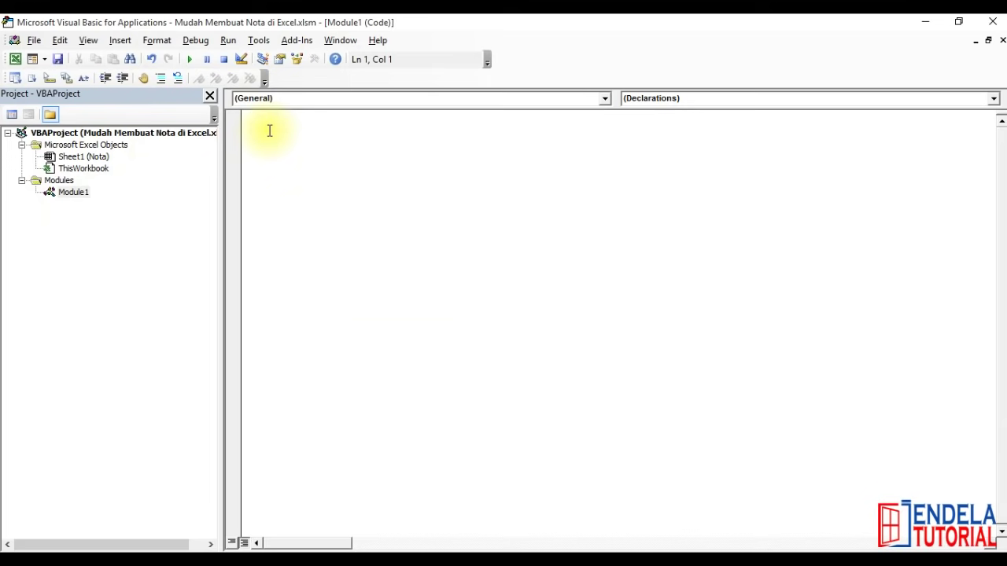
Copy the Fungsi Terbilang.txt text and paste it into Module1.
{"action": "left_click", "coordinate": [711, 549]}
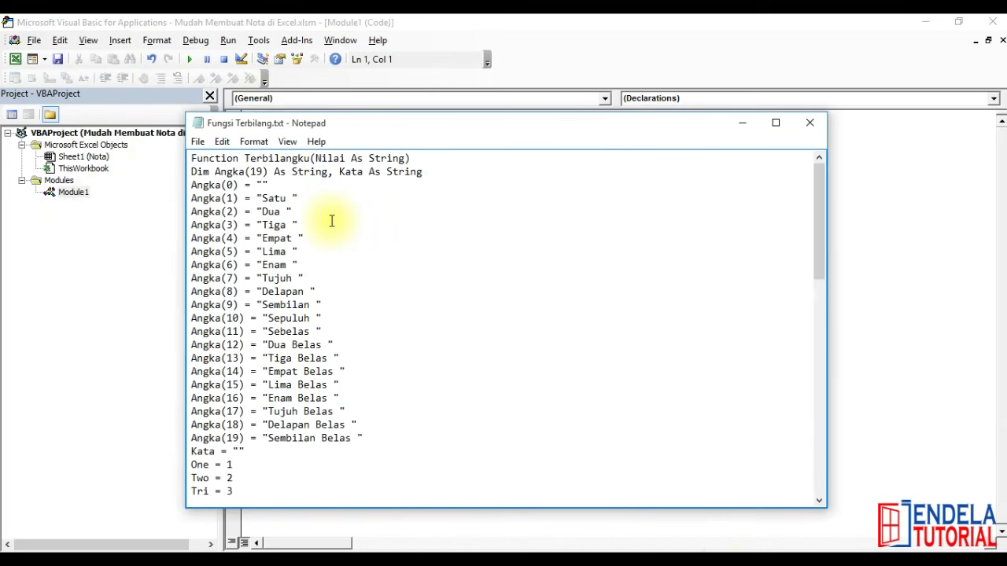
{"action": "key", "text": "ctrl+a"}
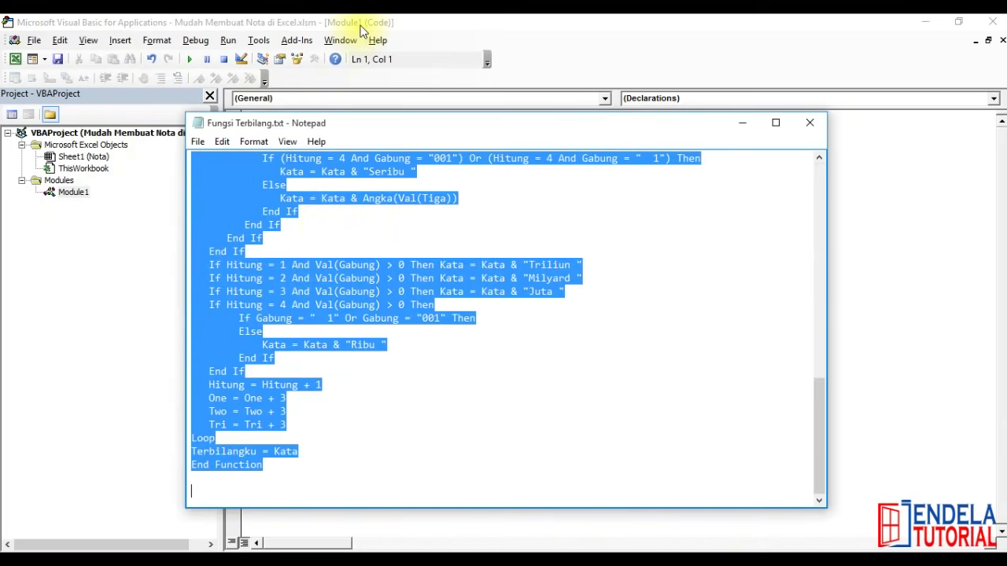
{"action": "left_click", "coordinate": [358, 22]}
{"action": "right_click", "coordinate": [273, 123]}
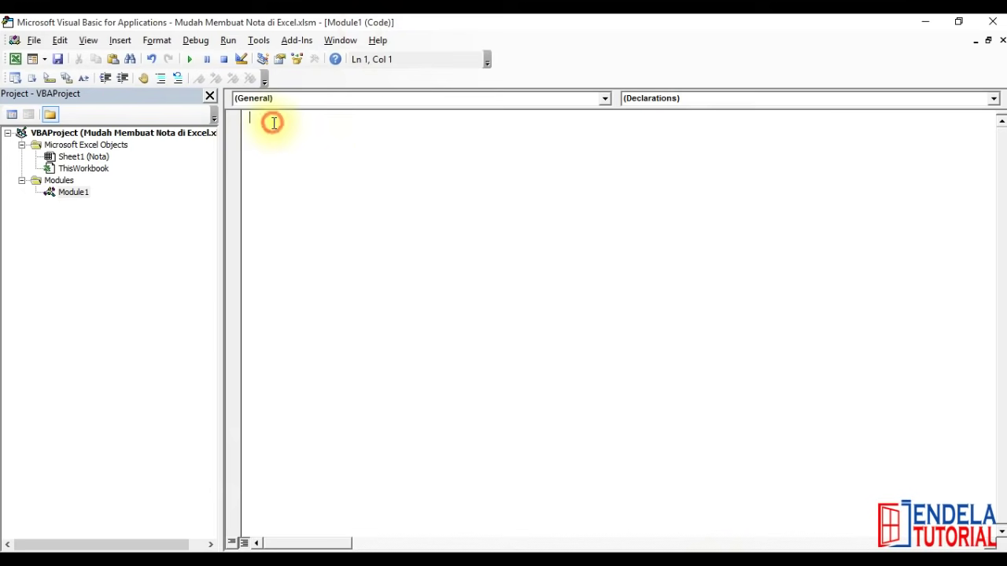
{"action": "left_click", "coordinate": [306, 162]}
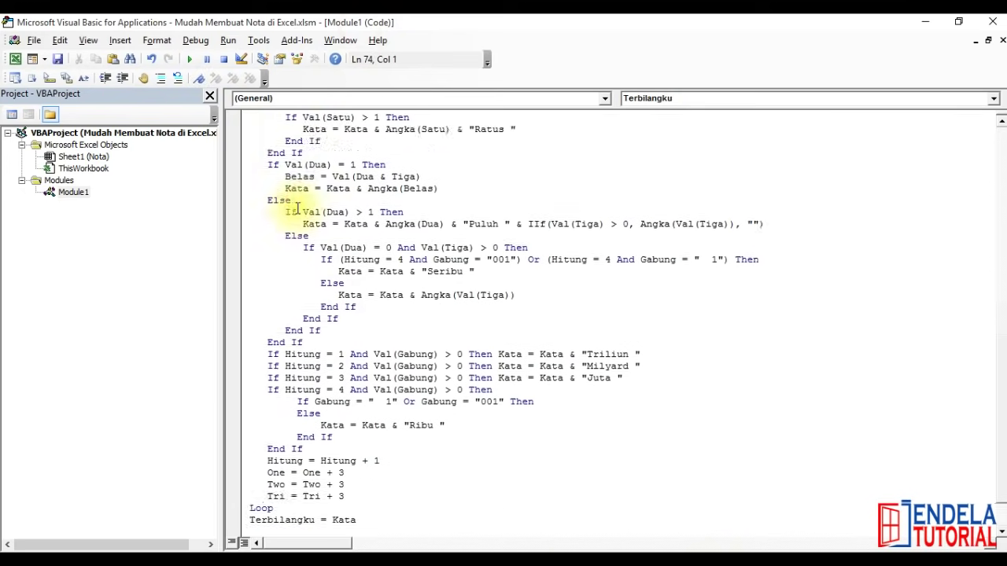
{"action": "scroll", "coordinate": [298, 207], "scroll_direction": "up", "scroll_amount": 5}
{"action": "scroll", "coordinate": [297, 207], "scroll_direction": "up", "scroll_amount": 5}
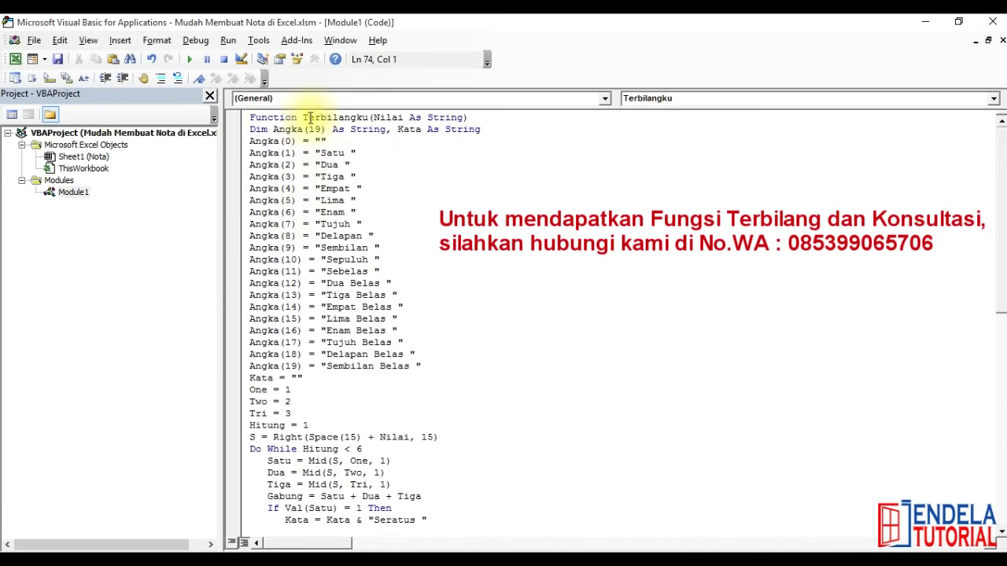
Check the Terbilangku function name, then close the VBA editor back to Excel.
{"action": "left_click_drag", "start_coordinate": [302, 119], "coordinate": [370, 118]}
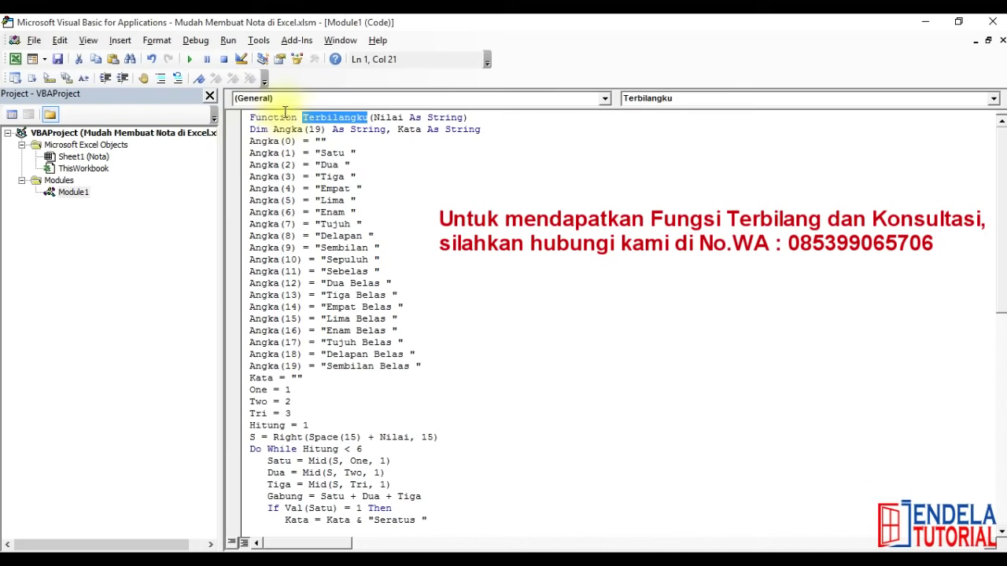
{"action": "left_click", "coordinate": [250, 118]}
{"action": "scroll", "coordinate": [331, 304], "scroll_direction": "down", "scroll_amount": 3}
{"action": "scroll", "coordinate": [332, 305], "scroll_direction": "up", "scroll_amount": 3}
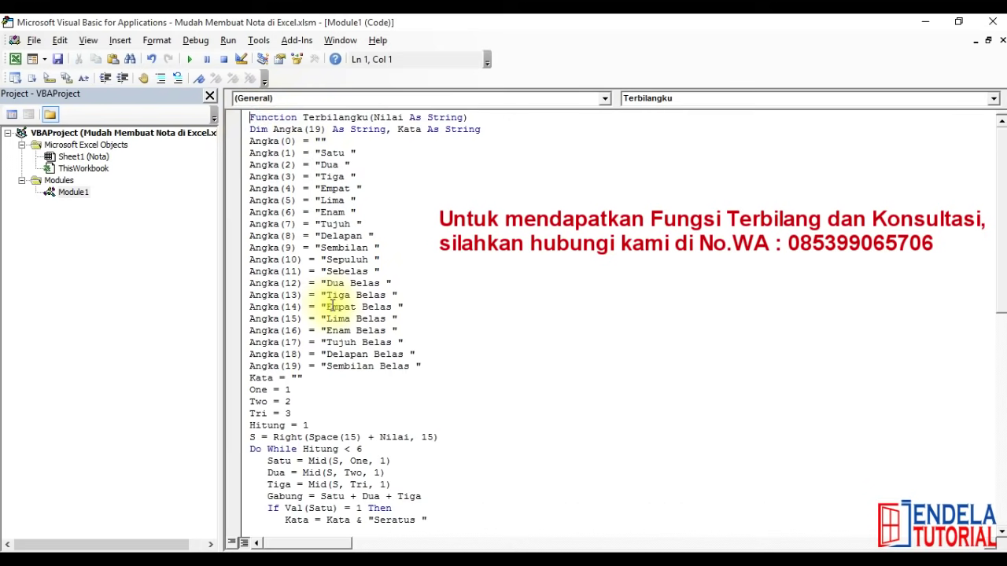
{"action": "left_click", "coordinate": [990, 21]}
{"action": "scroll", "coordinate": [216, 384], "scroll_direction": "down", "scroll_amount": 2}
{"action": "scroll", "coordinate": [215, 385], "scroll_direction": "down", "scroll_amount": 2}
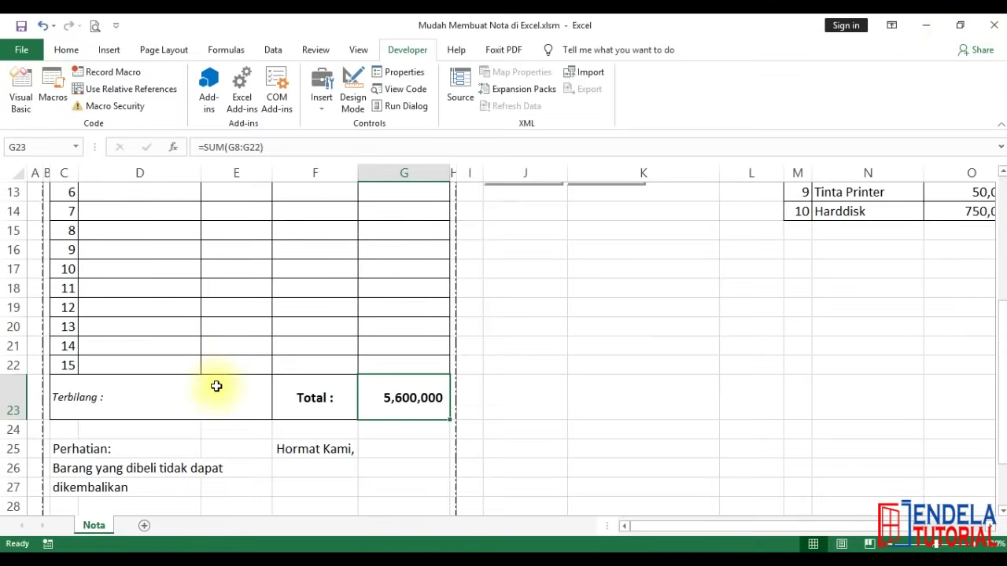
Turn C23 into ="Terbilang : " &Terbilangku(G23) & "Rupiah" and verify the result.
{"action": "left_click", "coordinate": [161, 395]}
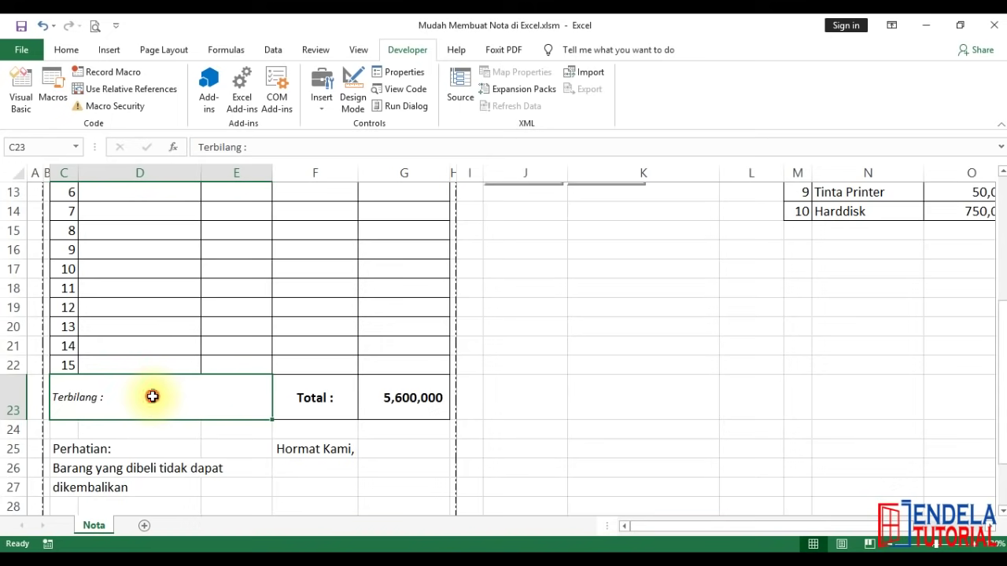
{"action": "double_click", "coordinate": [152, 398]}
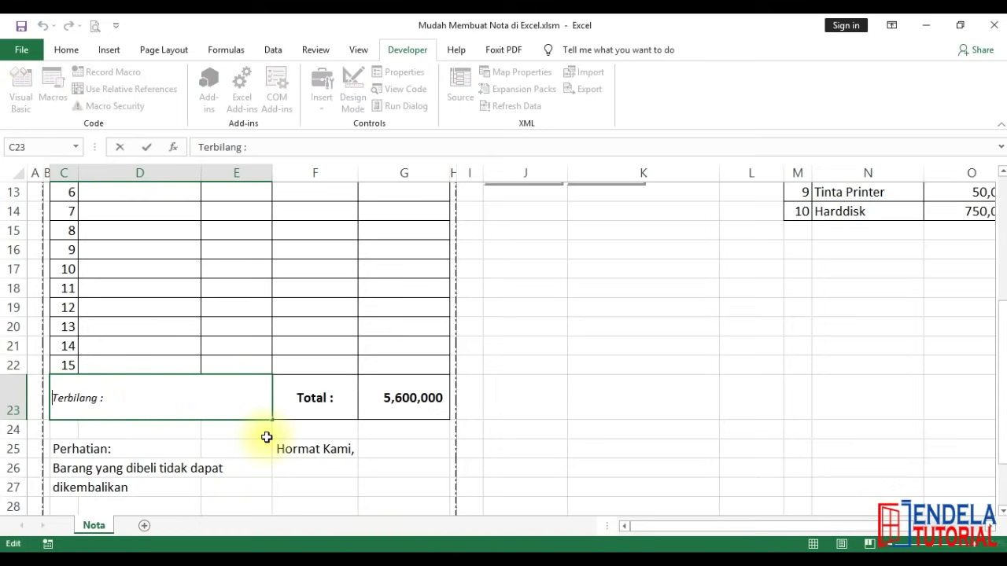
{"action": "key", "text": "shift+Right"}
{"action": "key", "text": "shift+Right"}
{"action": "key", "text": "shift+Right"}
{"action": "key", "text": "shift+Right"}
{"action": "key", "text": "shift+Right"}
{"action": "key", "text": "shift+Right"}
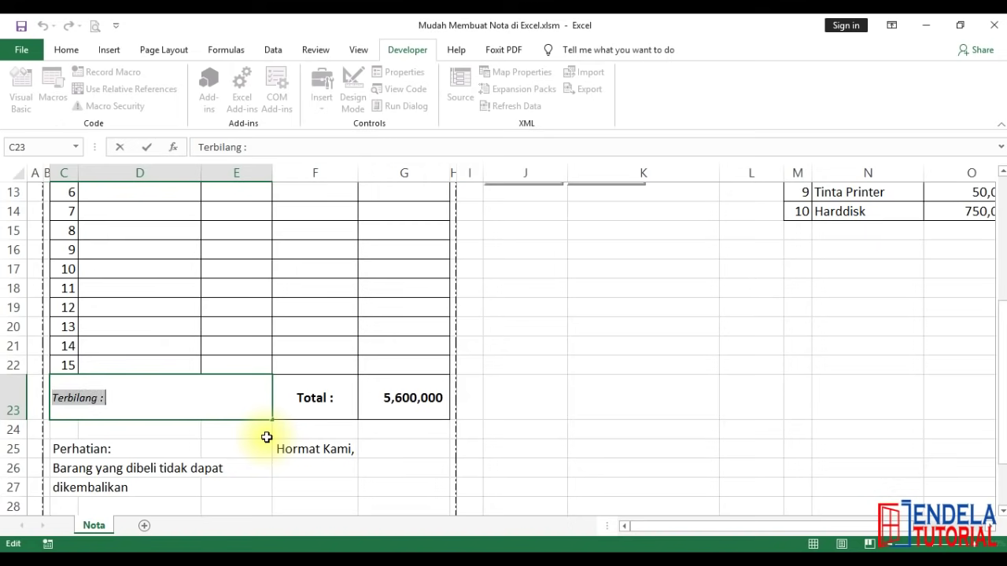
{"action": "key", "text": "Left"}
{"action": "key", "text": "Left"}
{"action": "type", "text": "=\""}
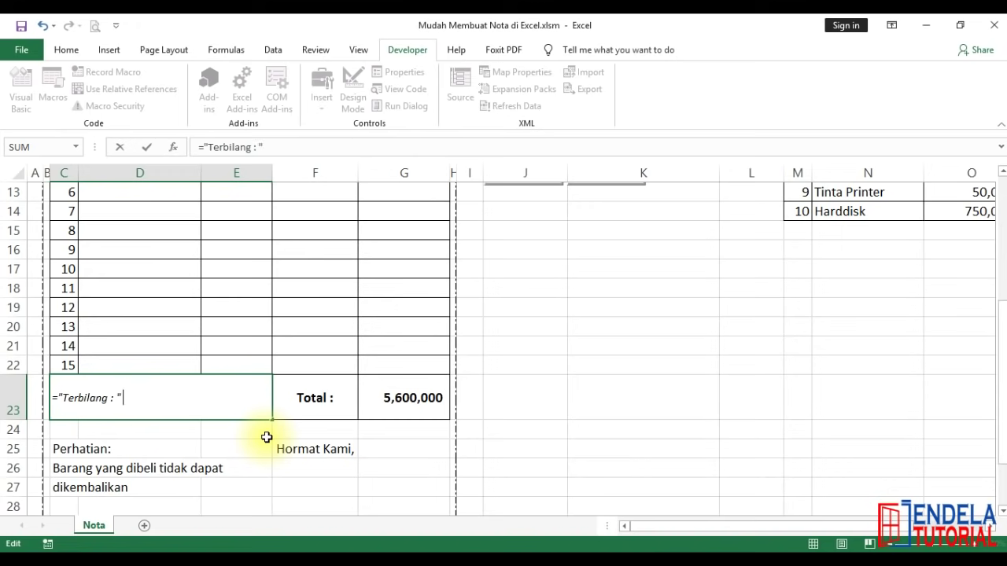
{"action": "type", "text": "ter"}
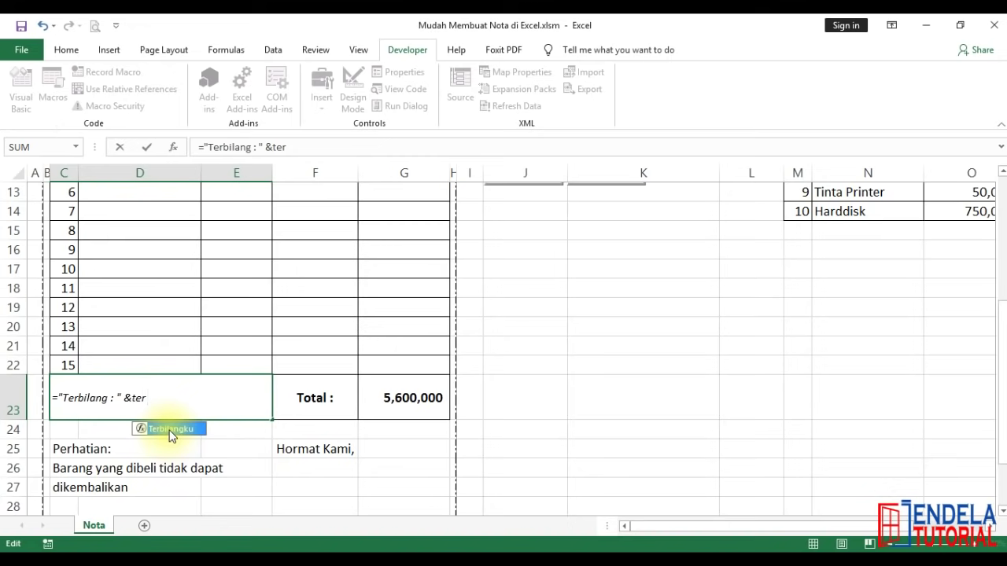
{"action": "double_click", "coordinate": [170, 431]}
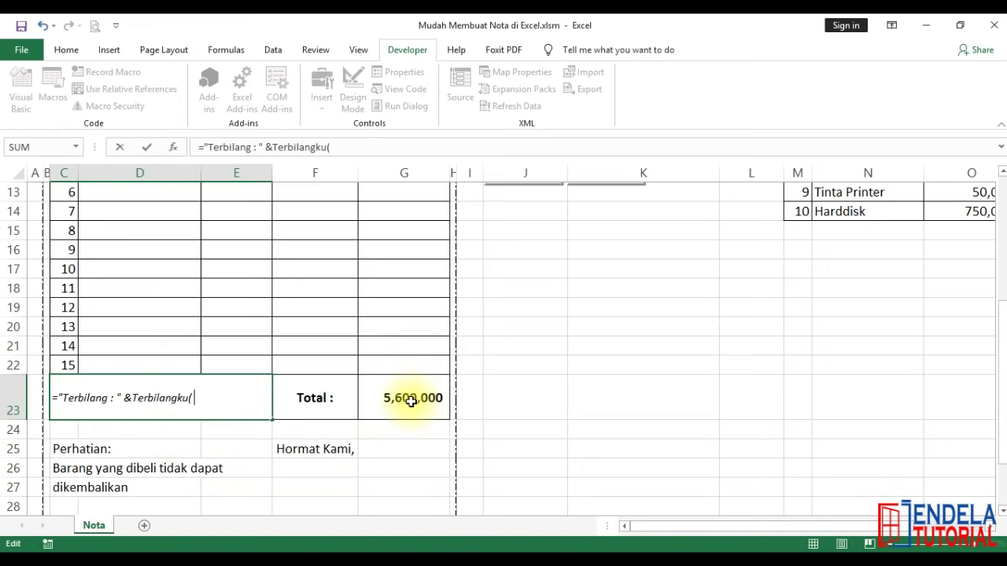
{"action": "left_click", "coordinate": [411, 400]}
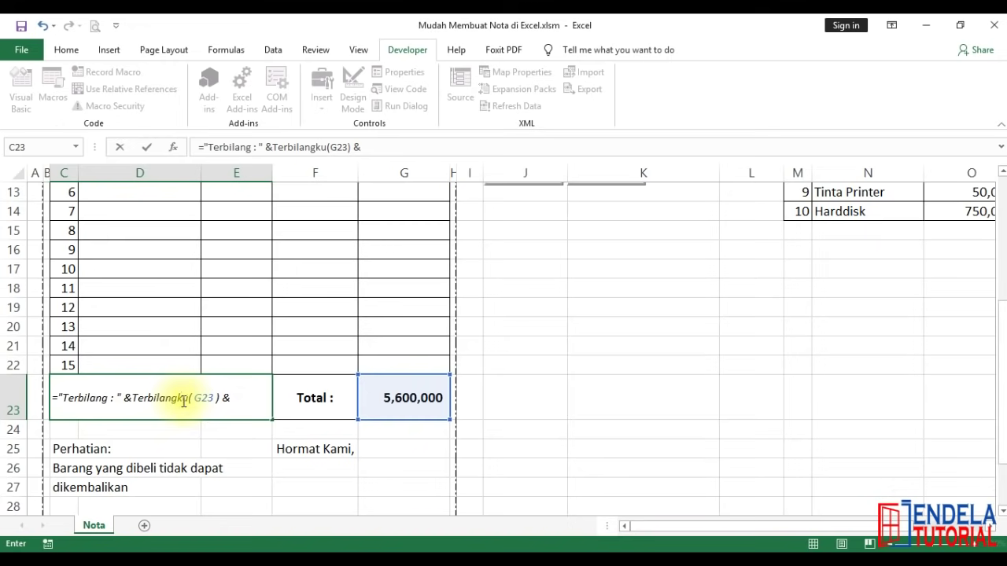
{"action": "type", "text": "Rupiah\""}
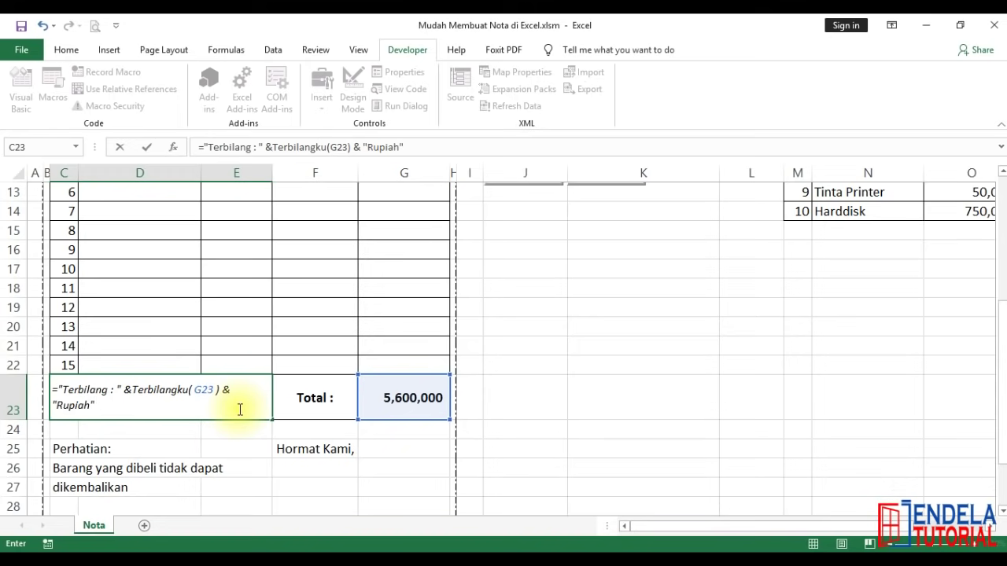
{"action": "key", "text": "Return"}
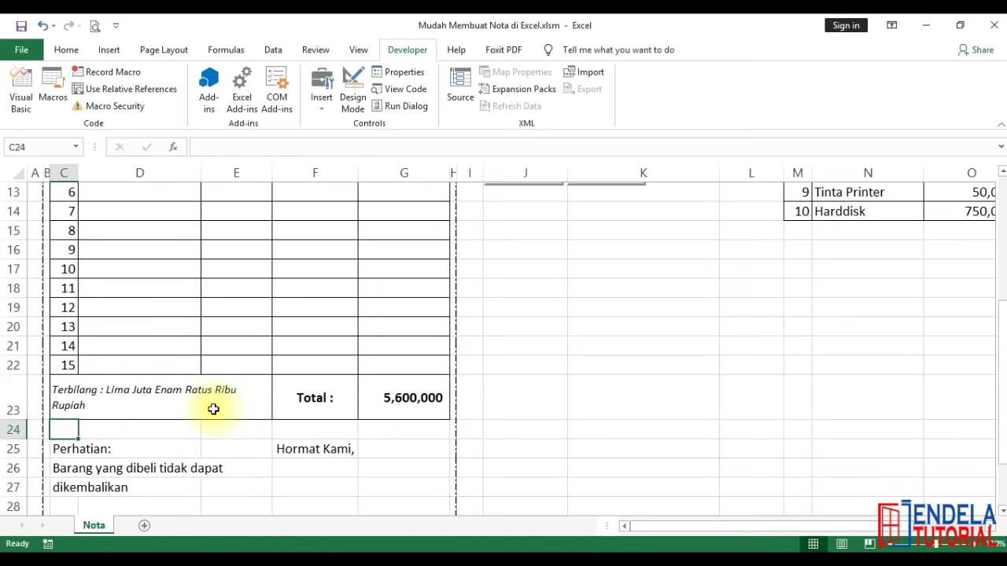
{"action": "left_click", "coordinate": [206, 401]}
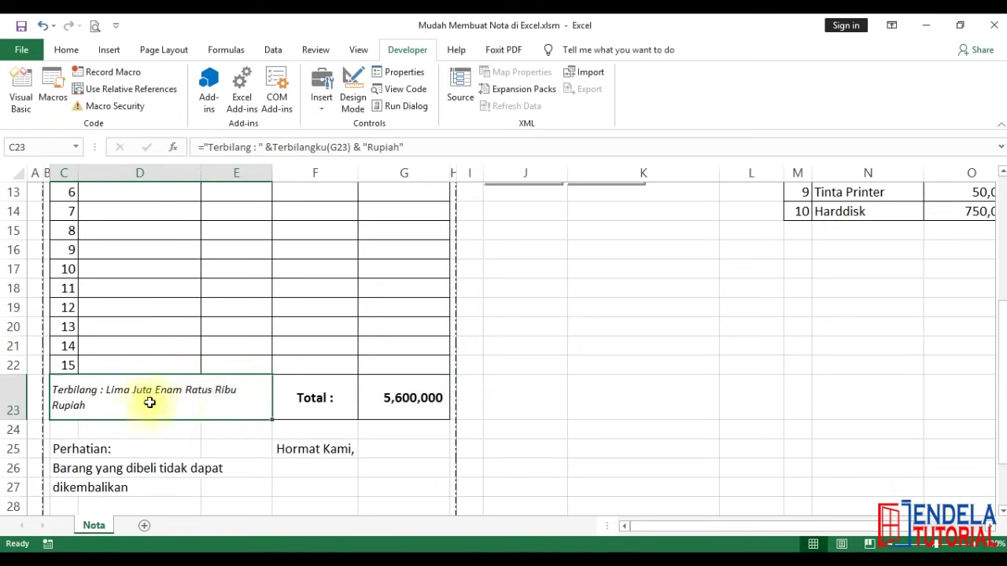
{"action": "left_click", "coordinate": [427, 399]}
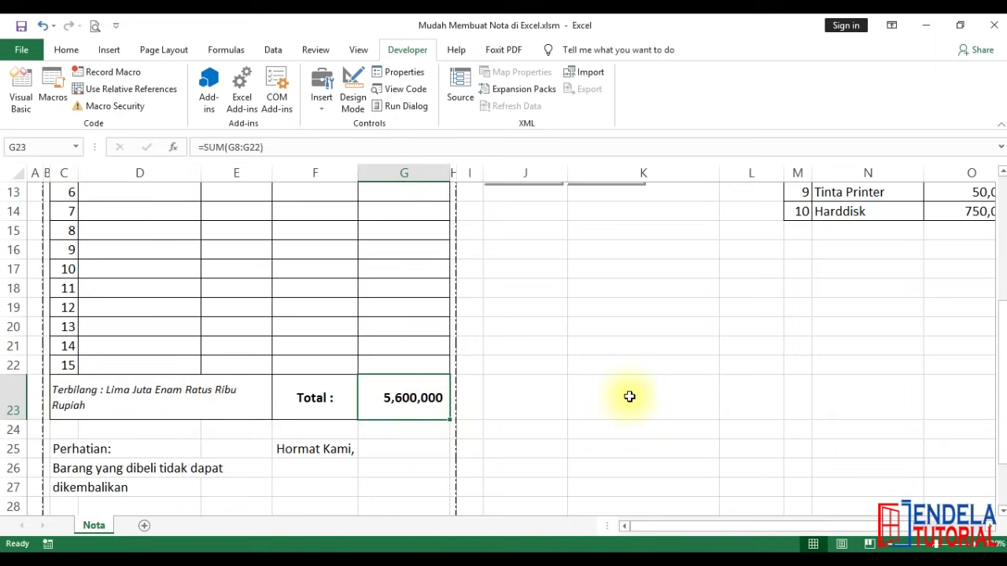
{"action": "scroll", "coordinate": [630, 397], "scroll_direction": "up", "scroll_amount": 4}
Add Harddisk with quantity 4 at 750,000 to the invoice as item 3.
{"action": "left_click", "coordinate": [634, 232]}
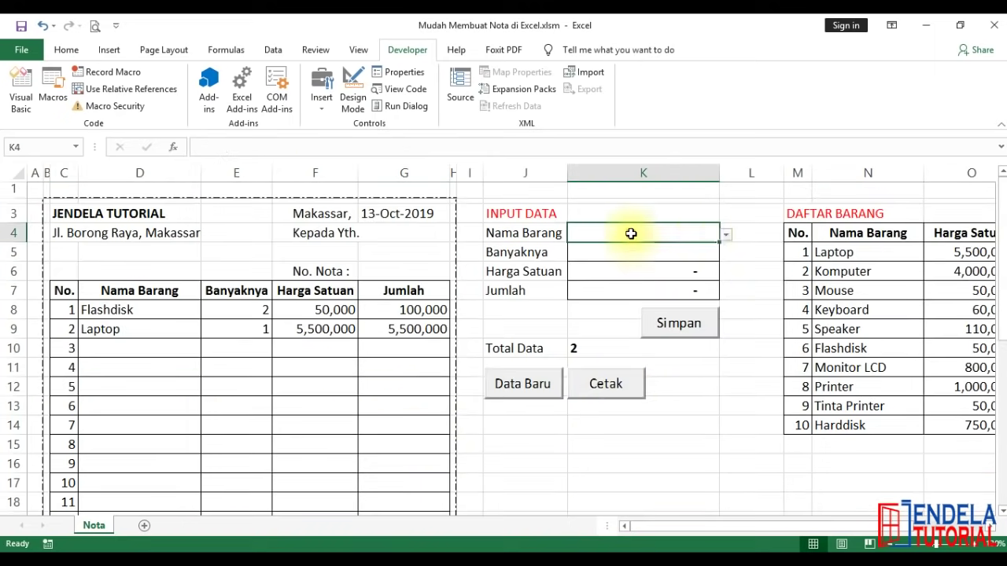
{"action": "left_click", "coordinate": [724, 236]}
{"action": "left_click_drag", "start_coordinate": [720, 270], "coordinate": [722, 321]}
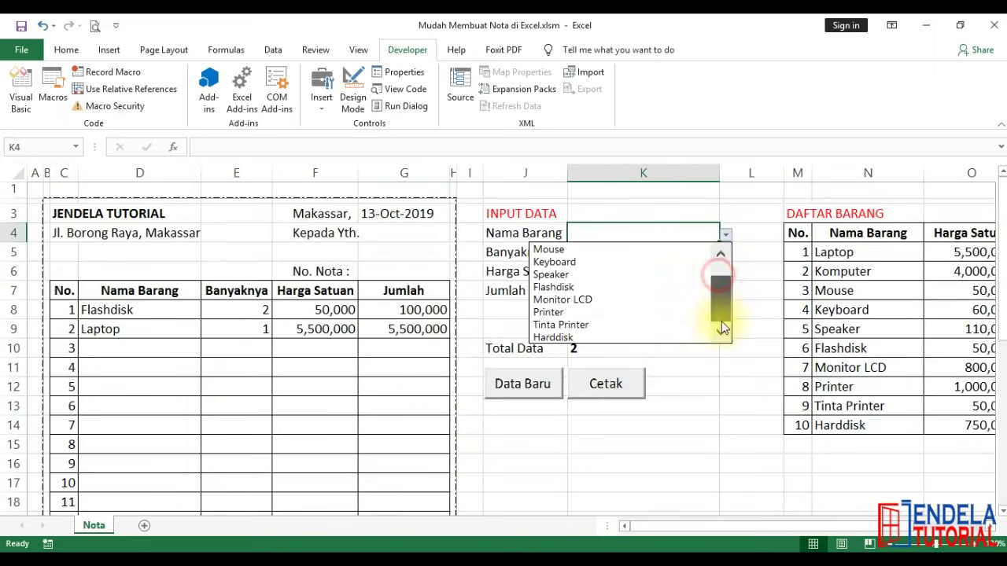
{"action": "left_click", "coordinate": [654, 336]}
{"action": "left_click", "coordinate": [644, 253]}
{"action": "type", "text": "4"}
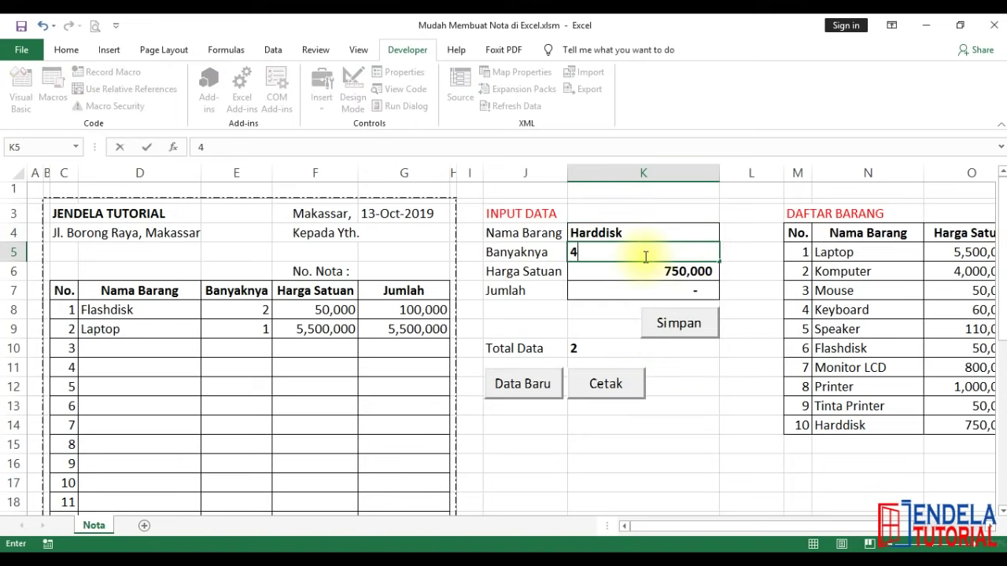
{"action": "key", "text": "Return"}
{"action": "left_click", "coordinate": [680, 330]}
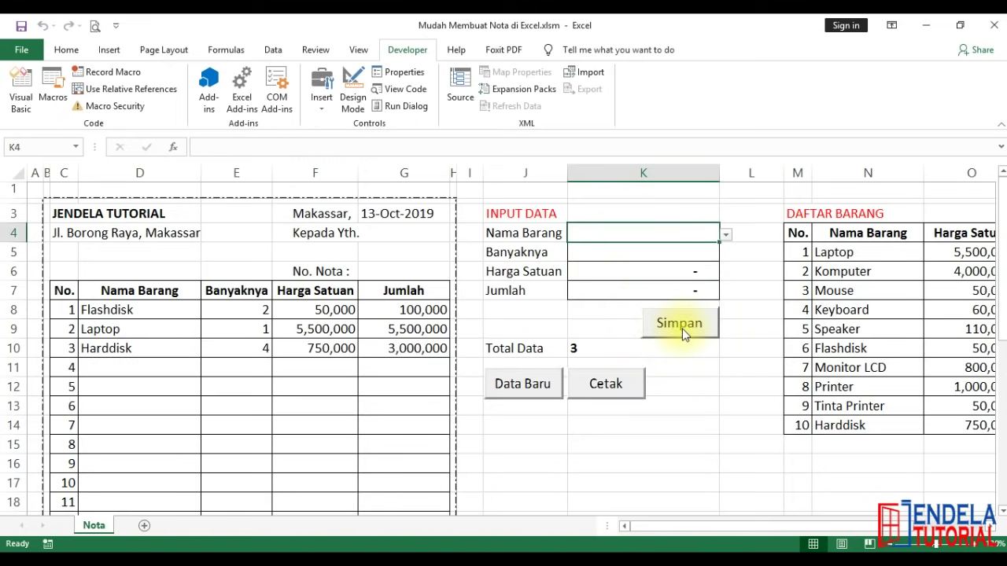
Check the G23 total and C23 Terbilang formulas for 8,600,000, then preview the invoice.
{"action": "scroll", "coordinate": [682, 331], "scroll_direction": "down", "scroll_amount": 3}
{"action": "left_click", "coordinate": [407, 401]}
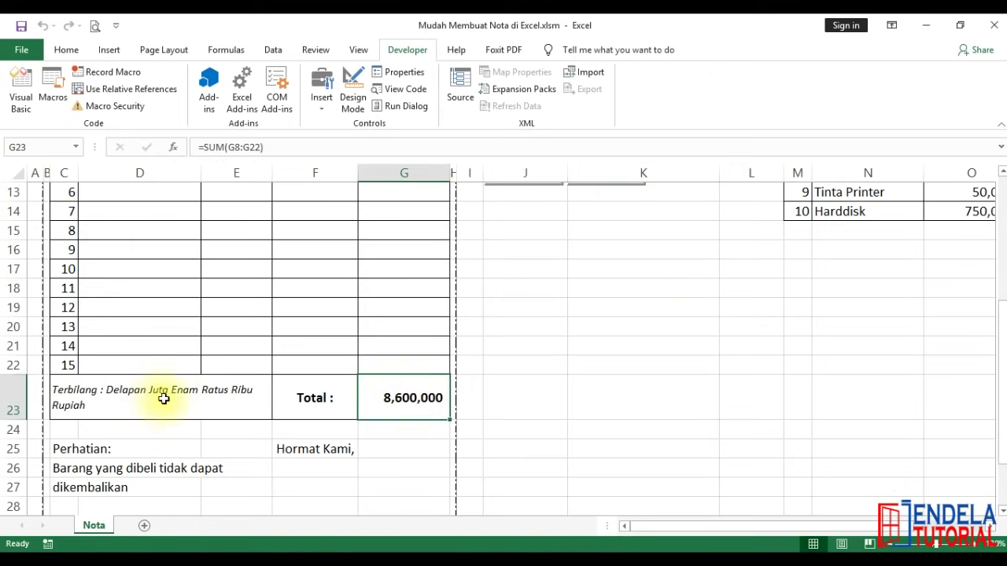
{"action": "scroll", "coordinate": [137, 421], "scroll_direction": "down", "scroll_amount": 1}
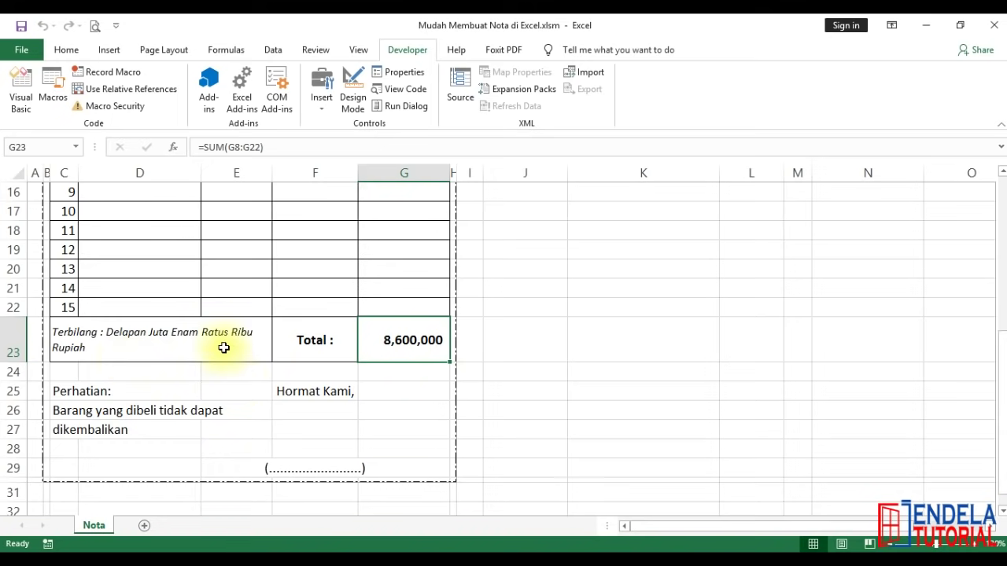
{"action": "left_click", "coordinate": [225, 347]}
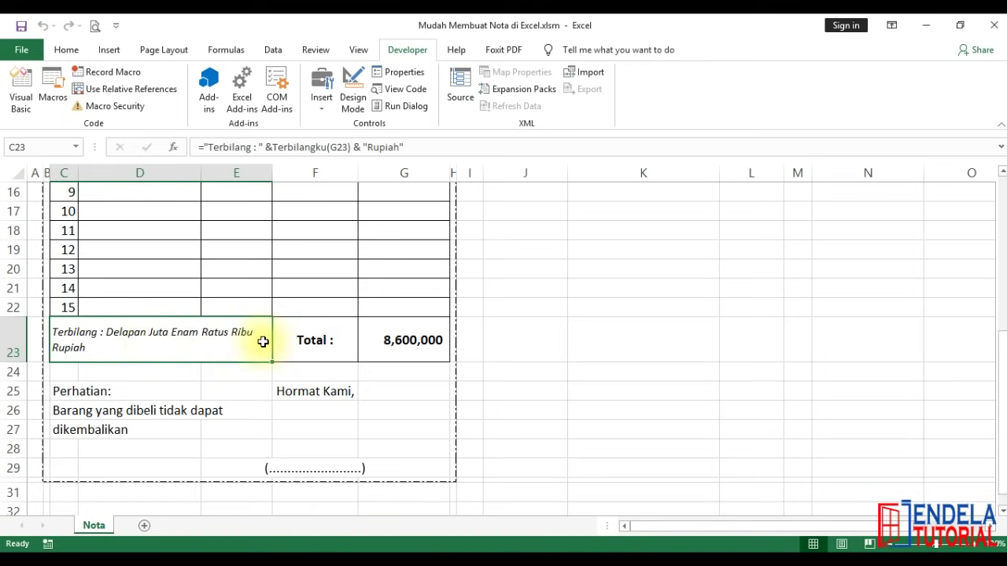
{"action": "scroll", "coordinate": [291, 338], "scroll_direction": "up", "scroll_amount": 3}
{"action": "scroll", "coordinate": [676, 220], "scroll_direction": "up", "scroll_amount": 2}
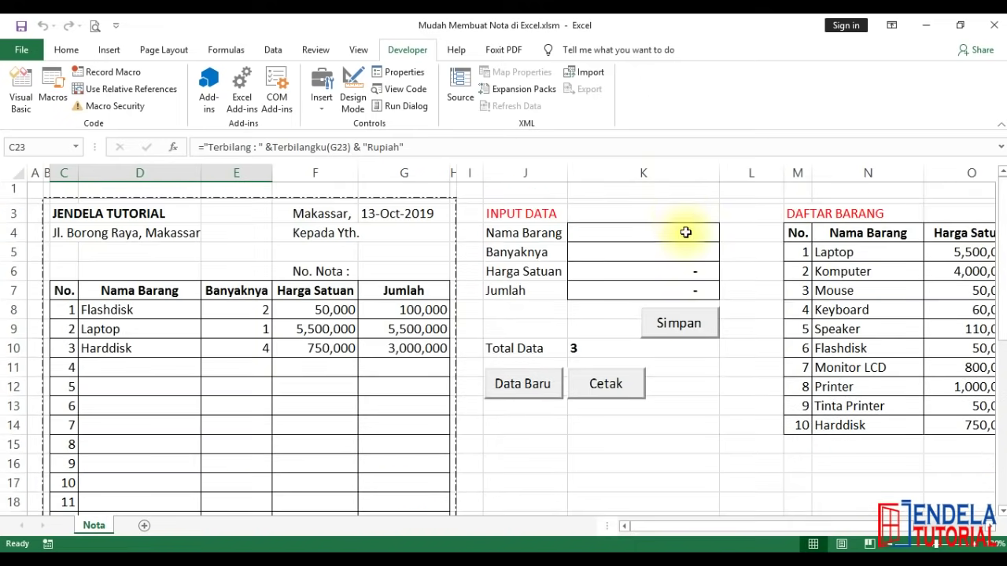
{"action": "left_click", "coordinate": [685, 232]}
{"action": "left_click", "coordinate": [592, 394]}
{"action": "left_click", "coordinate": [587, 389]}
{"action": "scroll", "coordinate": [341, 355], "scroll_direction": "up", "scroll_amount": 1}
{"action": "scroll", "coordinate": [342, 356], "scroll_direction": "up", "scroll_amount": 3}
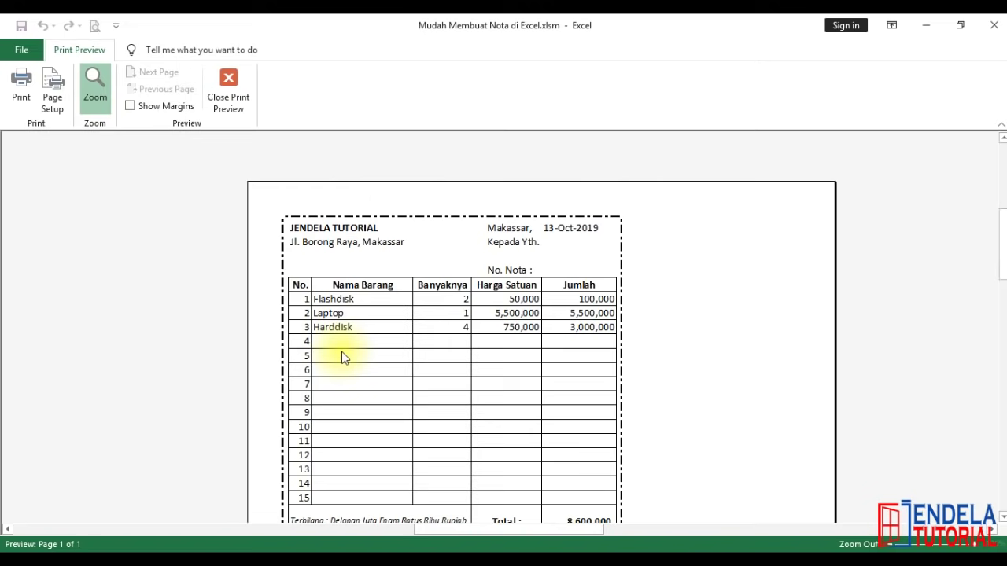
{"action": "scroll", "coordinate": [341, 356], "scroll_direction": "down", "scroll_amount": 2}
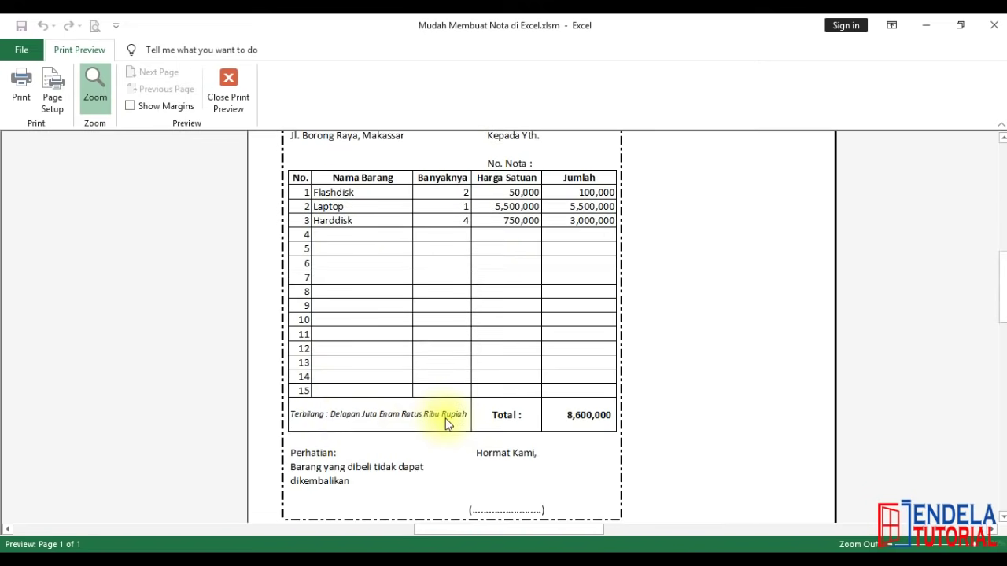
{"action": "scroll", "coordinate": [515, 433], "scroll_direction": "down", "scroll_amount": 2}
{"action": "scroll", "coordinate": [515, 436], "scroll_direction": "up", "scroll_amount": 2}
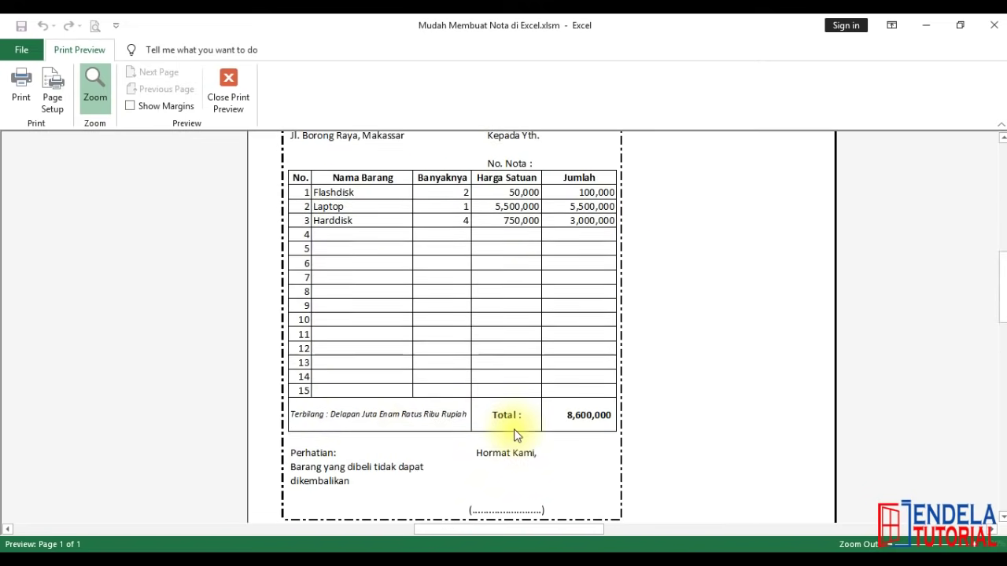
{"action": "scroll", "coordinate": [512, 434], "scroll_direction": "up", "scroll_amount": 3}
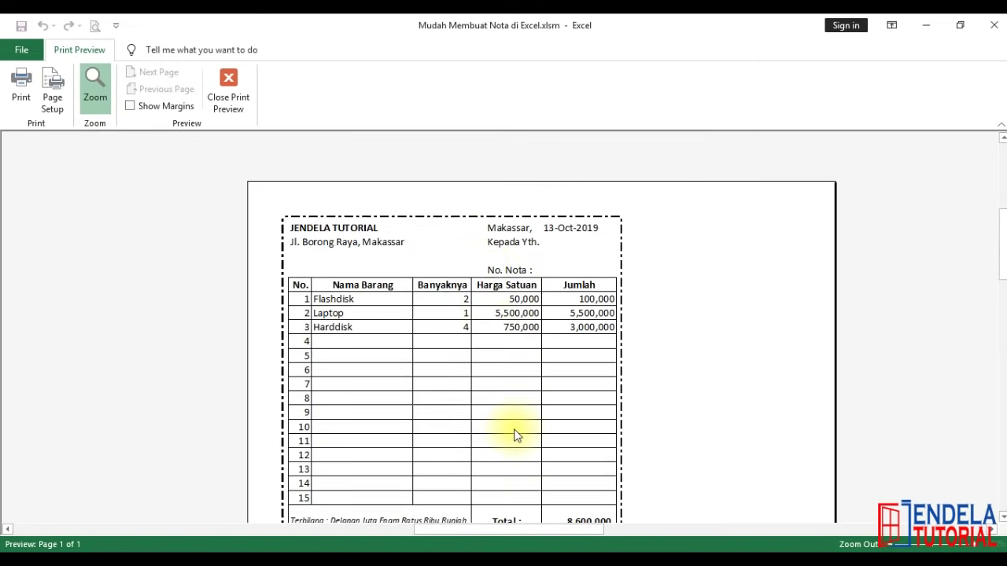
{"action": "left_click", "coordinate": [242, 89]}
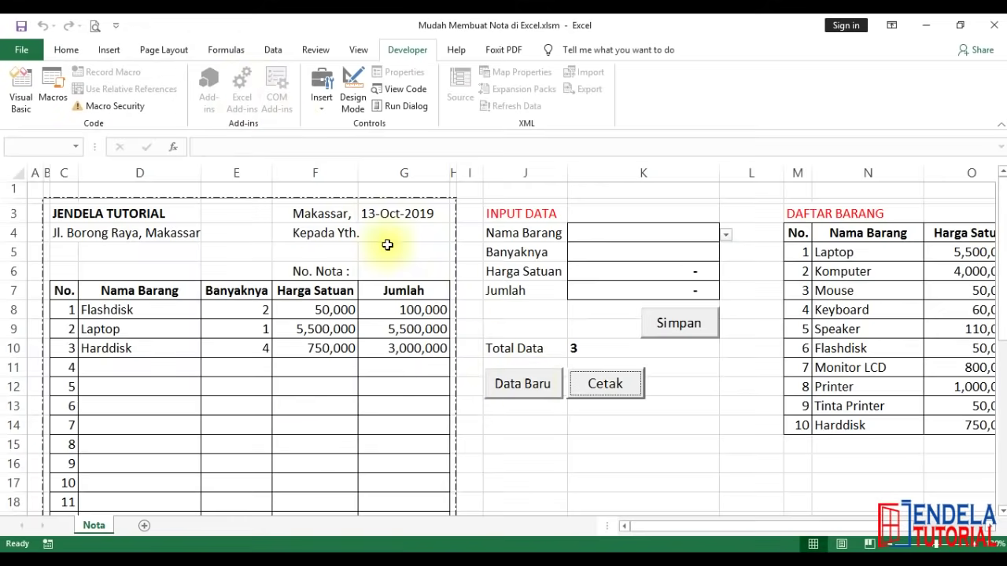
Clear the invoice with Data Baru, confirming in Konfirmasi, leaving Total Data 0.
{"action": "left_click", "coordinate": [526, 385]}
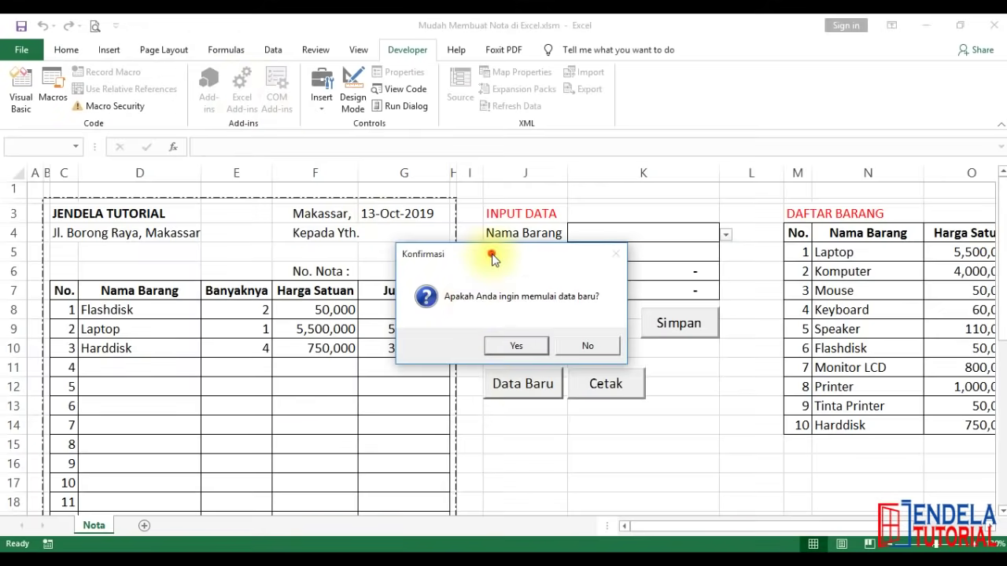
{"action": "left_click", "coordinate": [521, 323]}
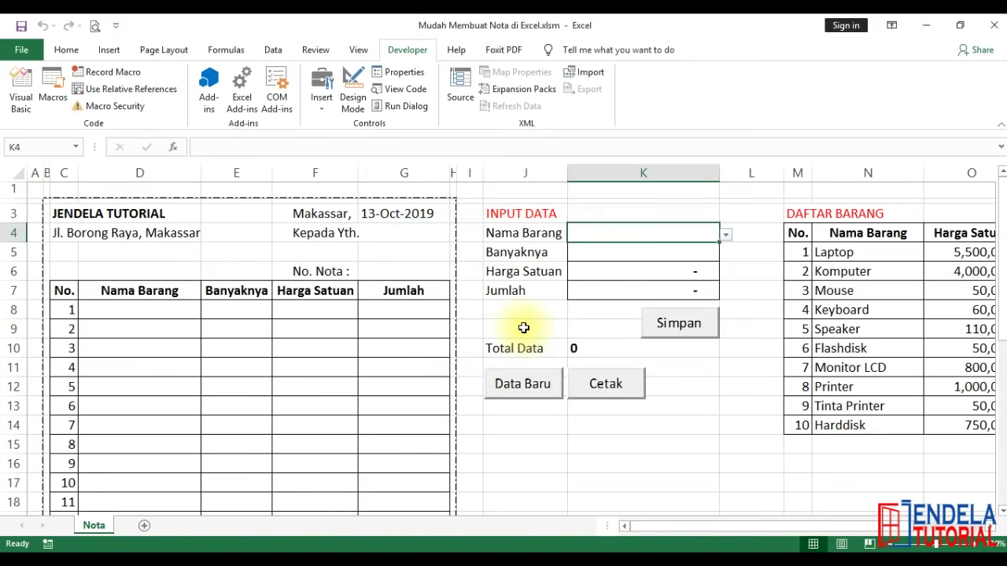
{"action": "scroll", "coordinate": [526, 333], "scroll_direction": "down", "scroll_amount": 2}
{"action": "scroll", "coordinate": [525, 334], "scroll_direction": "down", "scroll_amount": 2}
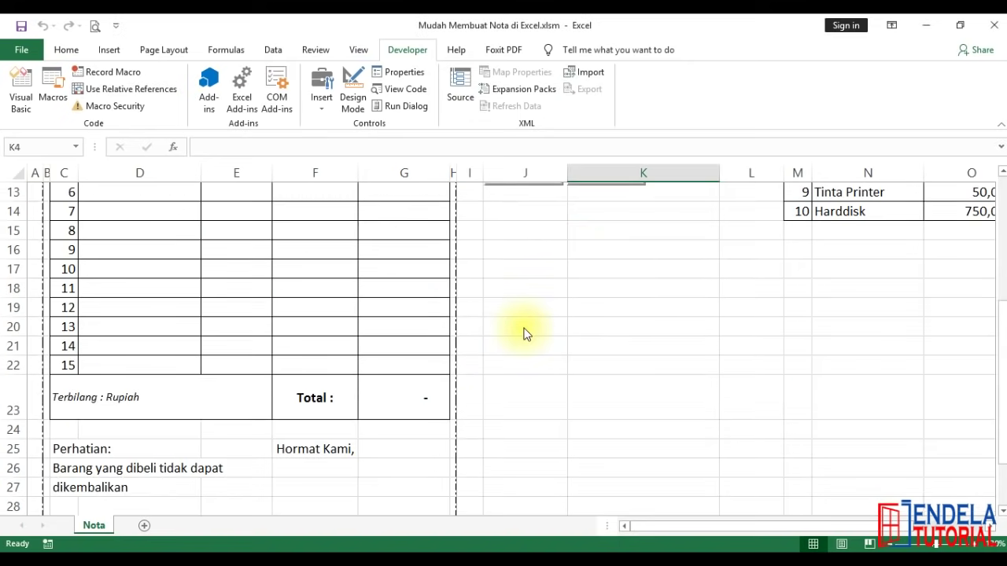
{"action": "scroll", "coordinate": [427, 341], "scroll_direction": "up", "scroll_amount": 4}
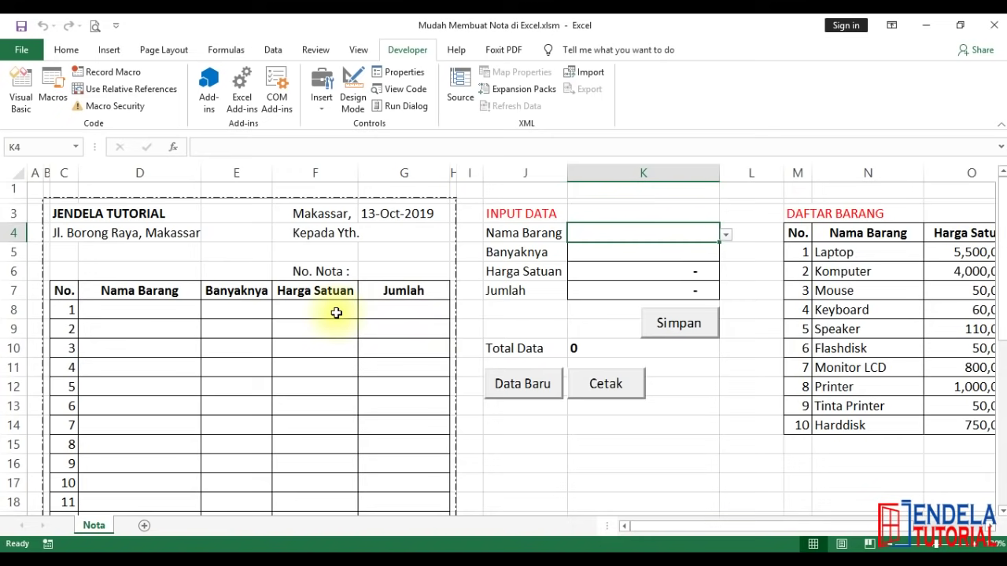
{"action": "left_click", "coordinate": [35, 189]}
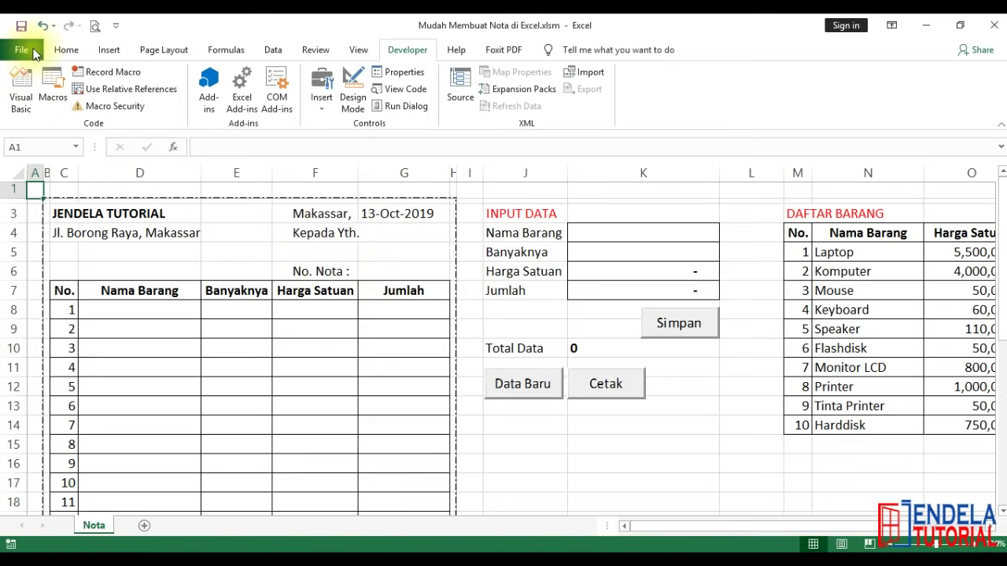
{"action": "left_click", "coordinate": [35, 54]}
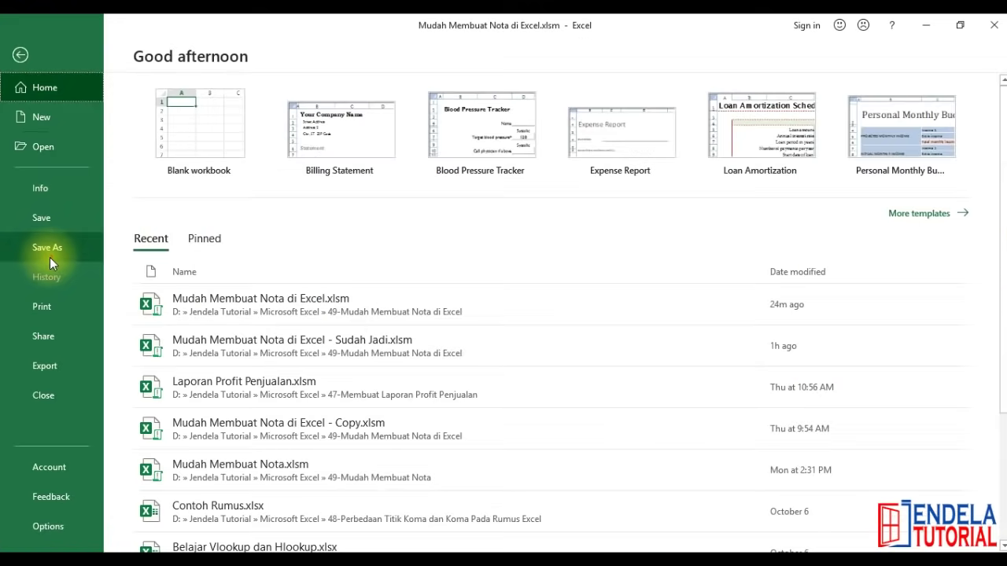
Save the workbook as Mudah Membuat Nota di Excel.xlsm in Excel Macro-Enabled Workbook format.
{"action": "left_click", "coordinate": [49, 260]}
{"action": "left_click", "coordinate": [156, 195]}
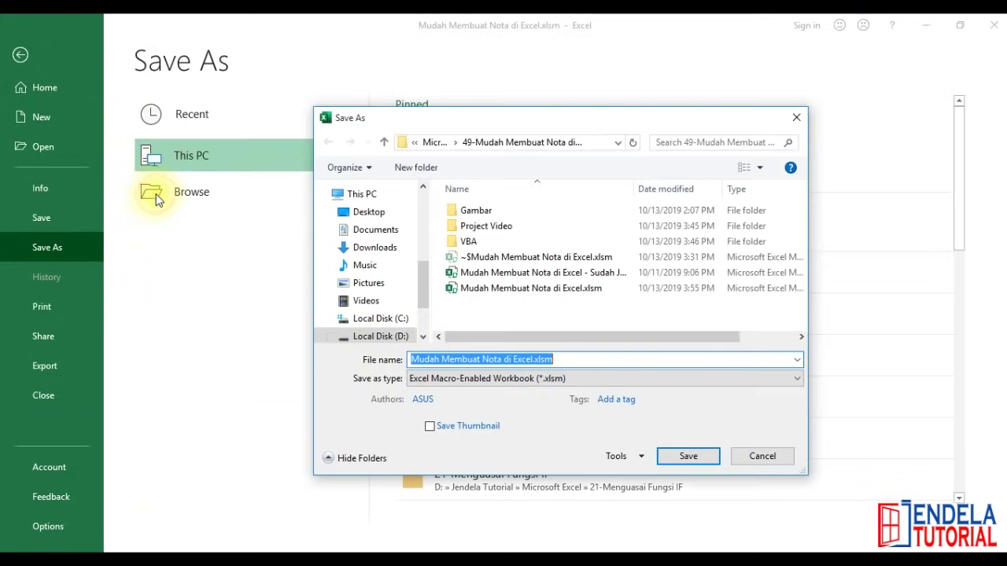
{"action": "left_click_drag", "start_coordinate": [507, 122], "coordinate": [499, 93]}
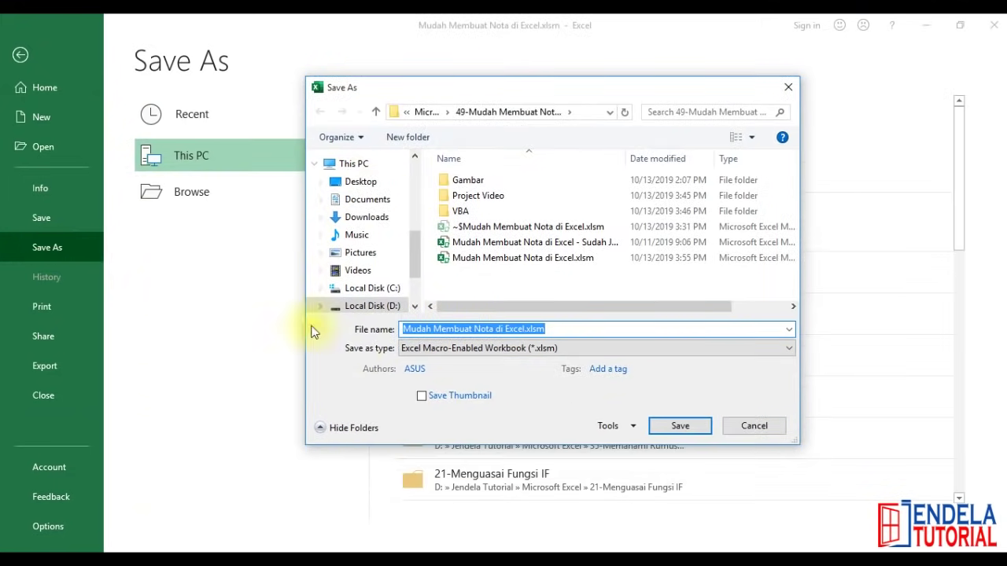
{"action": "left_click", "coordinate": [425, 329]}
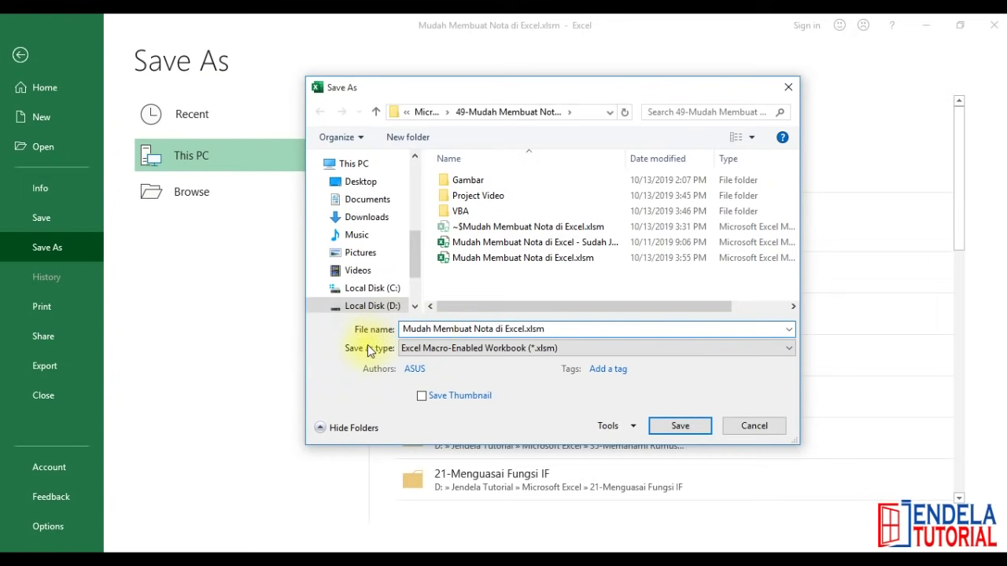
{"action": "left_click", "coordinate": [421, 351]}
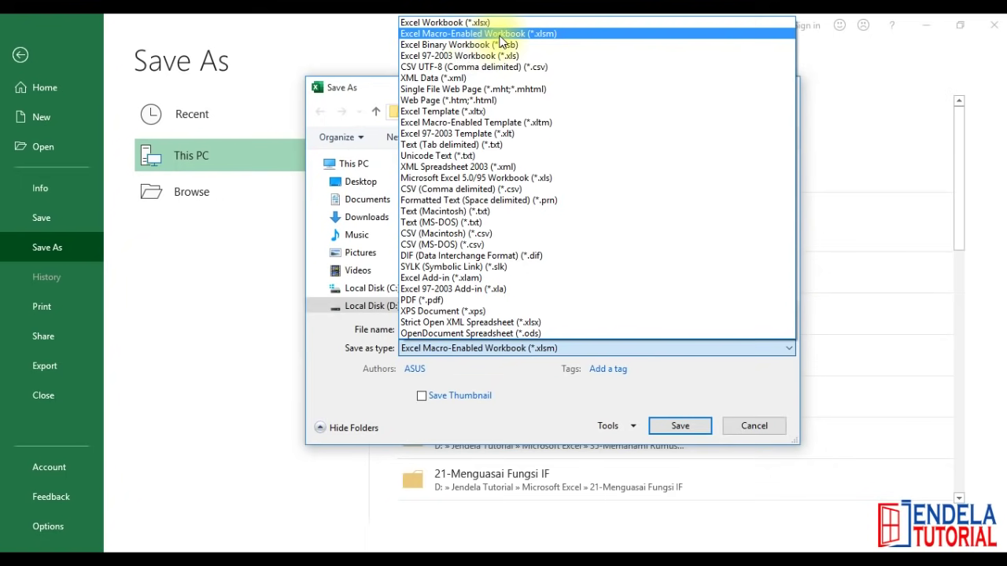
{"action": "left_click", "coordinate": [432, 24]}
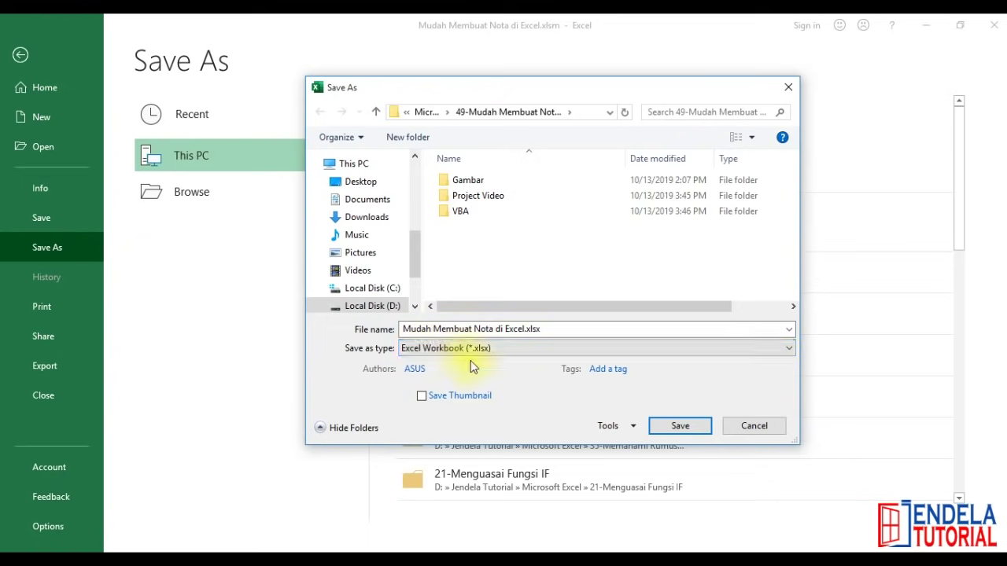
{"action": "left_click", "coordinate": [428, 356]}
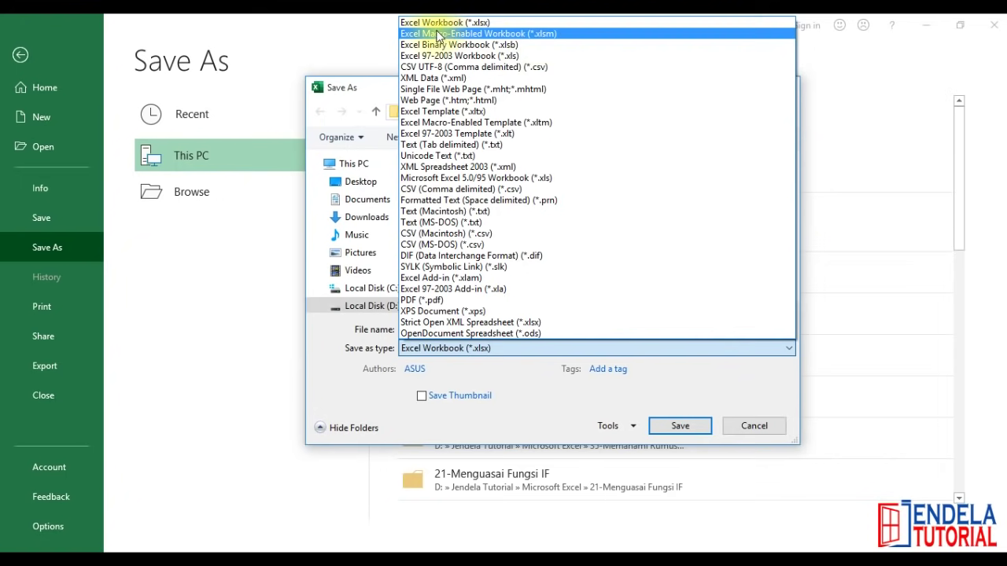
{"action": "left_click", "coordinate": [517, 35]}
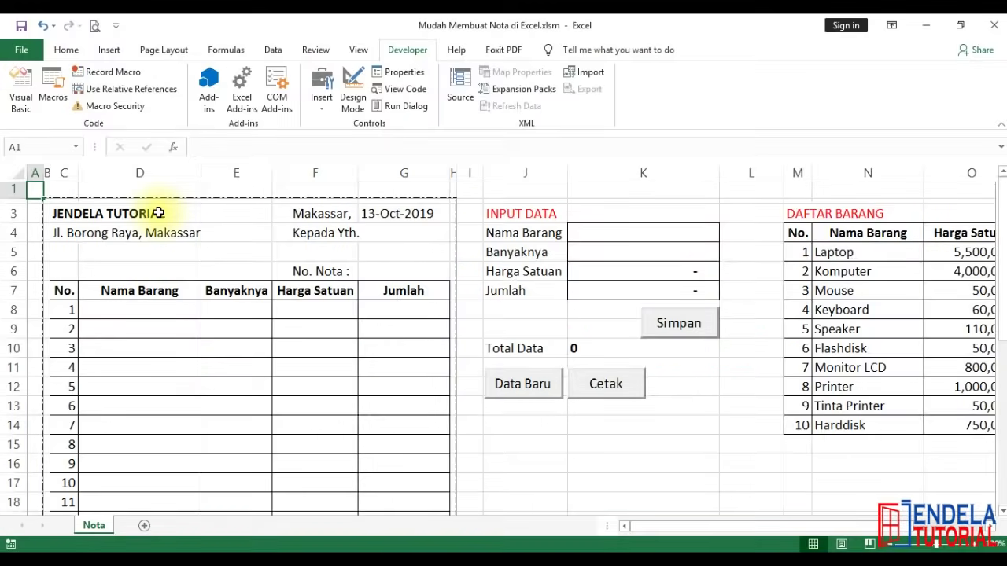
{"action": "scroll", "coordinate": [158, 213], "scroll_direction": "down", "scroll_amount": 1}
{"action": "scroll", "coordinate": [158, 213], "scroll_direction": "down", "scroll_amount": 2}
{"action": "scroll", "coordinate": [158, 212], "scroll_direction": "down", "scroll_amount": 1}
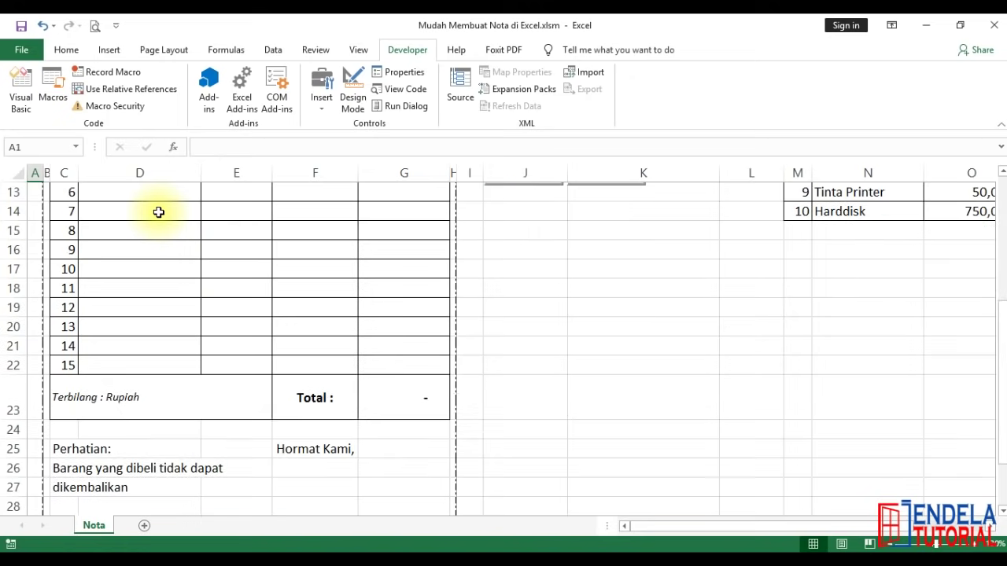
{"action": "scroll", "coordinate": [158, 212], "scroll_direction": "down", "scroll_amount": 1}
{"action": "scroll", "coordinate": [158, 212], "scroll_direction": "down", "scroll_amount": 2}
{"action": "scroll", "coordinate": [158, 212], "scroll_direction": "up", "scroll_amount": 2}
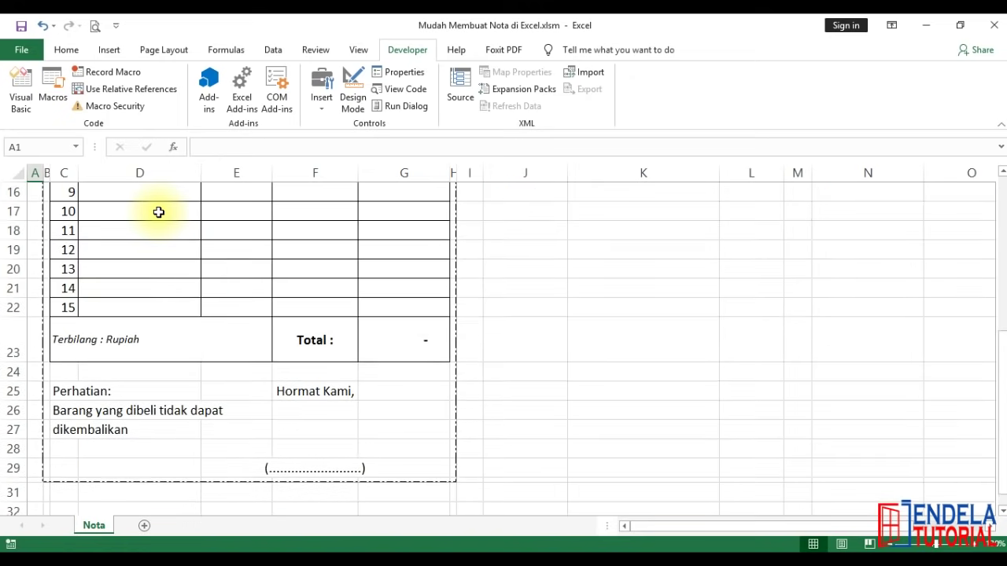
{"action": "scroll", "coordinate": [158, 212], "scroll_direction": "up", "scroll_amount": 1}
{"action": "scroll", "coordinate": [158, 212], "scroll_direction": "up", "scroll_amount": 2}
{"action": "scroll", "coordinate": [158, 212], "scroll_direction": "up", "scroll_amount": 2}
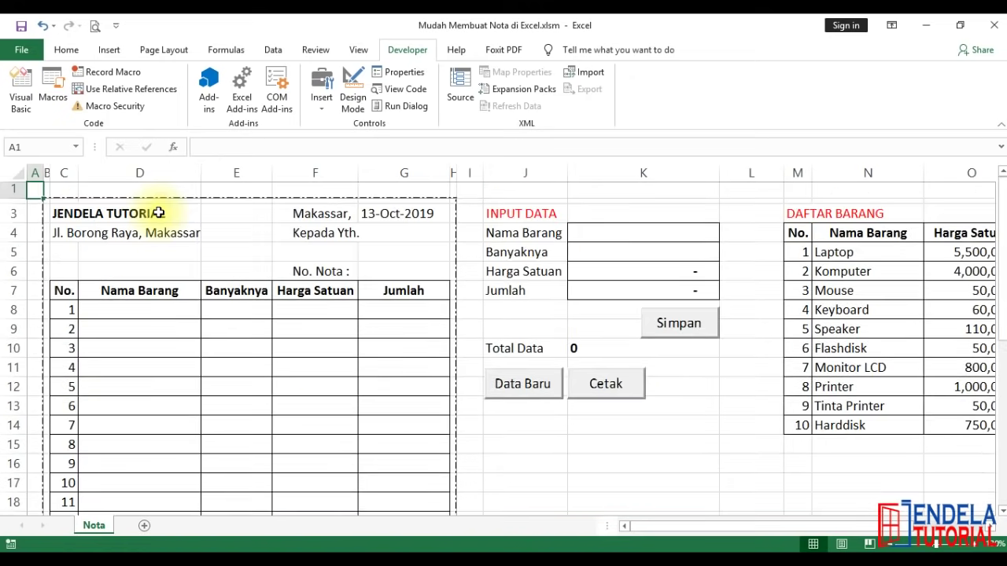